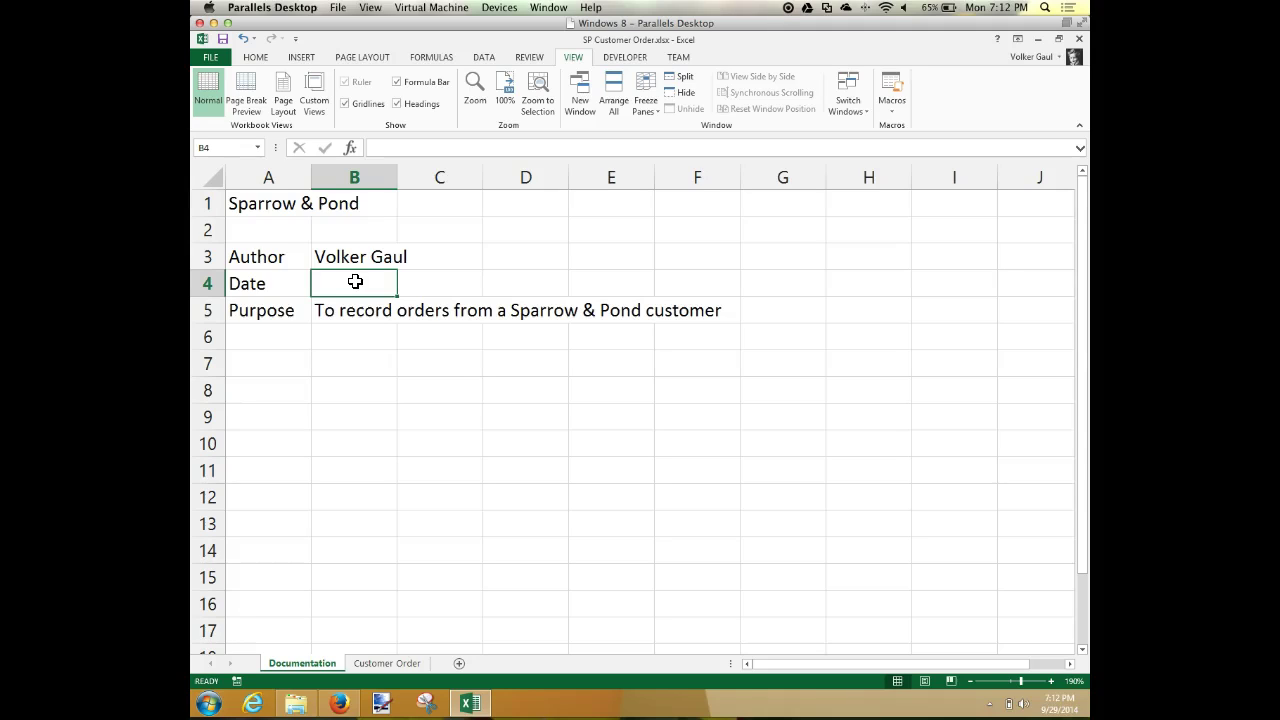
Step: Enter the date 9/28 in cell B4 of the Documentation sheet and re-enter it with the year as 9/28/2014
{"action": "type", "text": "9/28"}
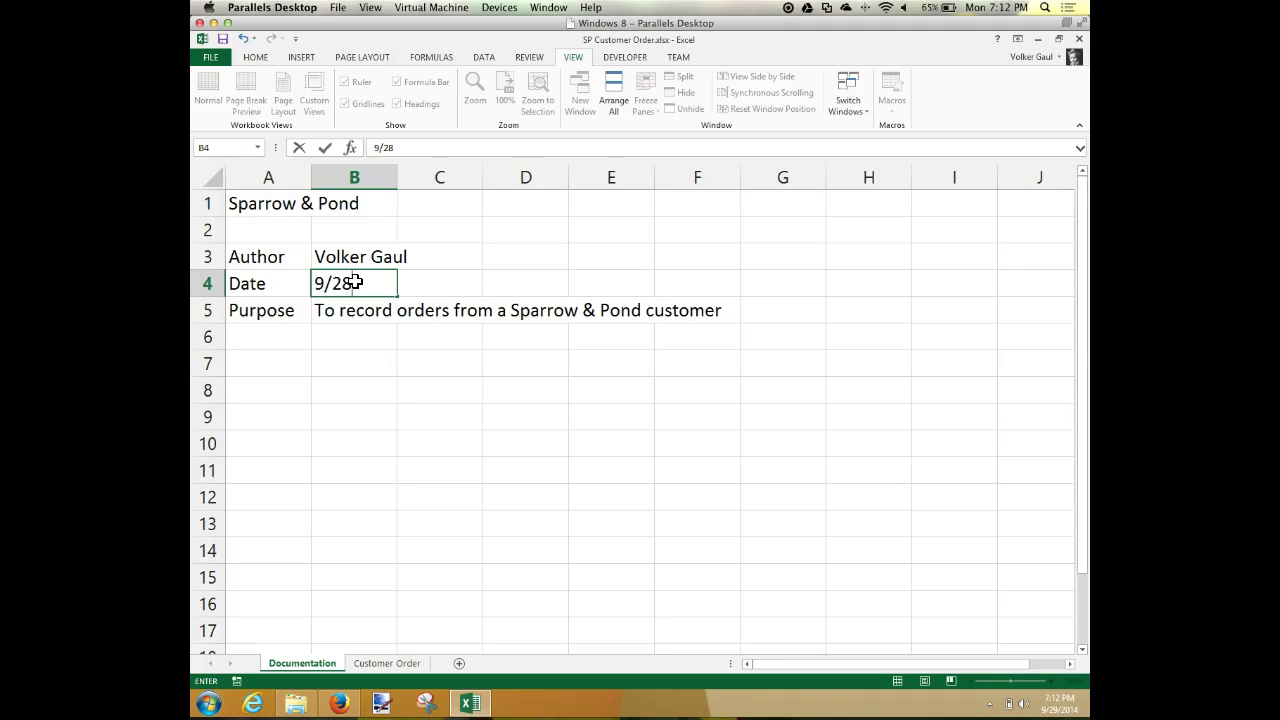
{"action": "key", "text": "Return"}
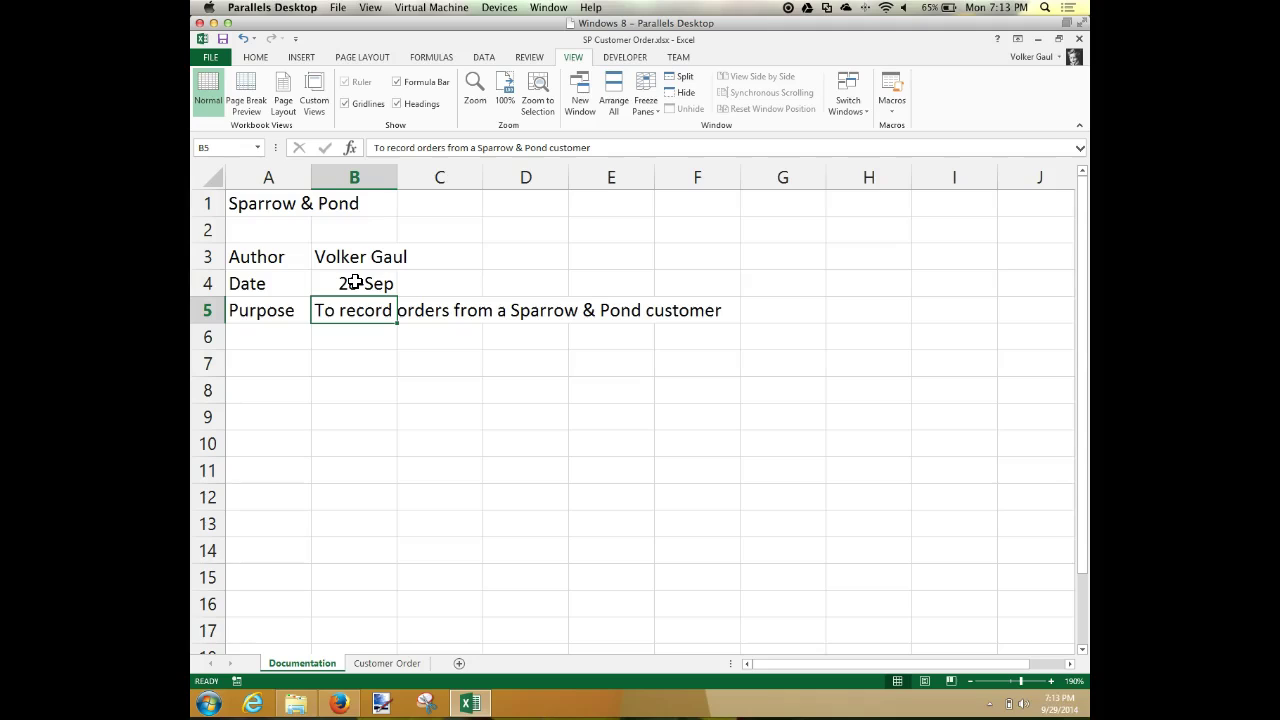
{"action": "left_click", "coordinate": [355, 283]}
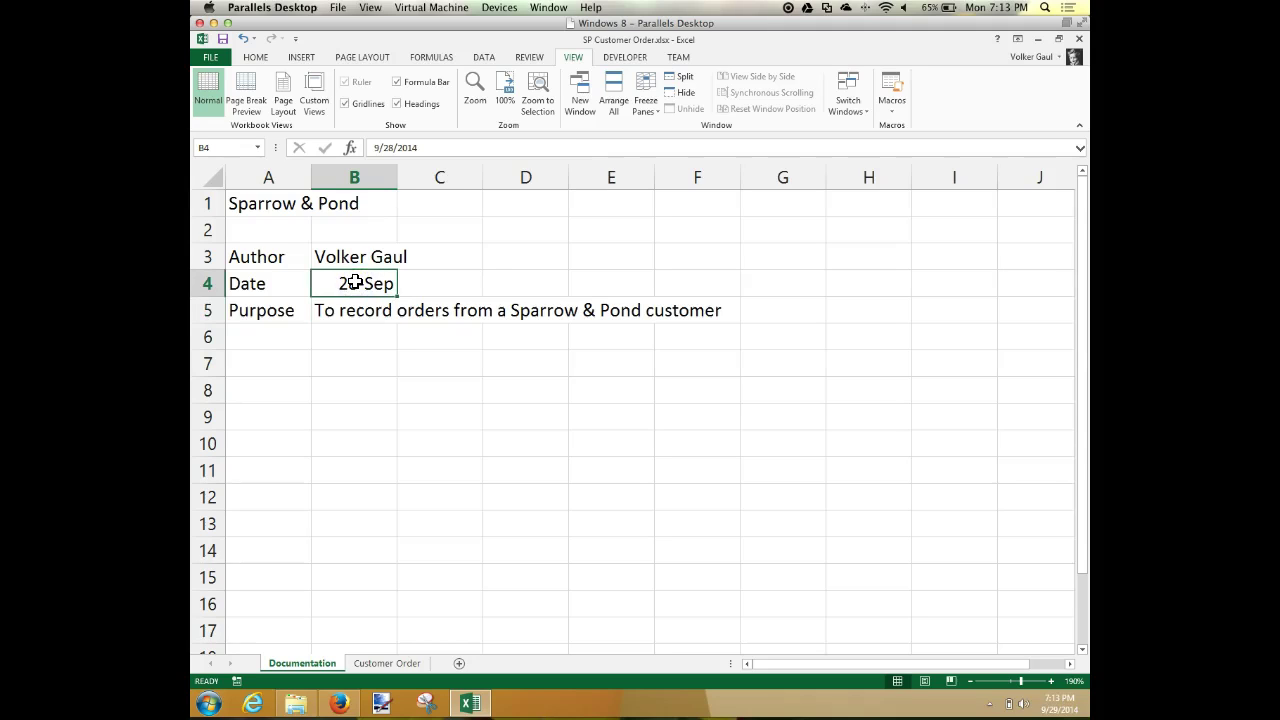
{"action": "type", "text": "9/2"}
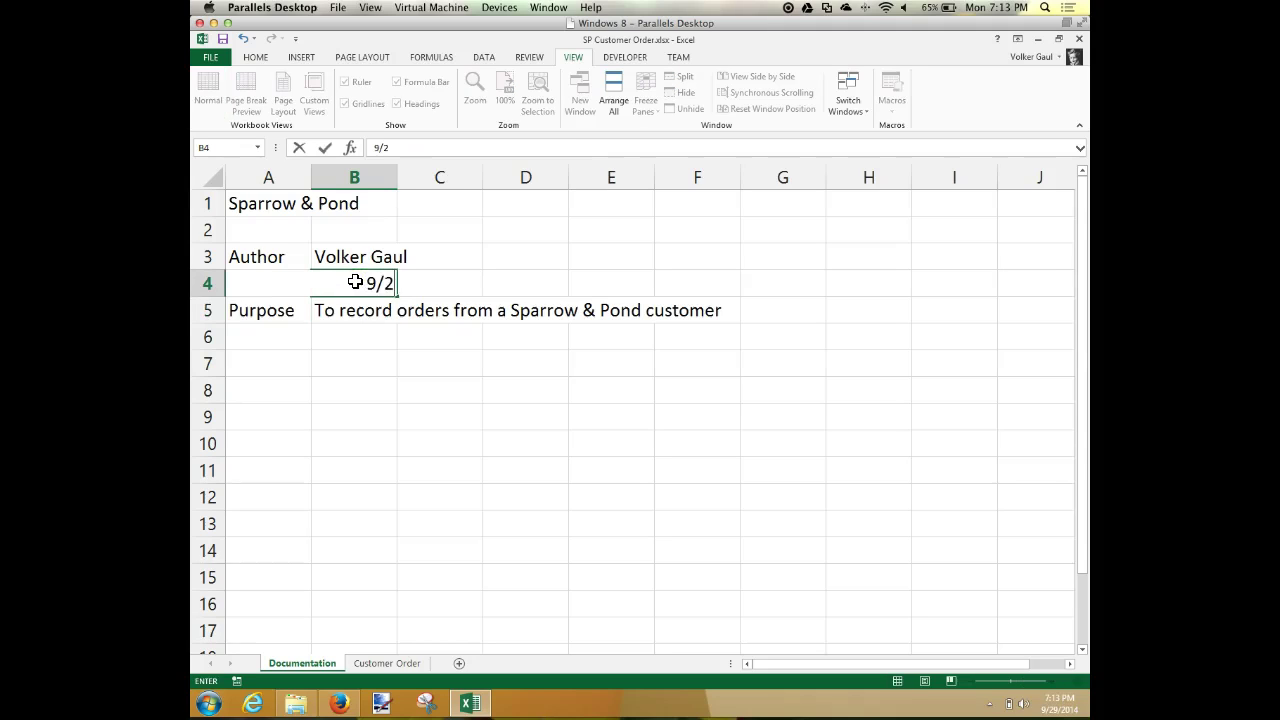
{"action": "type", "text": "8/2014"}
{"action": "key", "text": "Return"}
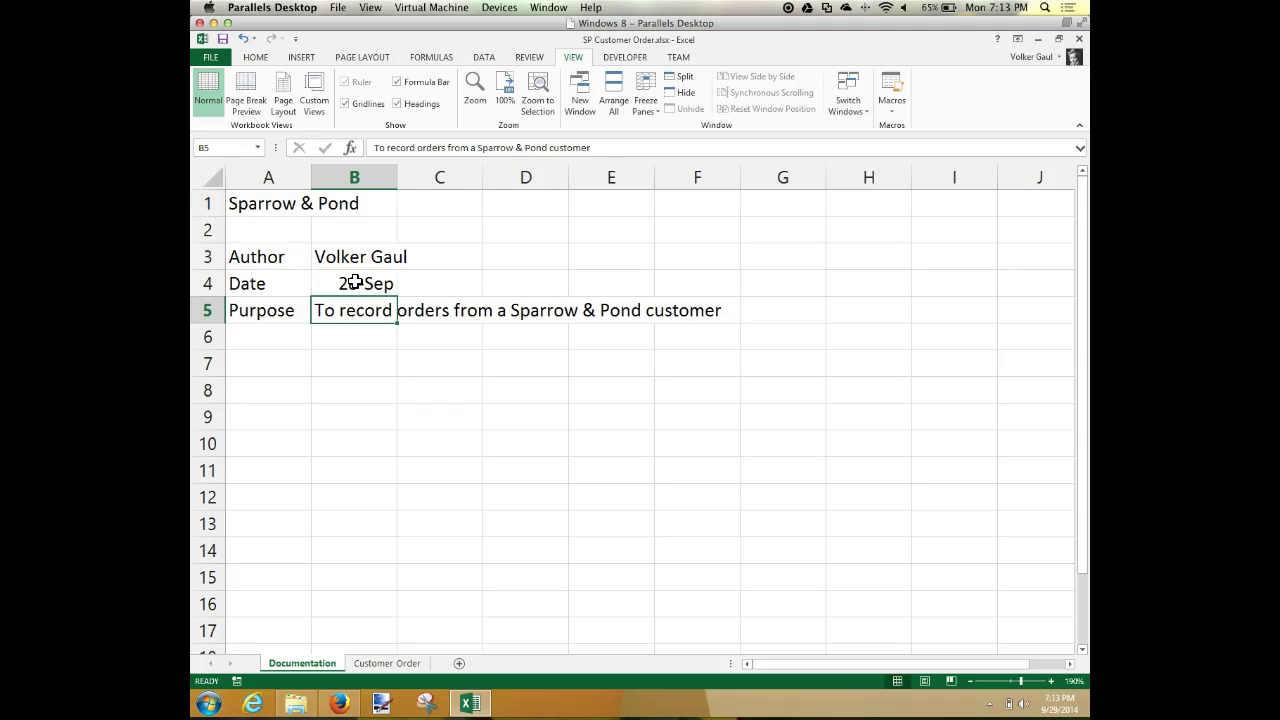
Step: Clear all contents and formatting from cell B4 and enter the date 9/28/2014 in it
{"action": "left_click", "coordinate": [355, 283]}
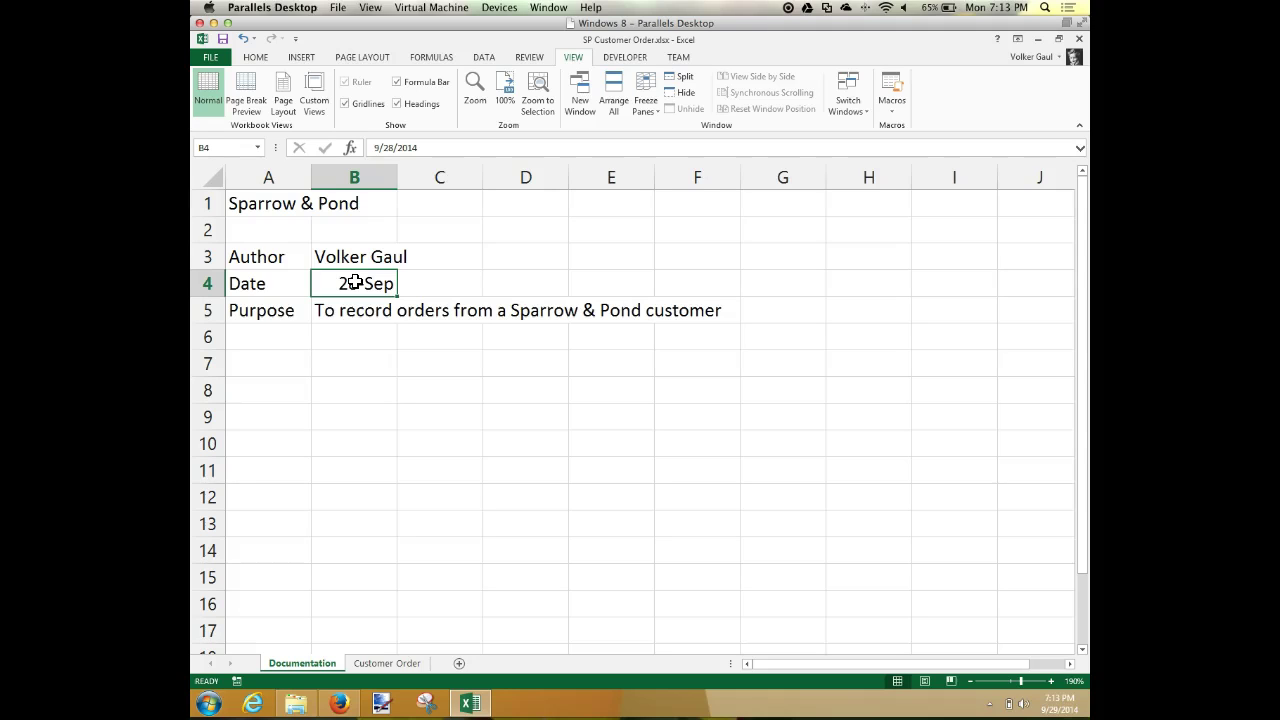
{"action": "left_click", "coordinate": [258, 59]}
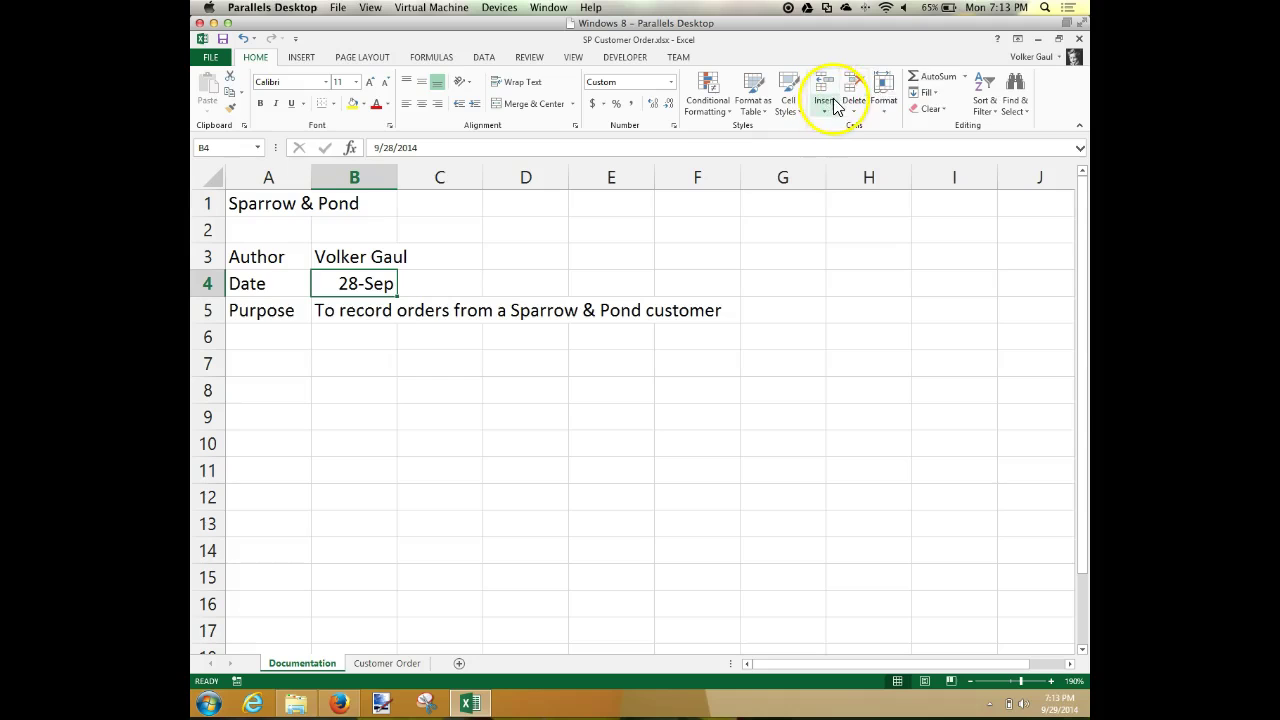
{"action": "left_click", "coordinate": [946, 110]}
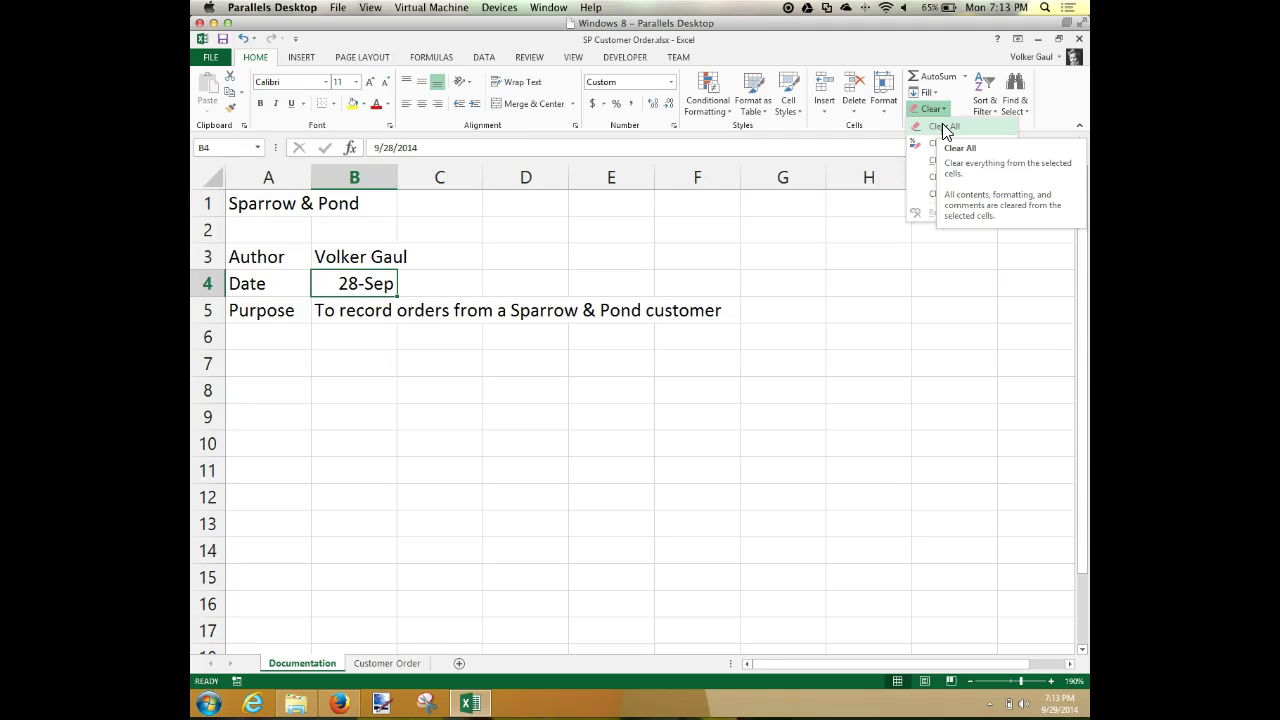
{"action": "left_click", "coordinate": [945, 127]}
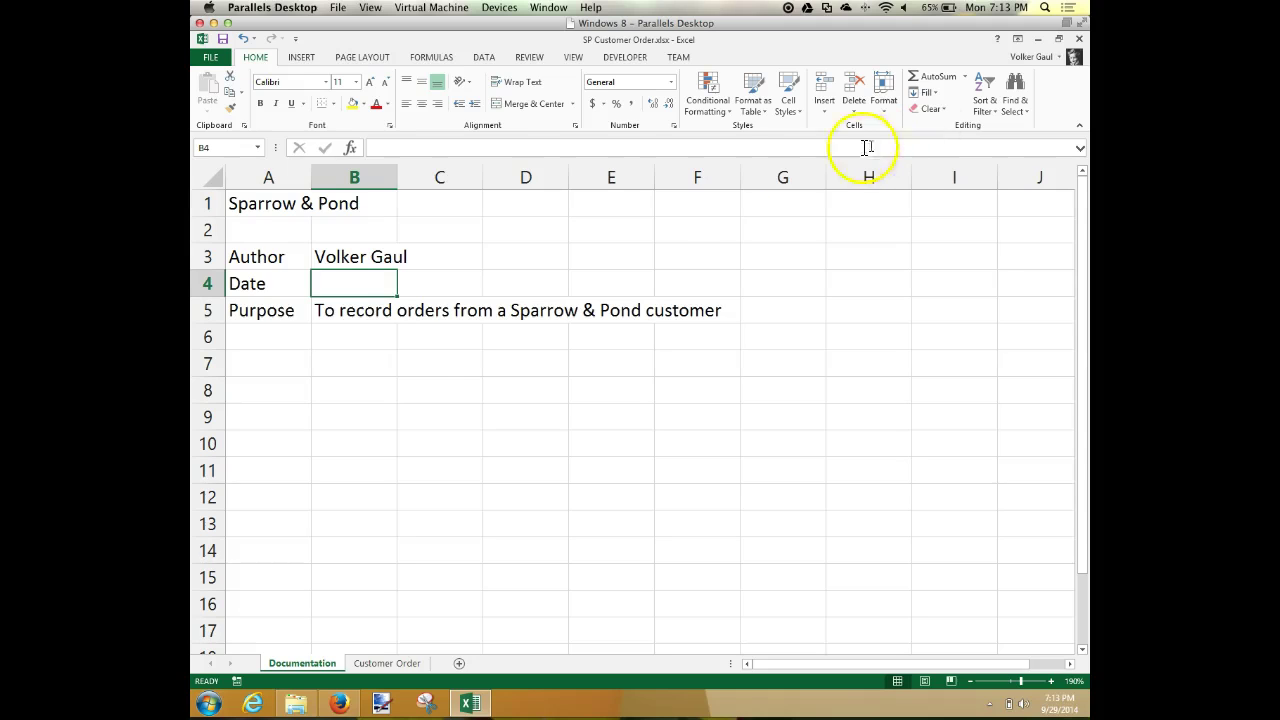
{"action": "left_click", "coordinate": [368, 287]}
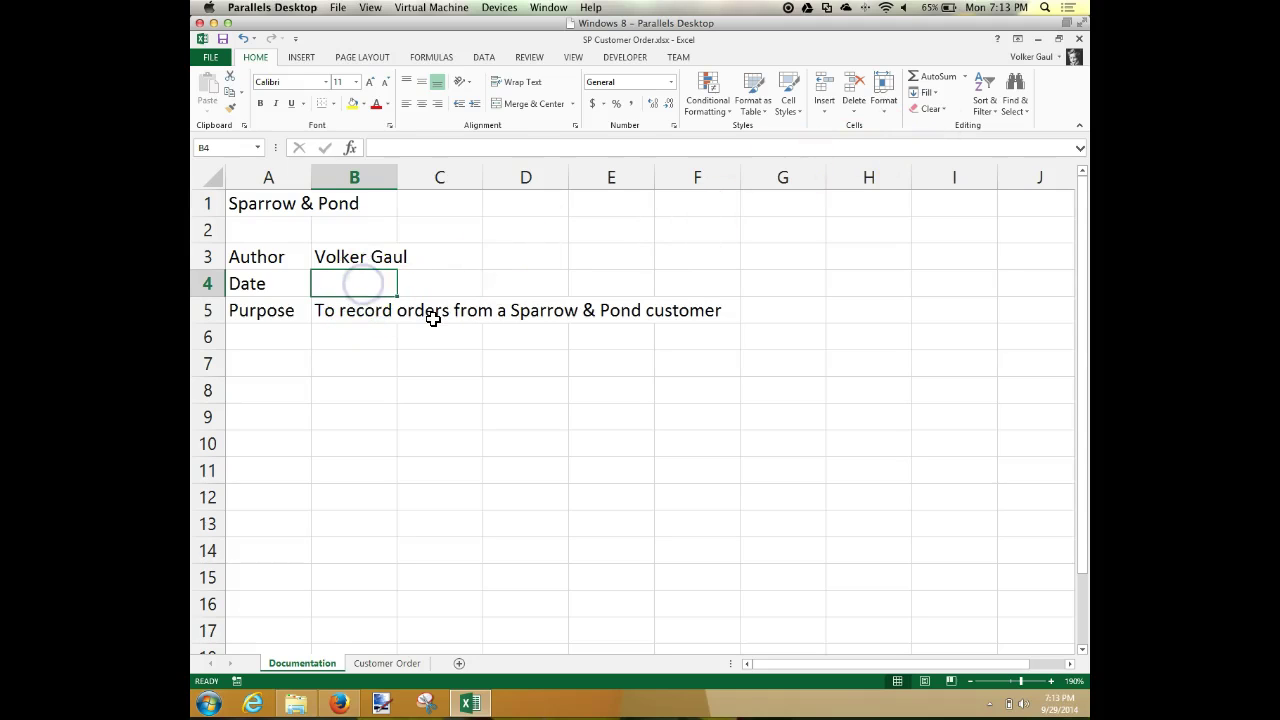
{"action": "type", "text": "9/28/2014"}
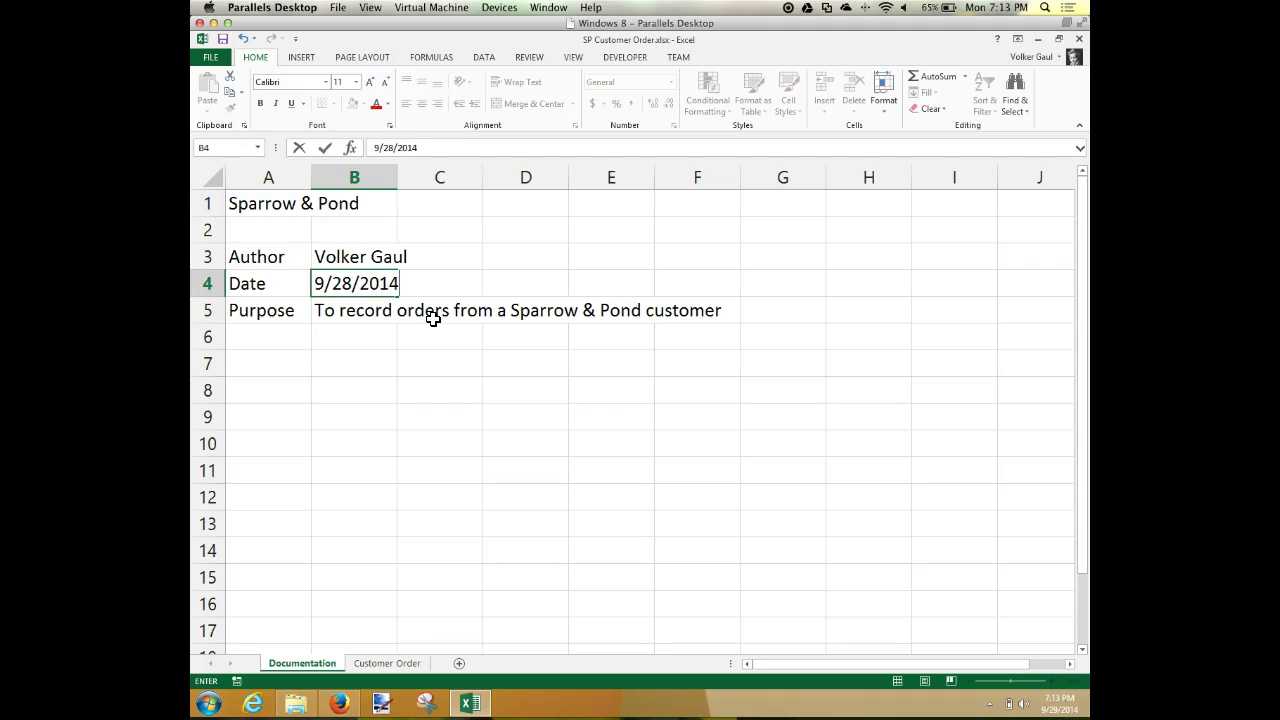
{"action": "key", "text": "Return"}
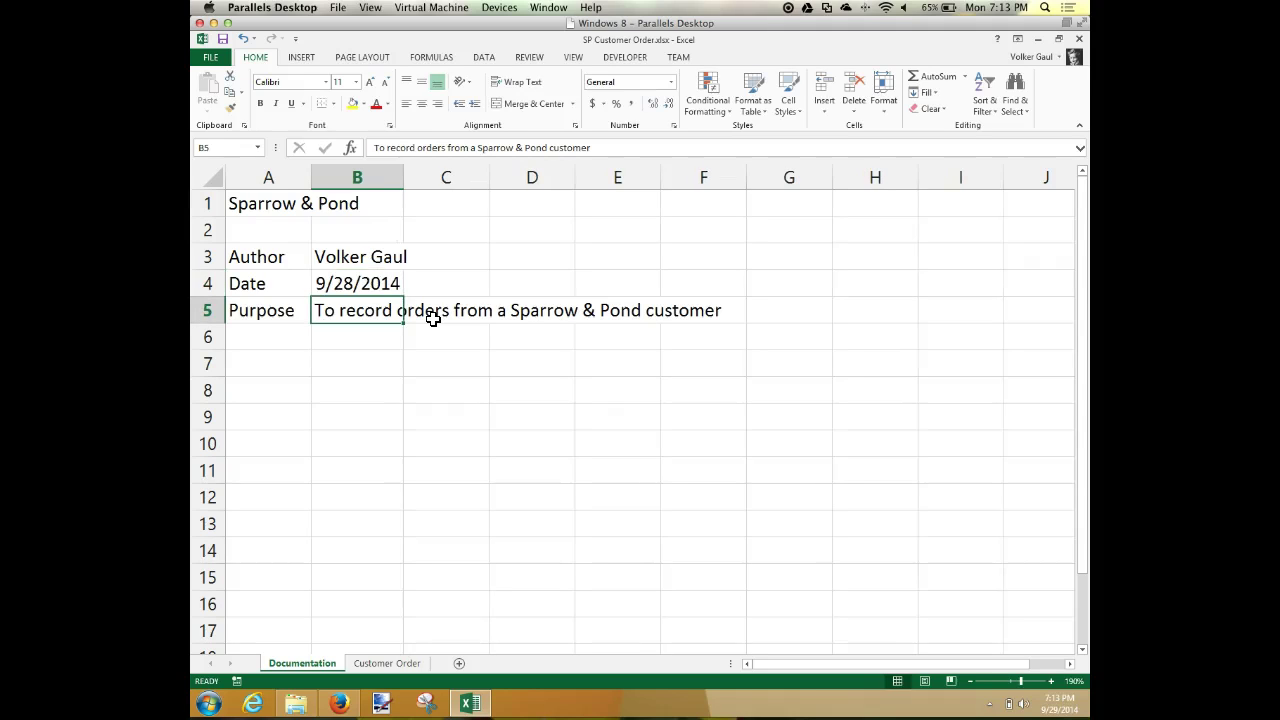
Step: Clear everything from date cell B4 once more and re-enter 9/28/2014 with the full year
{"action": "left_click", "coordinate": [362, 280]}
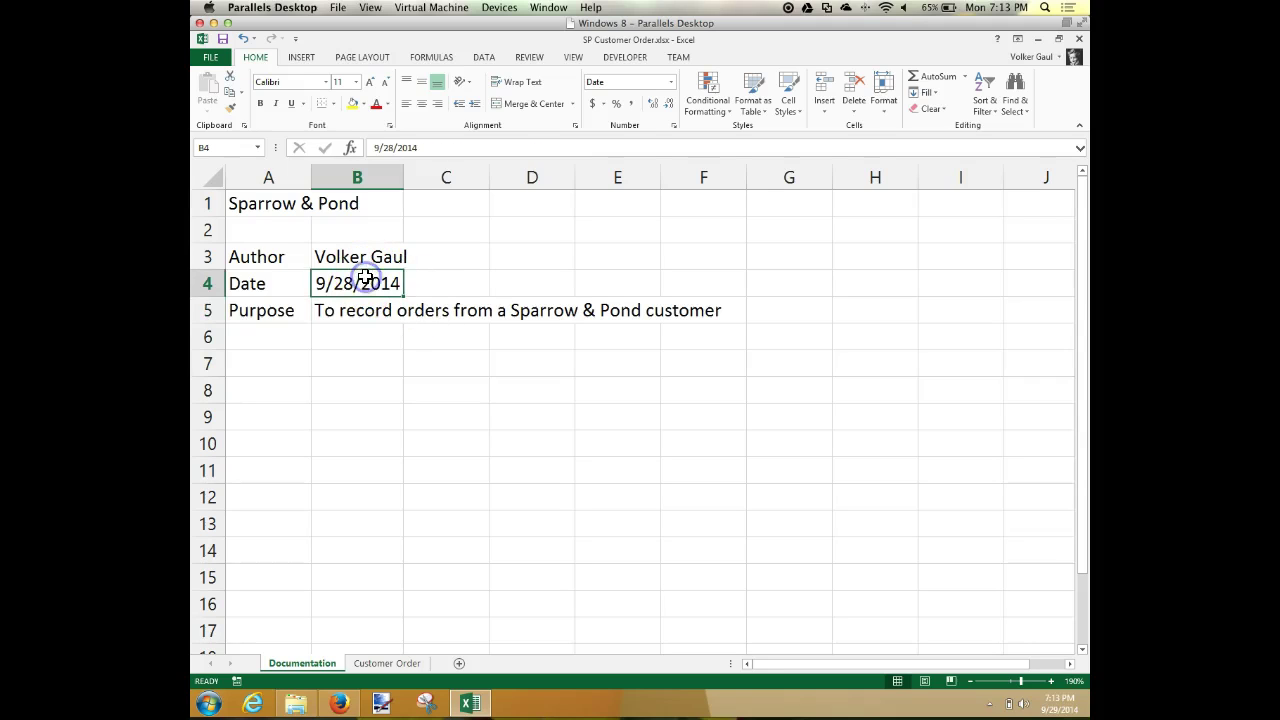
{"action": "left_click", "coordinate": [932, 108]}
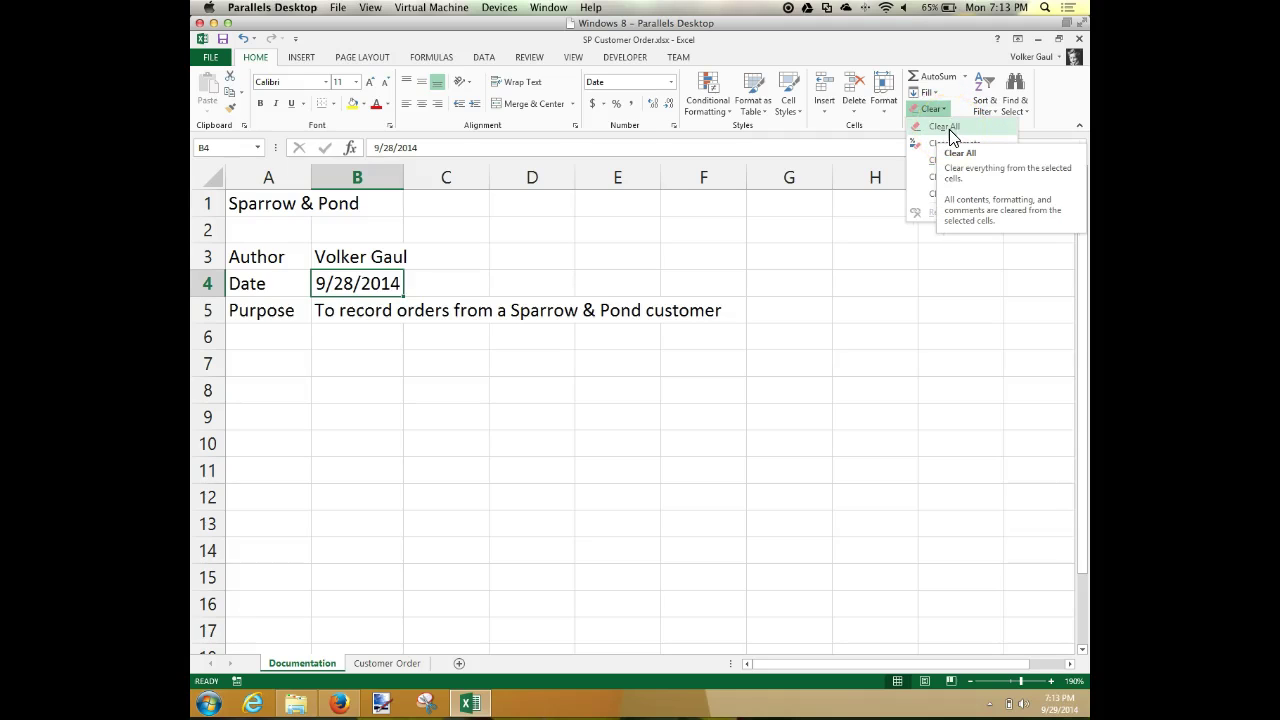
{"action": "left_click", "coordinate": [948, 128]}
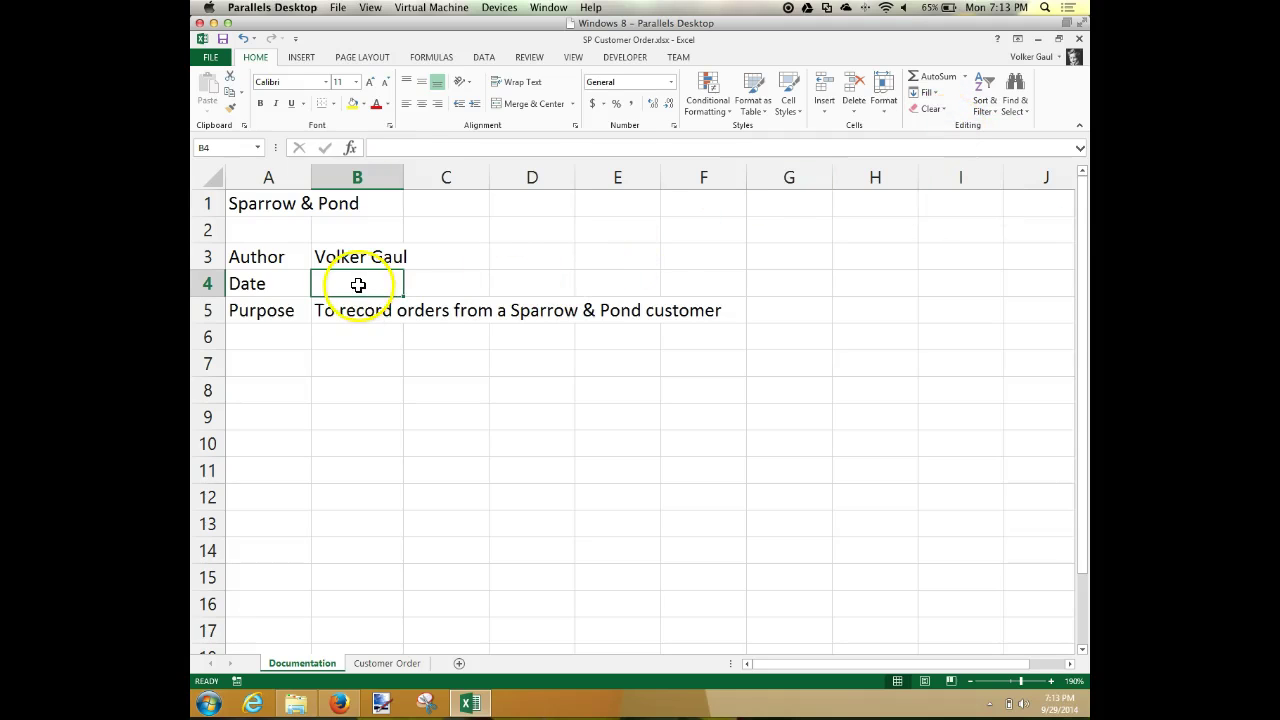
{"action": "type", "text": "9/"}
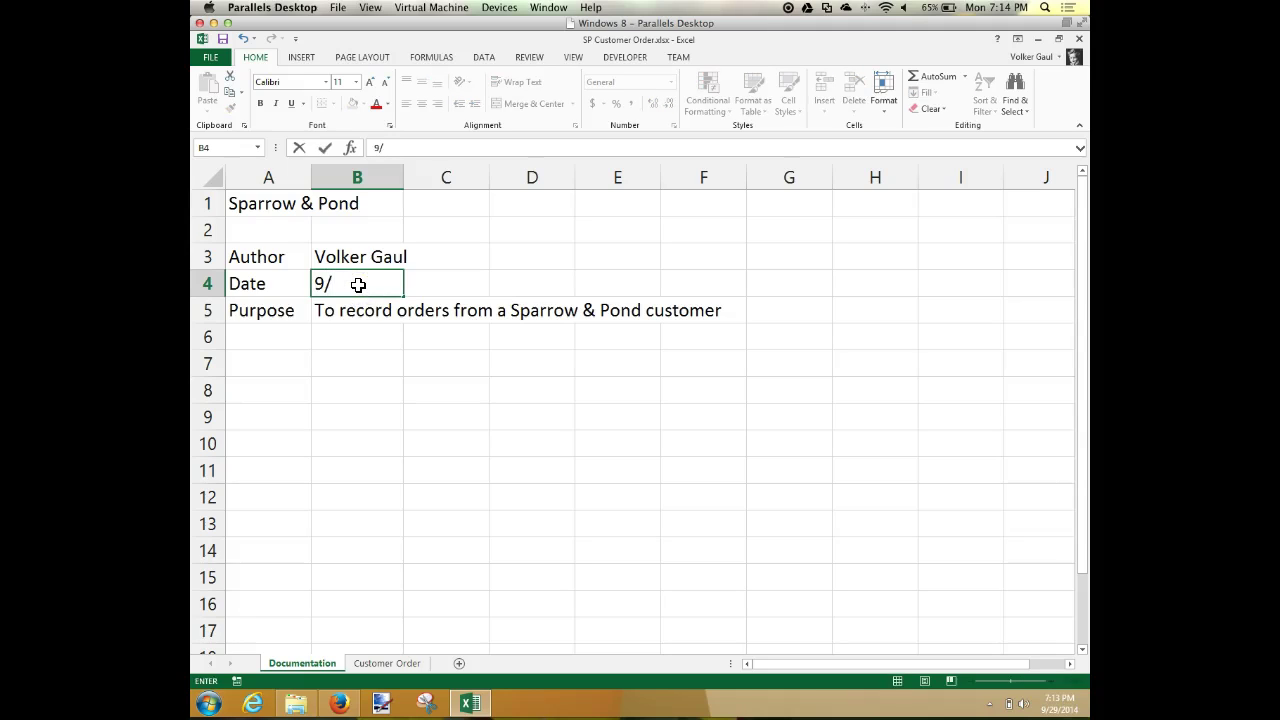
{"action": "type", "text": "28/2014"}
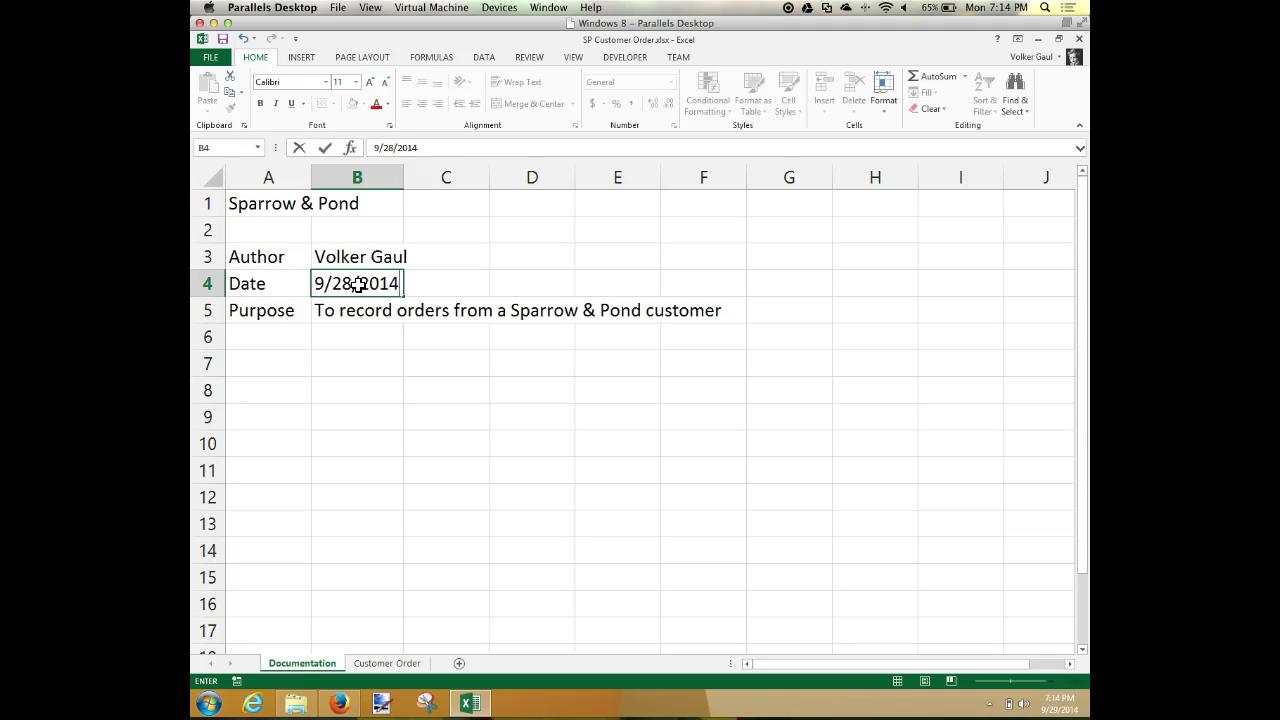
{"action": "key", "text": "Return"}
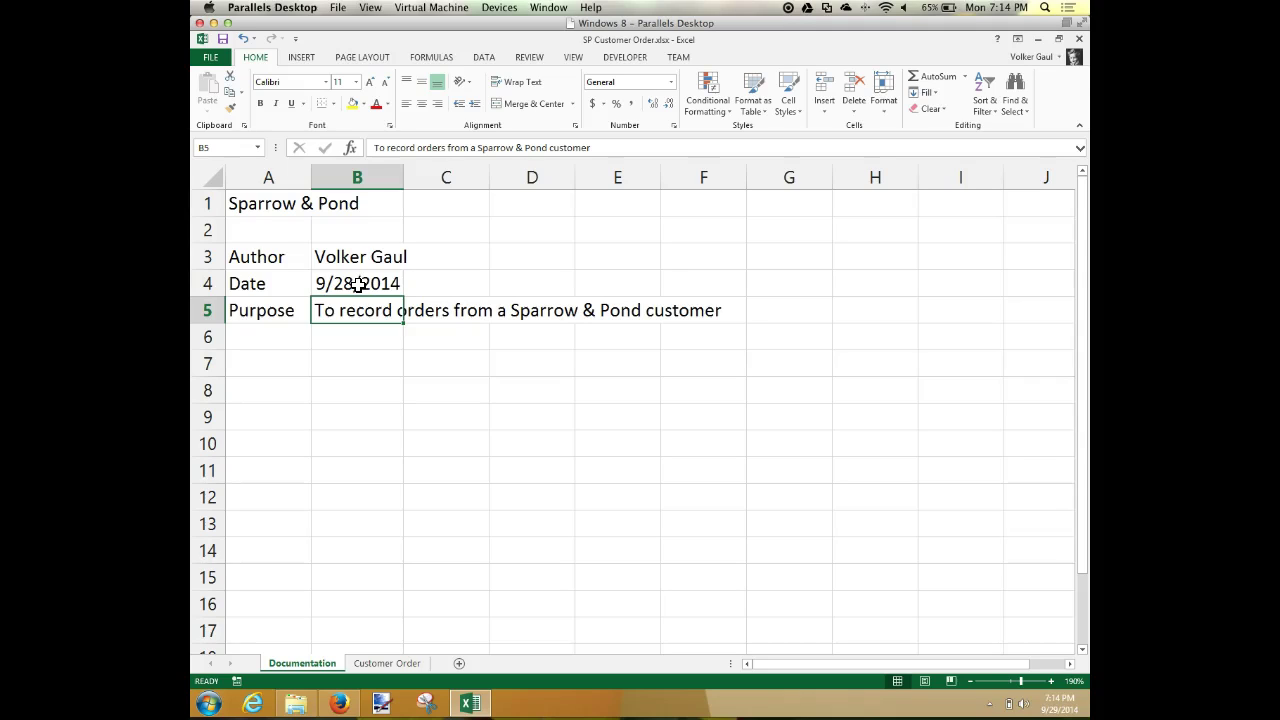
Step: Replace the date in cell B4 with sep 29 and open the Customer Order sheet
{"action": "left_click", "coordinate": [358, 284]}
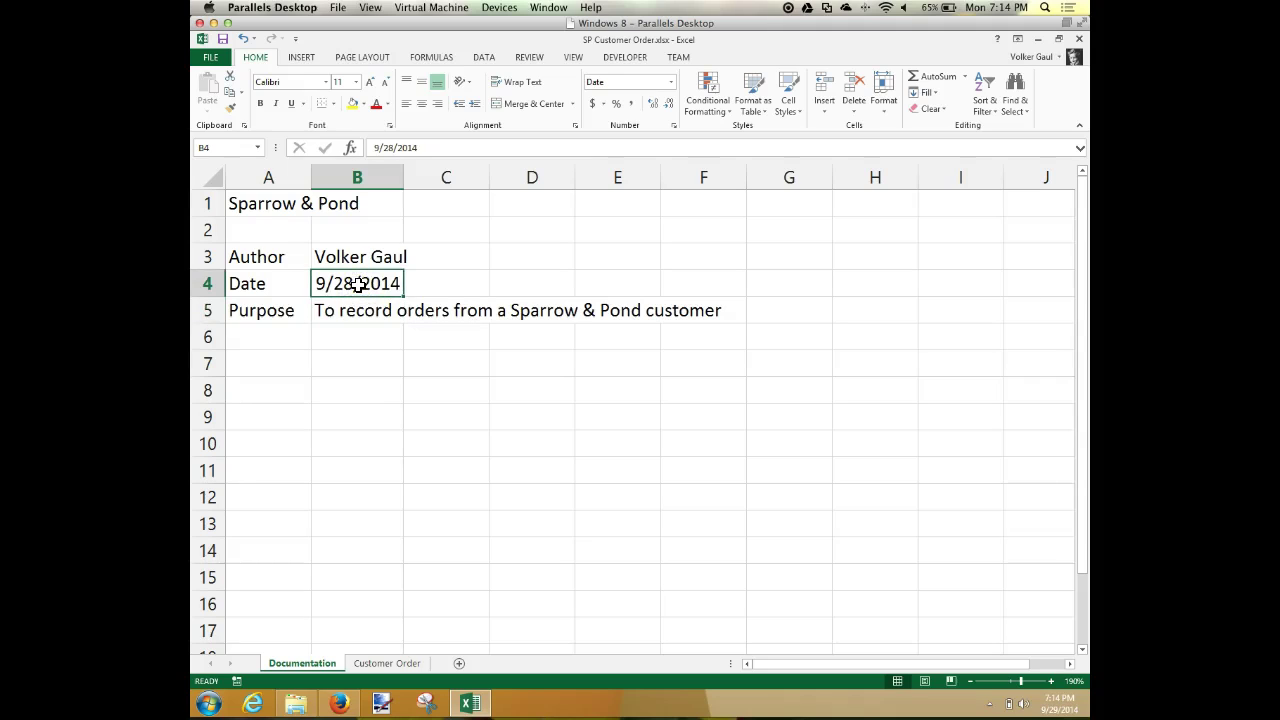
{"action": "type", "text": "sp"}
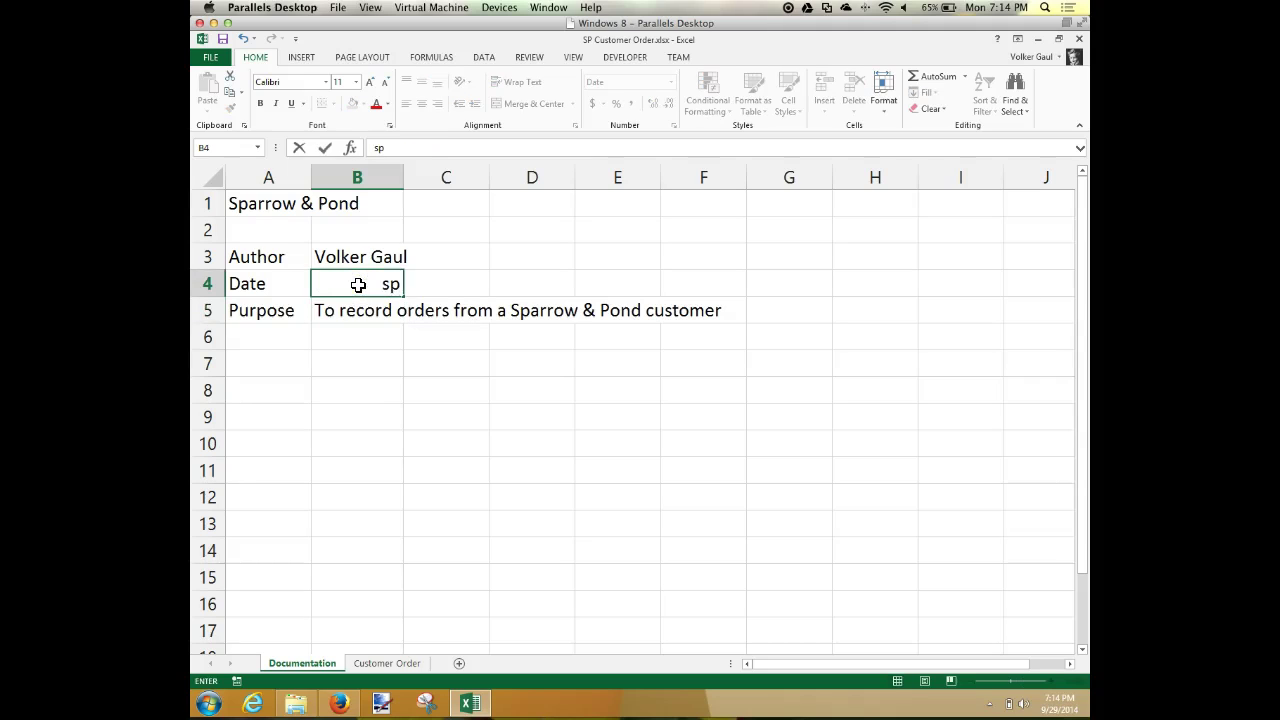
{"action": "key", "text": "BackSpace"}
{"action": "type", "text": "ep 29"}
{"action": "key", "text": "Return"}
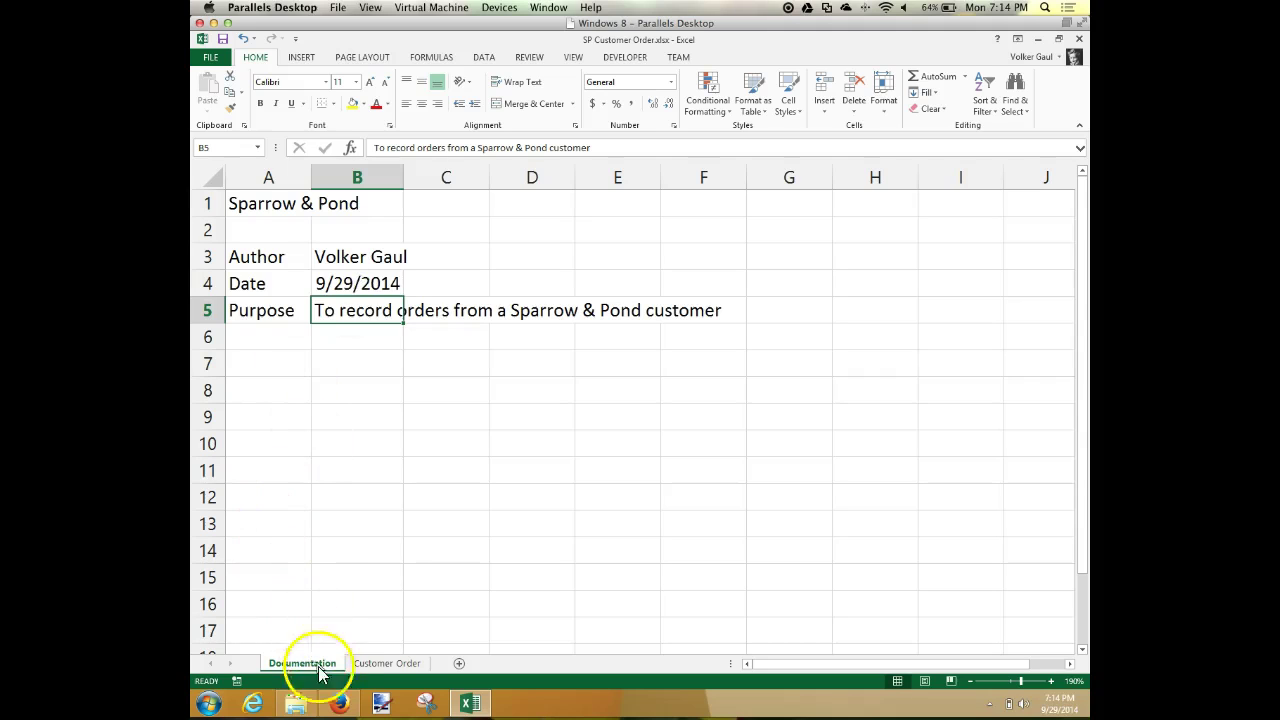
{"action": "left_click", "coordinate": [410, 662]}
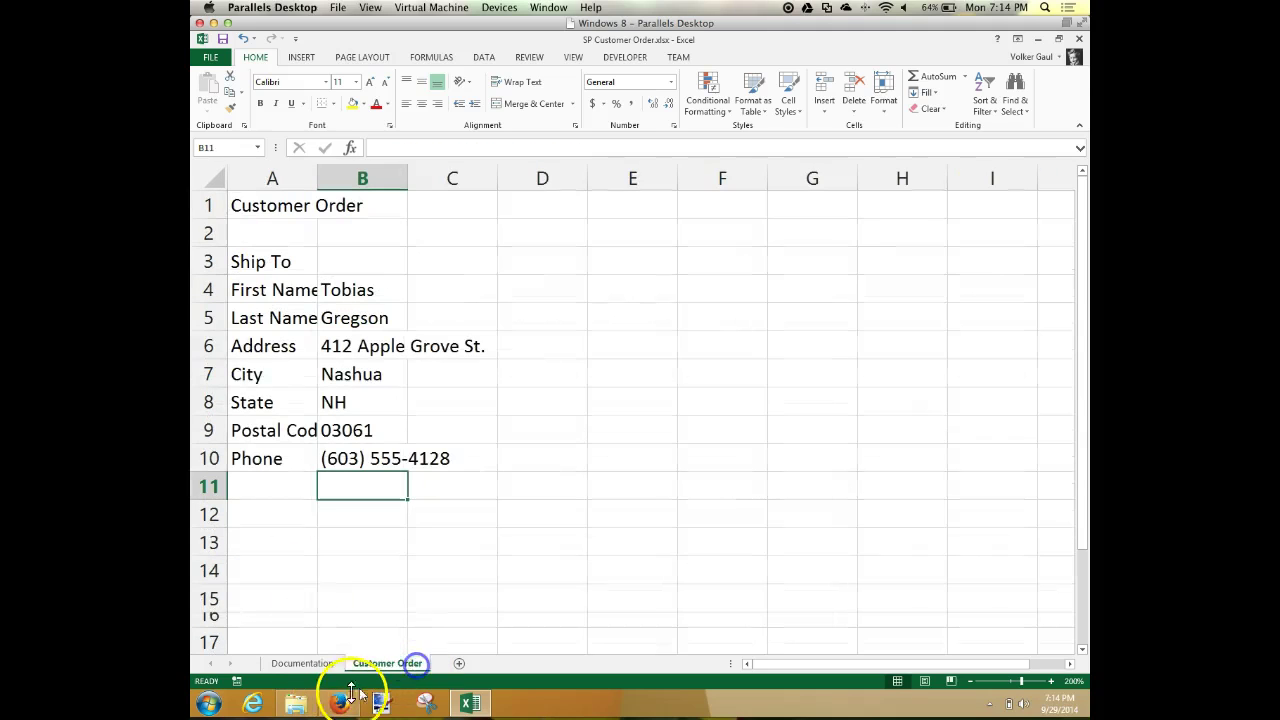
Step: Switch to the CourseSmart textbook in Firefox and try to turn to the page after EX 21, declining the feedback survey
{"action": "left_click", "coordinate": [339, 704]}
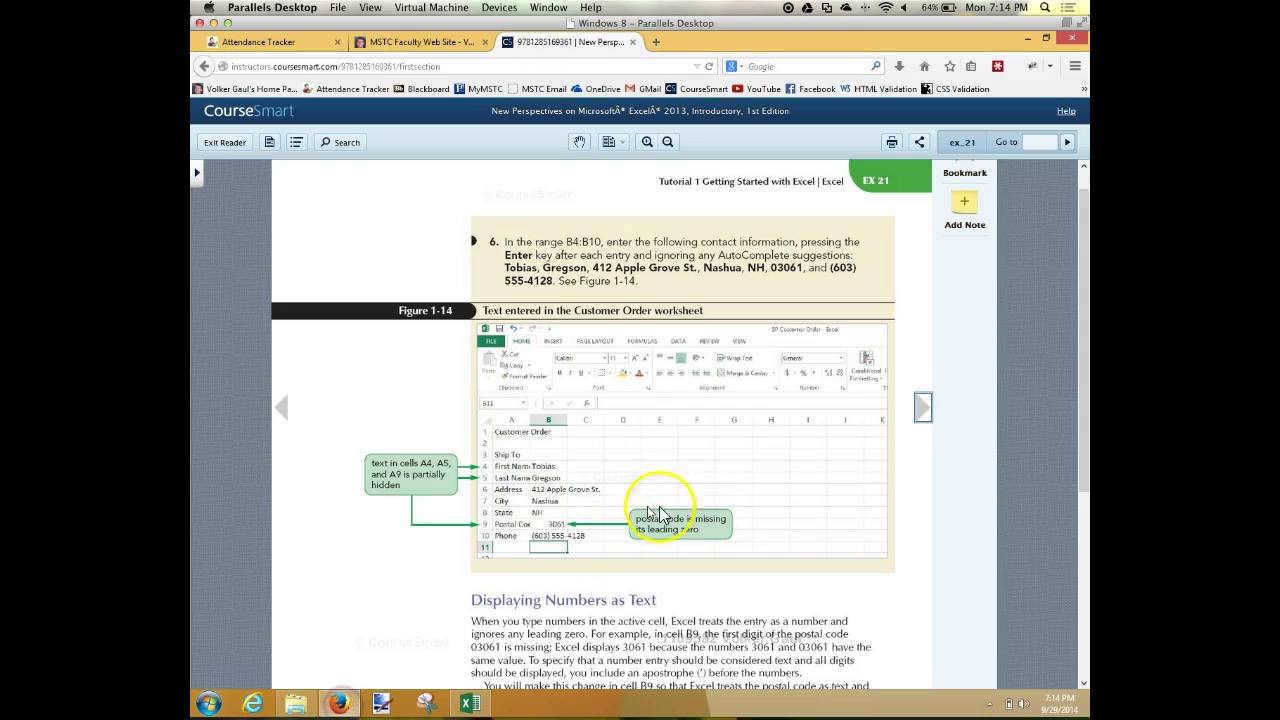
{"action": "left_click", "coordinate": [923, 408]}
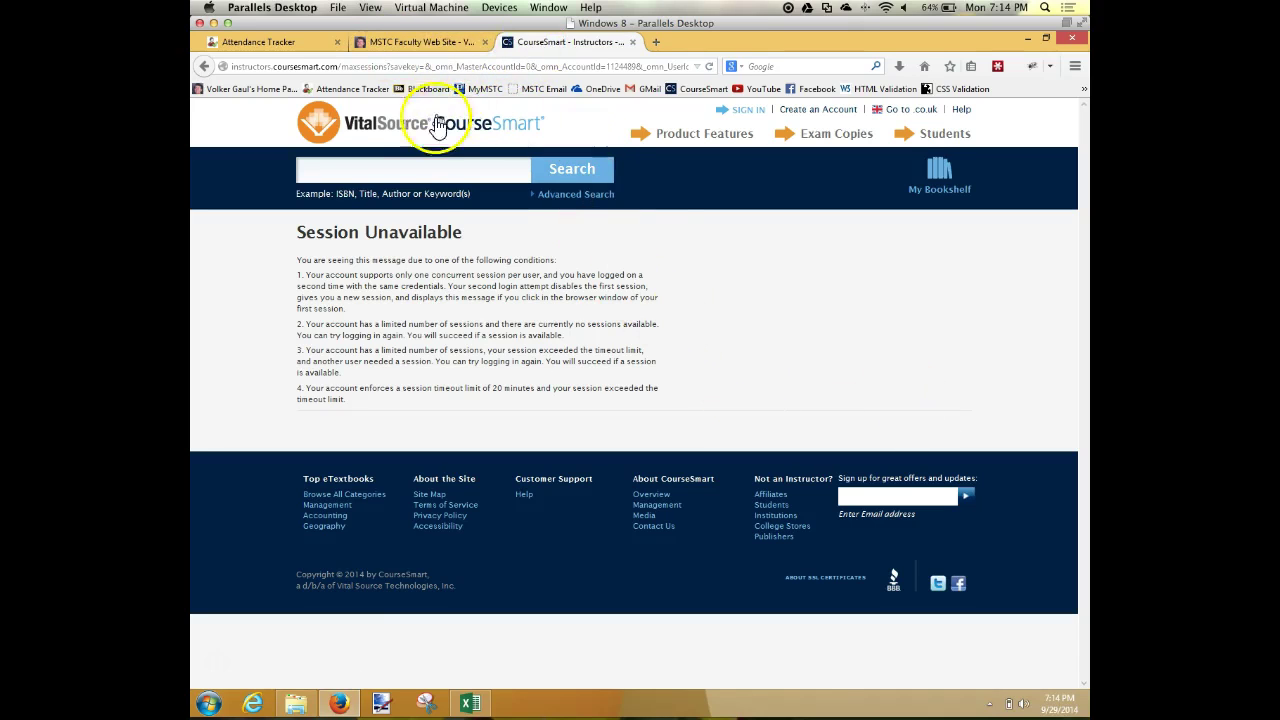
{"action": "left_click", "coordinate": [204, 66]}
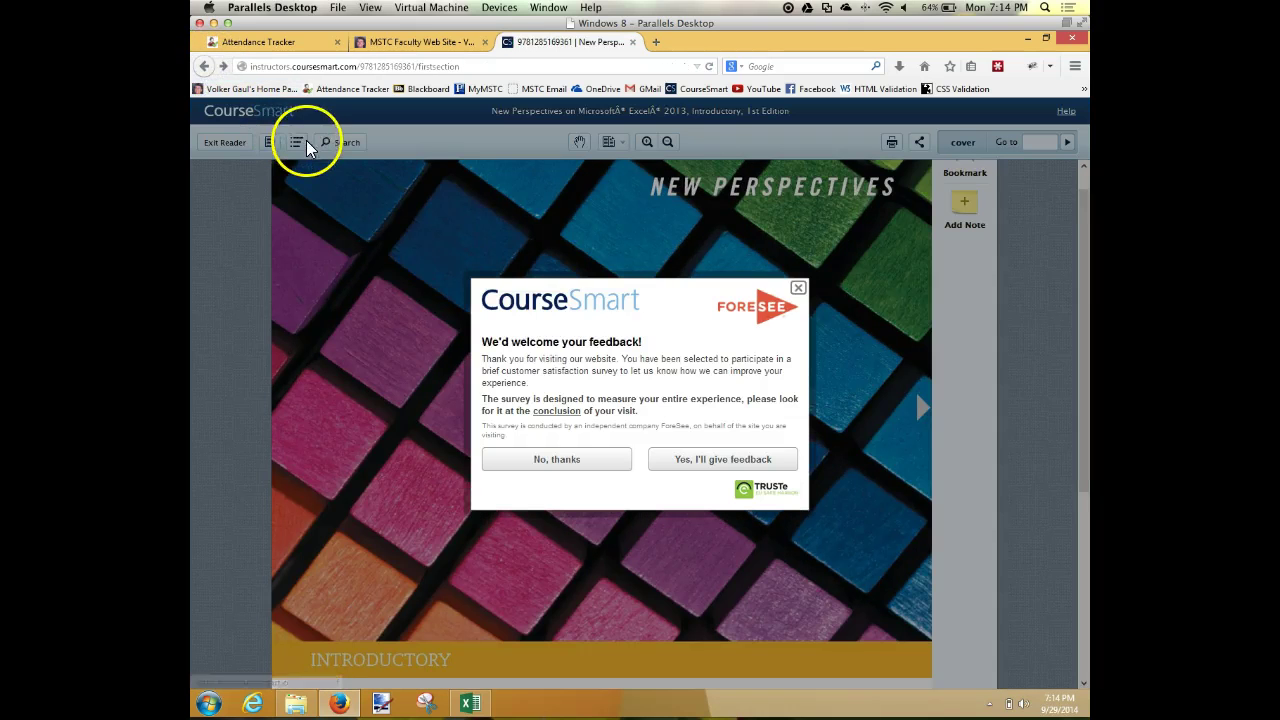
{"action": "left_click", "coordinate": [578, 460]}
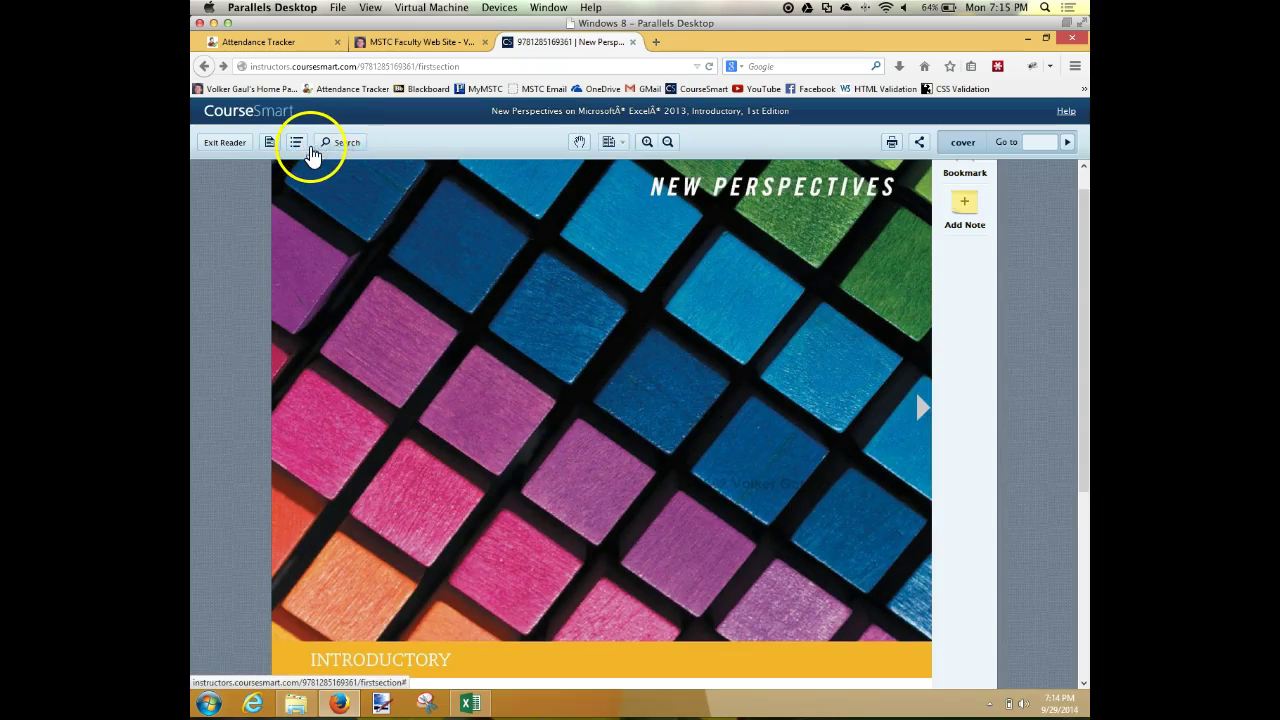
Step: Find the "Entering Text, Dates, and Numbers" section of Tutorial 1 in the textbook and start signing in for full access
{"action": "left_click", "coordinate": [298, 146]}
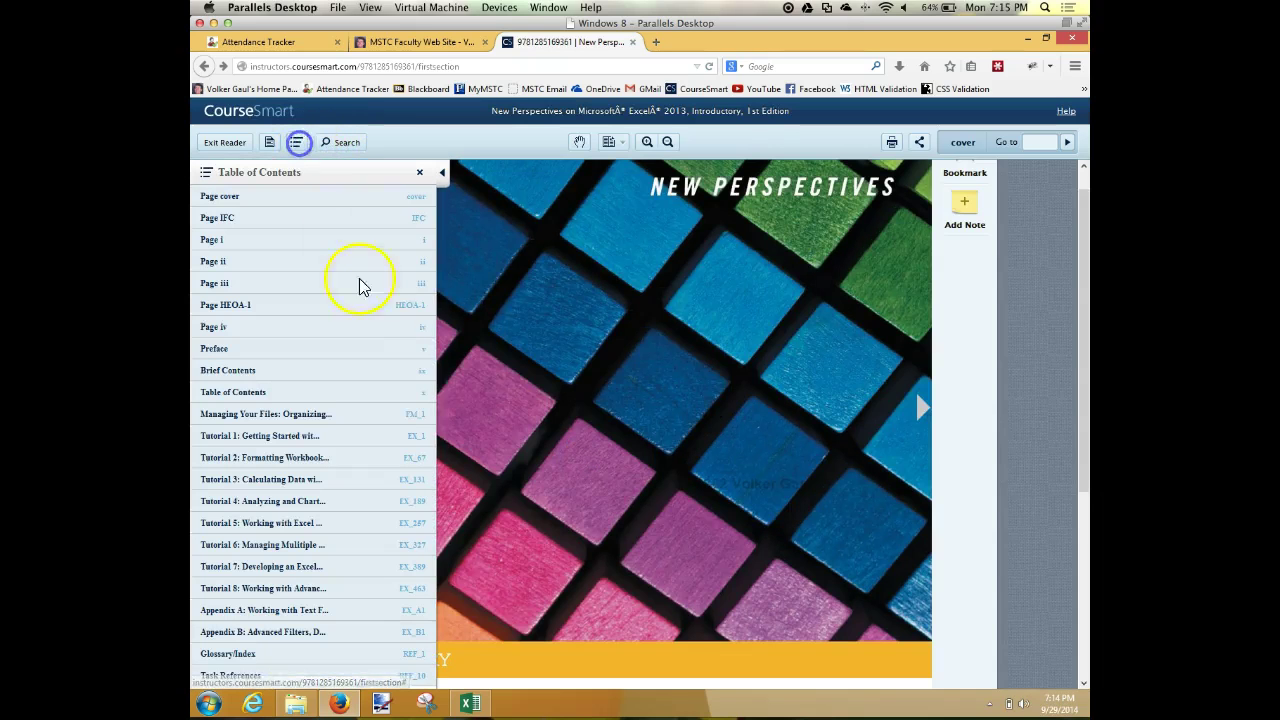
{"action": "left_click", "coordinate": [294, 440]}
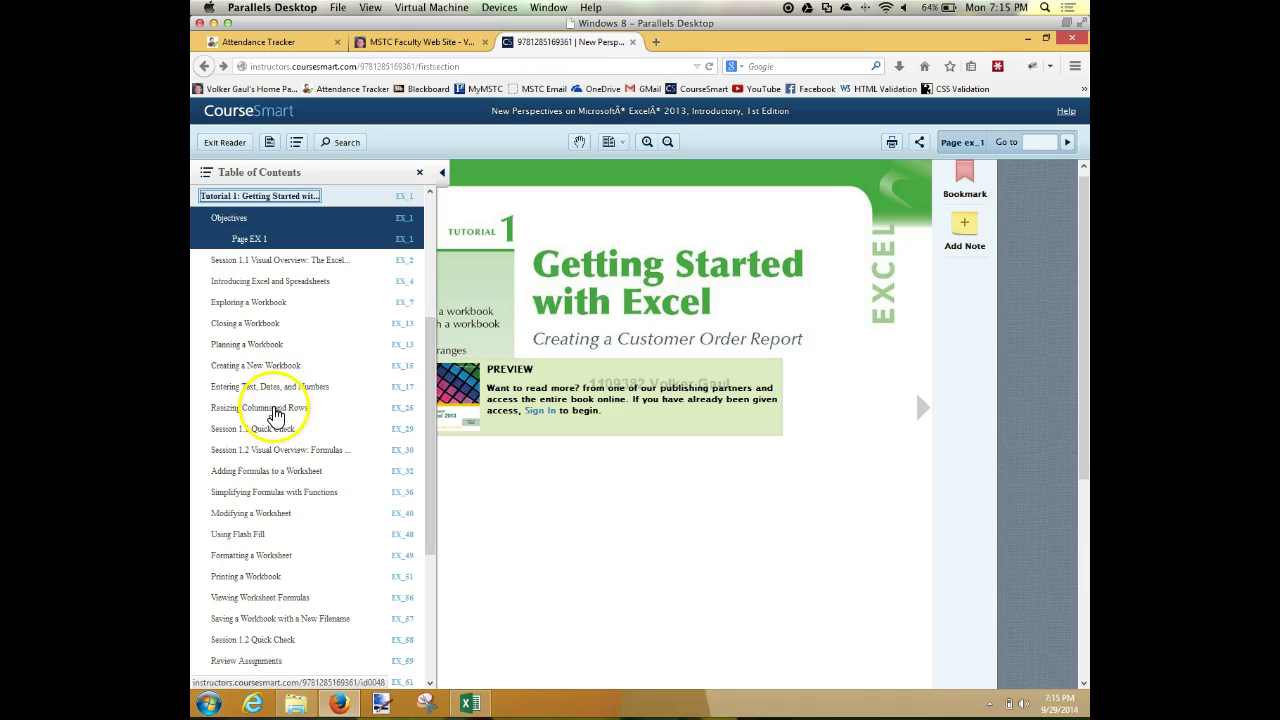
{"action": "left_click", "coordinate": [284, 390]}
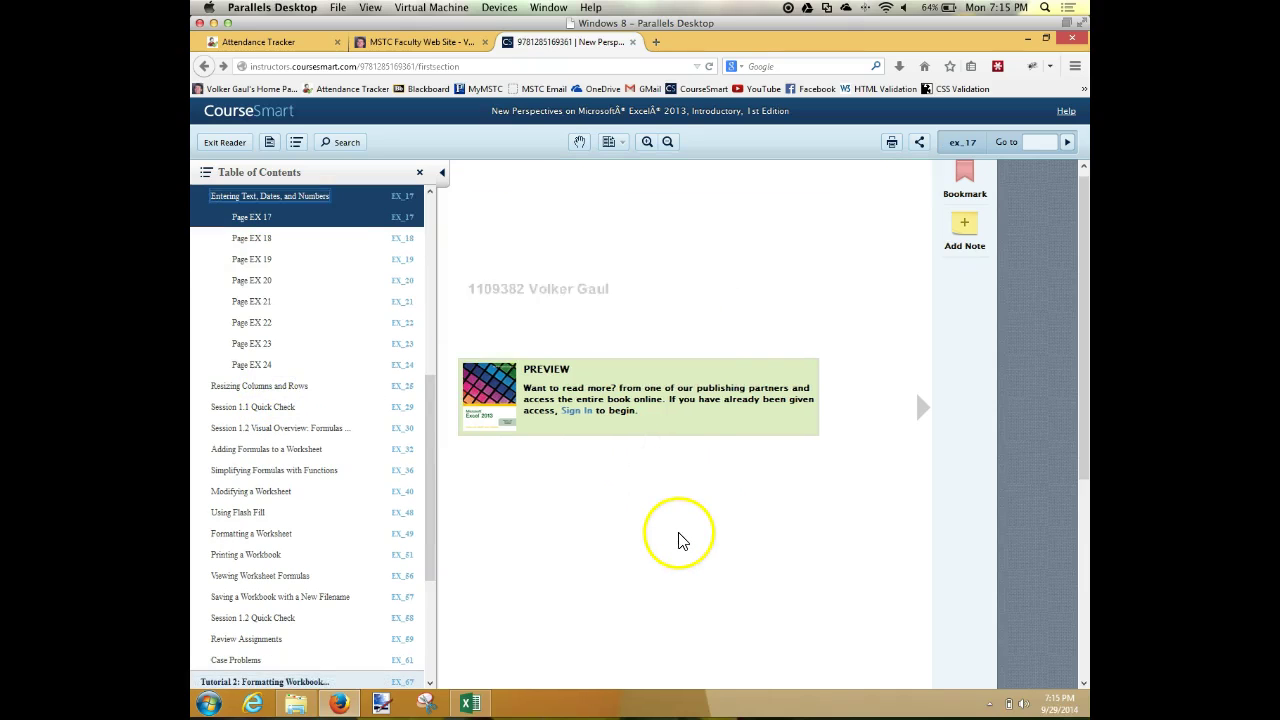
{"action": "left_click", "coordinate": [578, 414]}
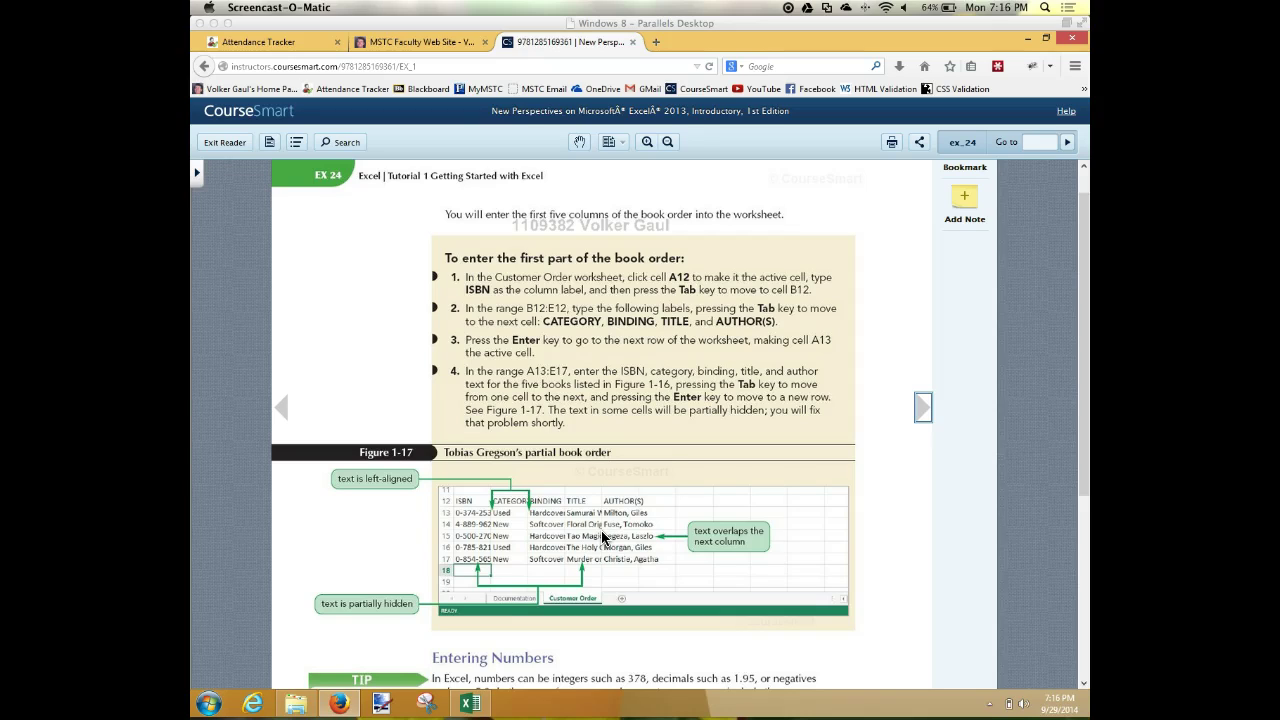
Step: Switch back to the Excel workbook and enter ISBN as the column label in cell A12 of the Customer Order sheet
{"action": "left_click", "coordinate": [470, 705]}
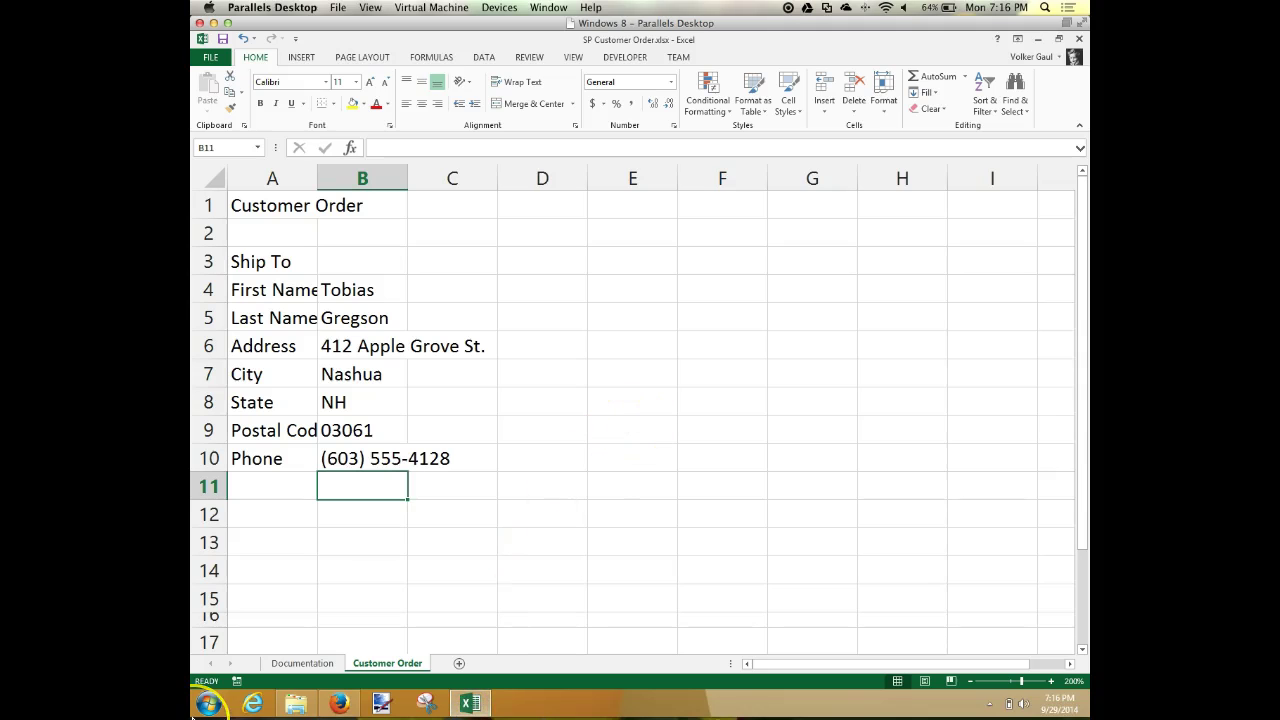
{"action": "mouse_move", "coordinate": [193, 717]}
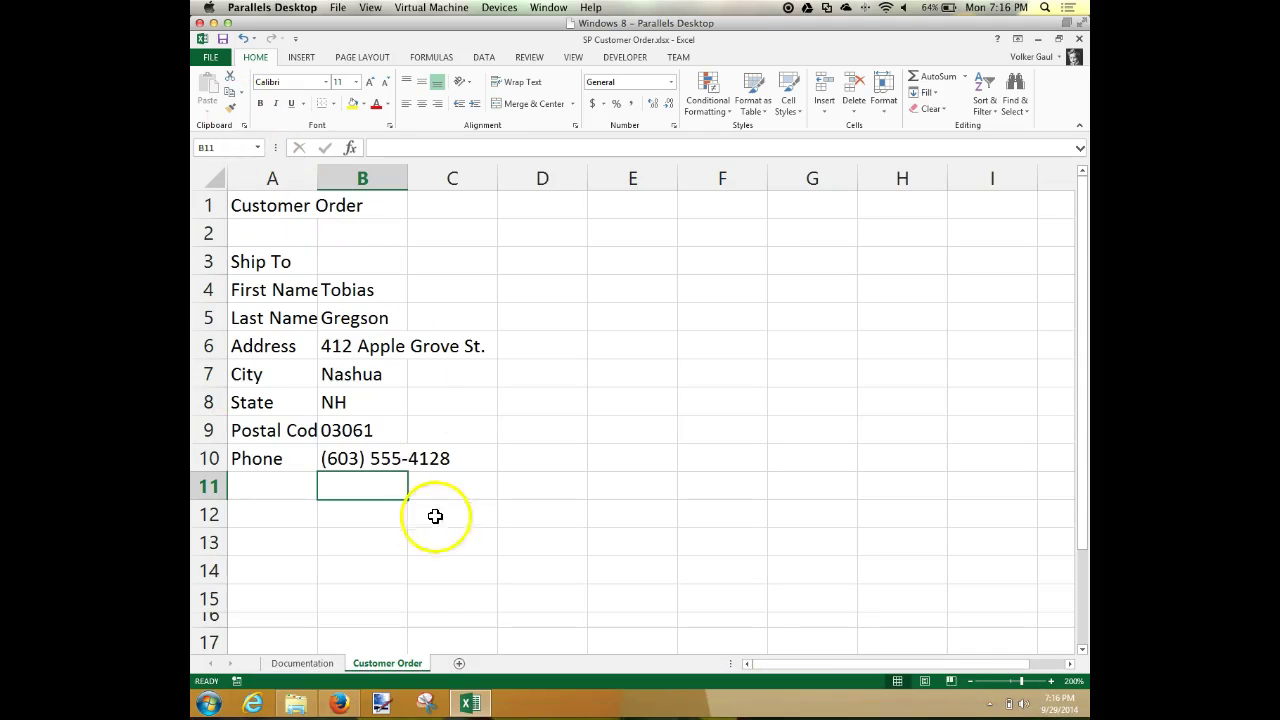
{"action": "right_click", "coordinate": [342, 704]}
{"action": "left_click", "coordinate": [360, 666]}
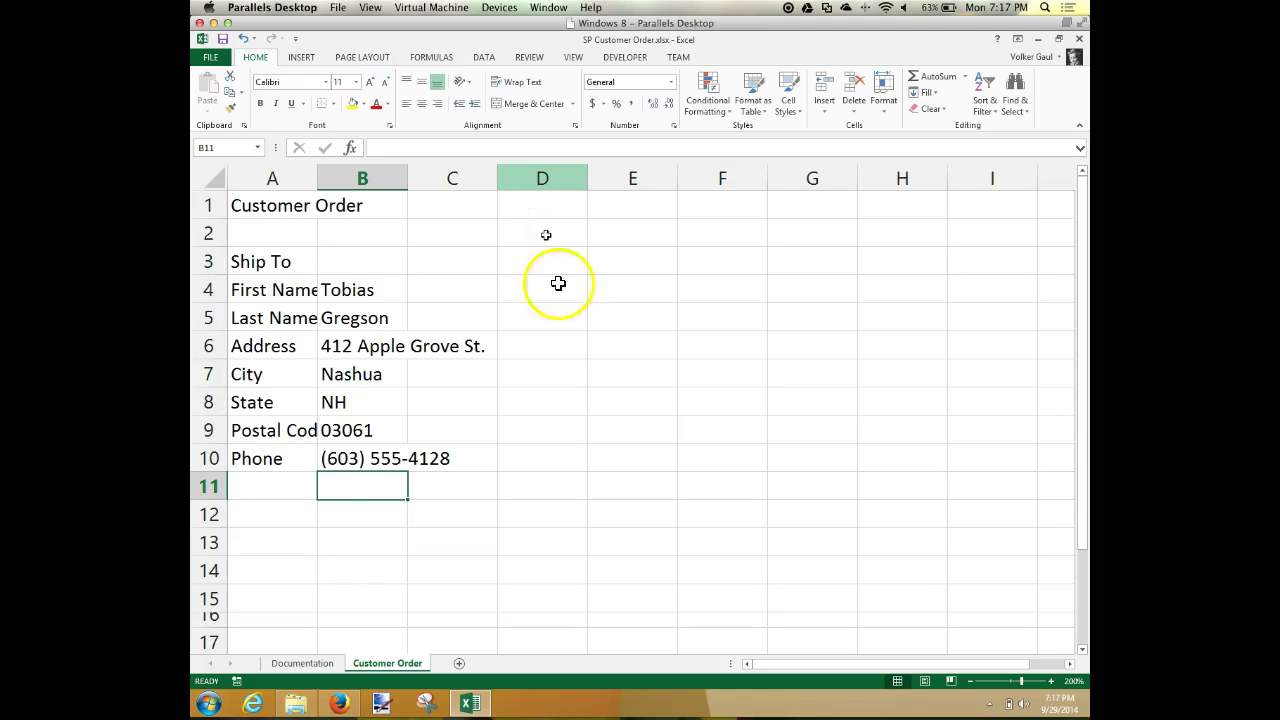
{"action": "left_click", "coordinate": [279, 512]}
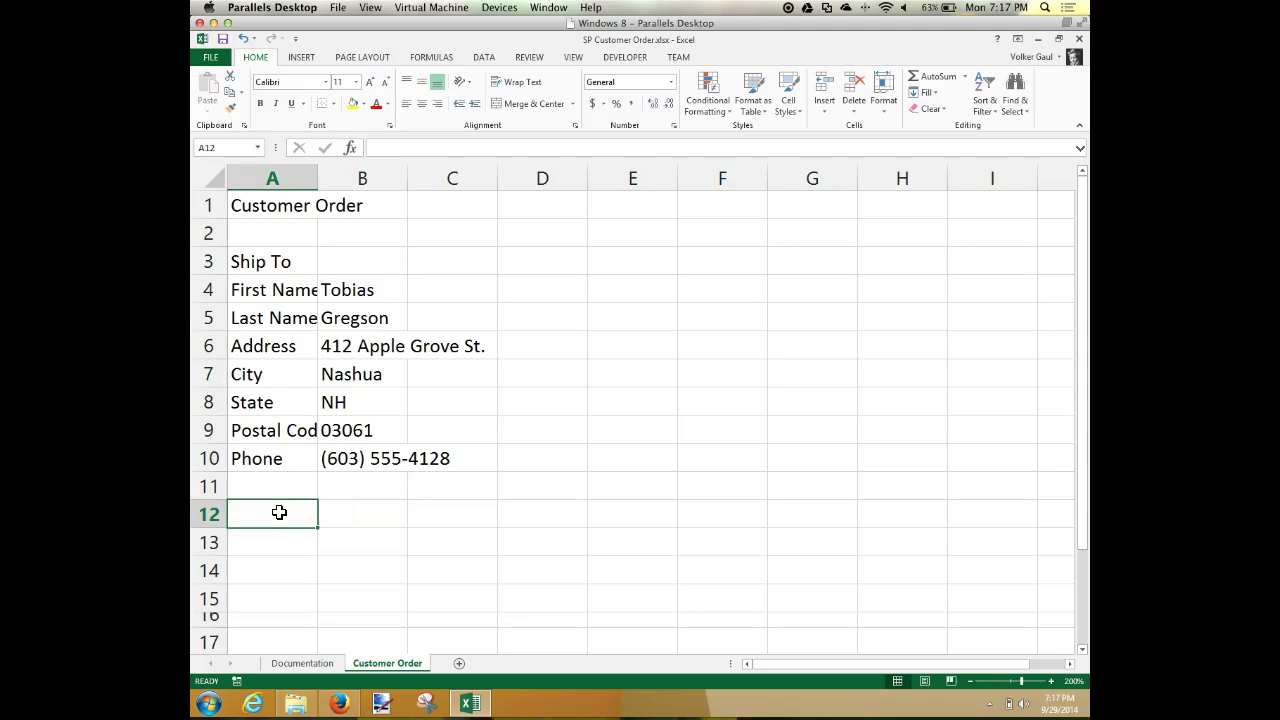
{"action": "type", "text": "N"}
{"action": "key", "text": "BackSpace"}
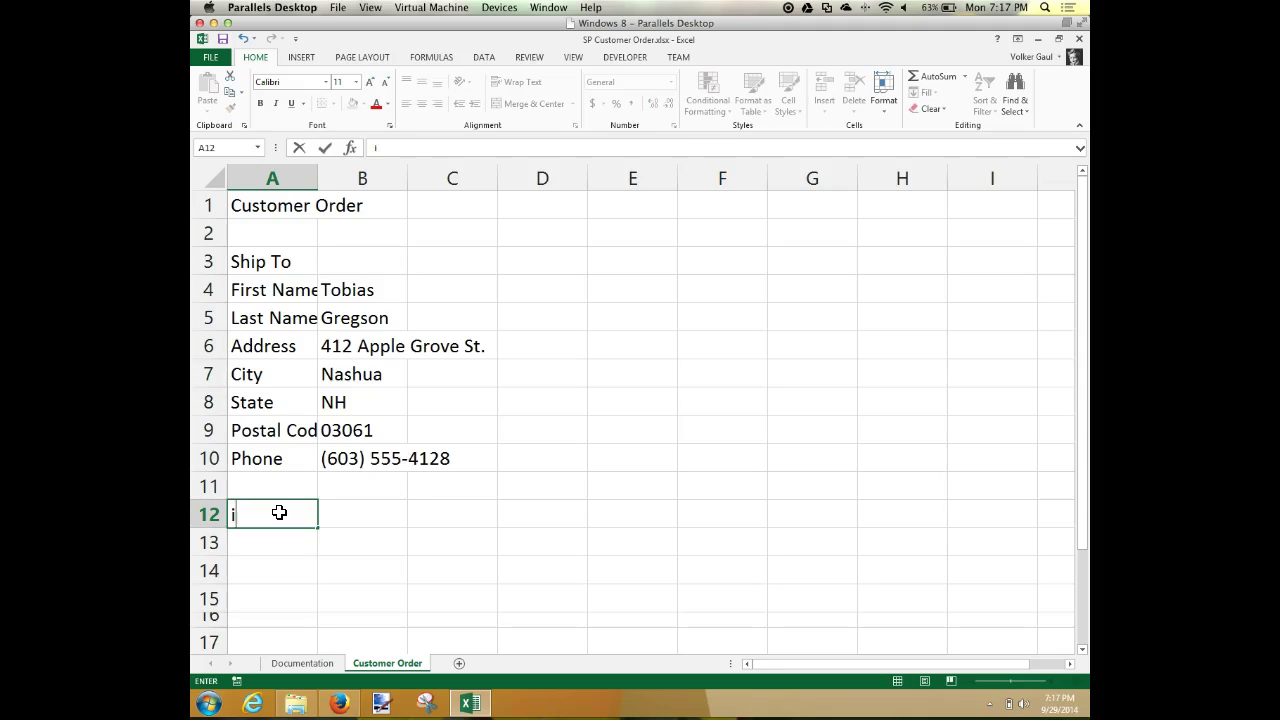
{"action": "type", "text": "ISBN"}
{"action": "key", "text": "Tab"}
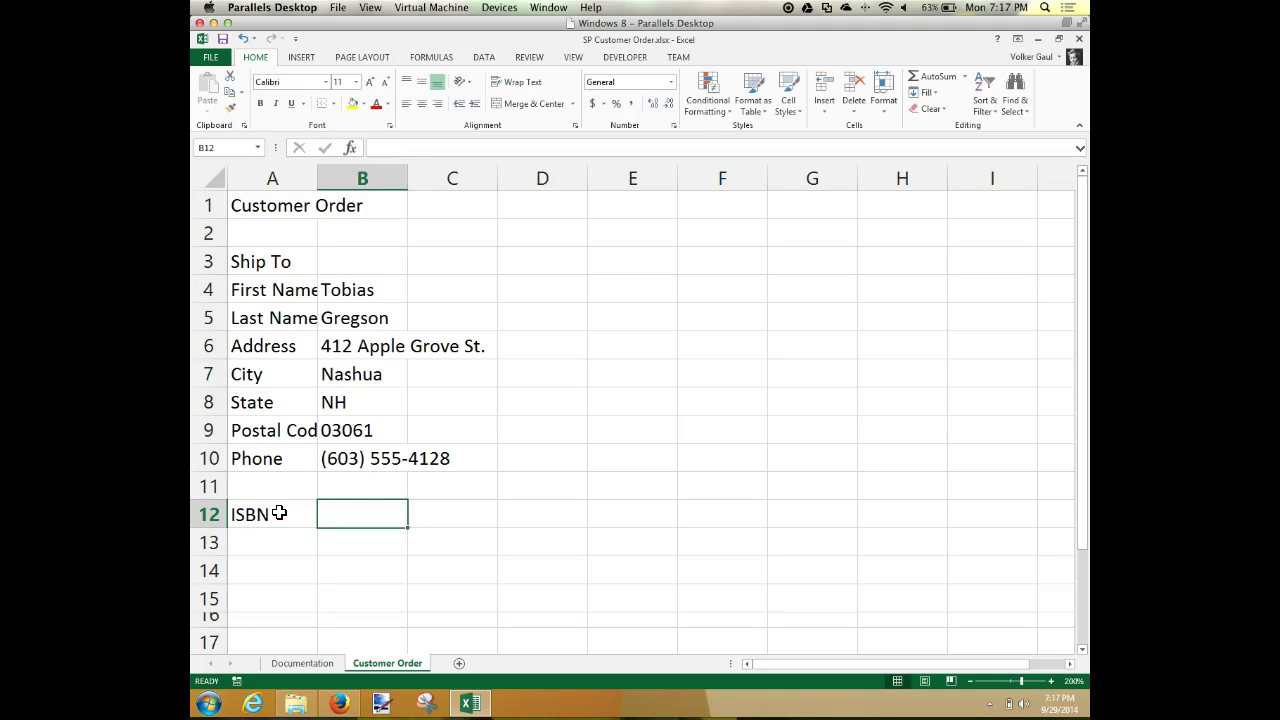
Step: Enter the column labels CATEGORY, BINDING, TITLE and AUTHOR(S) in cells B12 through E12
{"action": "type", "text": "CATEGORY"}
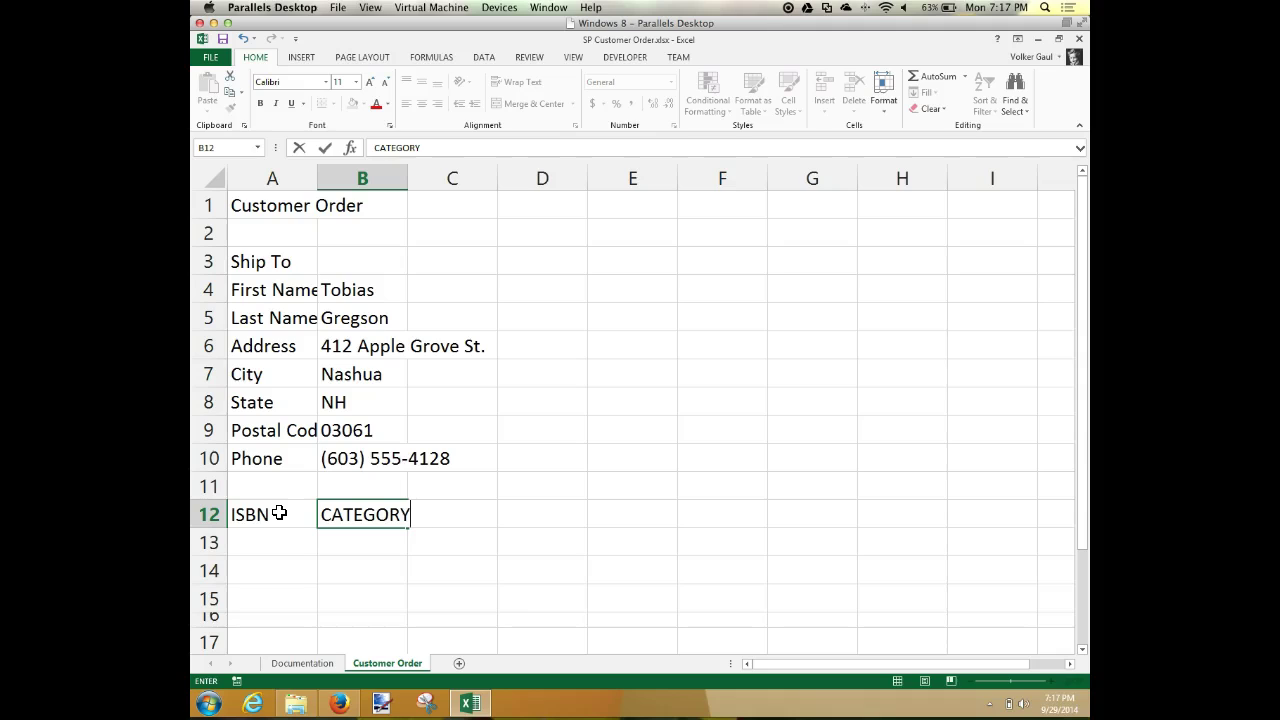
{"action": "key", "text": "ctrl+Return"}
{"action": "key", "text": "Tab"}
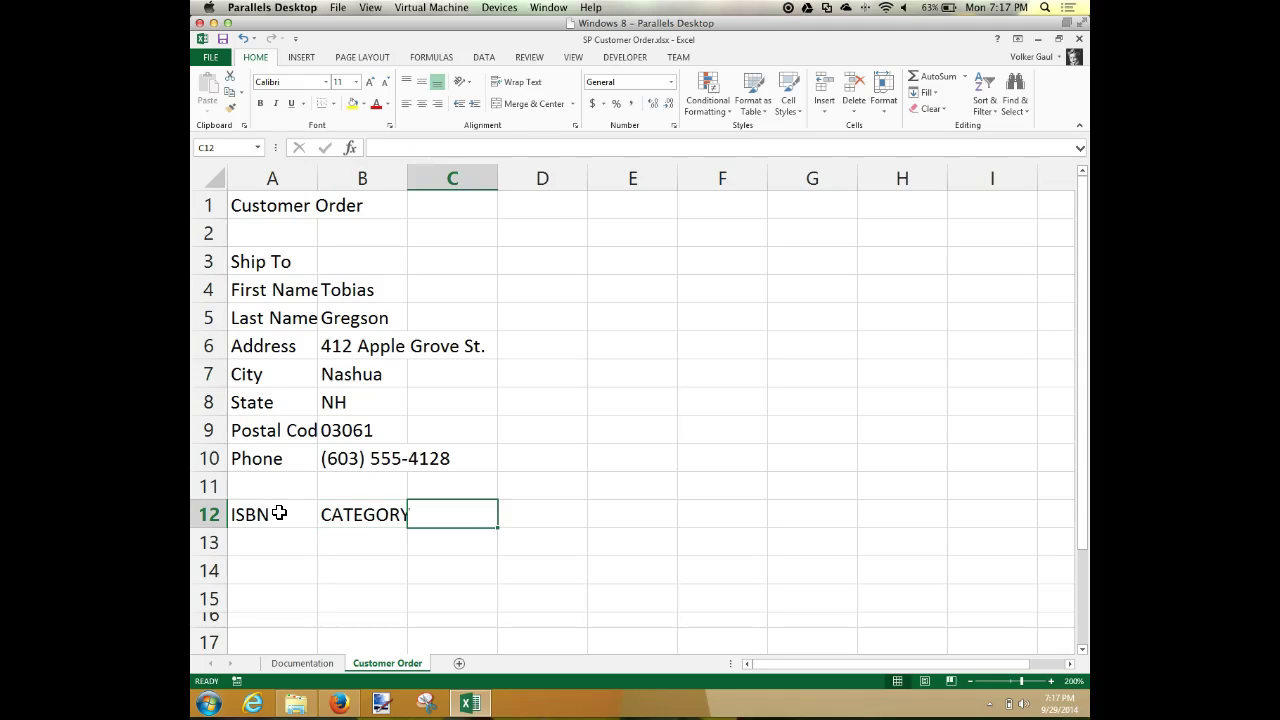
{"action": "type", "text": "BINDING"}
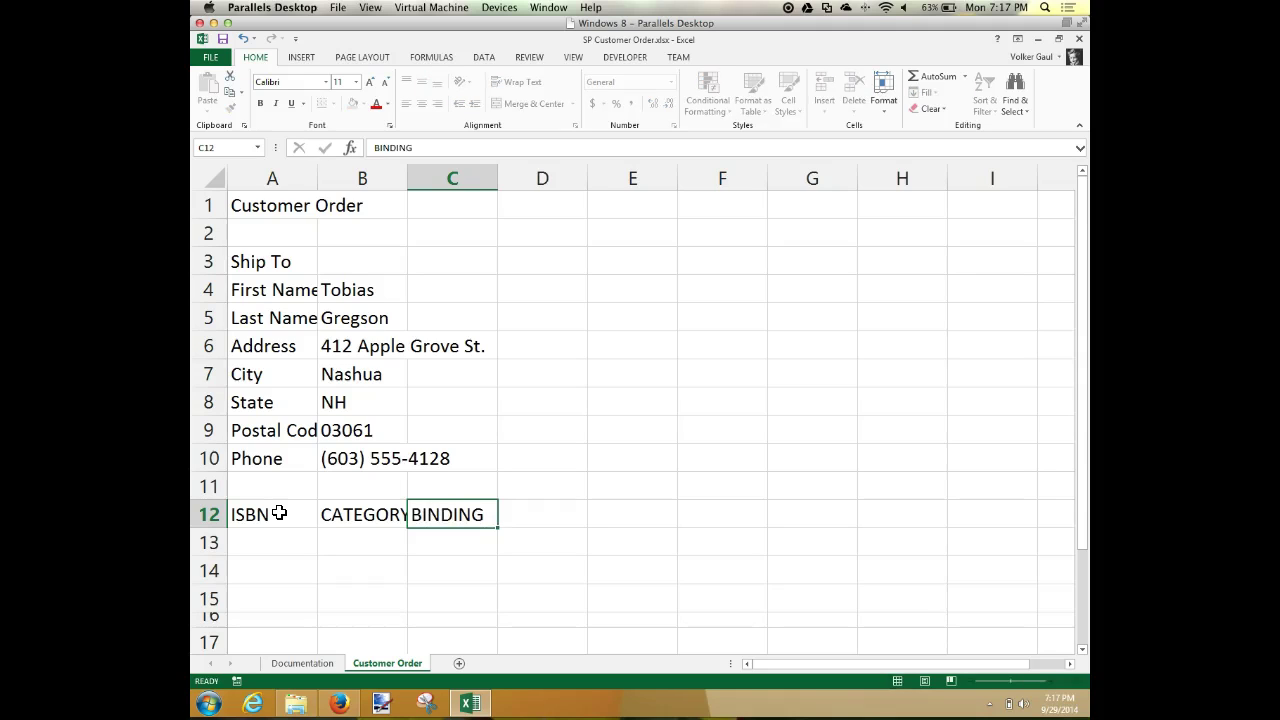
{"action": "key", "text": "Tab"}
{"action": "type", "text": "TITLE"}
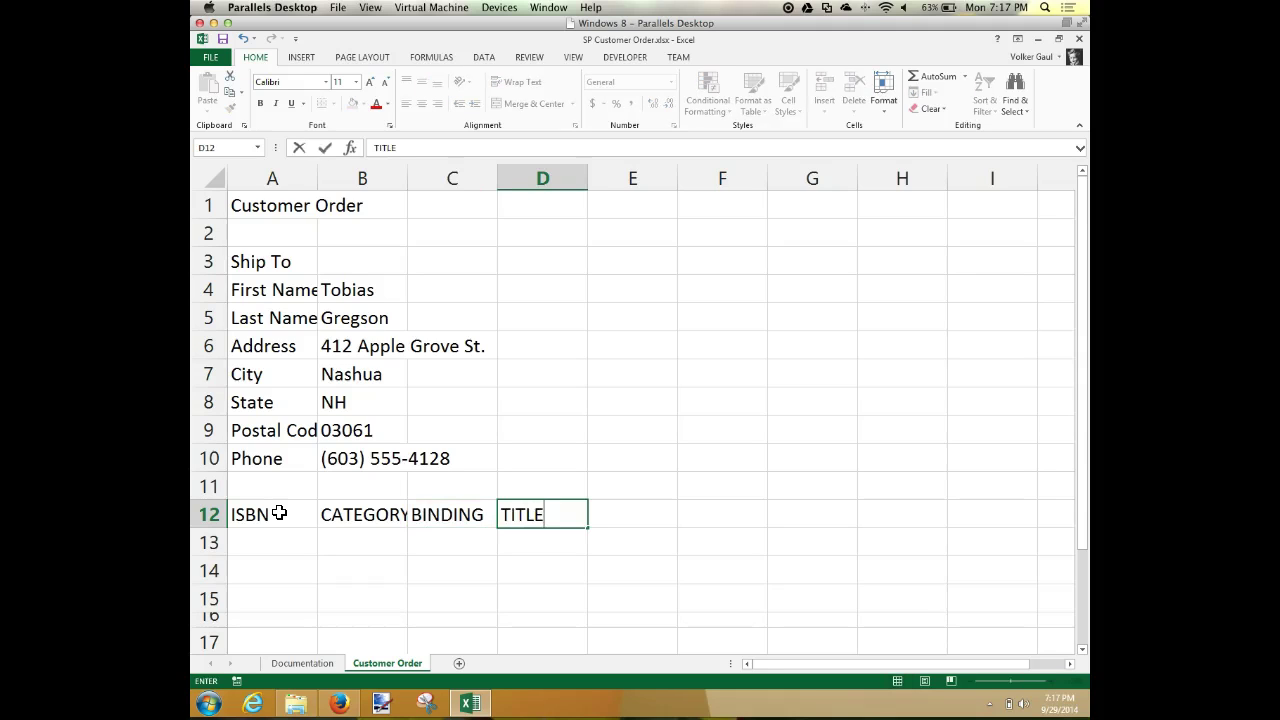
{"action": "key", "text": "Tab"}
{"action": "type", "text": "AUTHORS"}
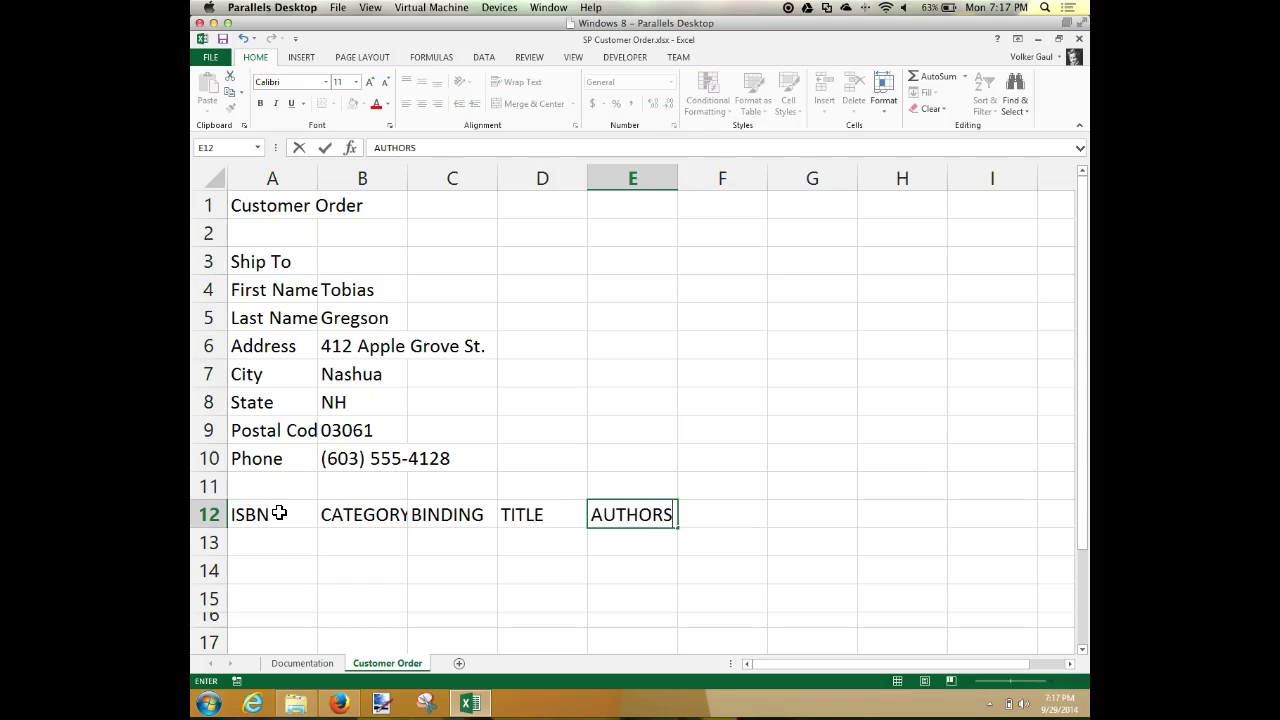
{"action": "key", "text": "BackSpace"}
{"action": "type", "text": "(S)"}
Step: Add the column labels PRICE in F12 and QUANTITY in G12, finishing at the start of row 13
{"action": "key", "text": "Tab"}
{"action": "type", "text": "PRICE"}
{"action": "key", "text": "Tab"}
{"action": "type", "text": "QUANTITY"}
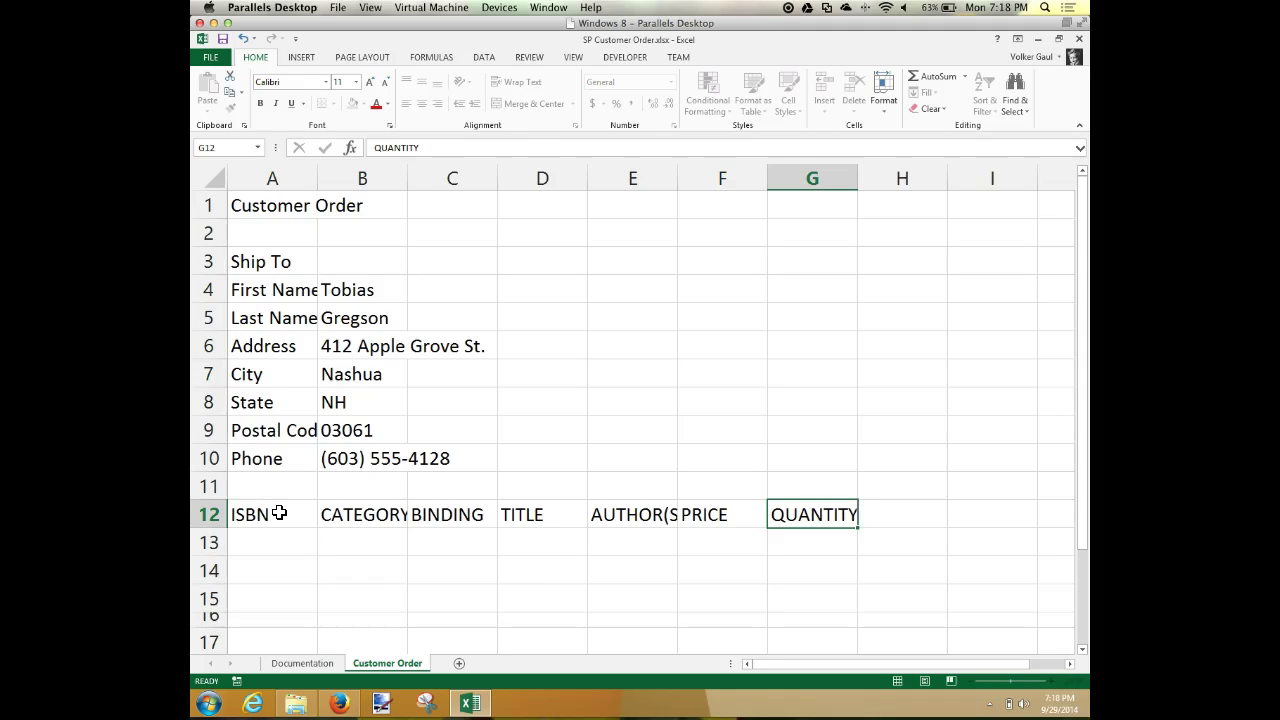
{"action": "key", "text": "Return"}
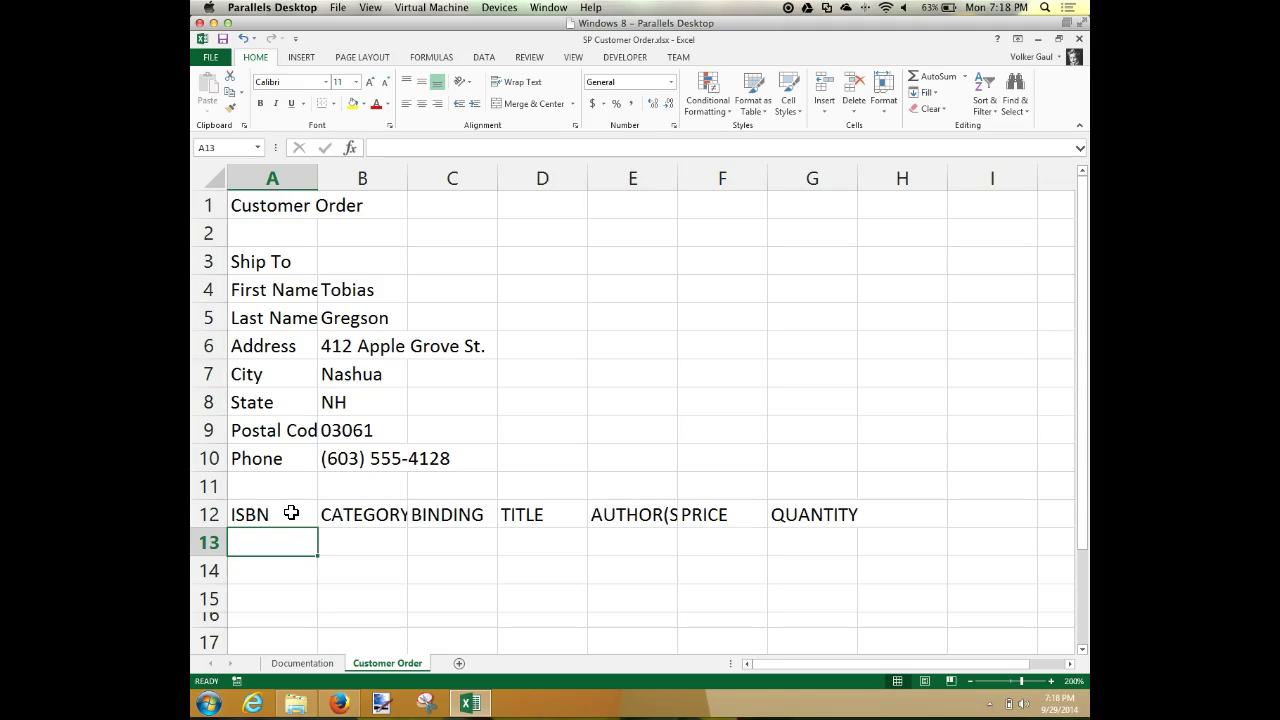
Step: Enter the number 123 as a sample ISBN in cell A13
{"action": "type", "text": "123"}
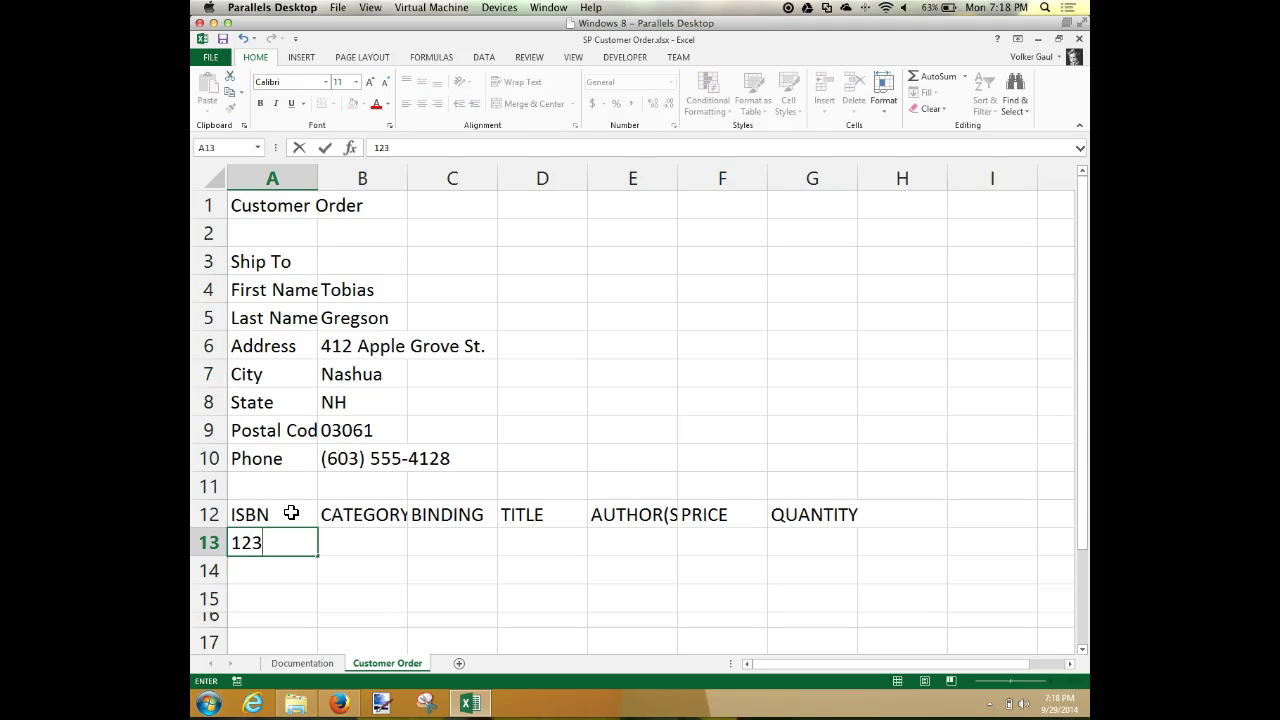
{"action": "key", "text": "Tab"}
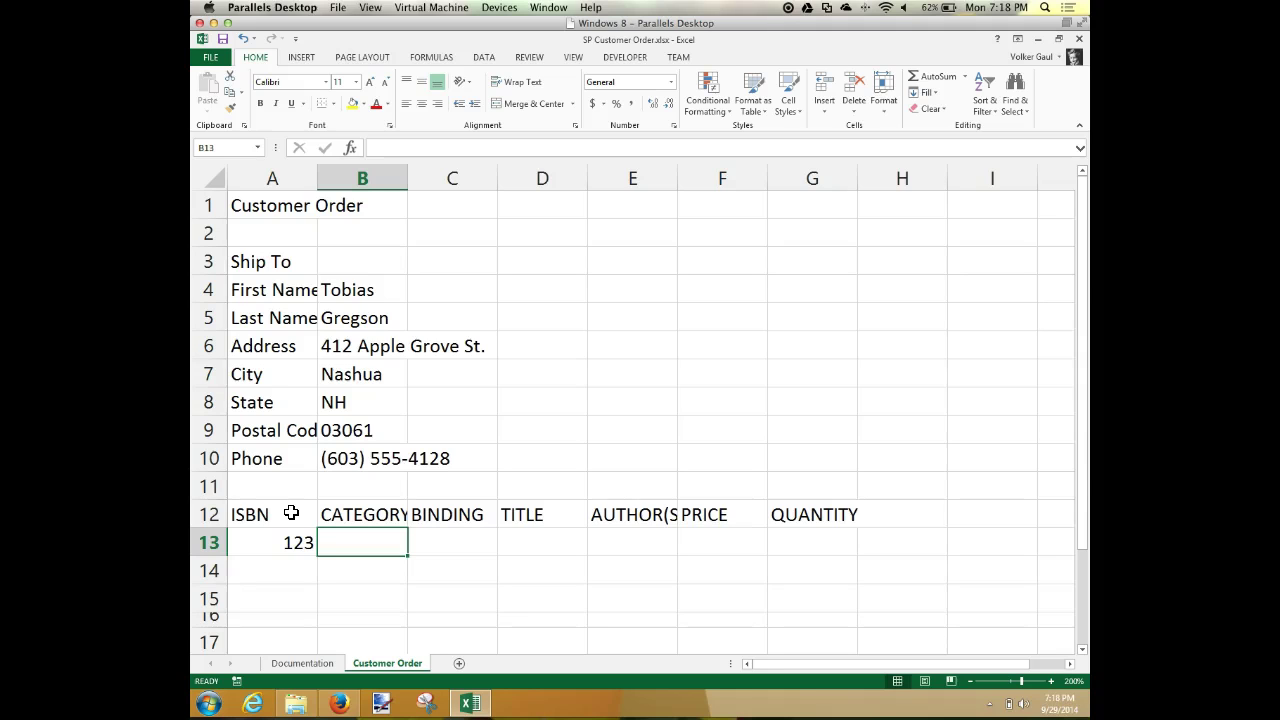
{"action": "scroll", "coordinate": [700, 600], "scroll_direction": "right", "scroll_amount": 5}
{"action": "mouse_move", "coordinate": [934, 700]}
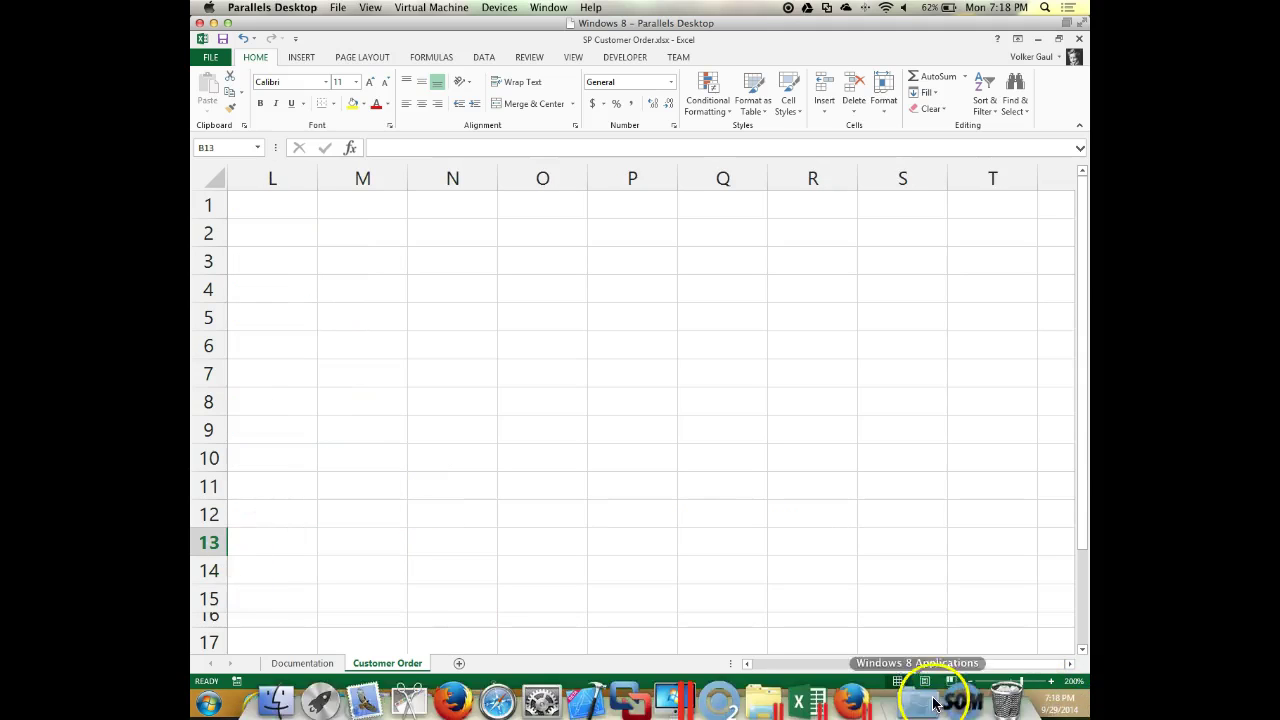
{"action": "scroll", "coordinate": [810, 660], "scroll_direction": "left", "scroll_amount": 5}
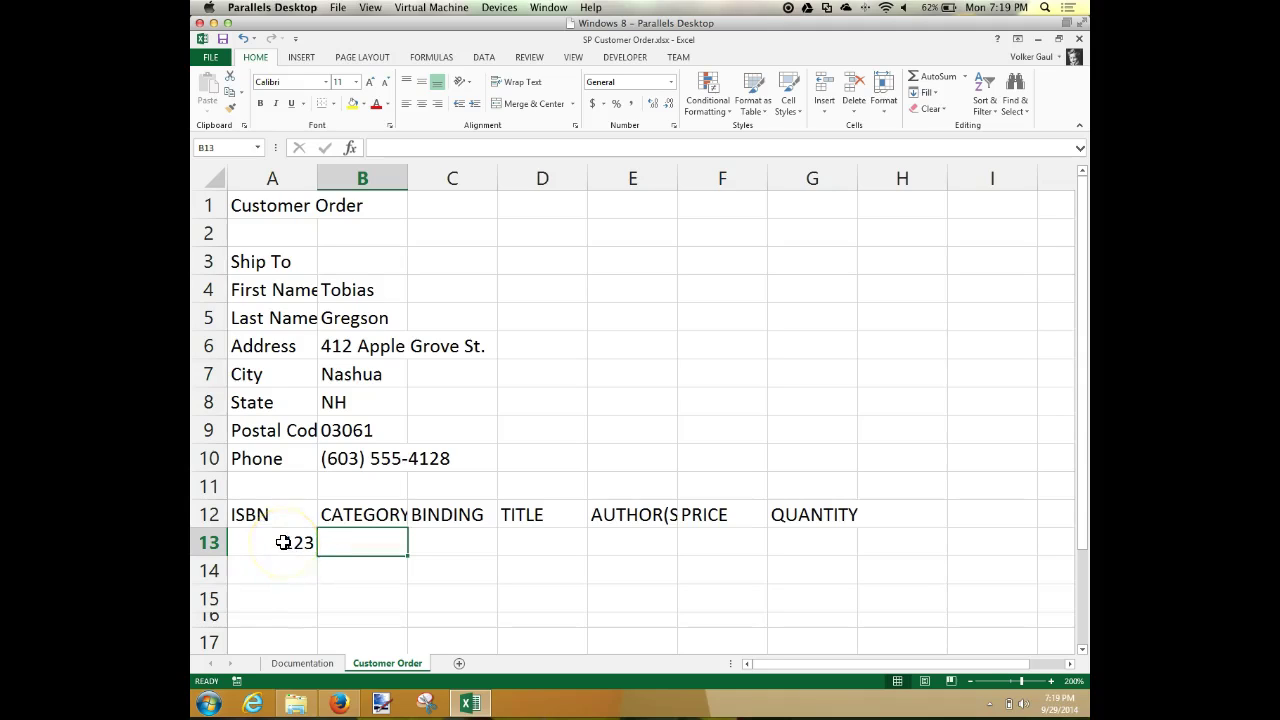
Step: Replace the sample ISBN in cell A13 with the hyphenated entry 123-456
{"action": "left_click", "coordinate": [284, 542]}
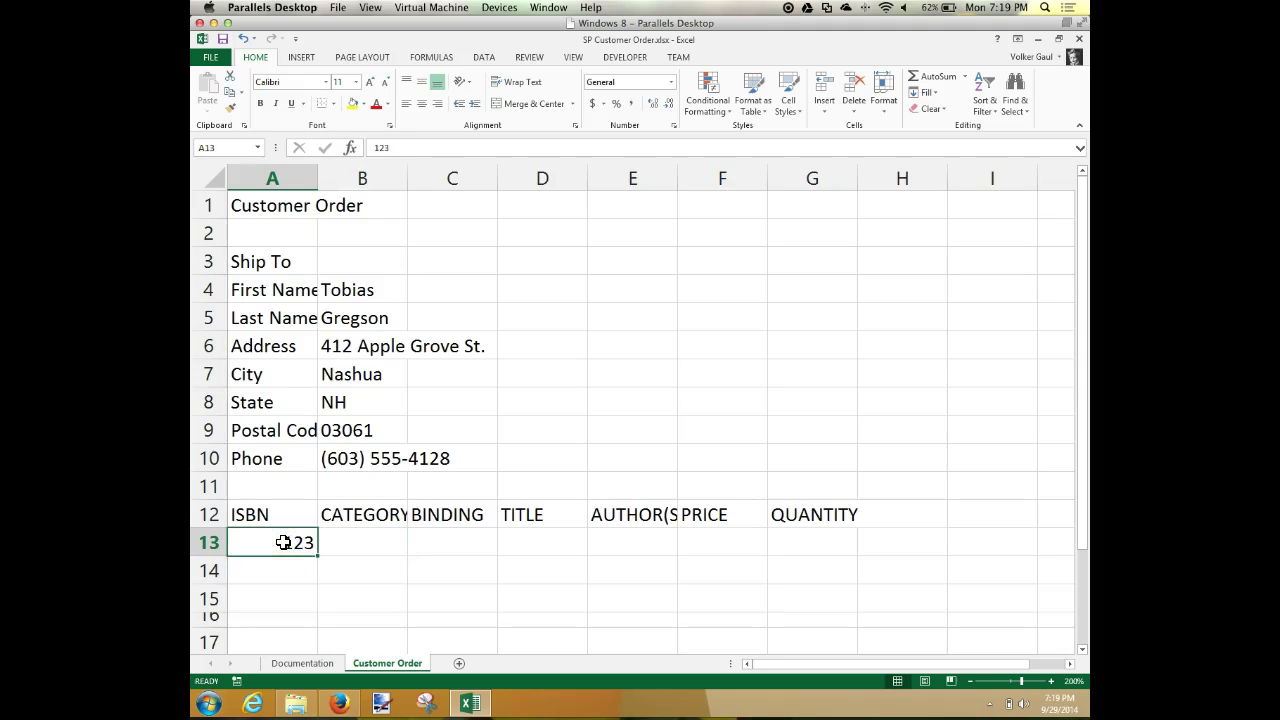
{"action": "type", "text": "123-456"}
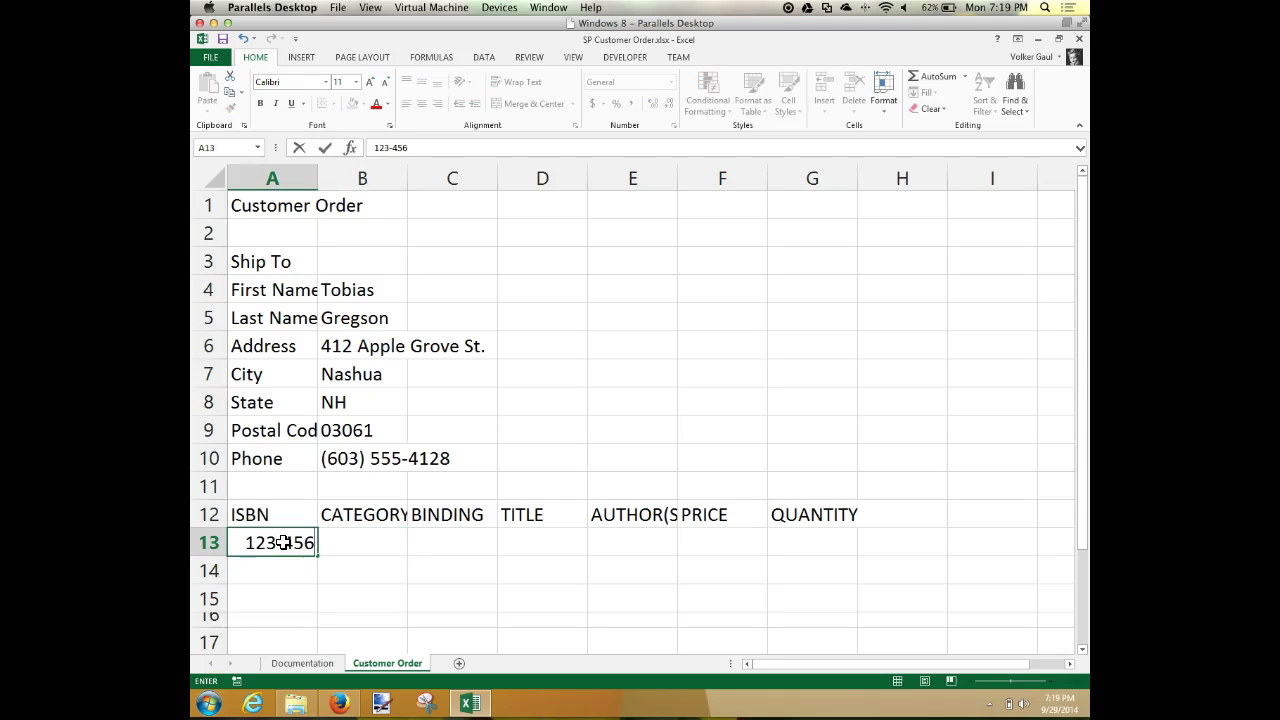
{"action": "key", "text": "Tab"}
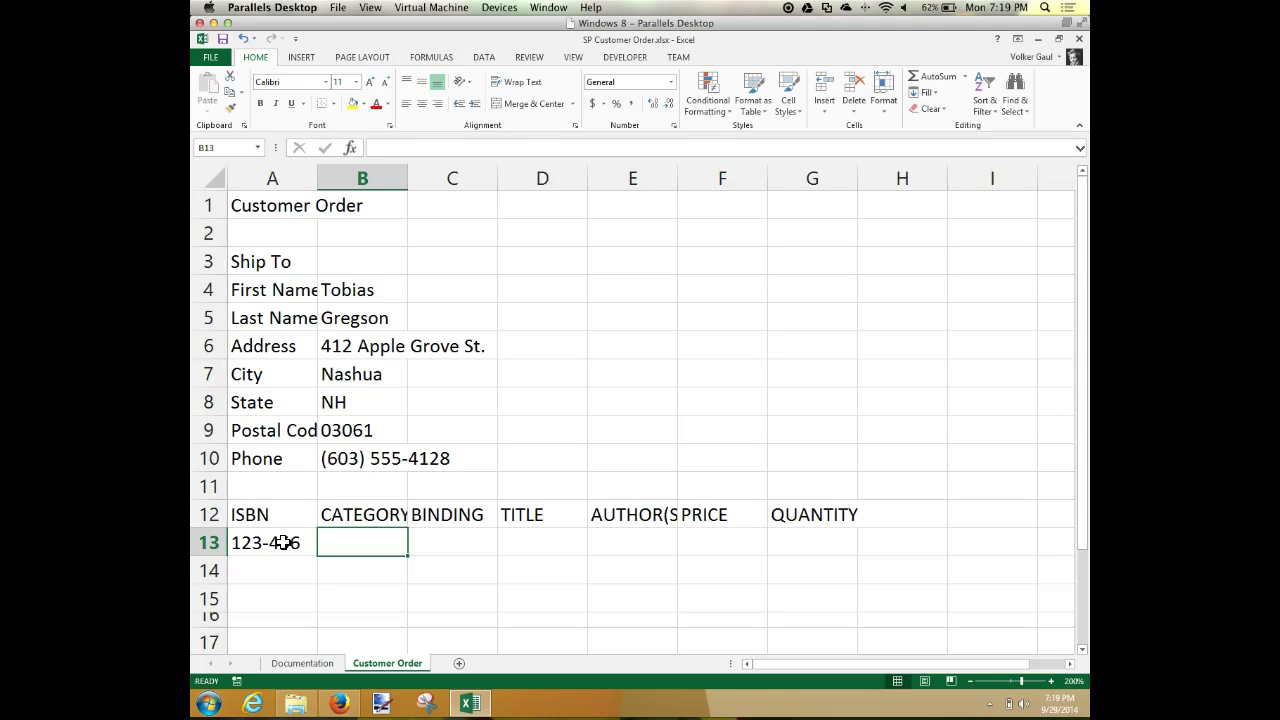
Step: Enter the sample price $5.95 with its dollar sign in cell F13 and select that cell to inspect its stored value
{"action": "key", "text": "Tab"}
{"action": "key", "text": "Tab"}
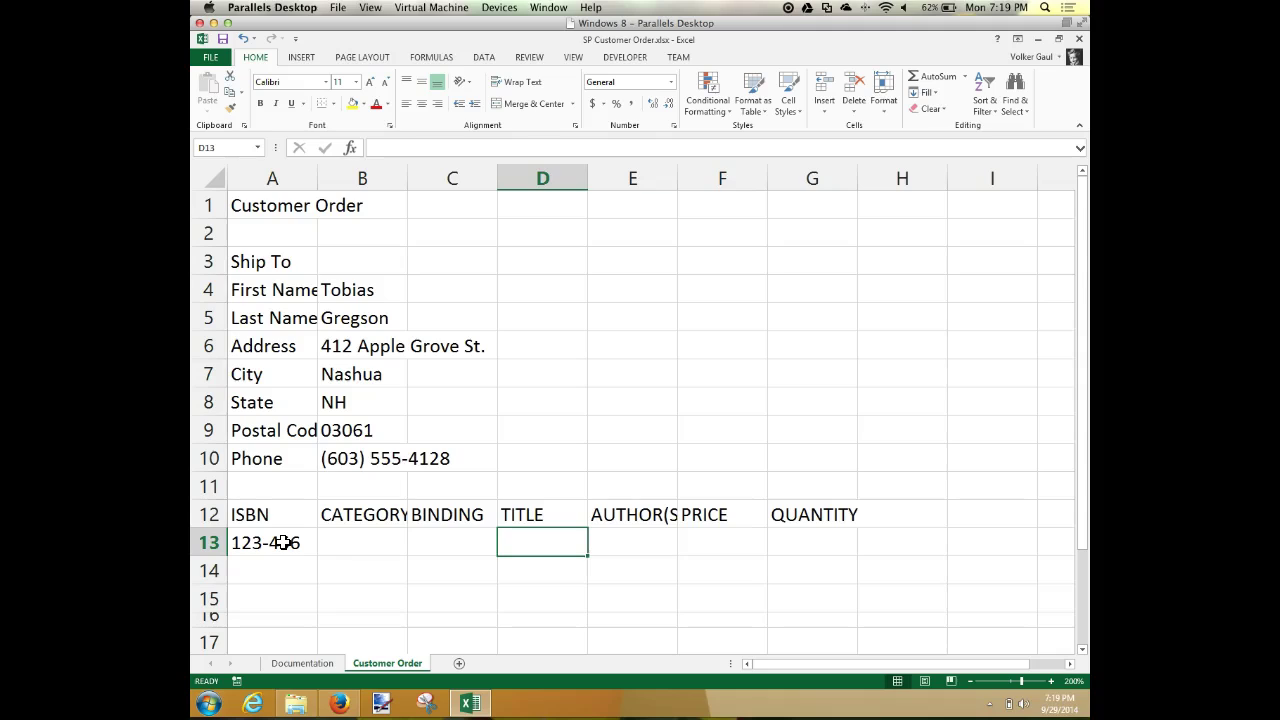
{"action": "key", "text": "Tab"}
{"action": "key", "text": "Tab"}
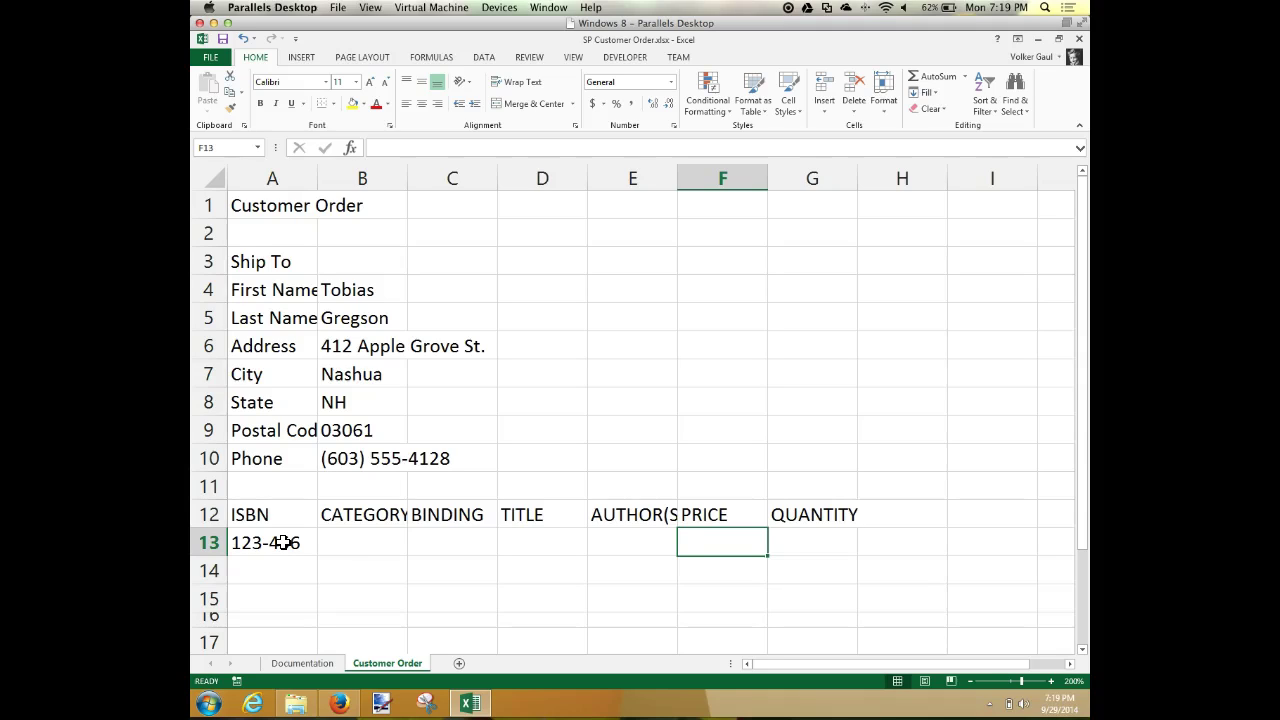
{"action": "type", "text": "$5.95"}
{"action": "key", "text": "Return"}
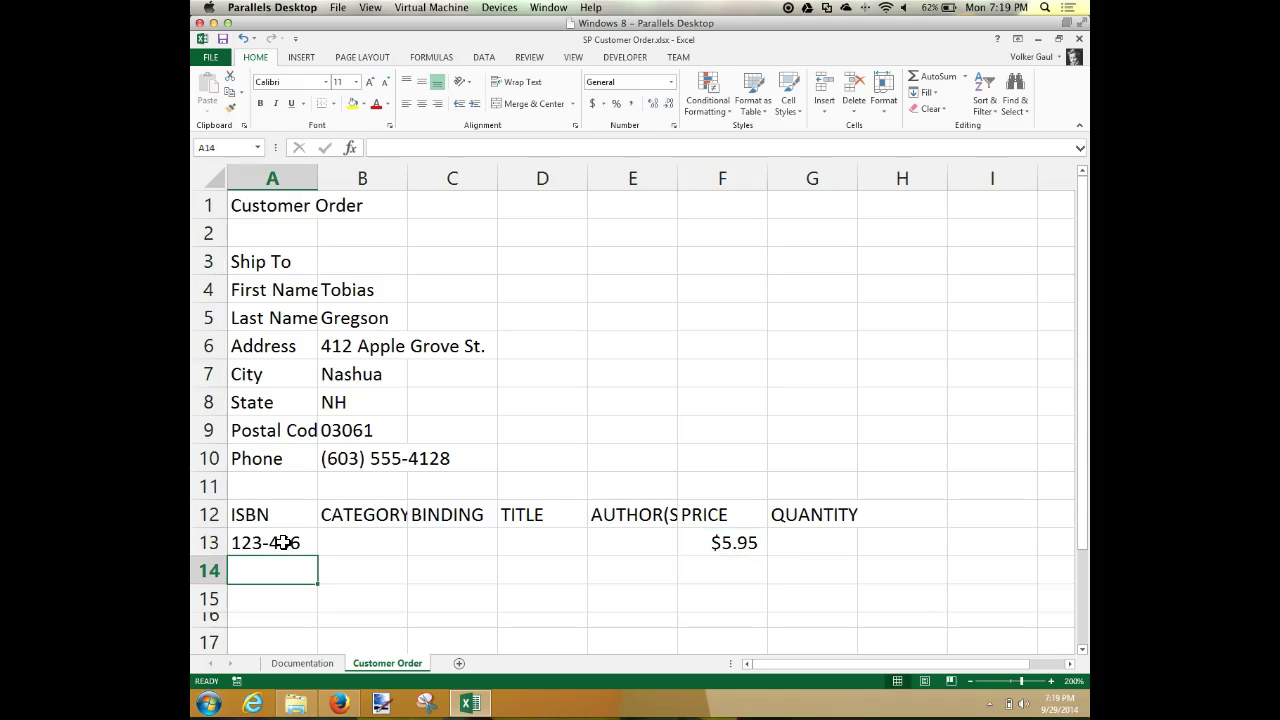
{"action": "left_click", "coordinate": [345, 557]}
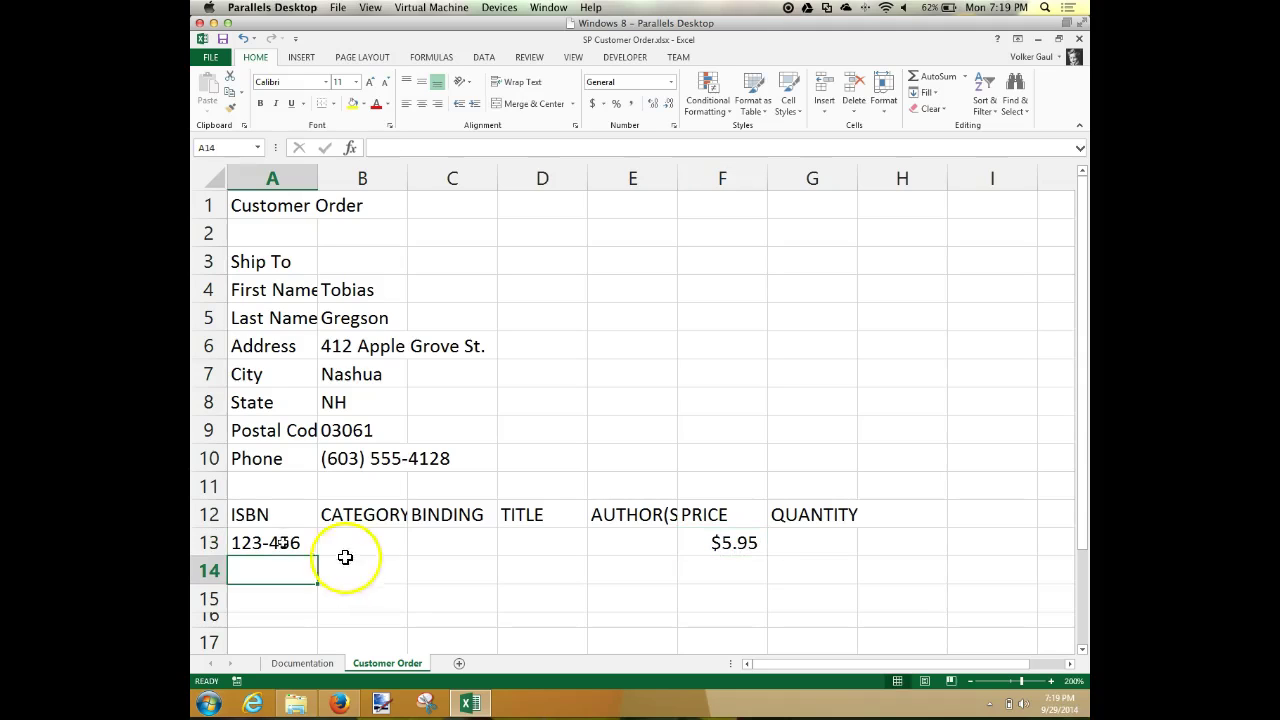
{"action": "left_click", "coordinate": [716, 542]}
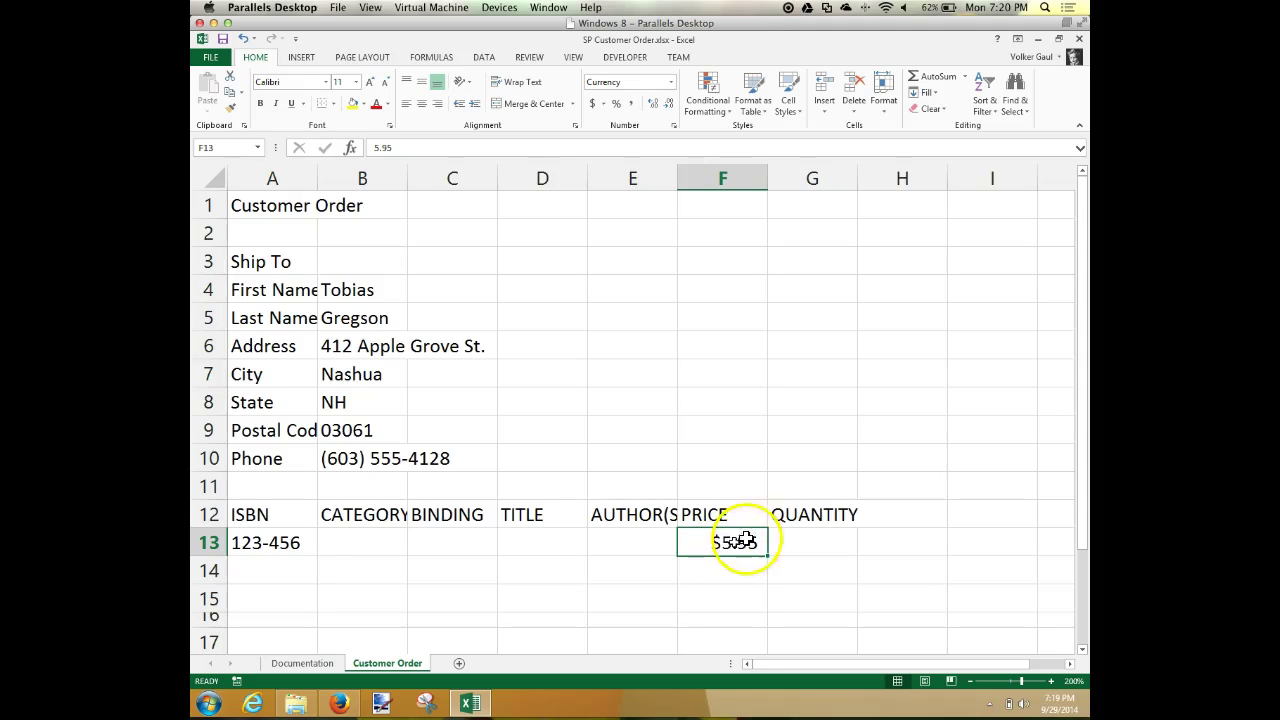
Step: Enter the sample quantity 1,250 with a thousands comma in cell G13
{"action": "left_click", "coordinate": [790, 536]}
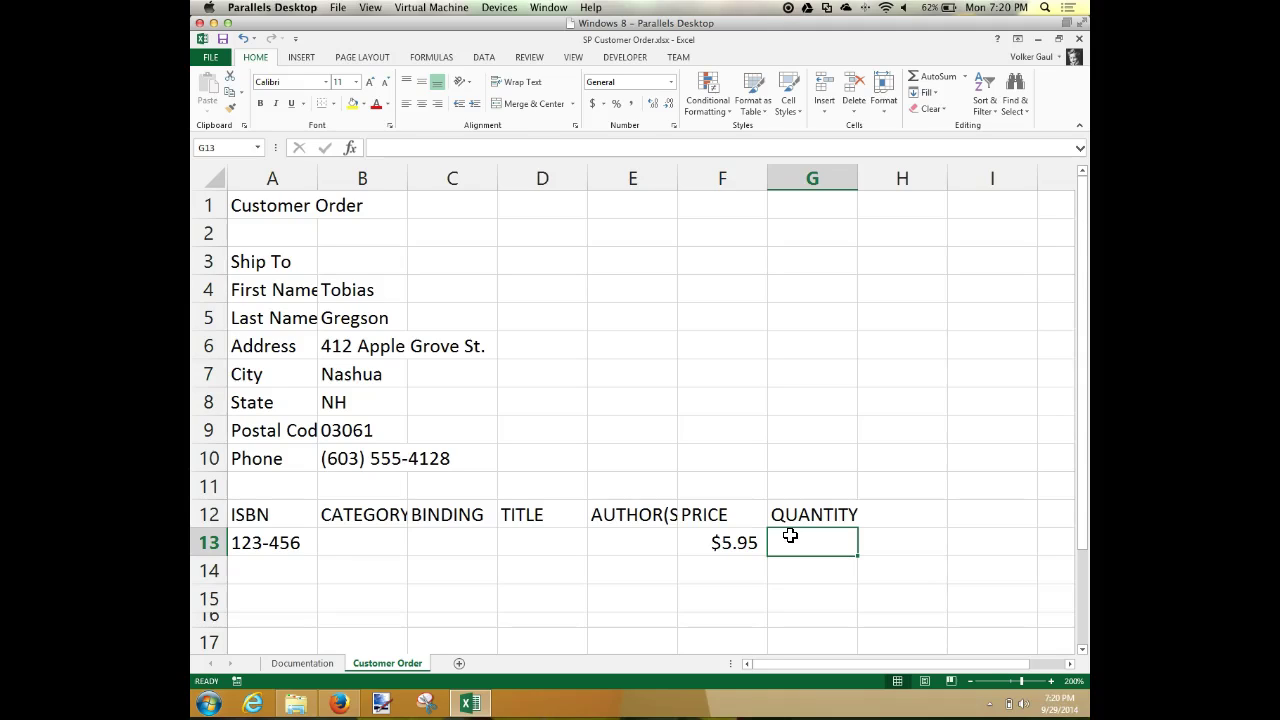
{"action": "type", "text": "11,"}
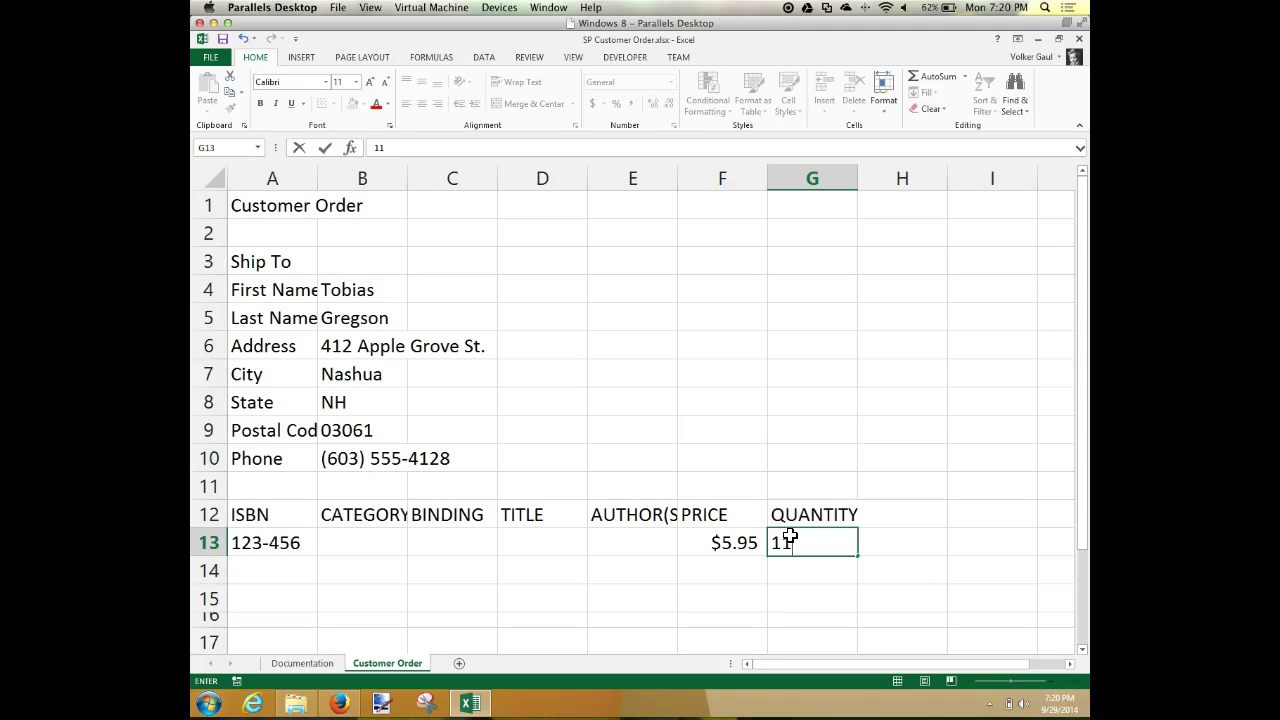
{"action": "key", "text": "BackSpace"}
{"action": "key", "text": "BackSpace"}
{"action": "type", "text": ",250"}
{"action": "key", "text": "Tab"}
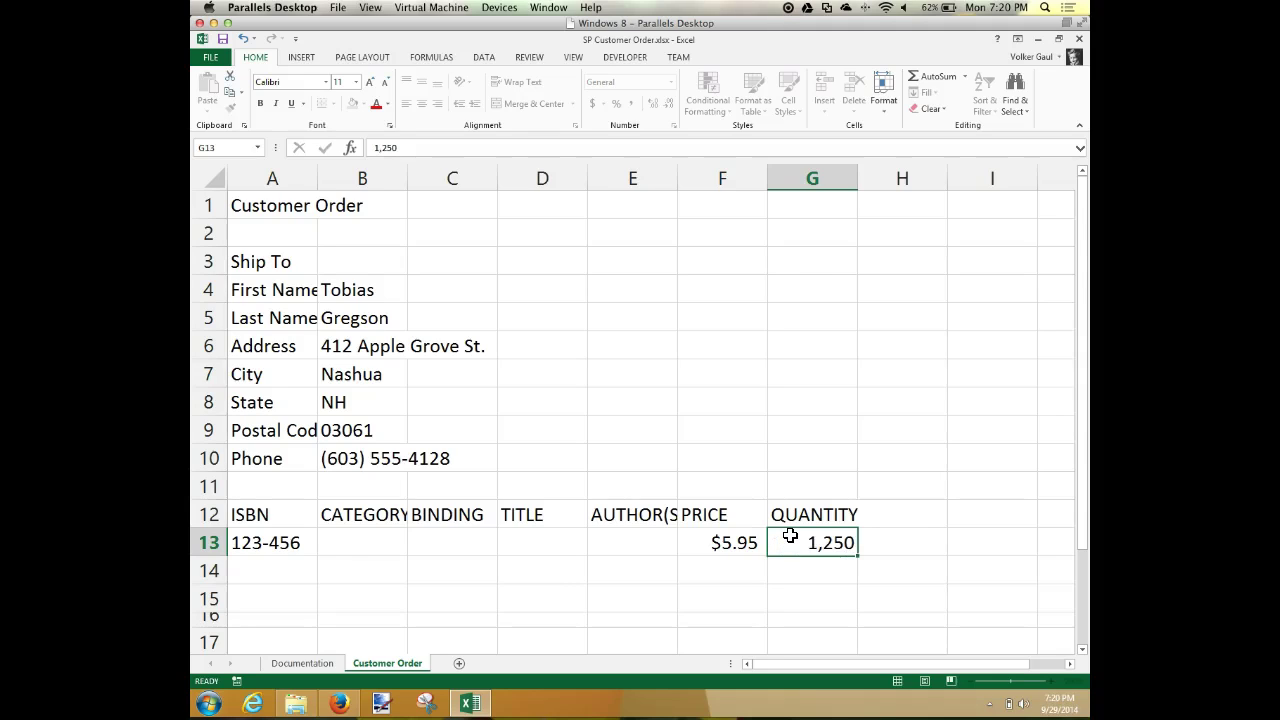
{"action": "left_click", "coordinate": [800, 537]}
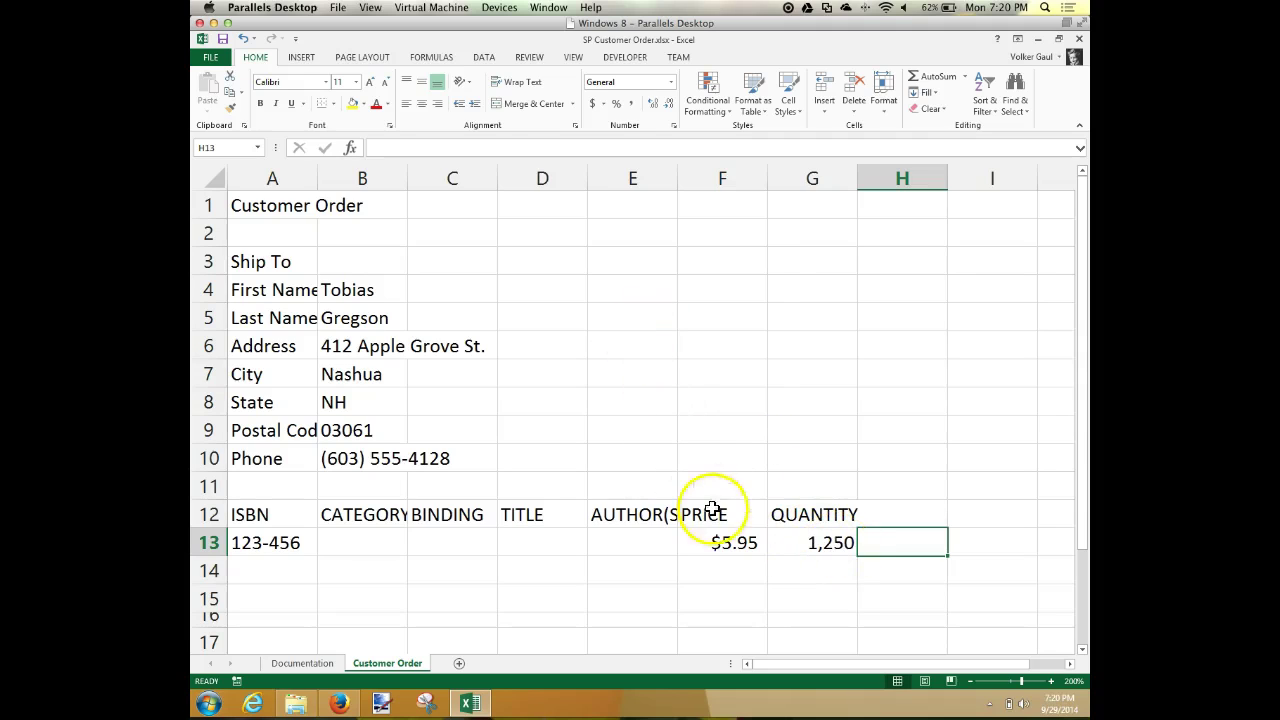
Step: Replace the quantity in G13 with 2500 and the price in F13 with 6, omitting comma and dollar sign
{"action": "left_click", "coordinate": [820, 543]}
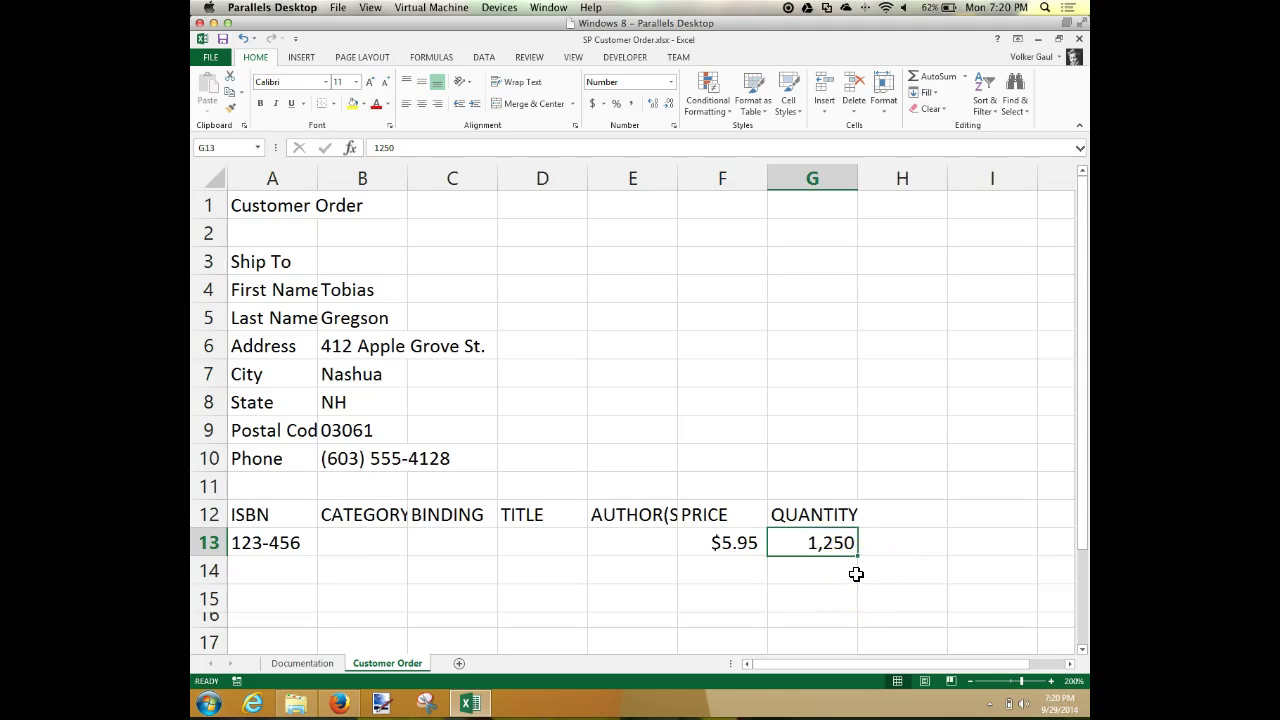
{"action": "type", "text": "2500"}
{"action": "key", "text": "Tab"}
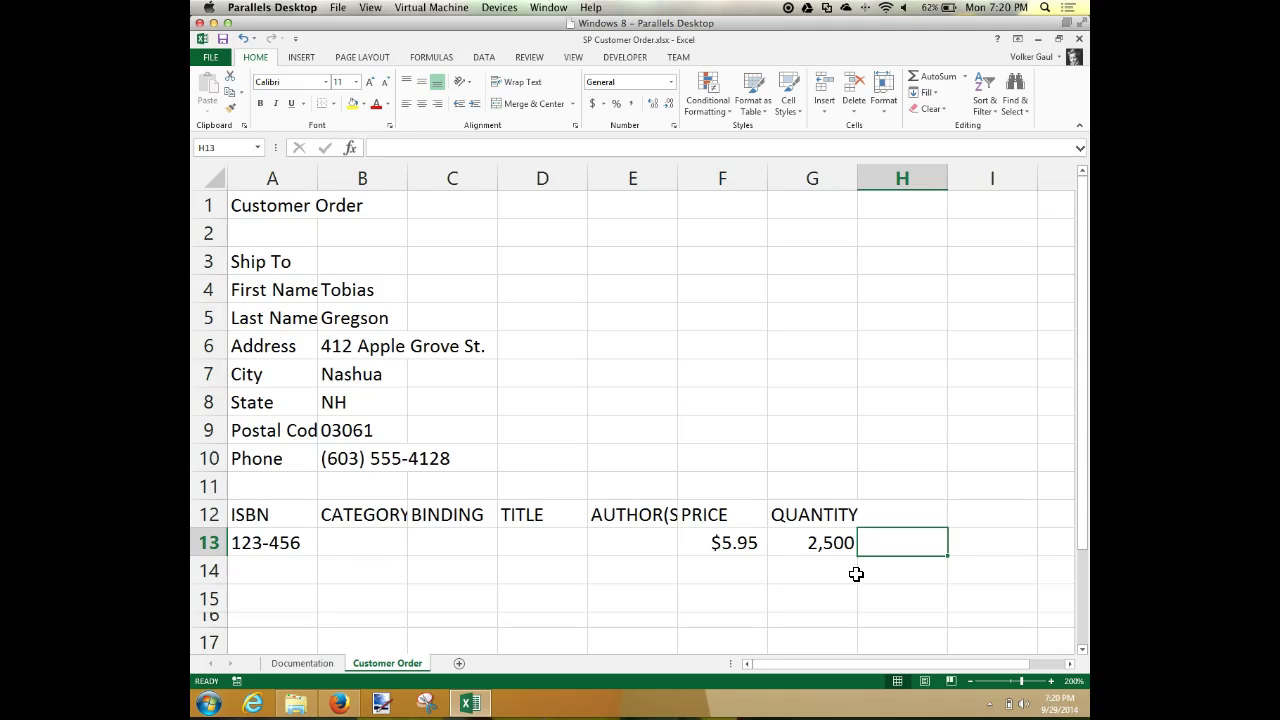
{"action": "left_click", "coordinate": [730, 542]}
{"action": "type", "text": "6"}
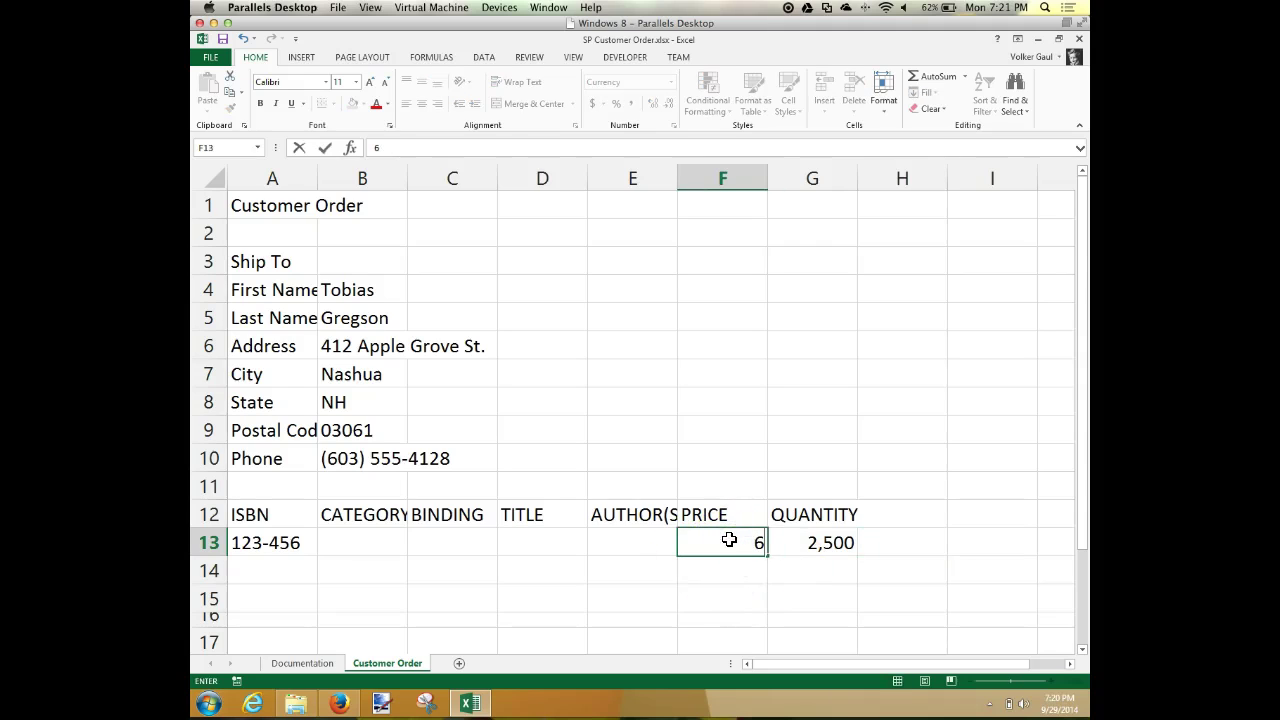
{"action": "key", "text": "Return"}
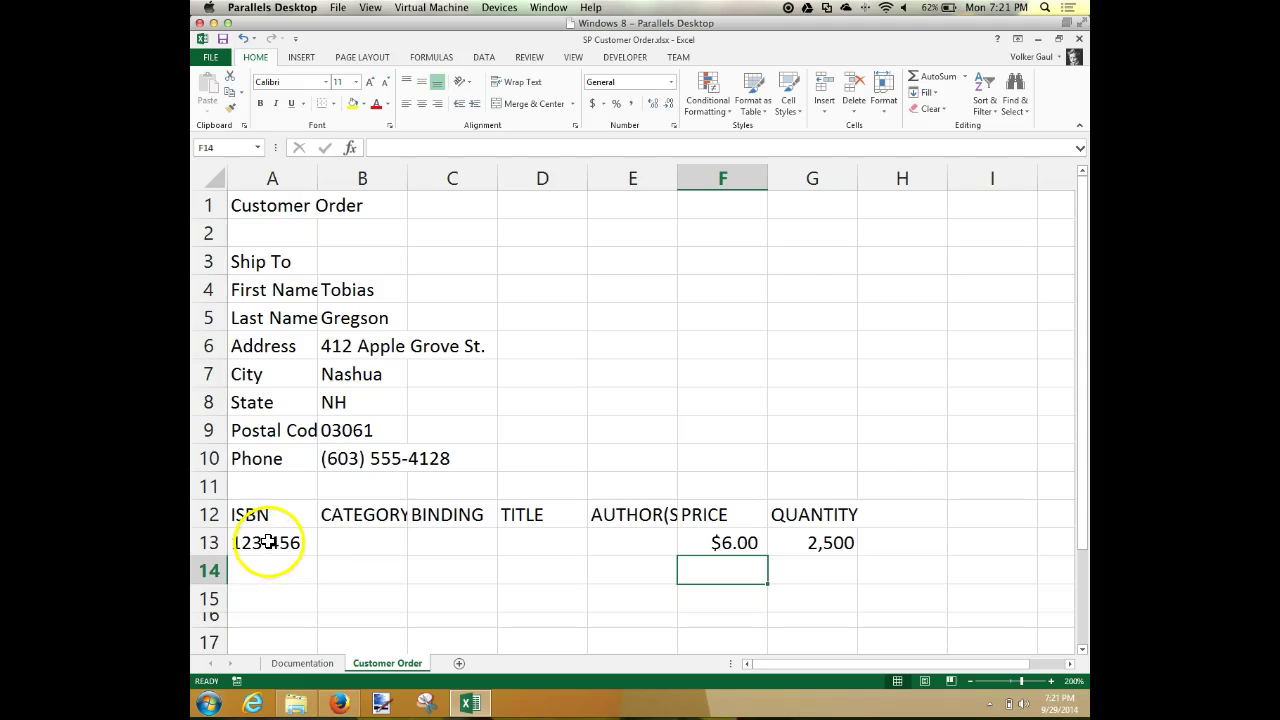
Step: Clear all contents and formatting from the sample entries in A13:G13 and select cell A13
{"action": "left_click_drag", "start_coordinate": [266, 543], "coordinate": [849, 543]}
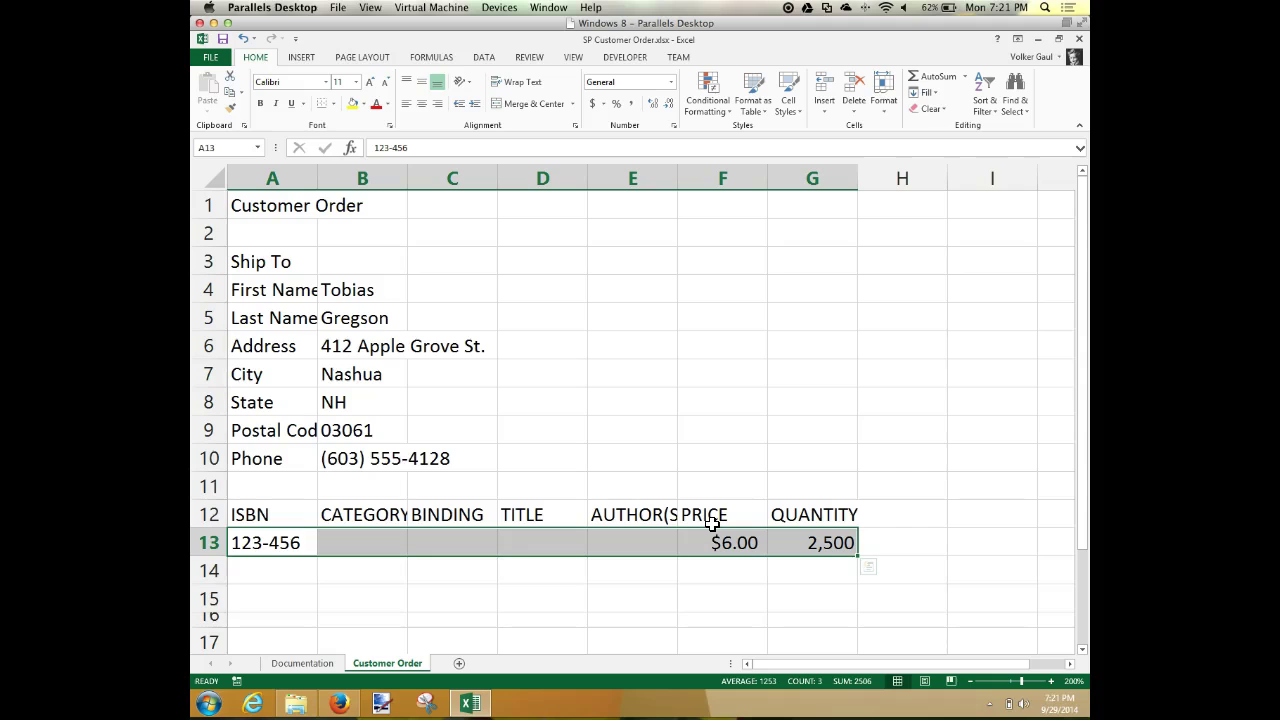
{"action": "left_click", "coordinate": [944, 112]}
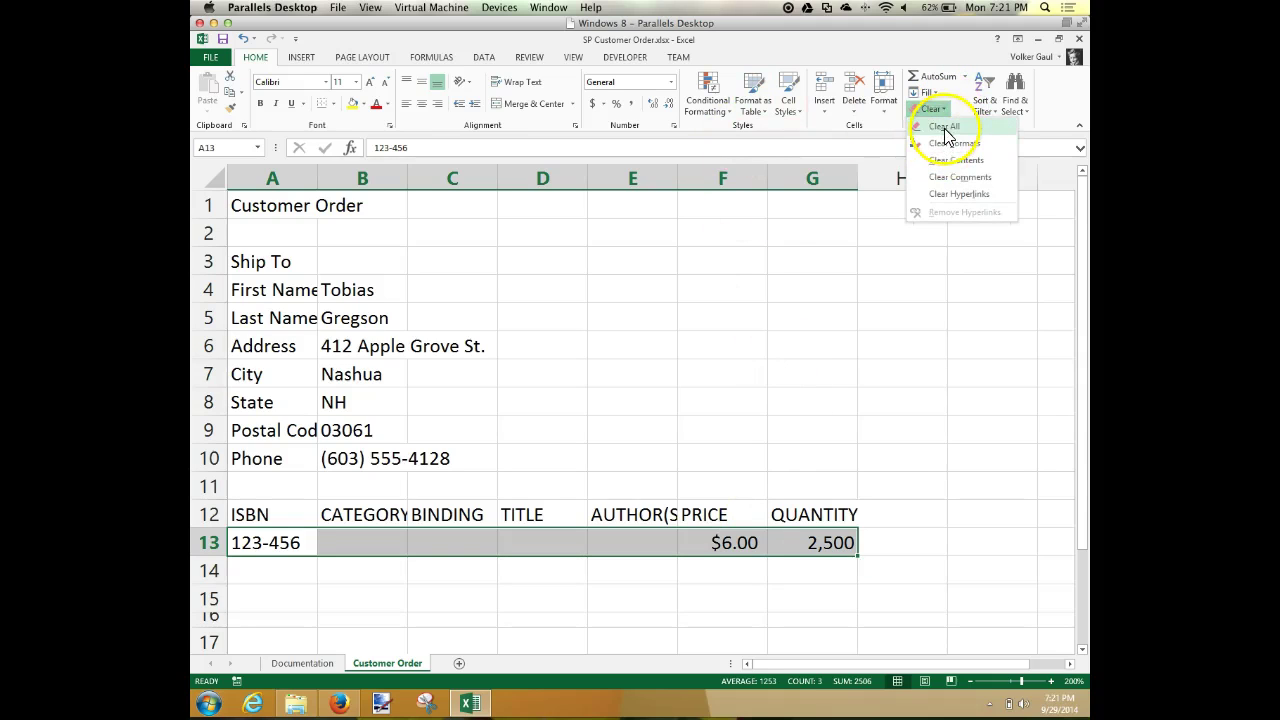
{"action": "left_click", "coordinate": [944, 127]}
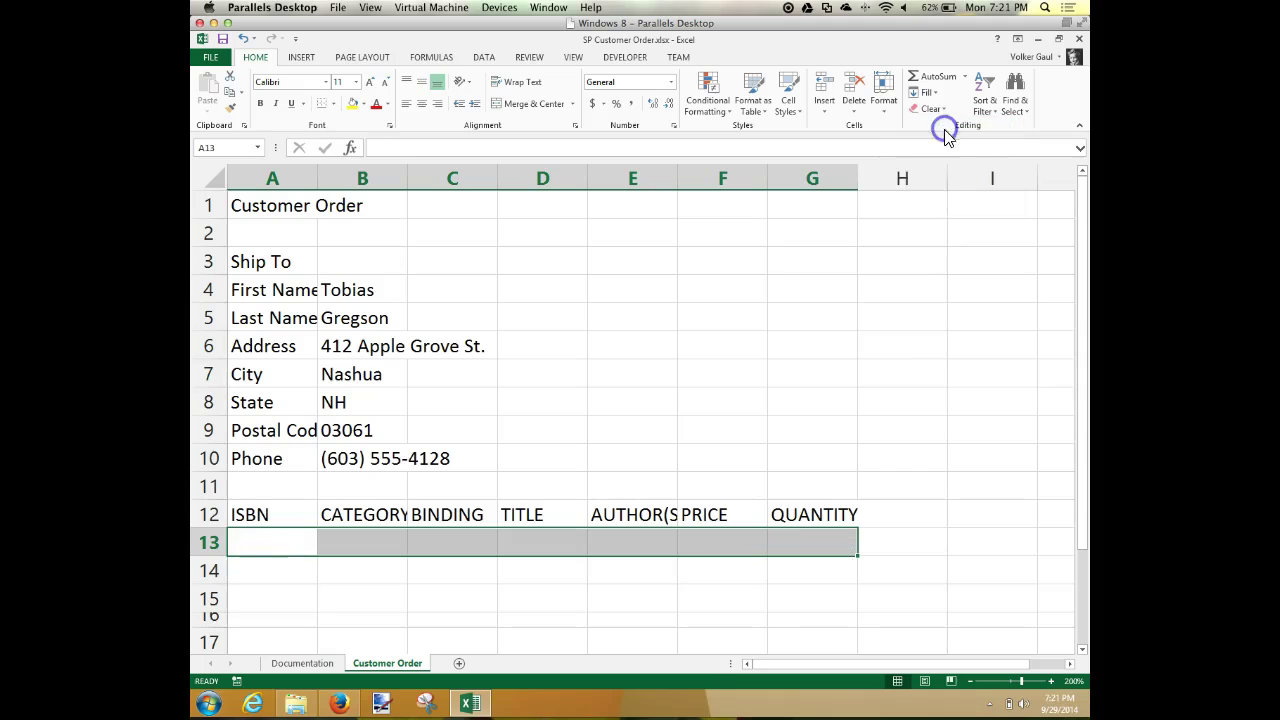
{"action": "left_click", "coordinate": [269, 551]}
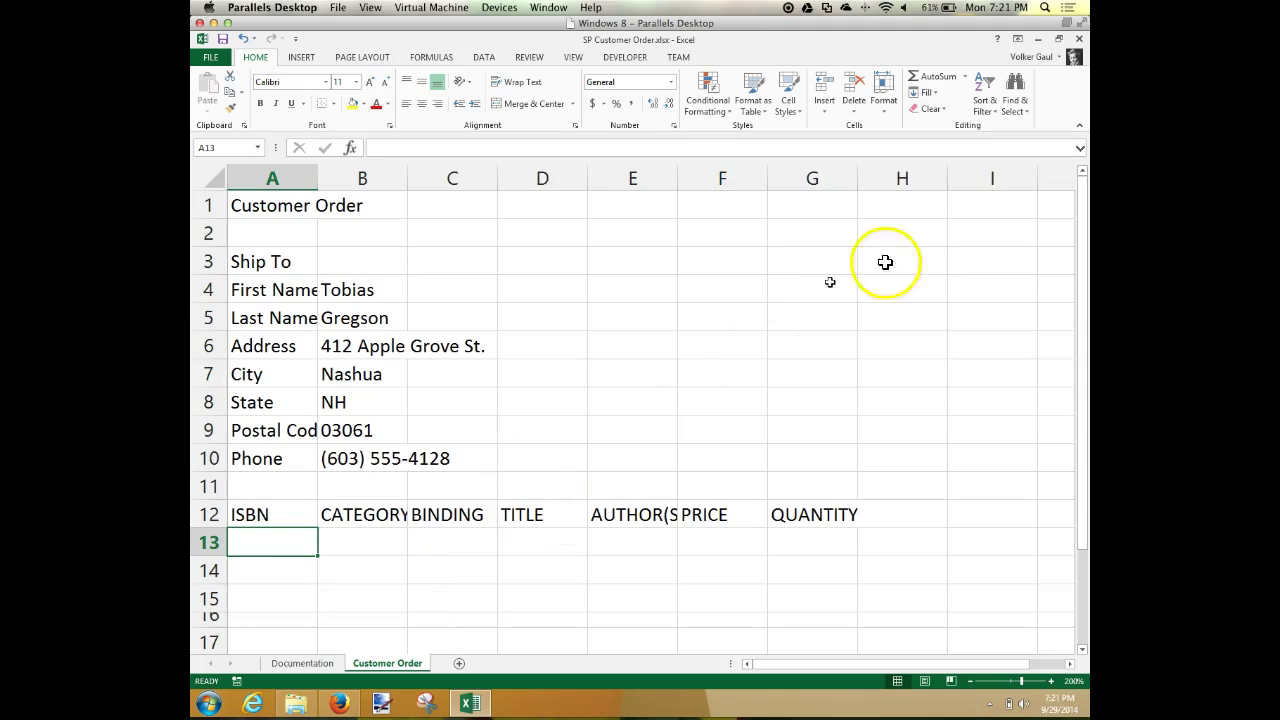
Step: Minimize the workbook and open the Word document Excel 1 Import Orders from the desktop
{"action": "left_click", "coordinate": [1038, 38]}
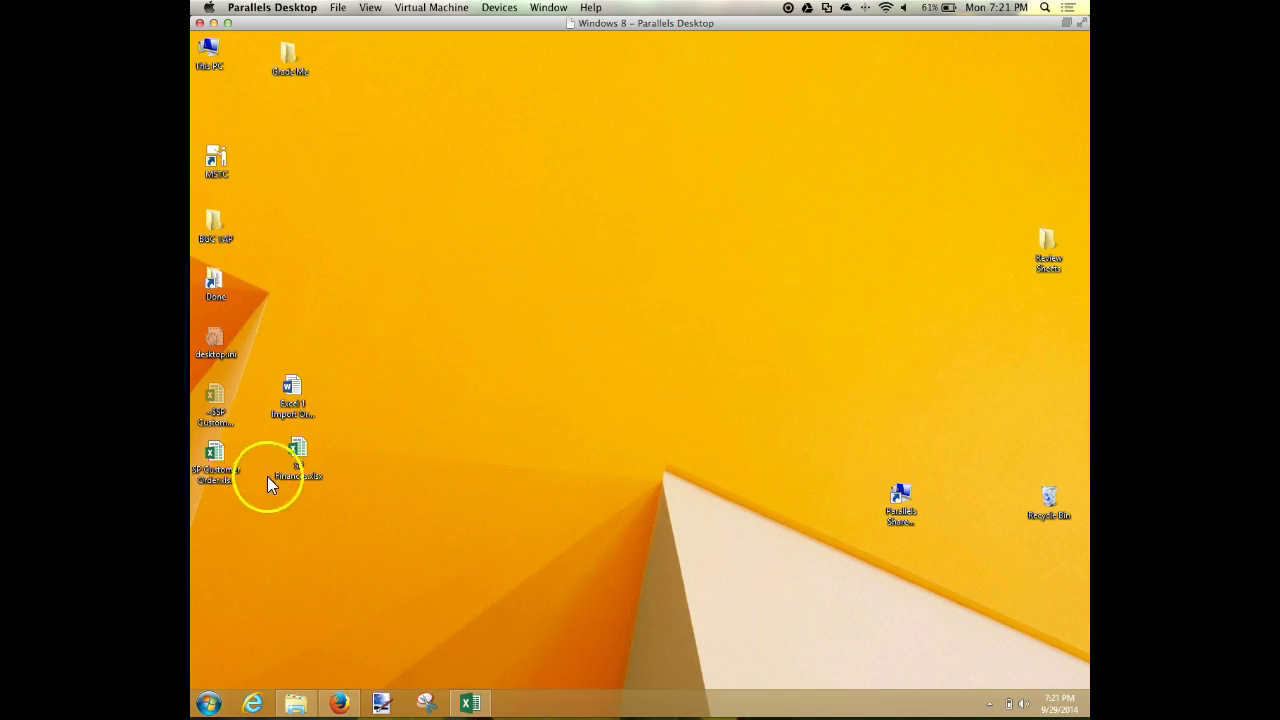
{"action": "left_click", "coordinate": [294, 404]}
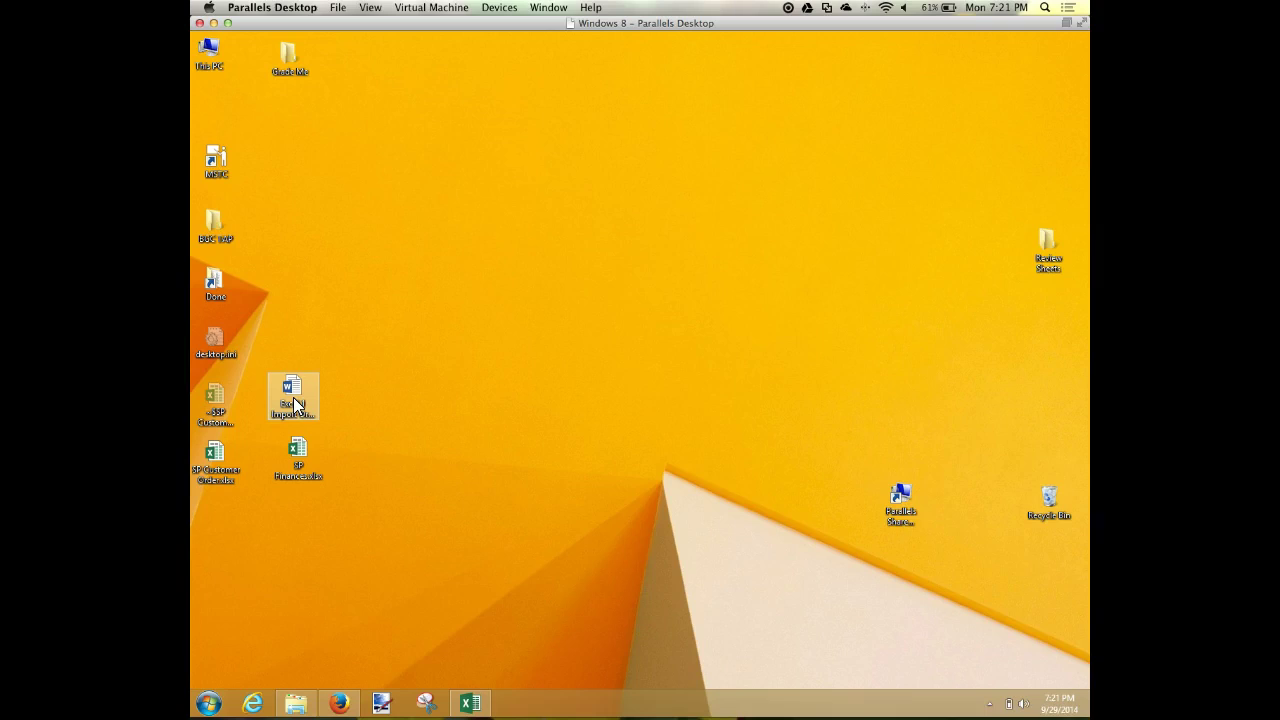
{"action": "double_click", "coordinate": [294, 404]}
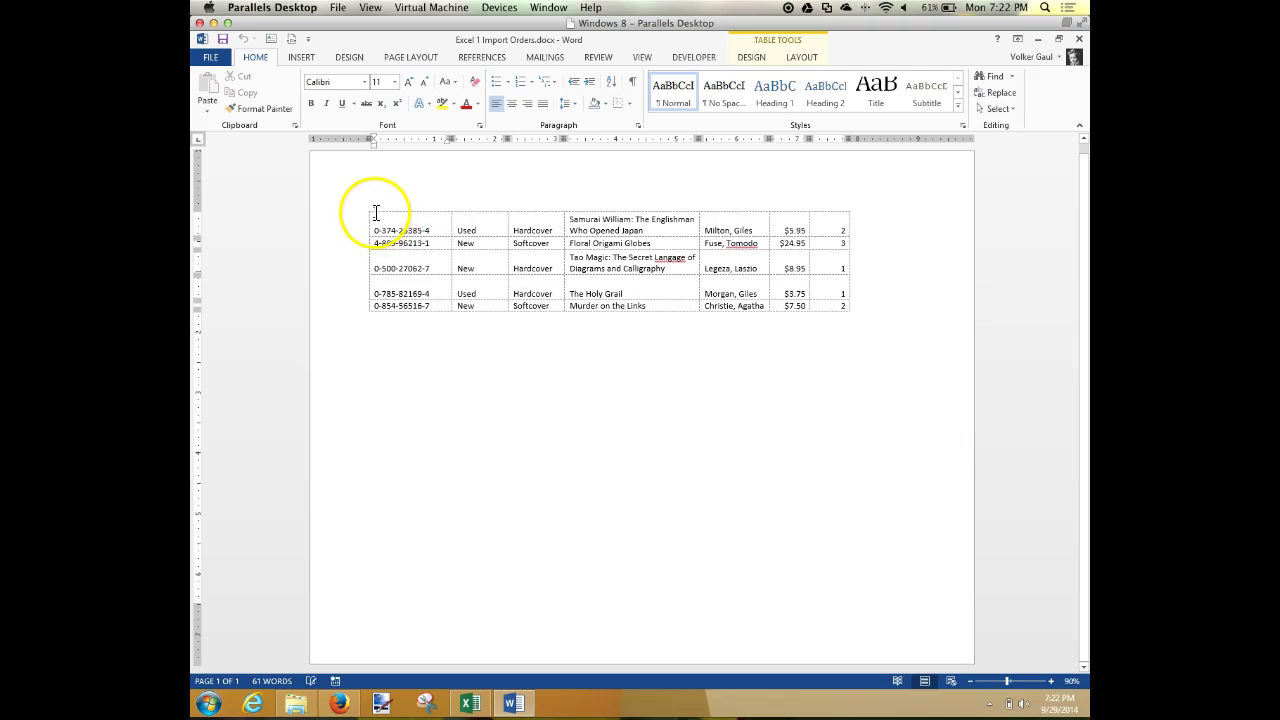
Step: Select the entire book order table in the Word document and copy it
{"action": "left_click", "coordinate": [368, 208]}
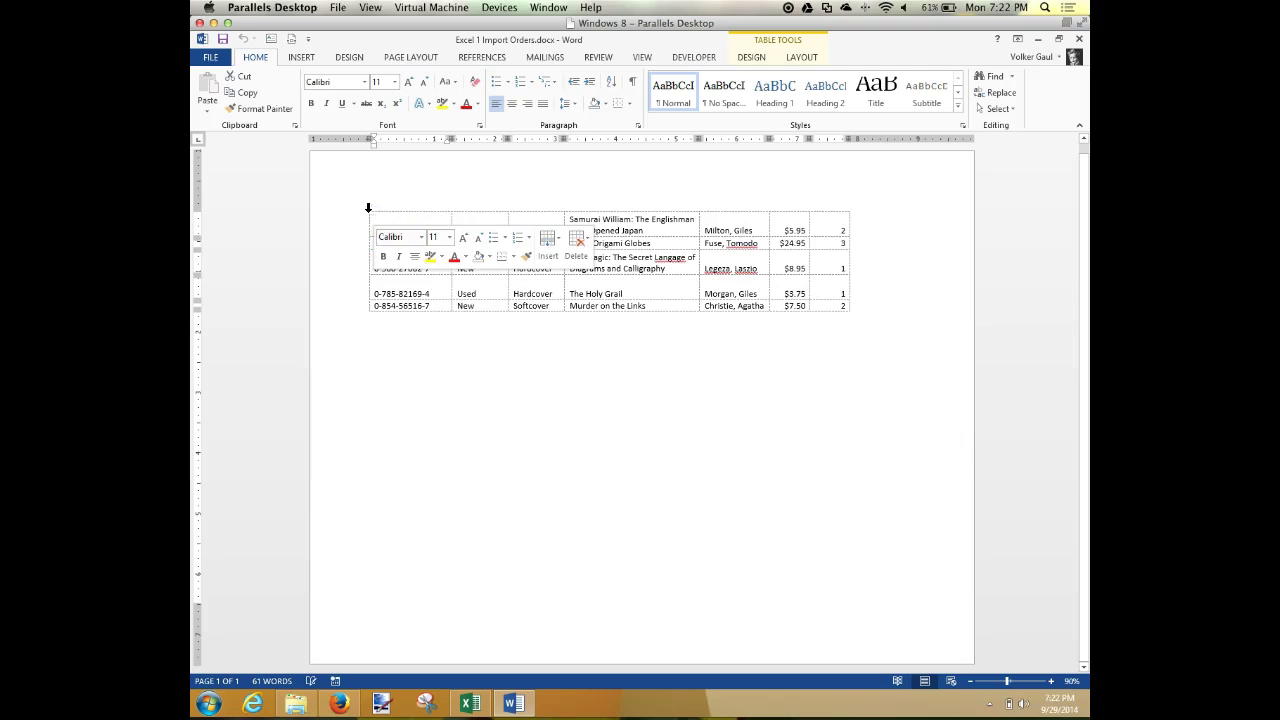
{"action": "left_click", "coordinate": [477, 291]}
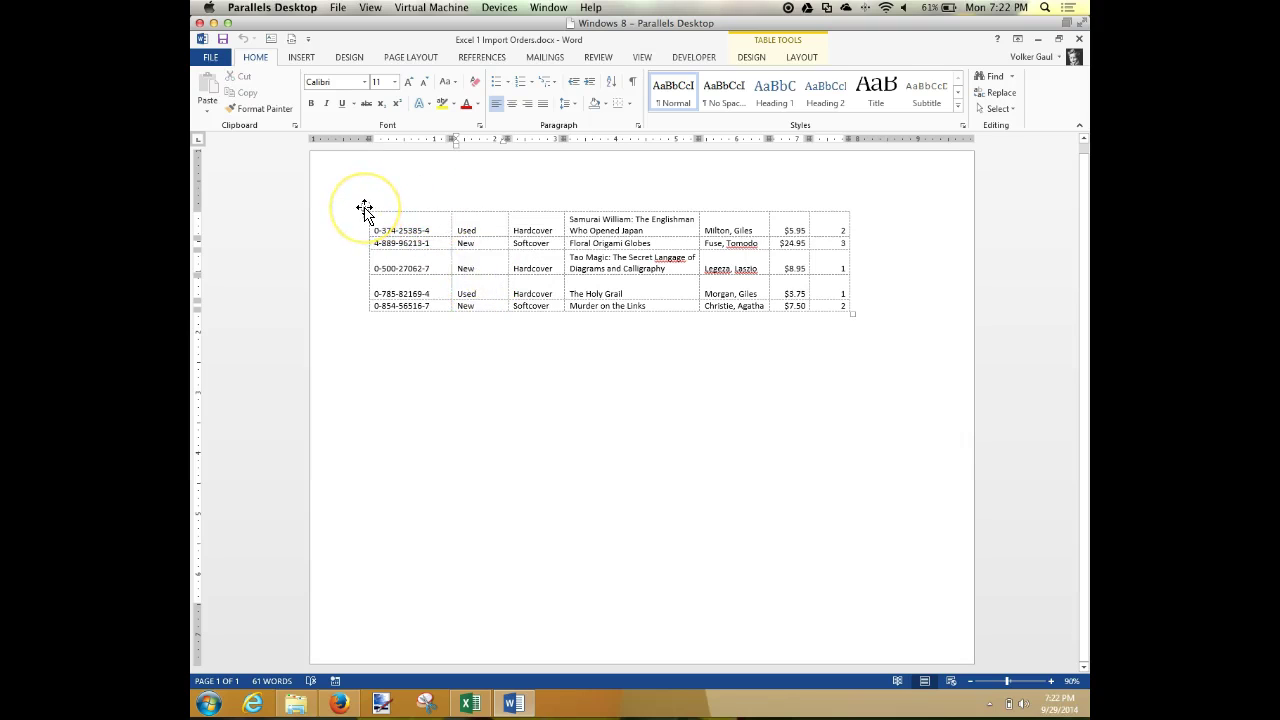
{"action": "mouse_move", "coordinate": [364, 210]}
{"action": "left_mouse_down"}
{"action": "mouse_move", "coordinate": [481, 251]}
{"action": "mouse_move", "coordinate": [366, 208]}
{"action": "left_mouse_up"}
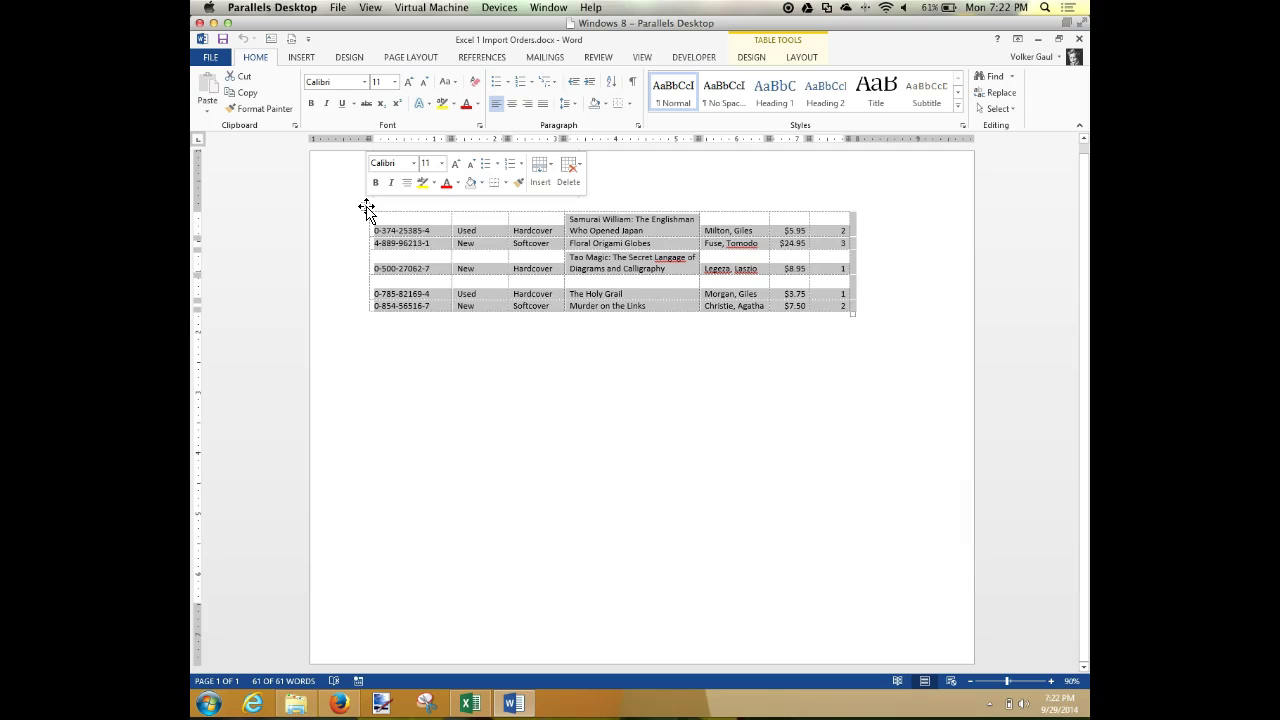
{"action": "left_click", "coordinate": [424, 245]}
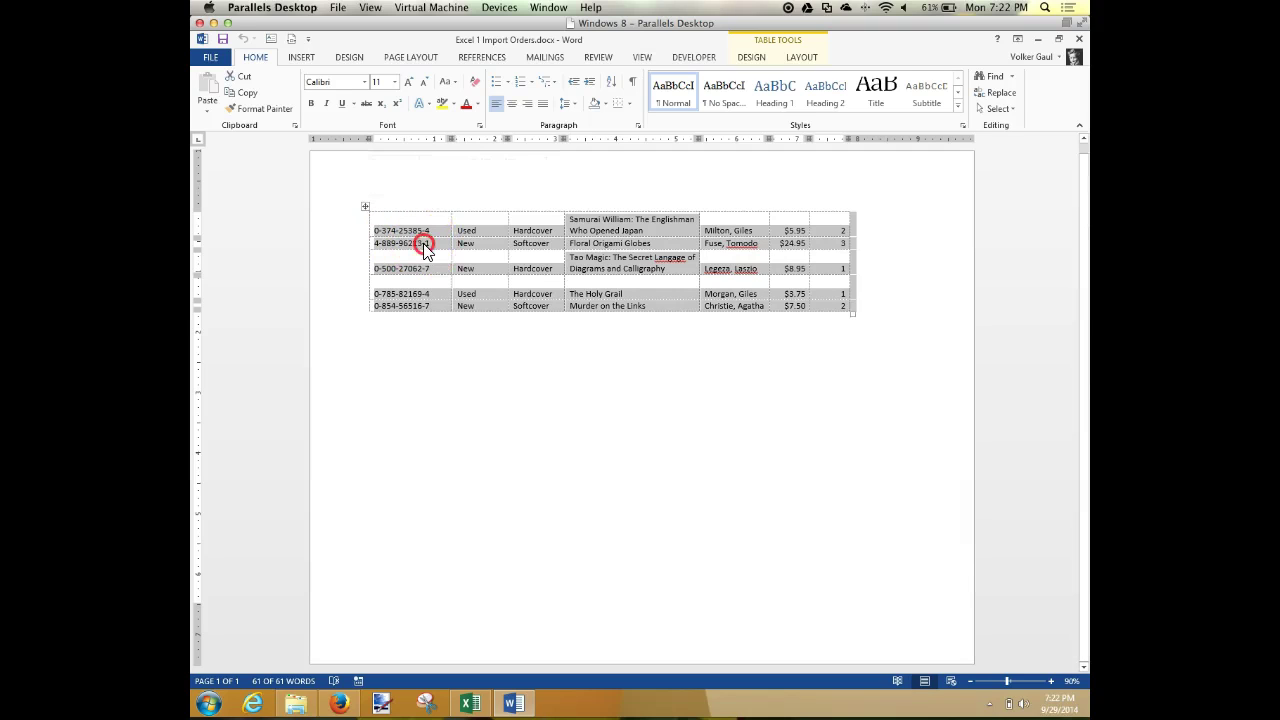
{"action": "left_click", "coordinate": [459, 271]}
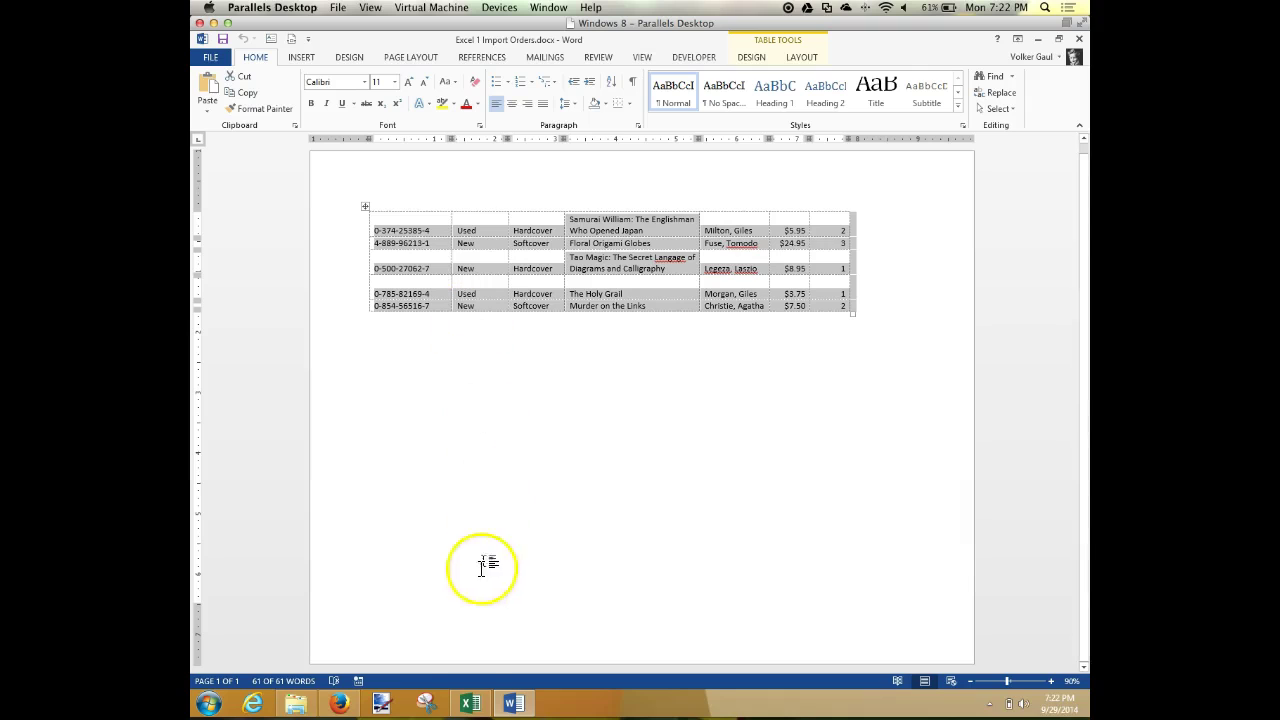
Step: Switch to the SP Customer Order workbook in Excel and paste the copied table at cell A13, keeping its source formatting
{"action": "mouse_move", "coordinate": [466, 705]}
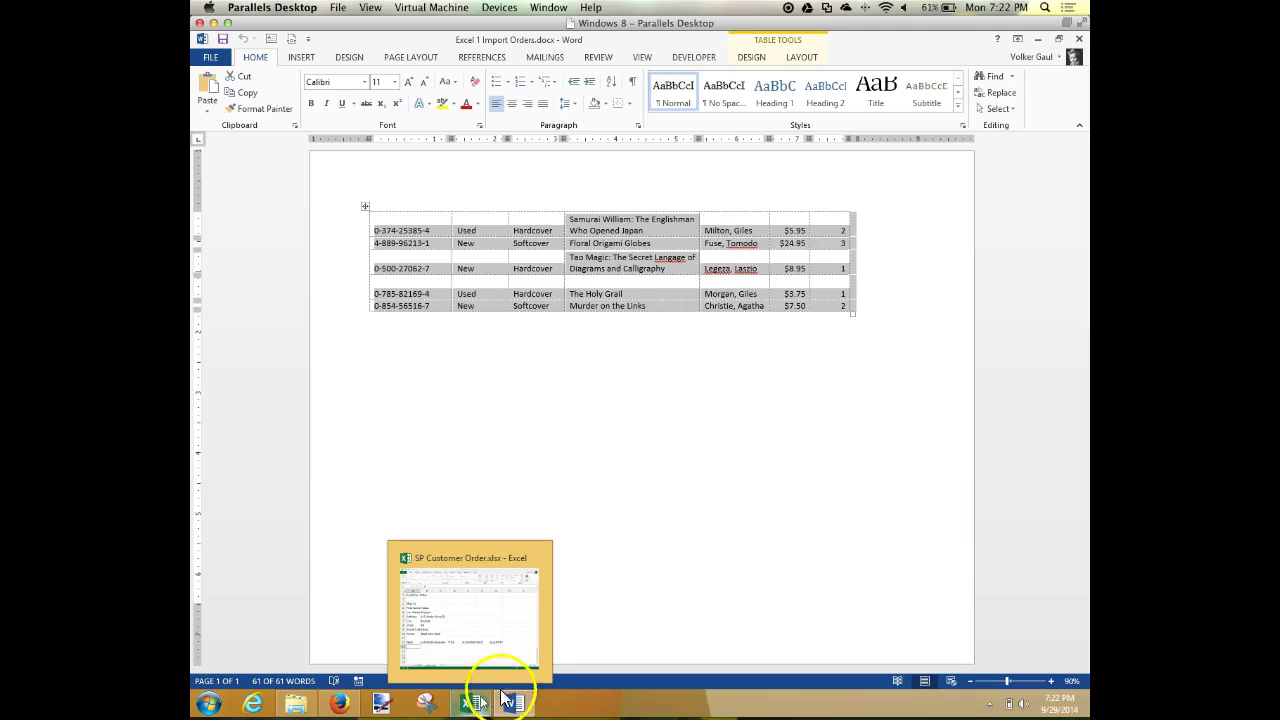
{"action": "left_click", "coordinate": [481, 634]}
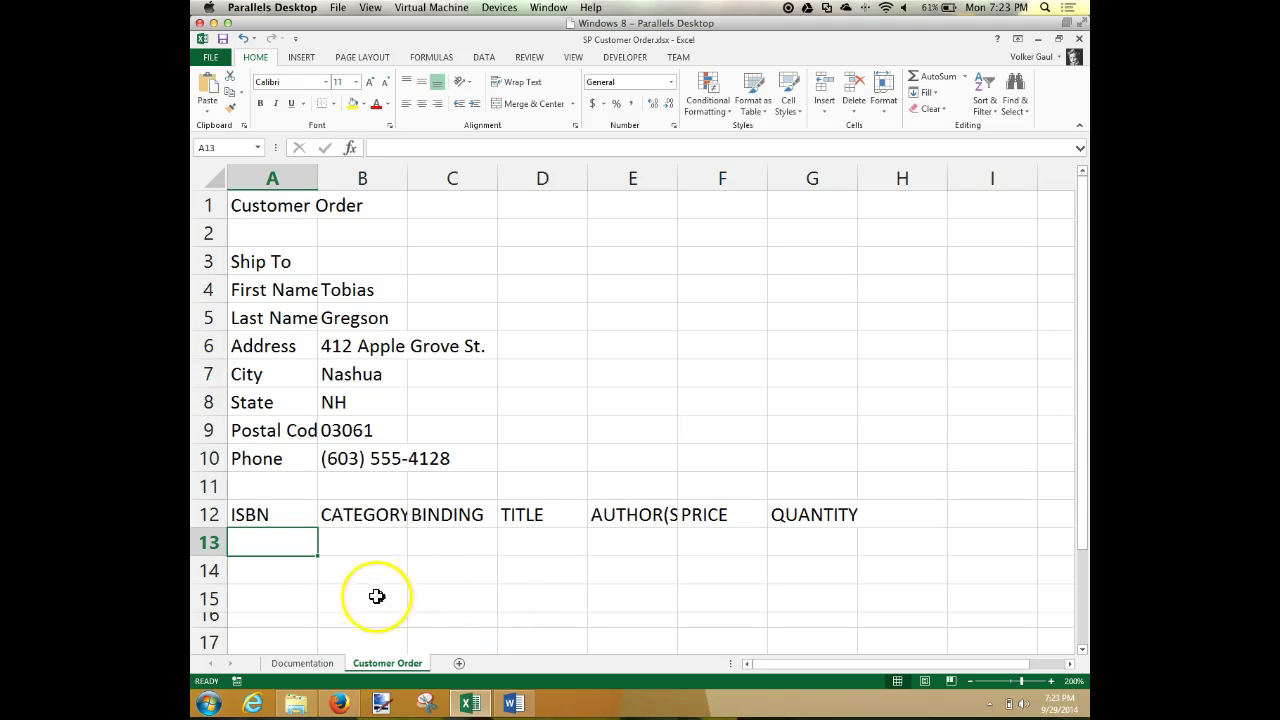
{"action": "right_click", "coordinate": [298, 546]}
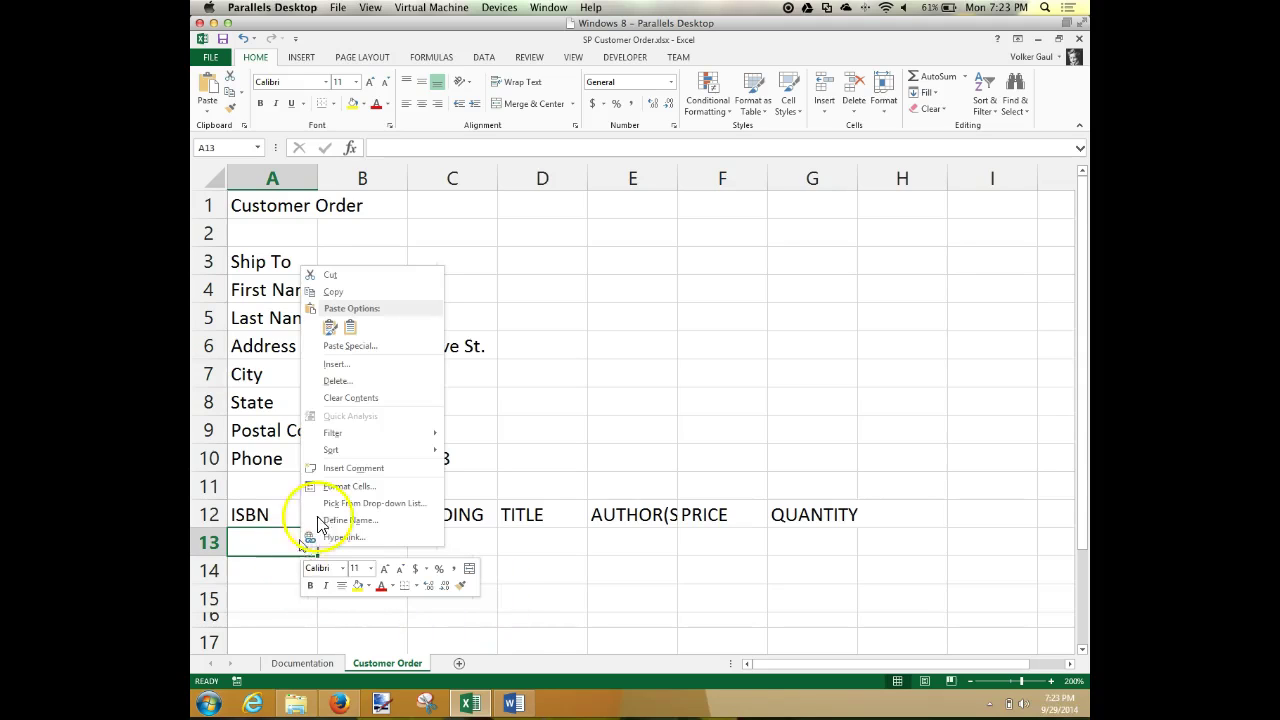
{"action": "left_click", "coordinate": [331, 329]}
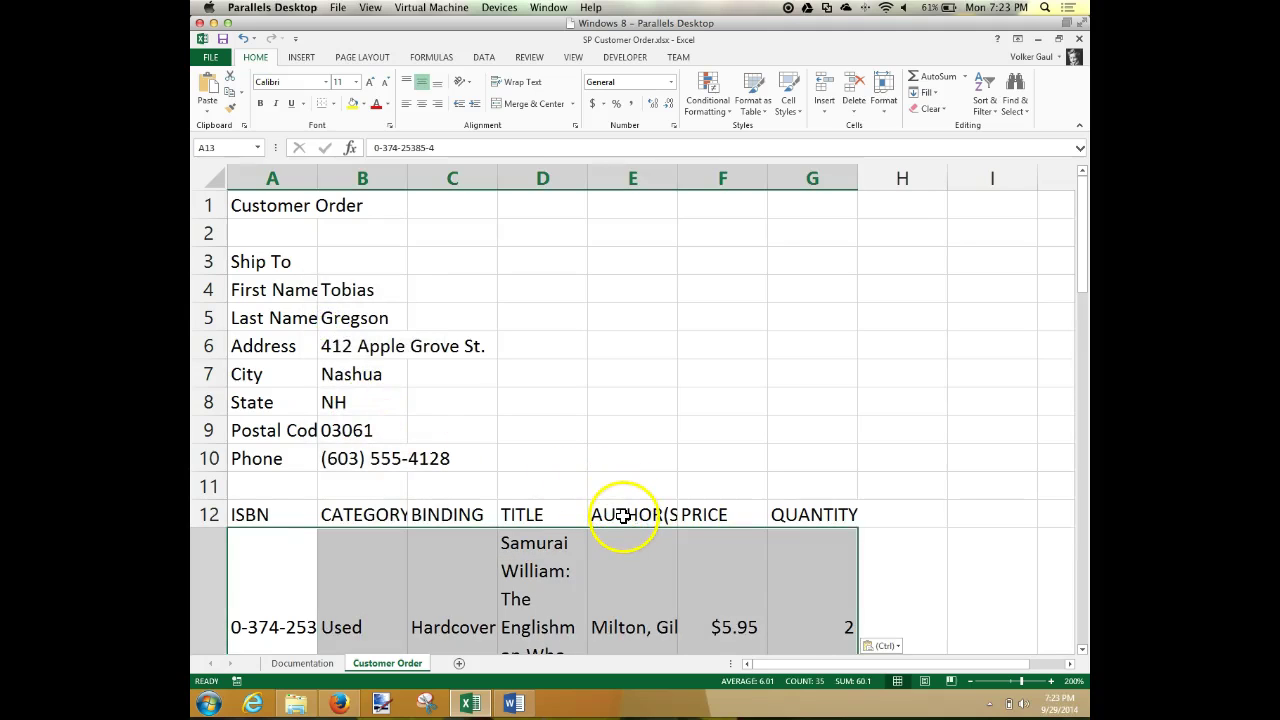
Step: Turn off text wrapping for the pasted order rows in A13:G17 and save the workbook
{"action": "scroll", "coordinate": [622, 515], "scroll_direction": "down", "scroll_amount": 4}
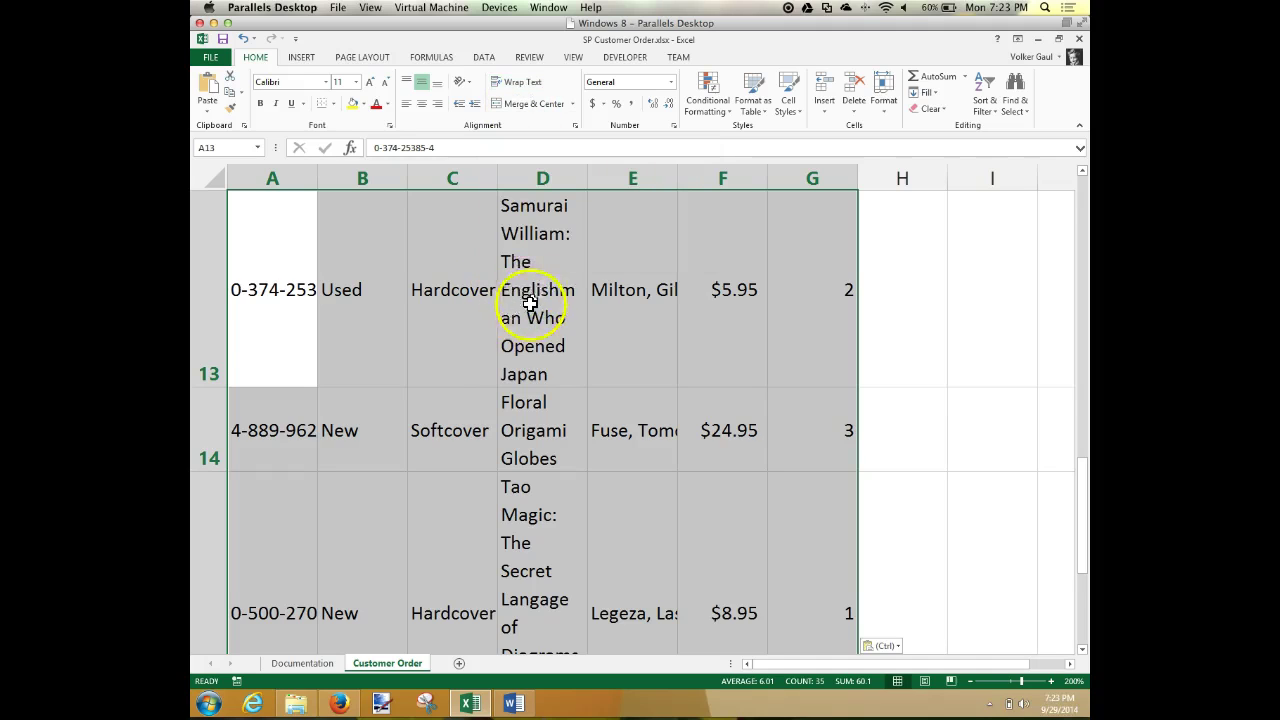
{"action": "left_click", "coordinate": [520, 88]}
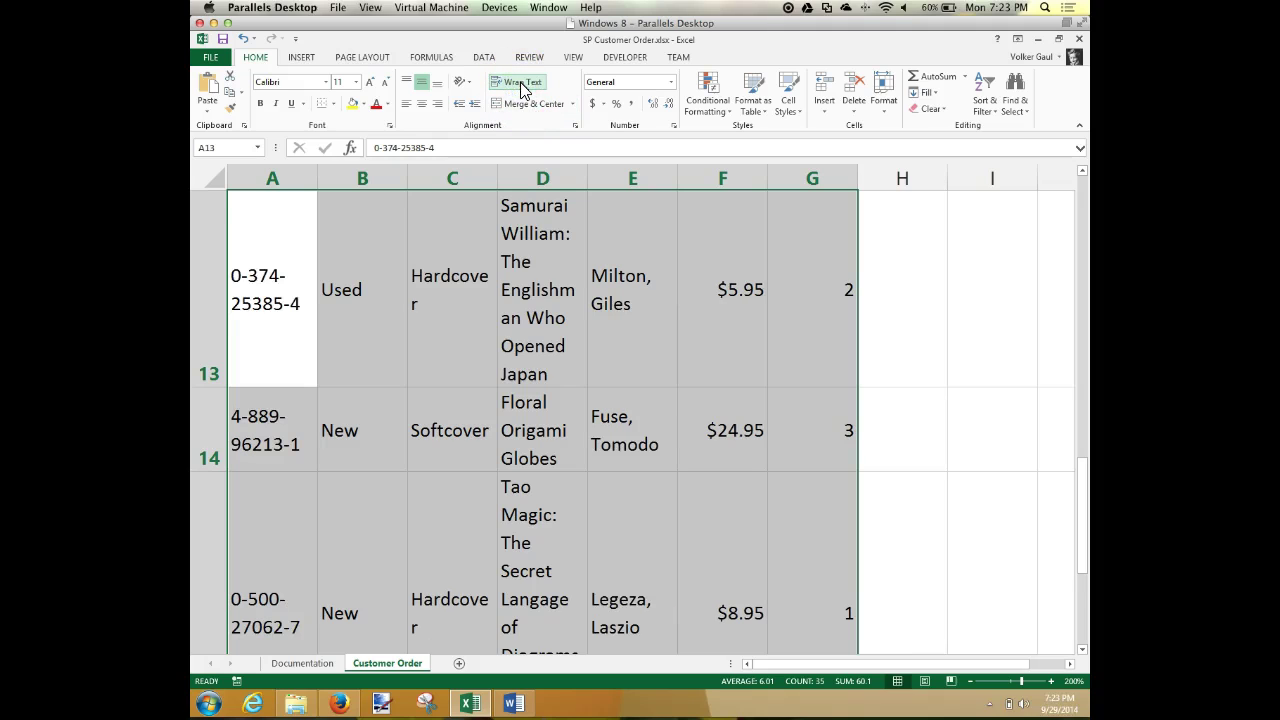
{"action": "left_click", "coordinate": [520, 88]}
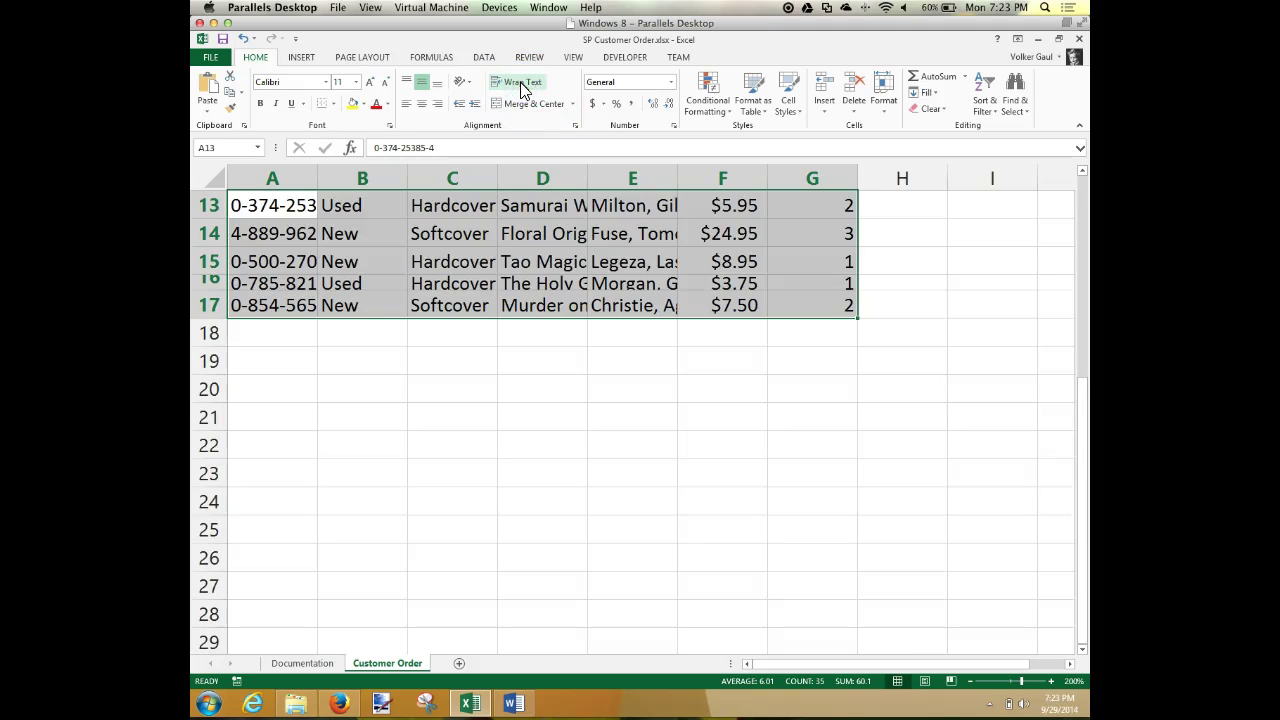
{"action": "scroll", "coordinate": [648, 462], "scroll_direction": "down", "scroll_amount": 3}
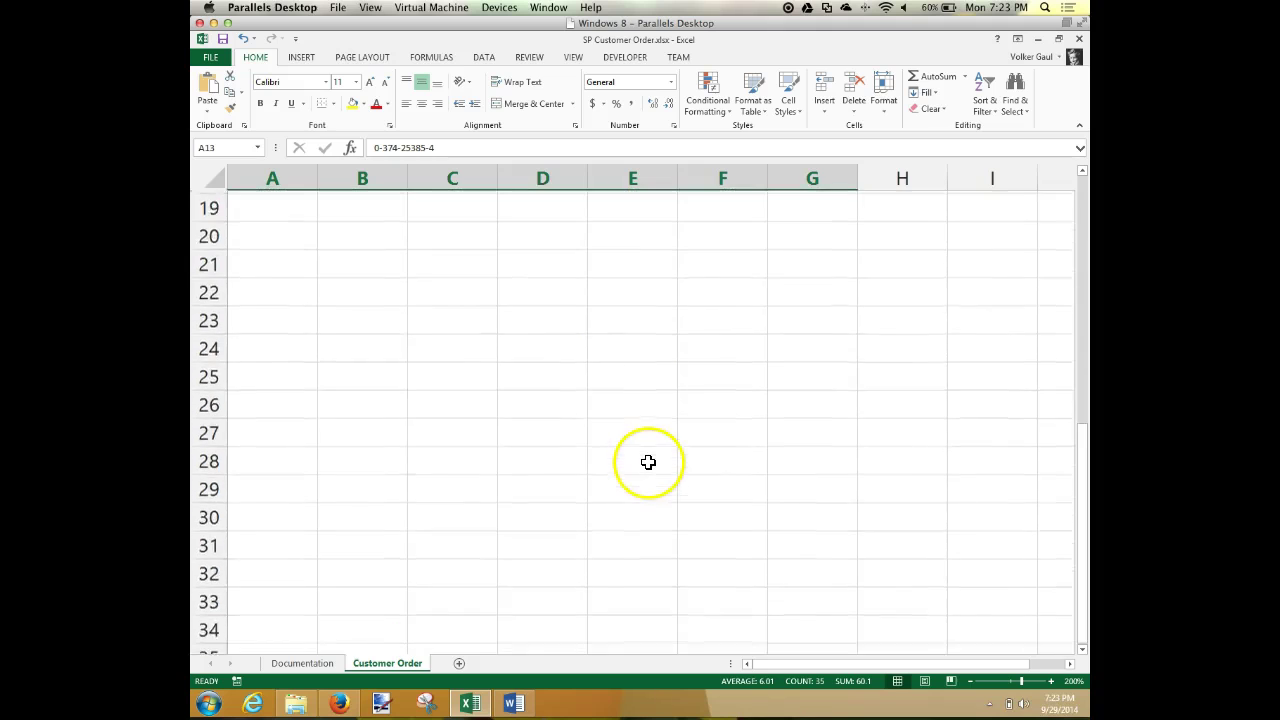
{"action": "scroll", "coordinate": [647, 464], "scroll_direction": "up", "scroll_amount": 4}
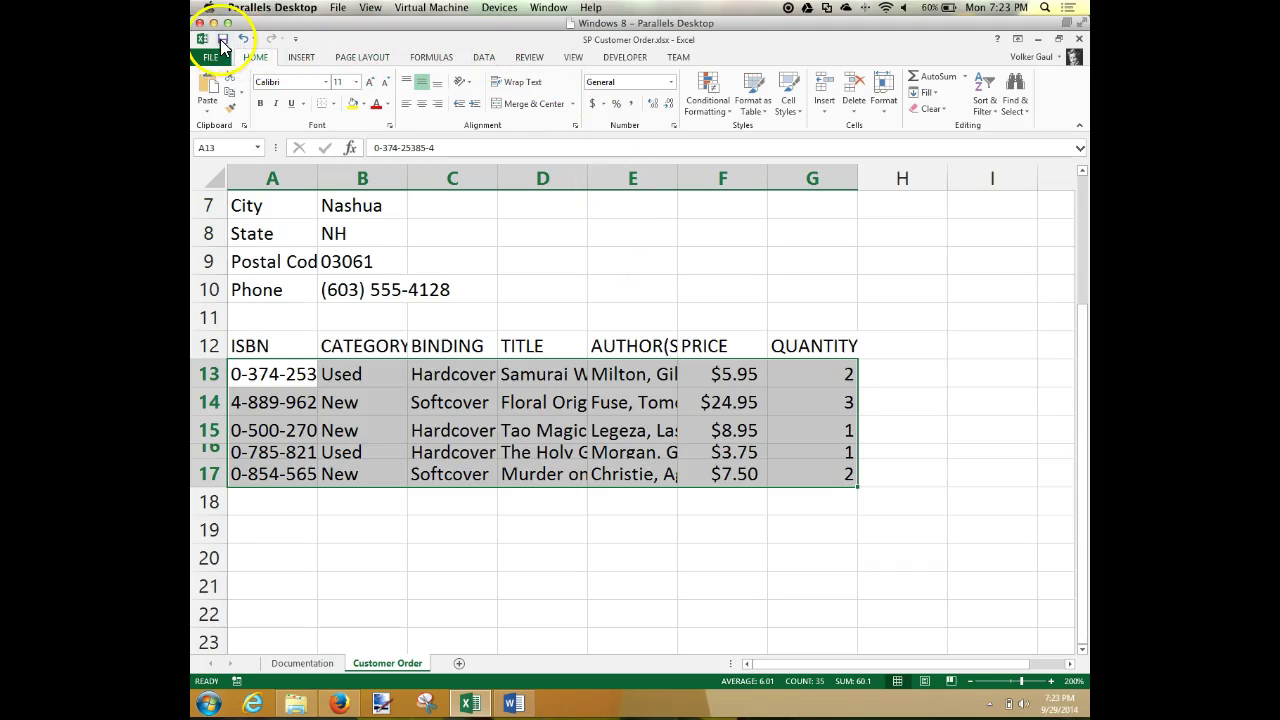
{"action": "left_click", "coordinate": [222, 42]}
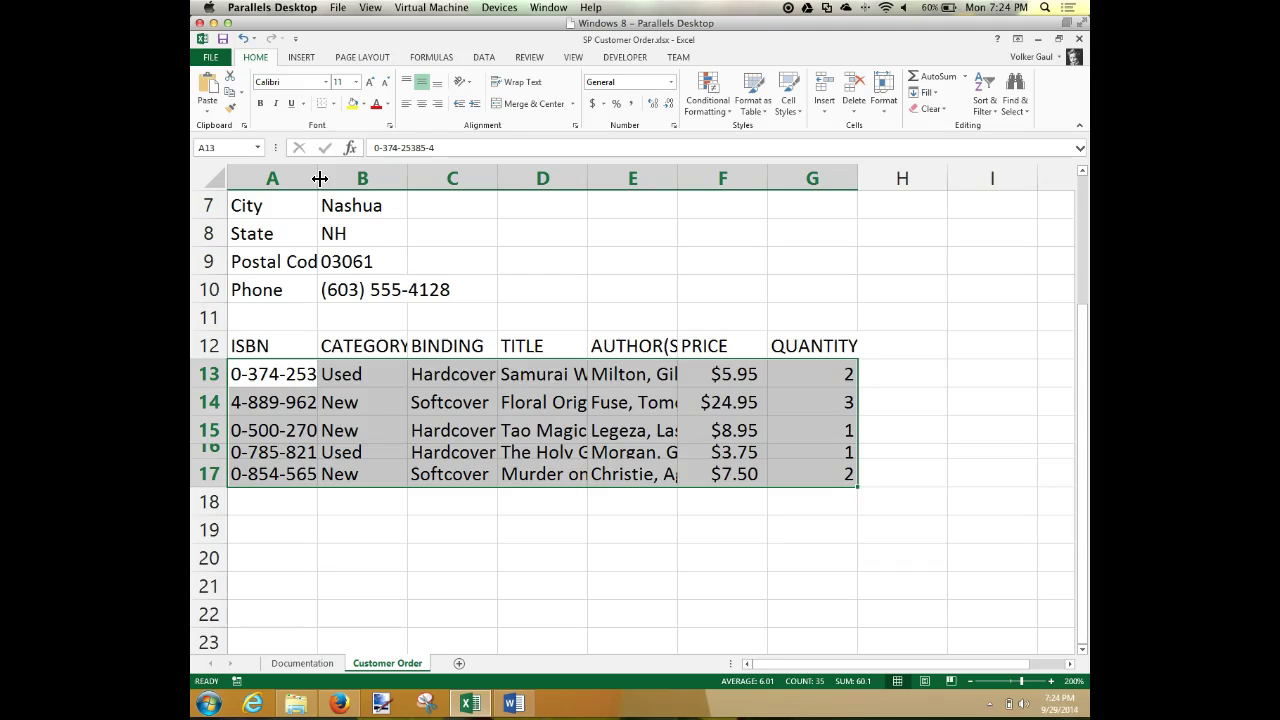
Step: Widen column A to fit the full ISBN numbers, setting its exact column width to 15
{"action": "left_click_drag", "start_coordinate": [320, 178], "coordinate": [384, 178]}
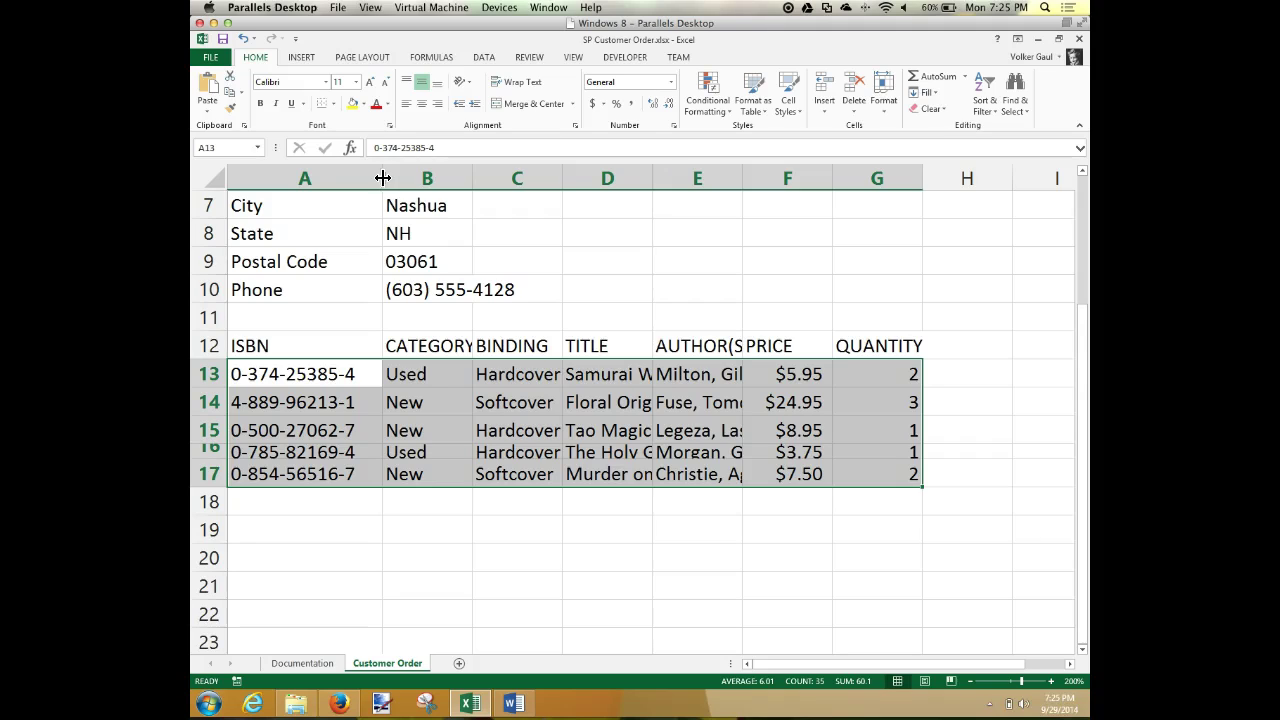
{"action": "left_click", "coordinate": [327, 179]}
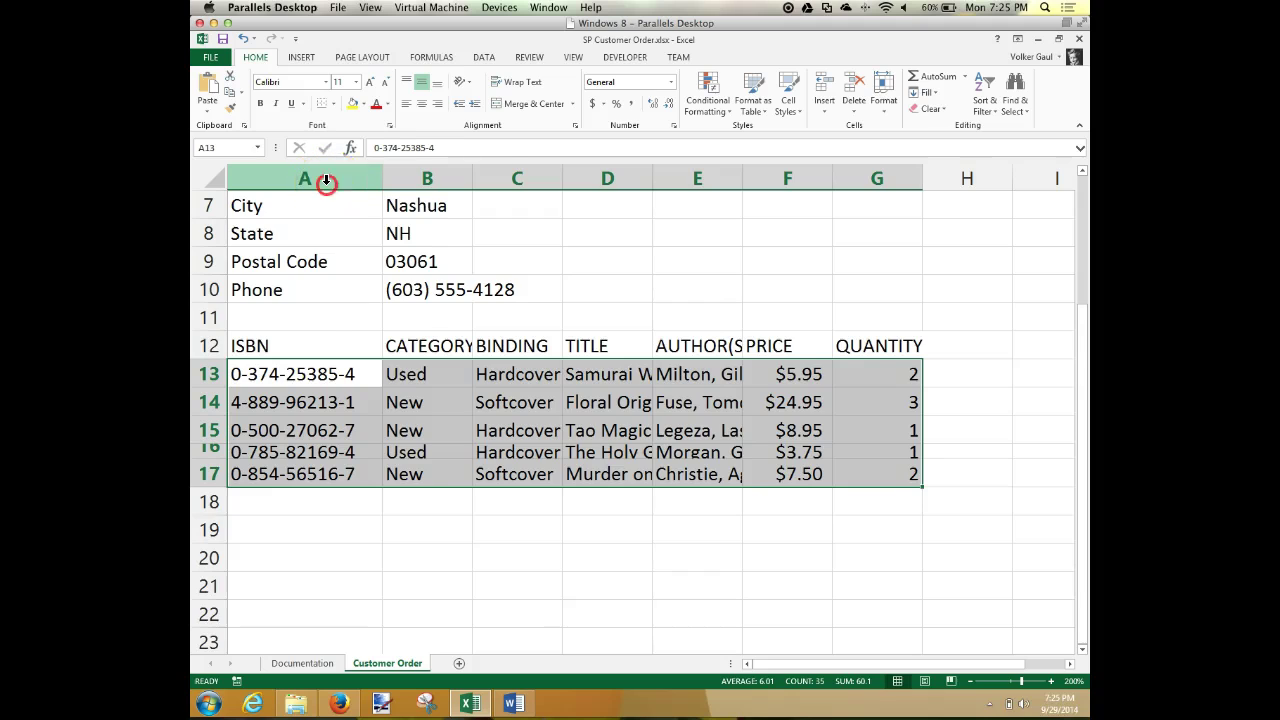
{"action": "right_click", "coordinate": [327, 179]}
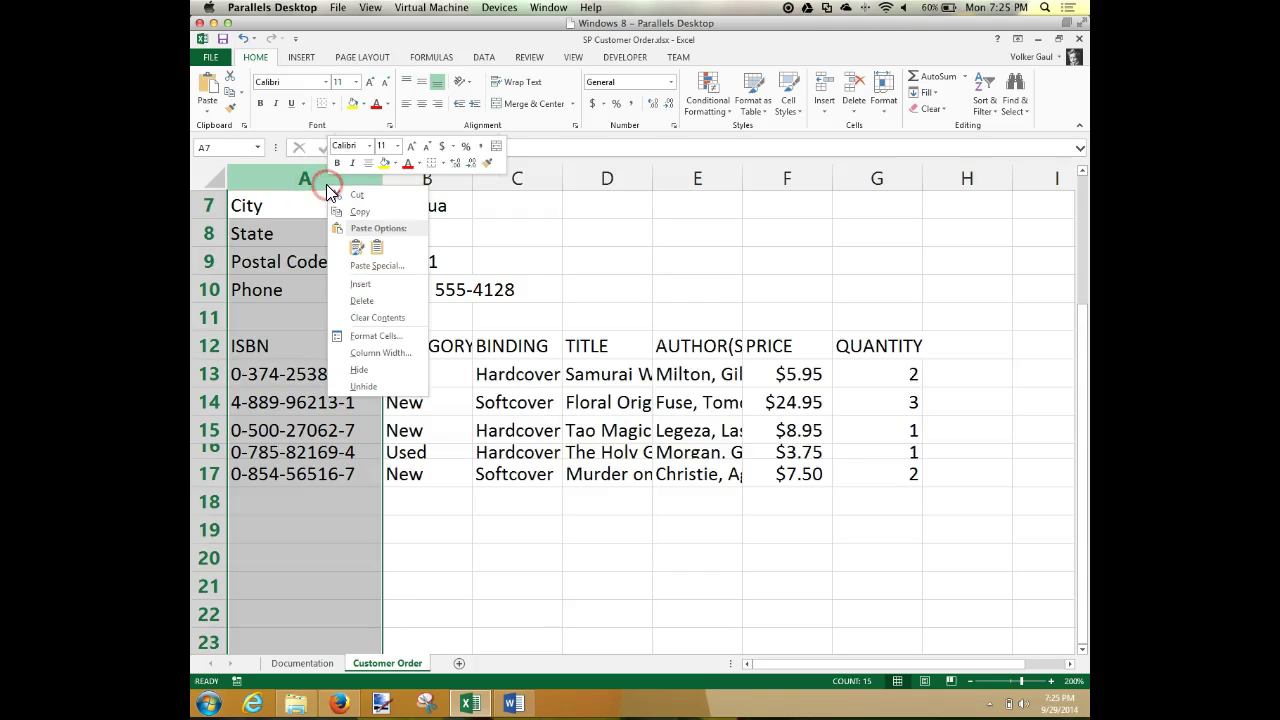
{"action": "left_click", "coordinate": [376, 353]}
{"action": "type", "text": "15"}
{"action": "left_click", "coordinate": [362, 365]}
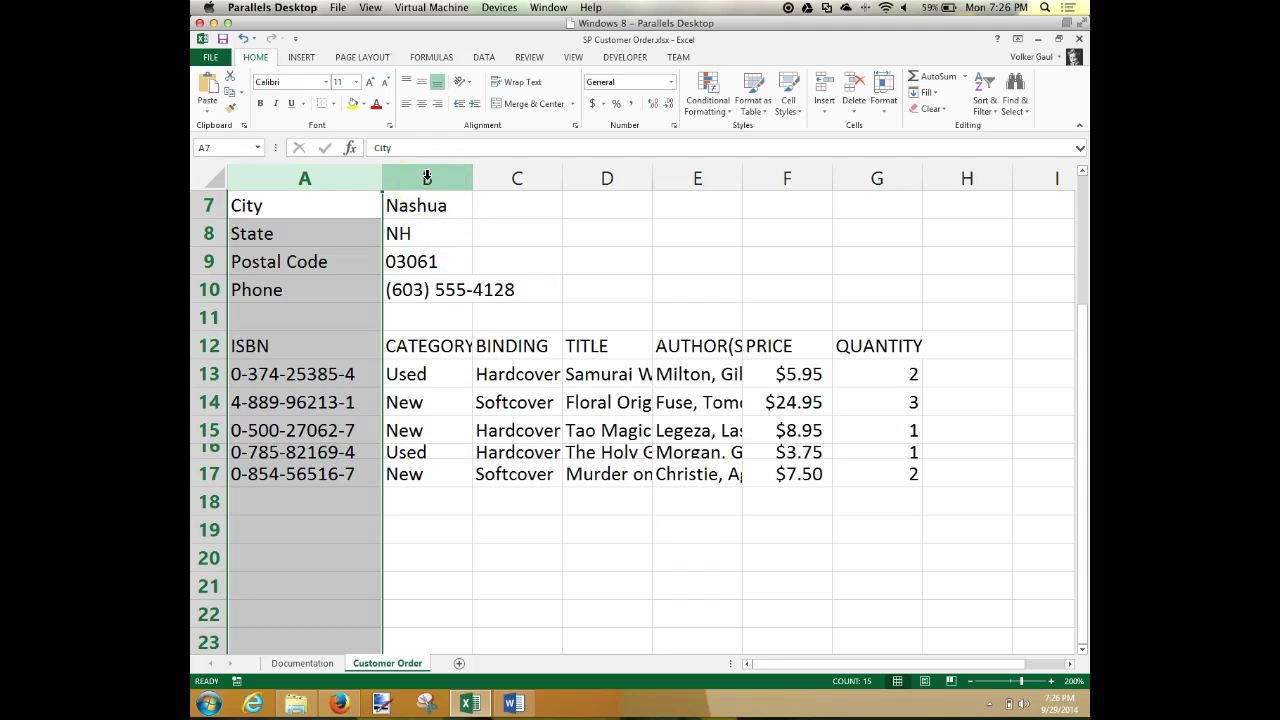
Step: Select columns B and C together and give both the same wider column width
{"action": "left_click", "coordinate": [429, 176]}
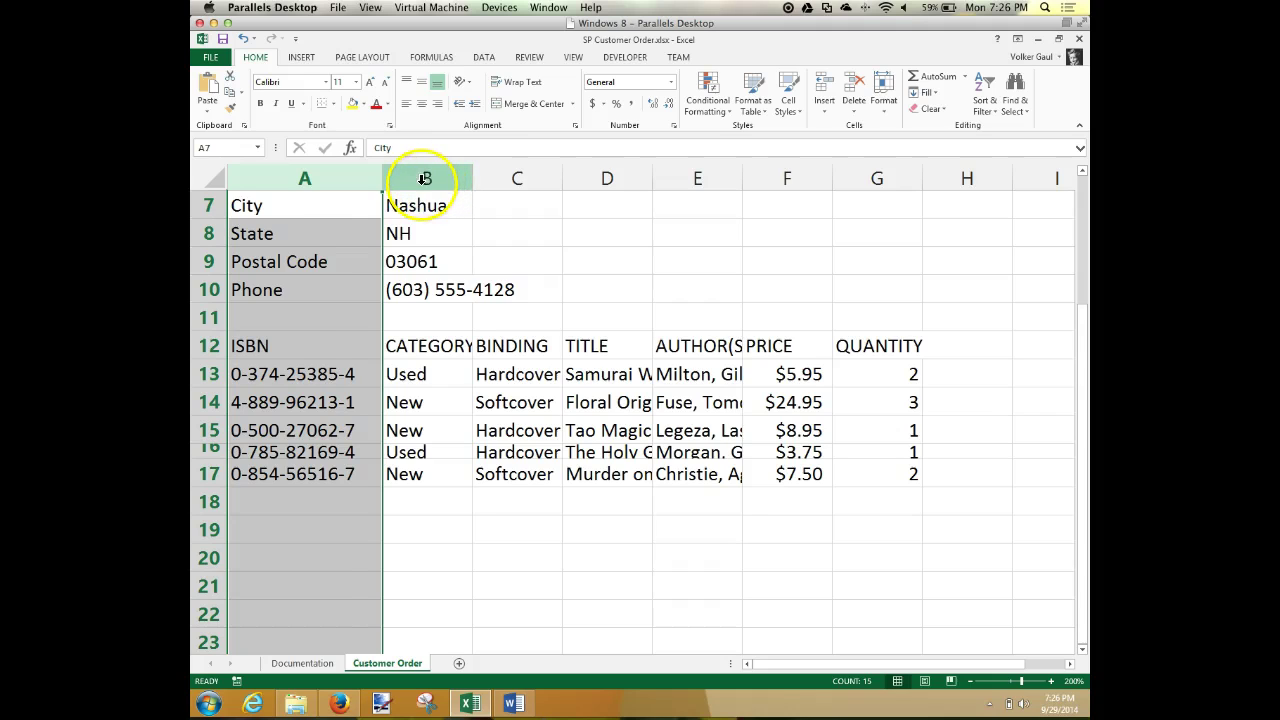
{"action": "left_click", "coordinate": [440, 179]}
{"action": "left_click_drag", "start_coordinate": [442, 180], "coordinate": [501, 177]}
{"action": "right_click", "coordinate": [503, 181]}
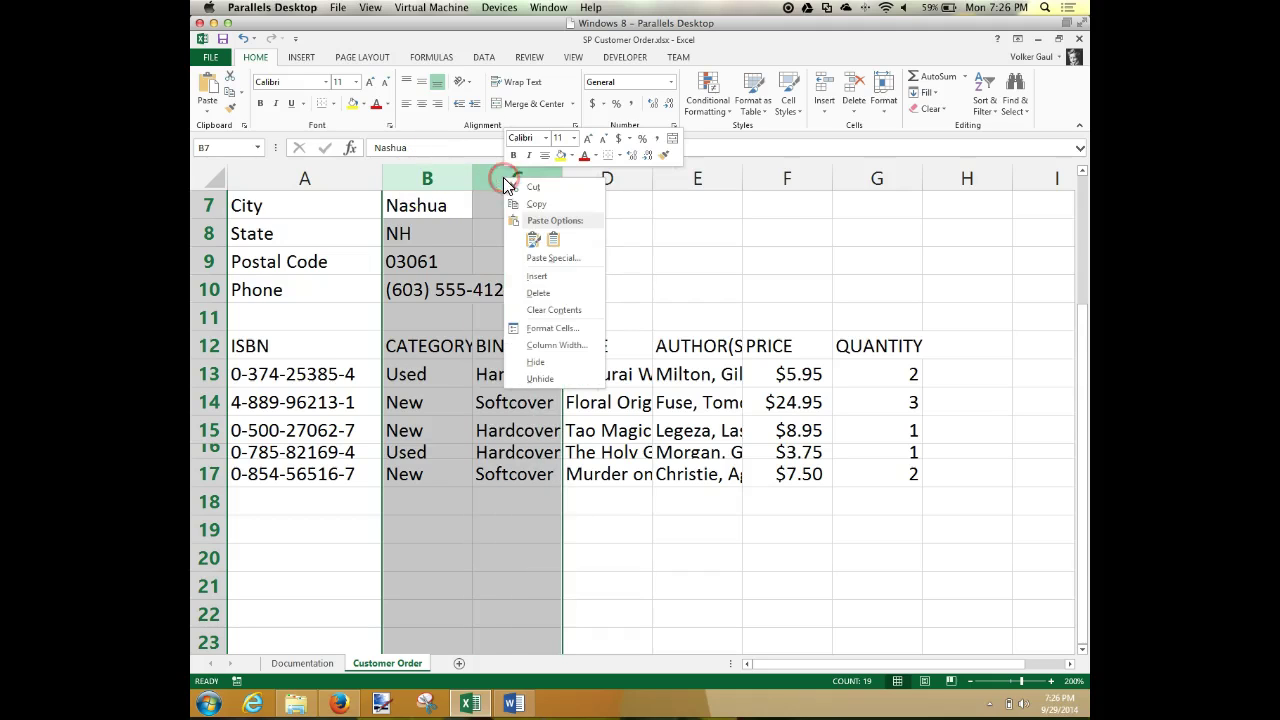
{"action": "left_click", "coordinate": [545, 345]}
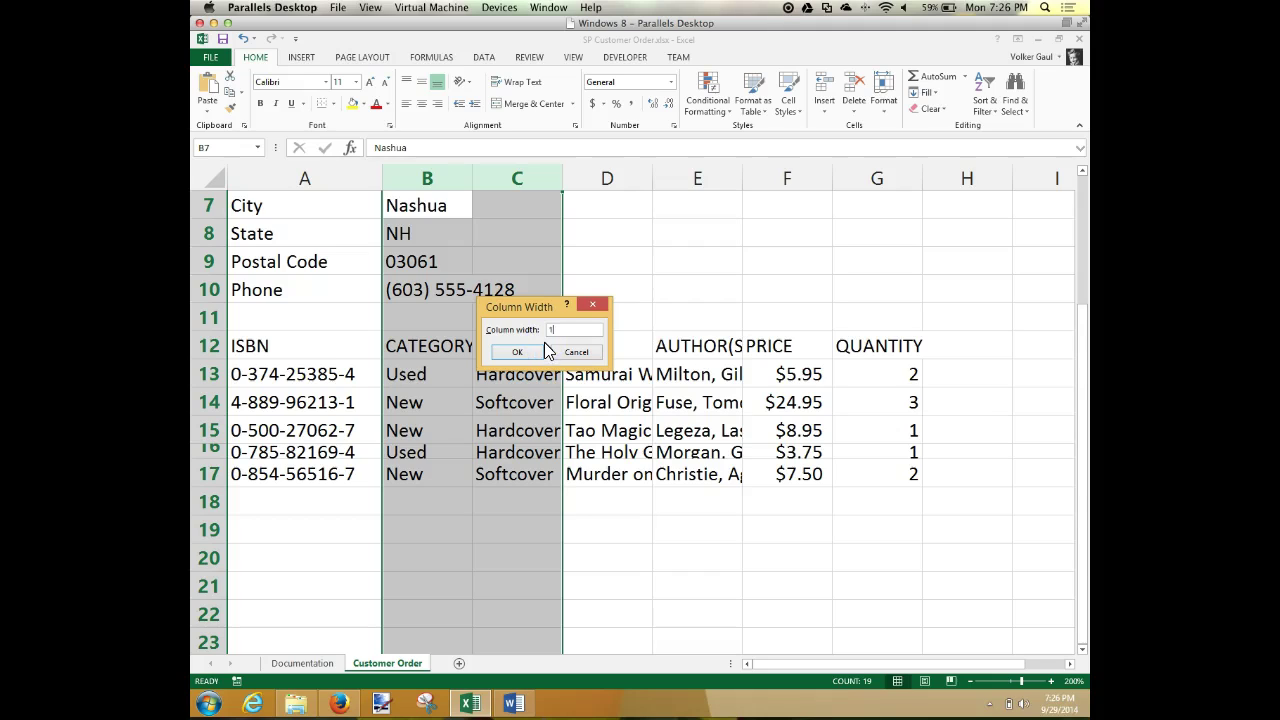
{"action": "key", "text": "Return"}
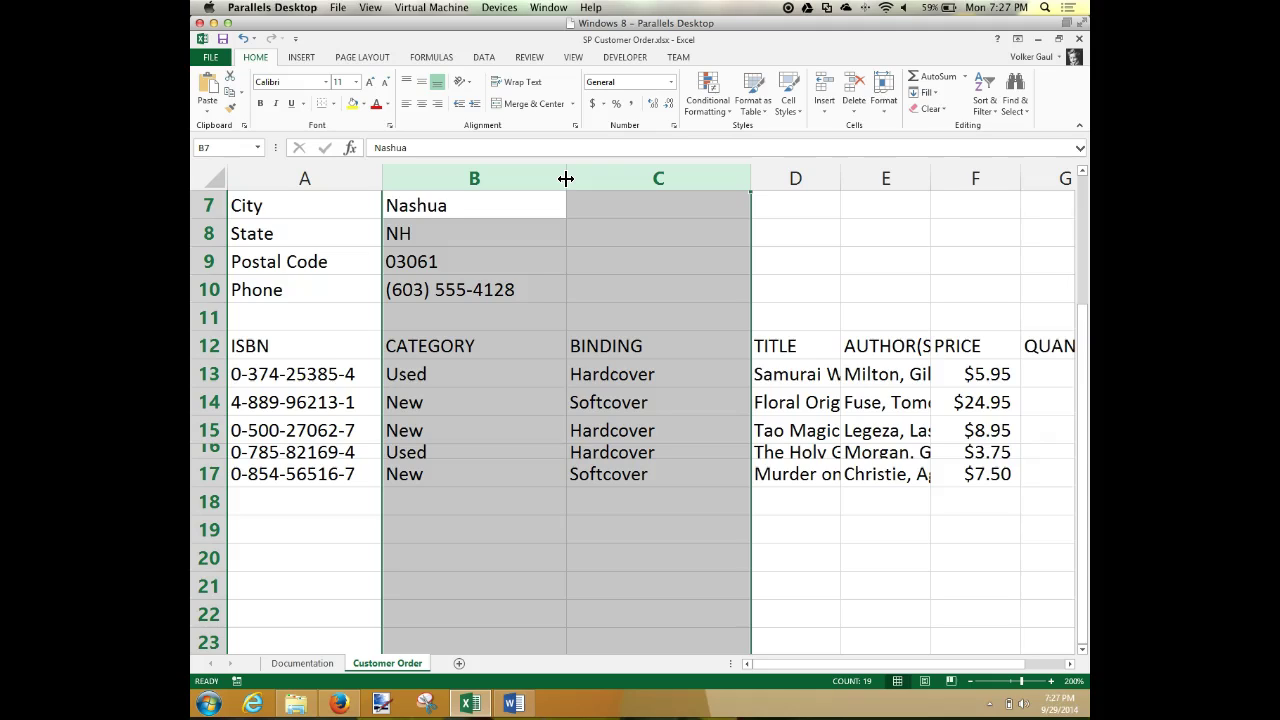
Step: Set the exact width of column D, which holds the book titles, to 30
{"action": "mouse_move", "coordinate": [566, 178]}
{"action": "left_mouse_down"}
{"action": "mouse_move", "coordinate": [643, 194]}
{"action": "mouse_move", "coordinate": [793, 178]}
{"action": "left_mouse_up"}
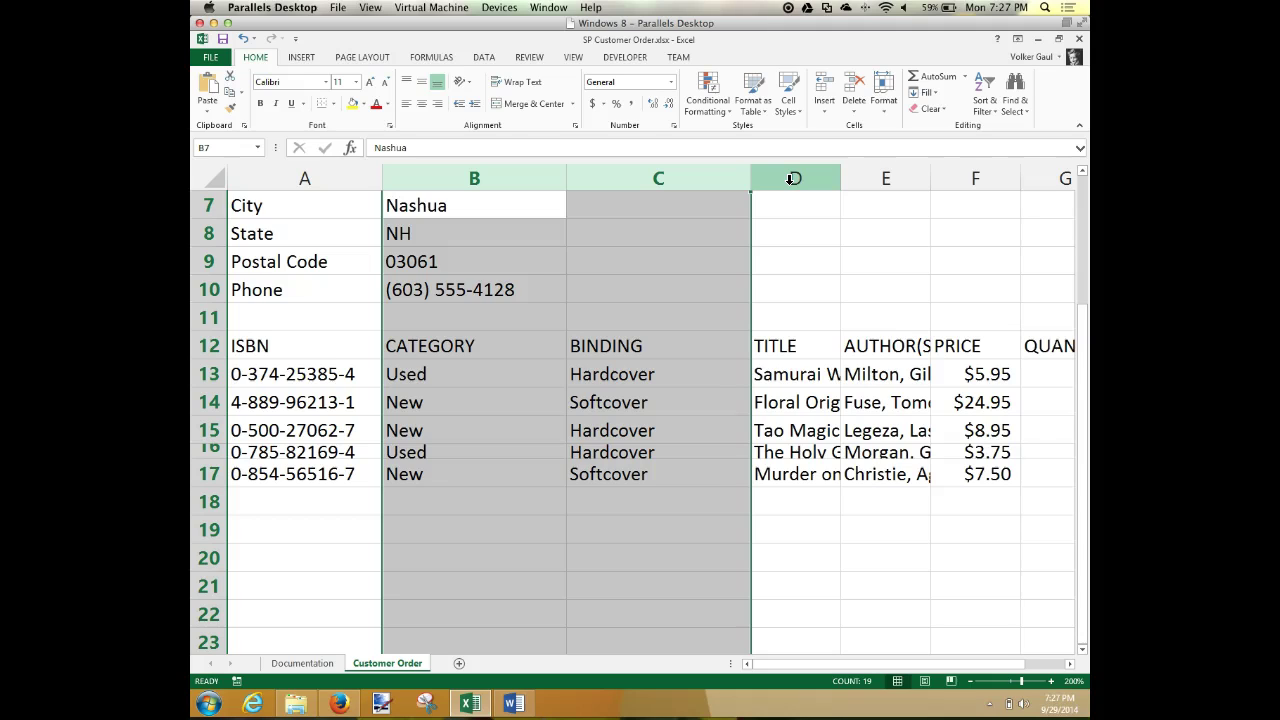
{"action": "left_click", "coordinate": [793, 178]}
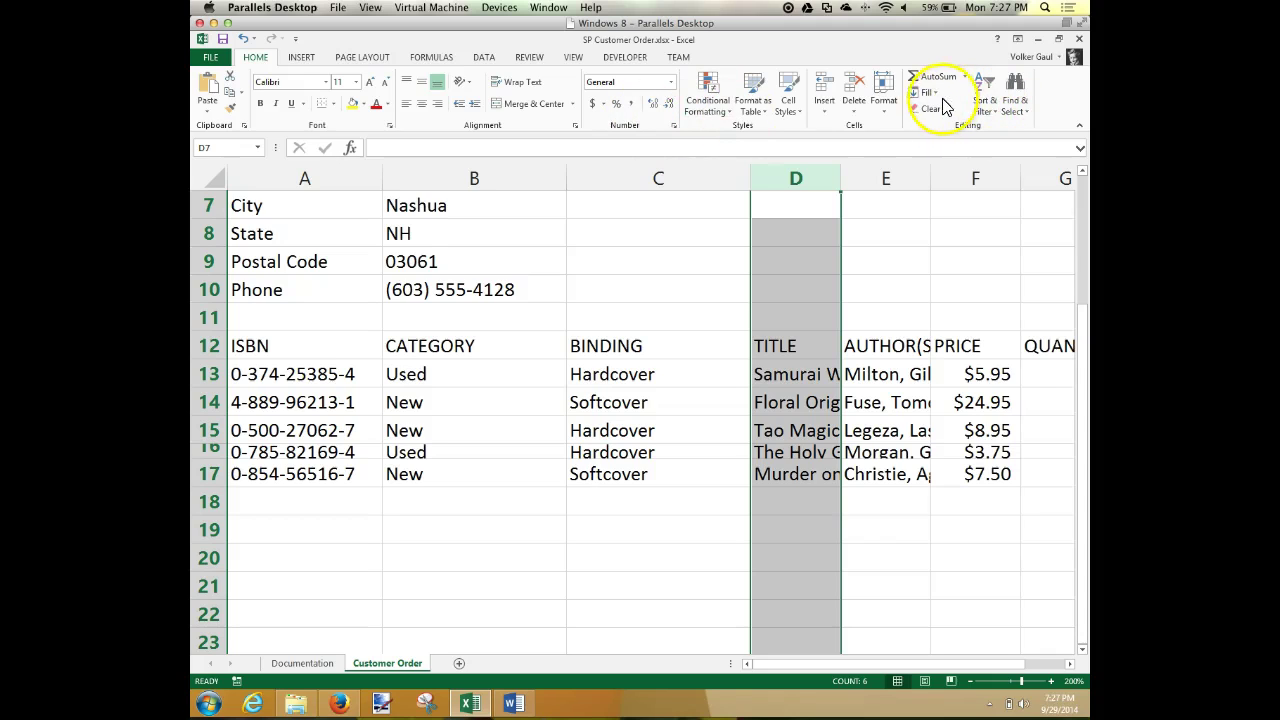
{"action": "left_click", "coordinate": [885, 105]}
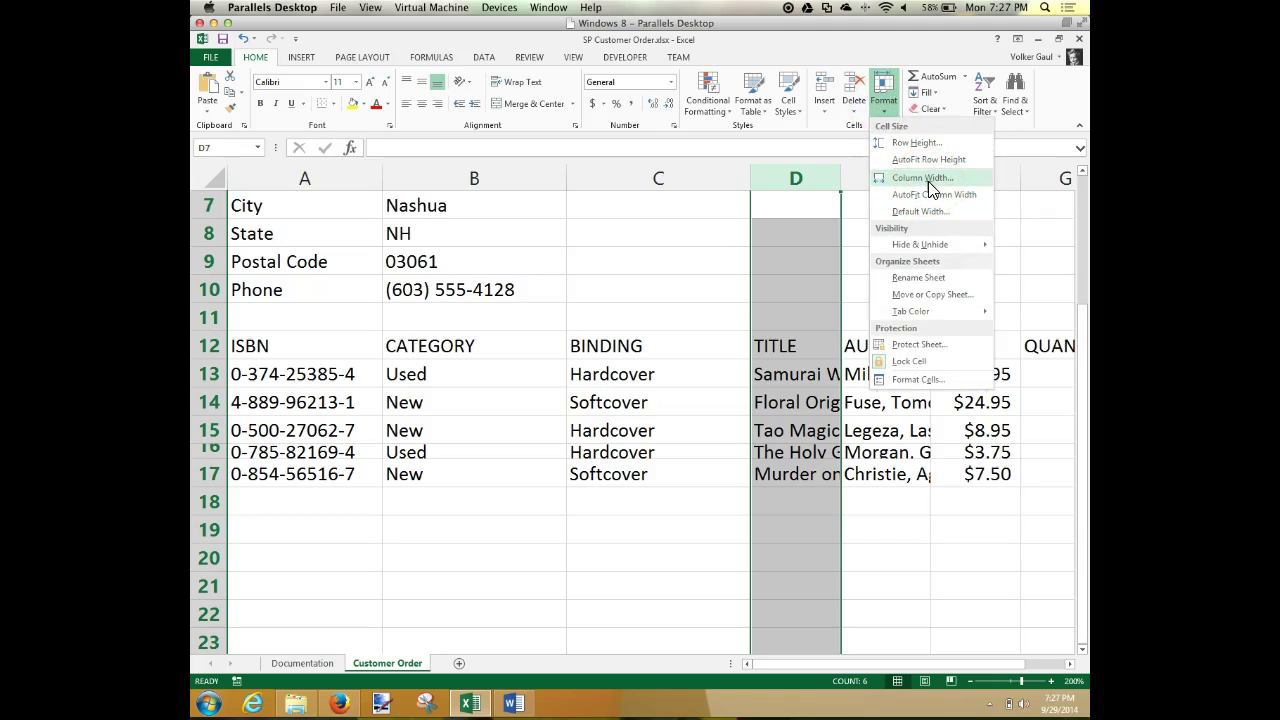
{"action": "right_click", "coordinate": [814, 177]}
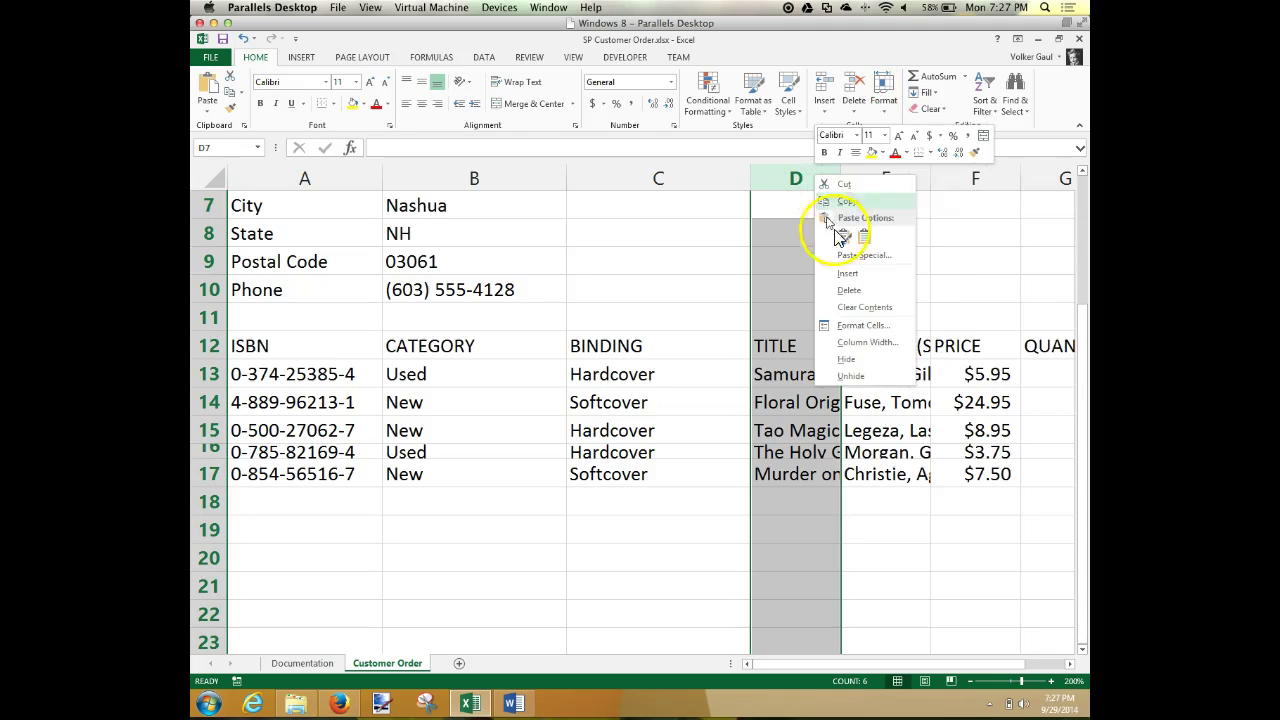
{"action": "left_click", "coordinate": [867, 342]}
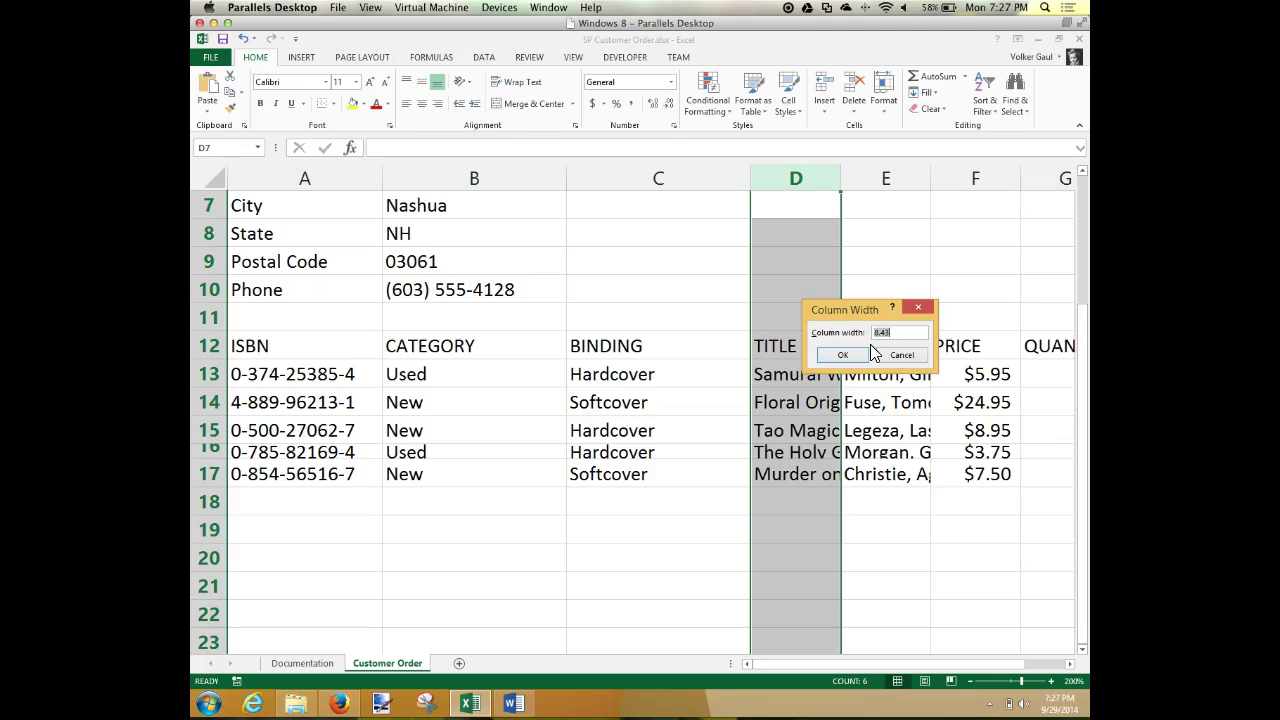
{"action": "type", "text": "30"}
{"action": "key", "text": "Return"}
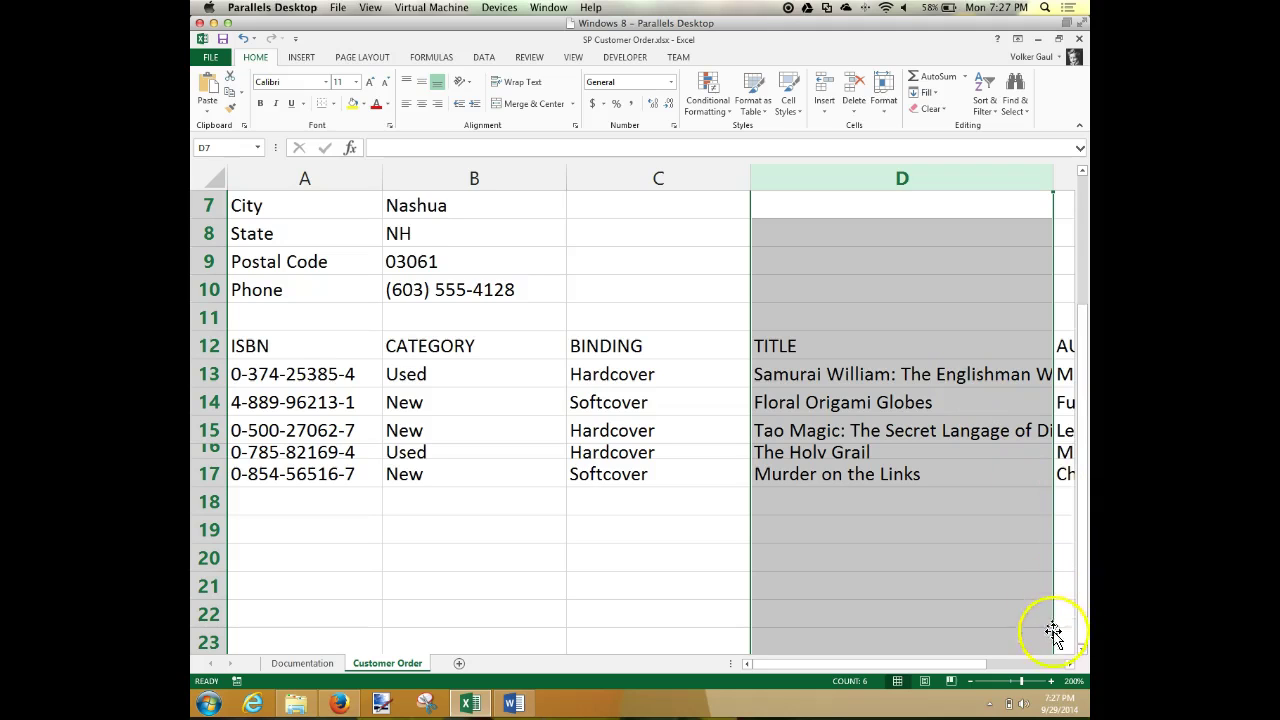
Step: Set the exact width of column E, which holds the authors, to 15
{"action": "left_click", "coordinate": [1070, 663]}
{"action": "left_click", "coordinate": [1070, 663]}
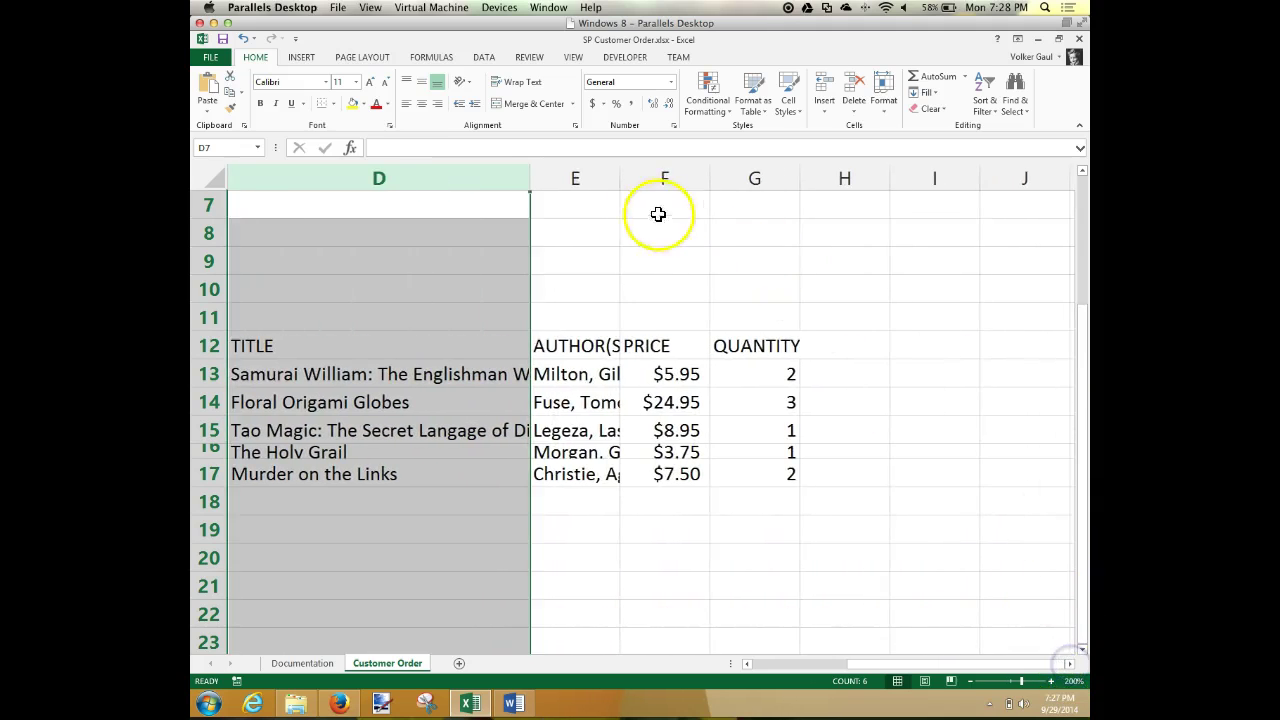
{"action": "left_click", "coordinate": [584, 176]}
{"action": "right_click", "coordinate": [584, 176]}
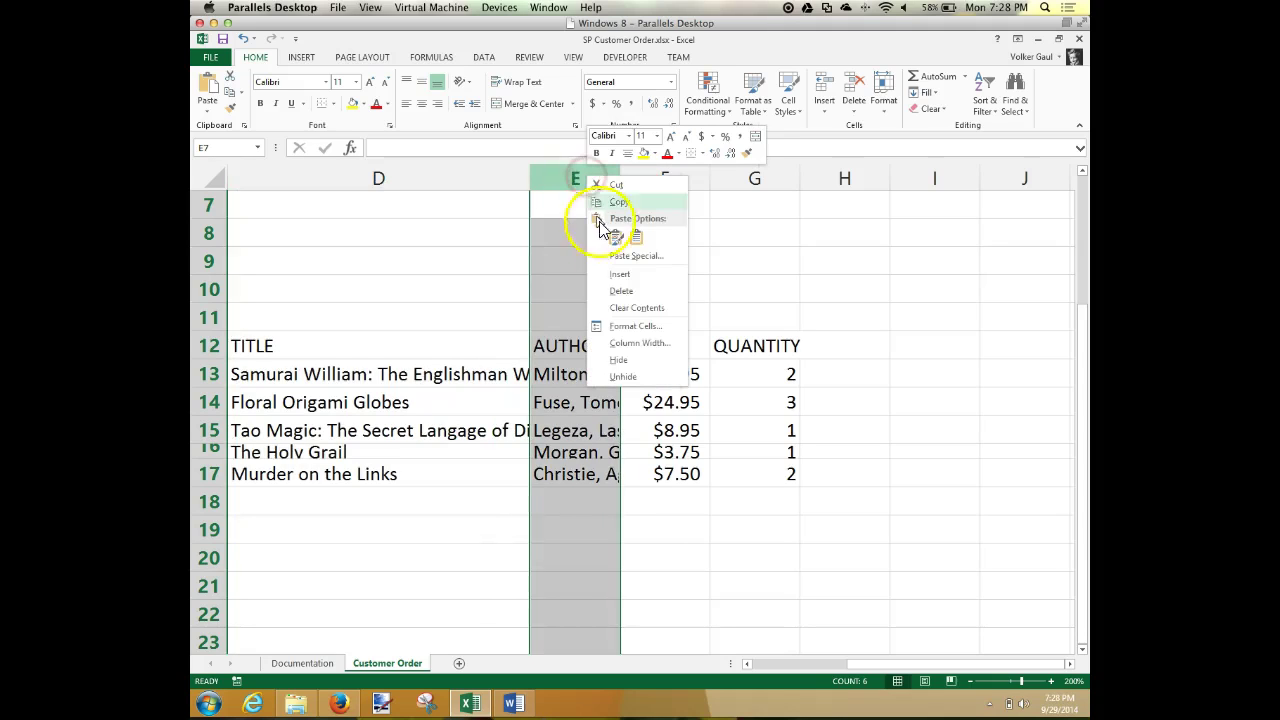
{"action": "left_click", "coordinate": [645, 350]}
{"action": "type", "text": "15"}
{"action": "key", "text": "Return"}
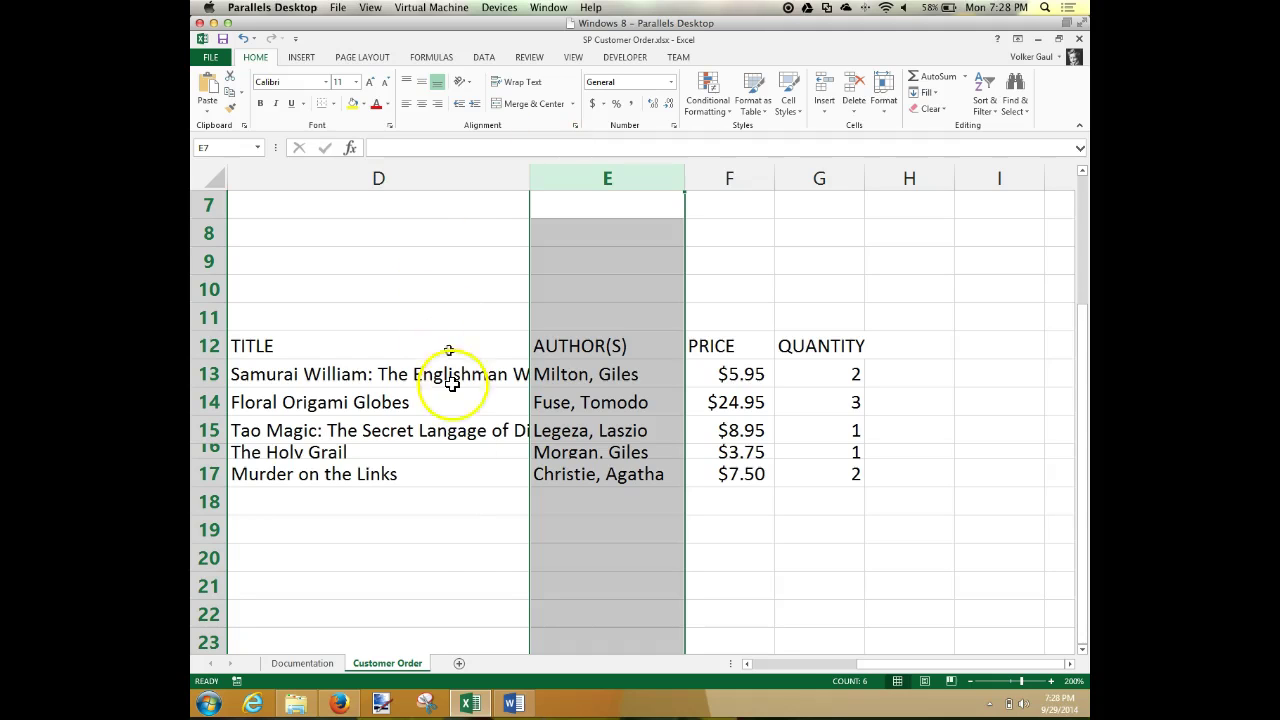
Step: Try AutoFit on column D so it matches its longest book title, and undo that width change
{"action": "scroll", "coordinate": [778, 670], "scroll_direction": "left", "scroll_amount": 3}
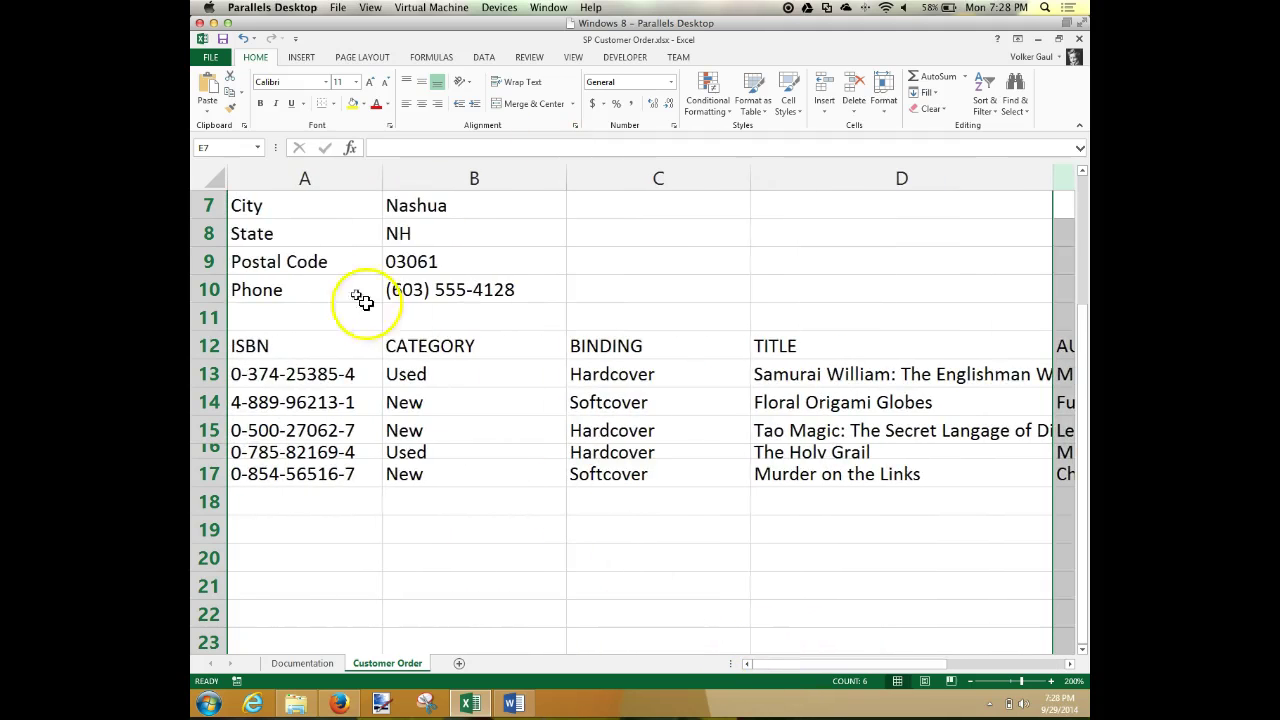
{"action": "scroll", "coordinate": [263, 279], "scroll_direction": "down", "scroll_amount": 1}
{"action": "scroll", "coordinate": [263, 279], "scroll_direction": "up", "scroll_amount": 3}
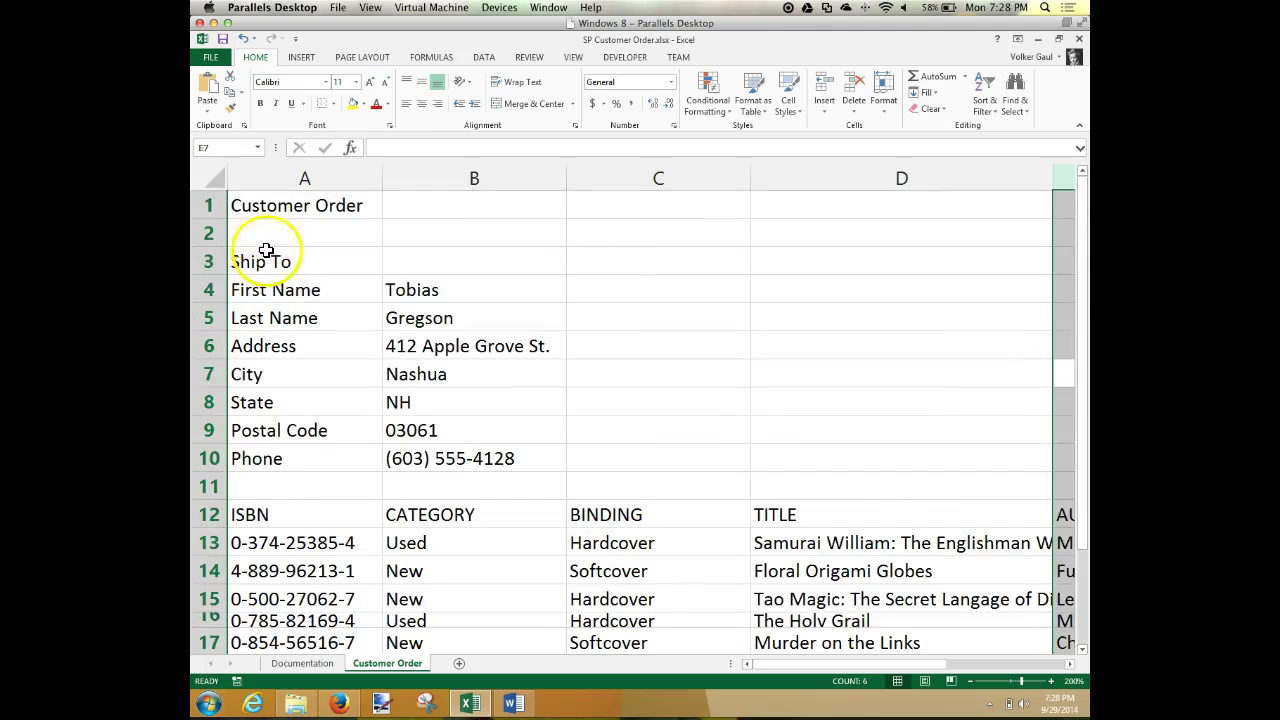
{"action": "left_click", "coordinate": [253, 205]}
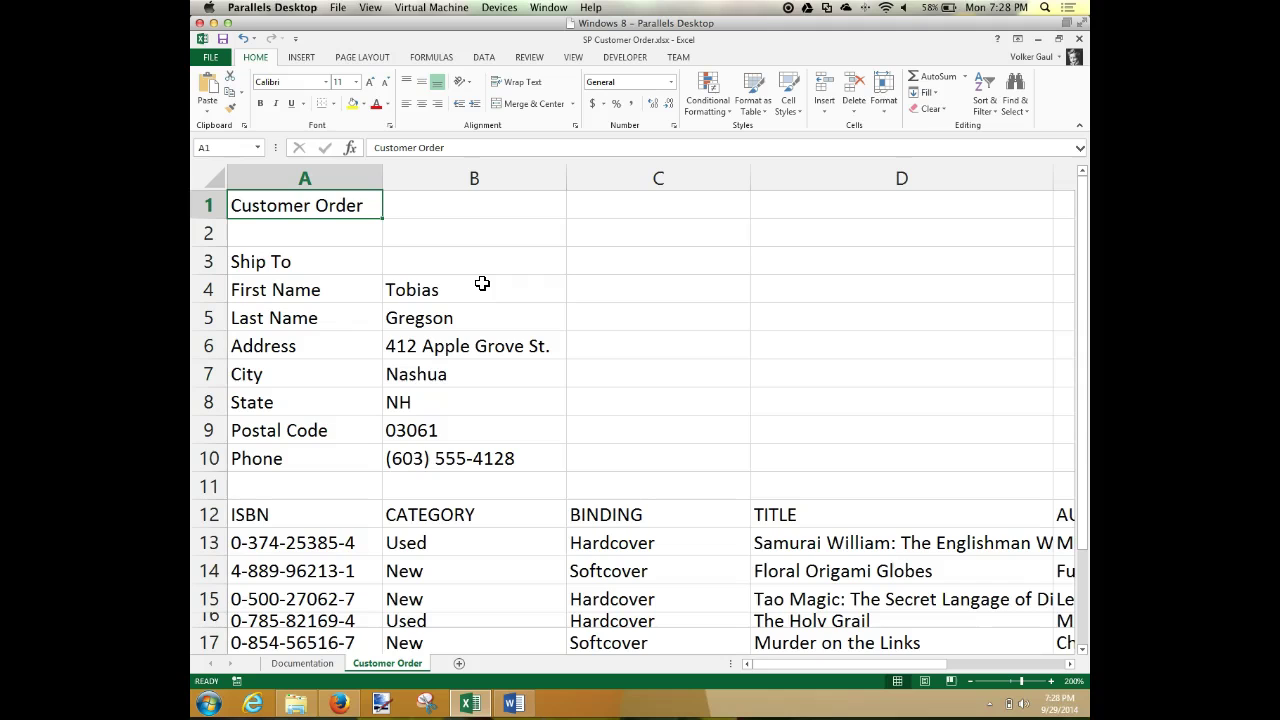
{"action": "left_click_drag", "start_coordinate": [865, 664], "coordinate": [956, 664]}
{"action": "left_click", "coordinate": [608, 170]}
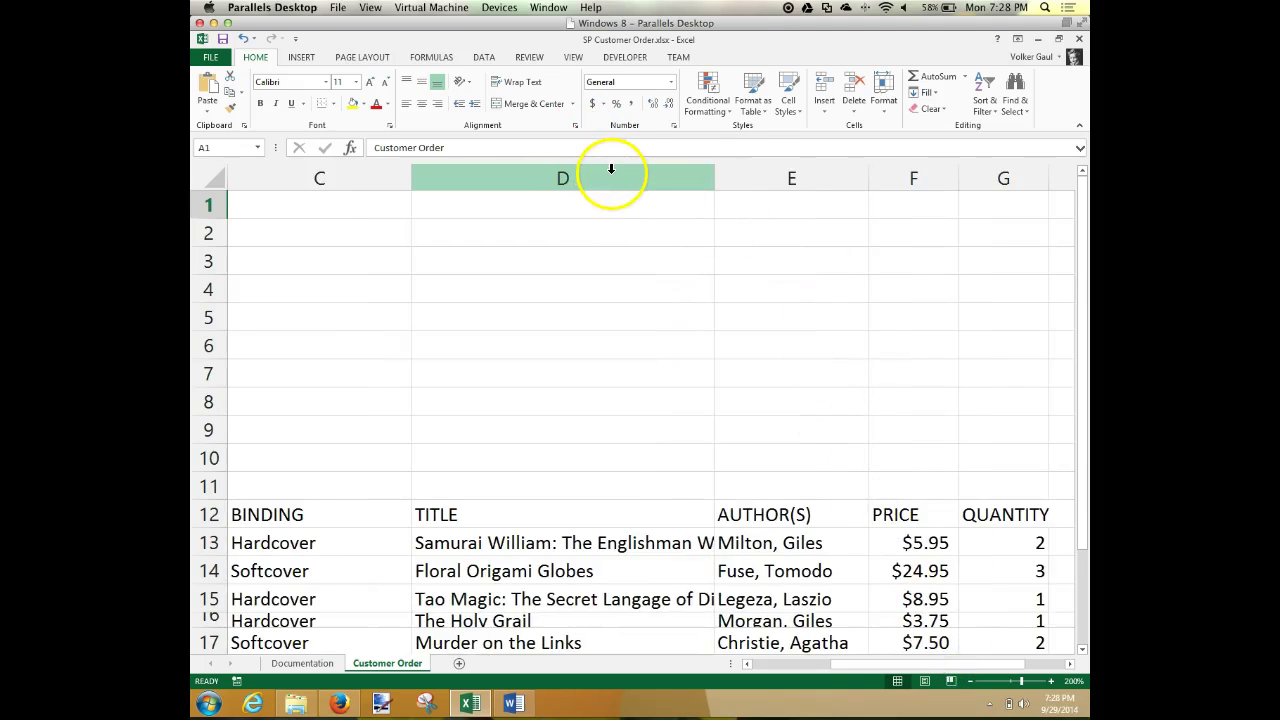
{"action": "right_click", "coordinate": [612, 172]}
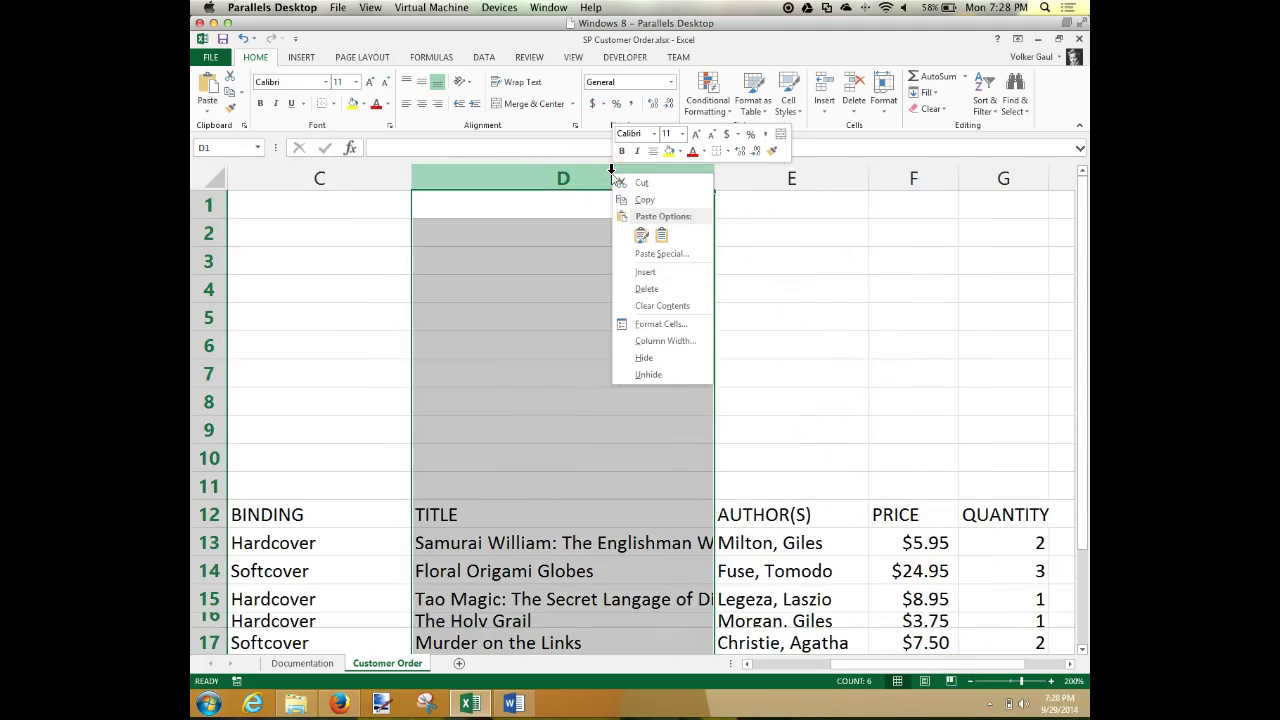
{"action": "left_click", "coordinate": [531, 176]}
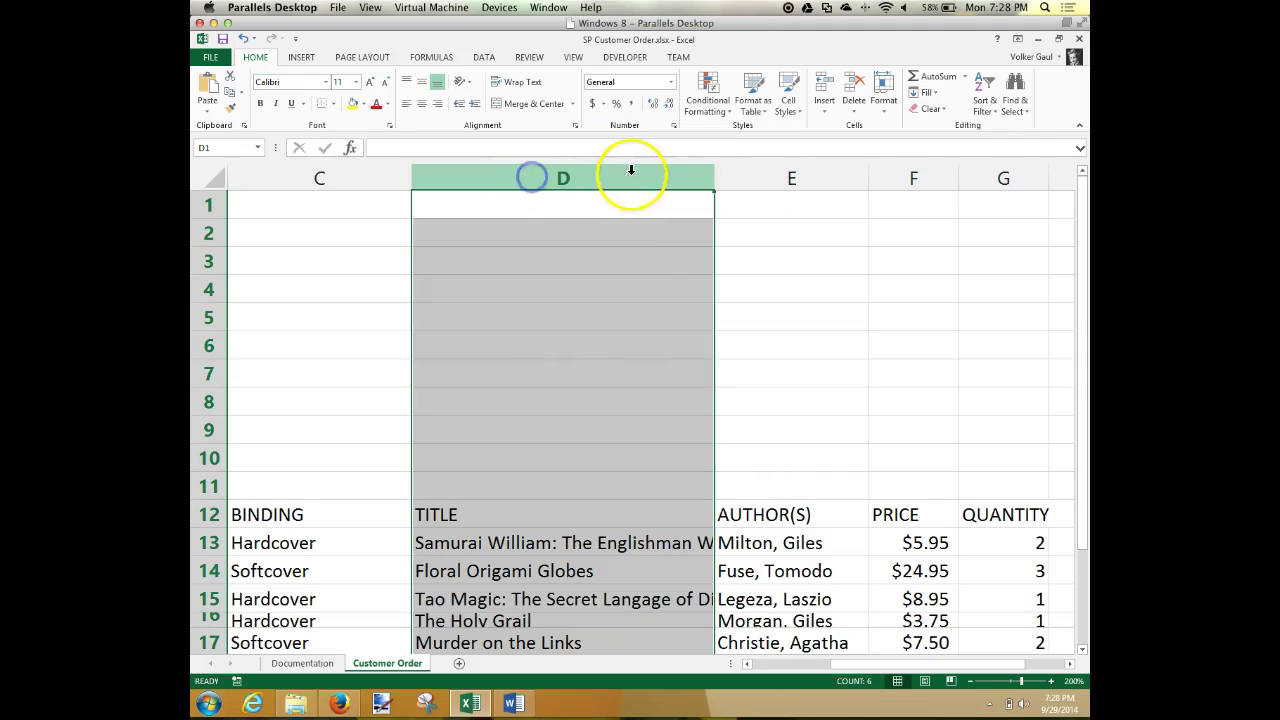
{"action": "double_click", "coordinate": [712, 177]}
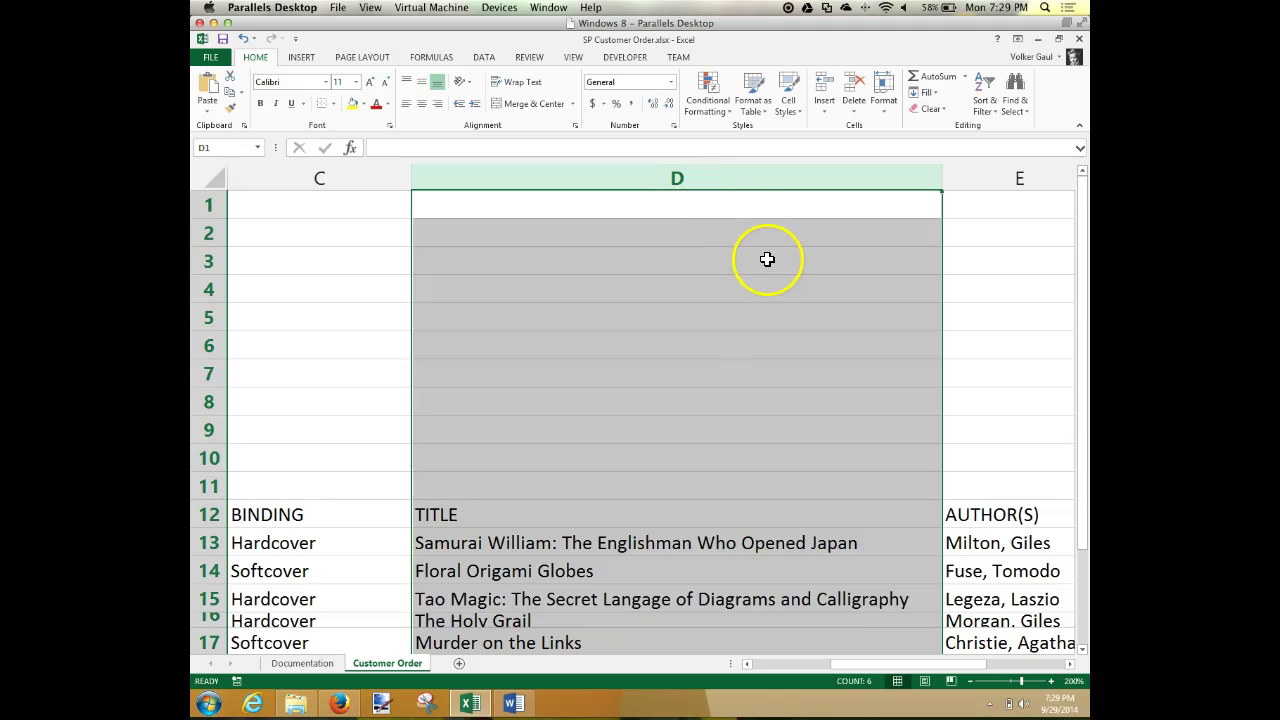
{"action": "left_click_drag", "start_coordinate": [1085, 414], "coordinate": [1085, 540]}
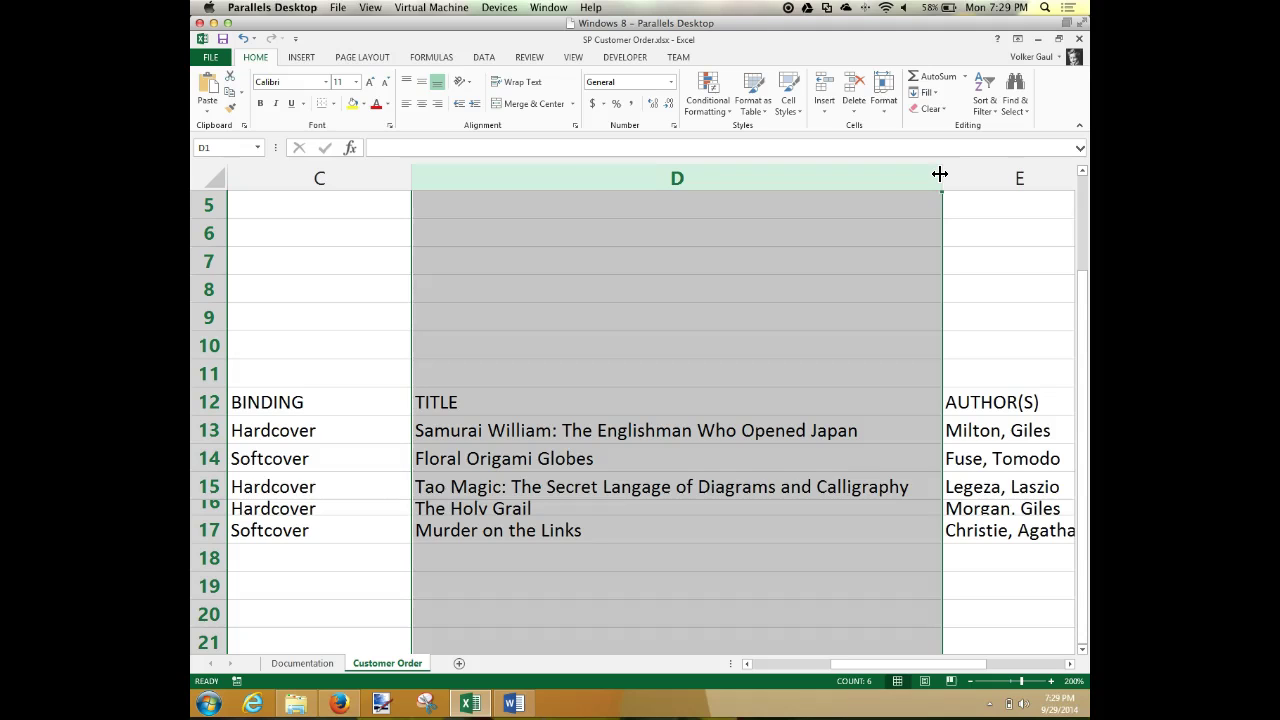
{"action": "key", "text": "ctrl+z"}
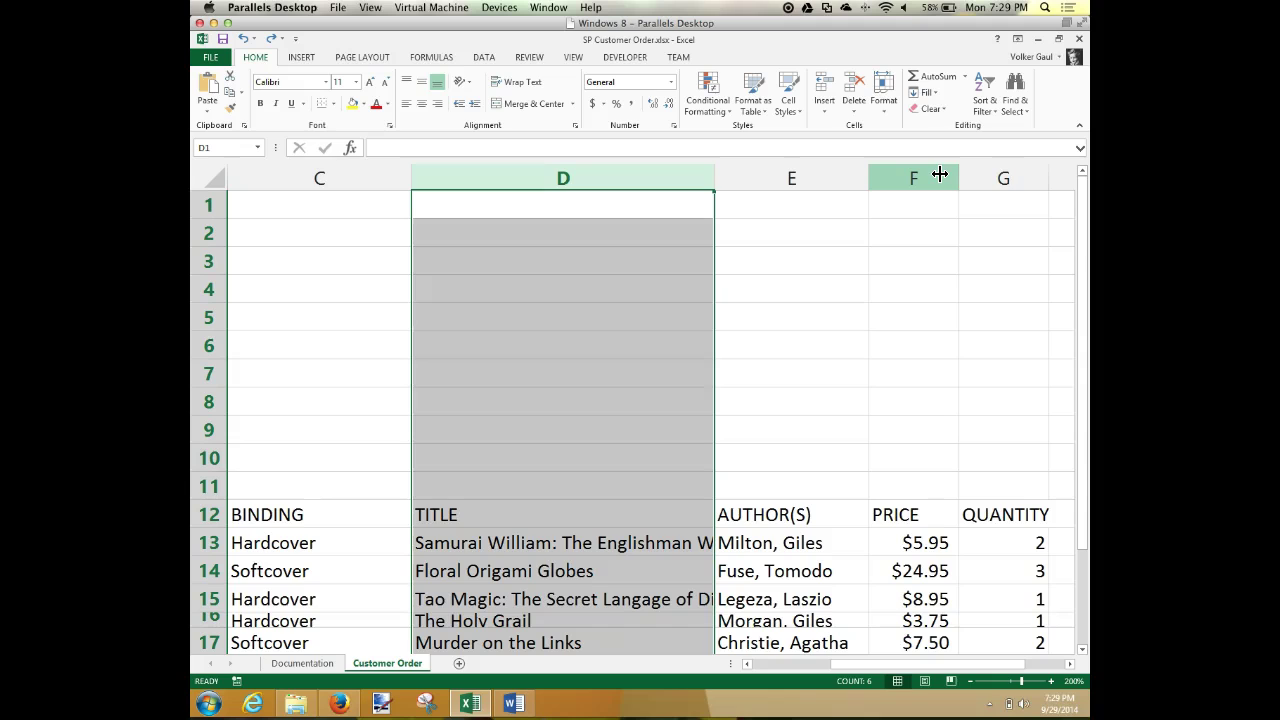
Step: Check the exact column width of column D and leave it as it is
{"action": "right_click", "coordinate": [650, 177]}
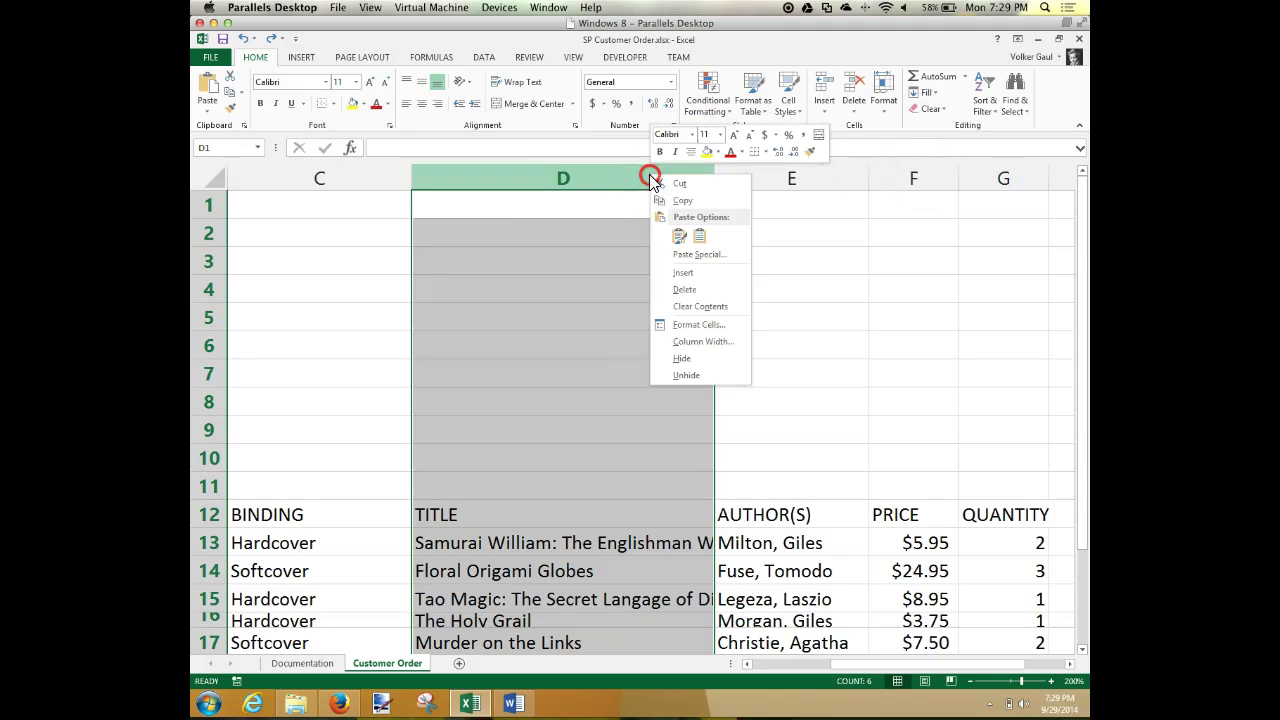
{"action": "left_click", "coordinate": [707, 342]}
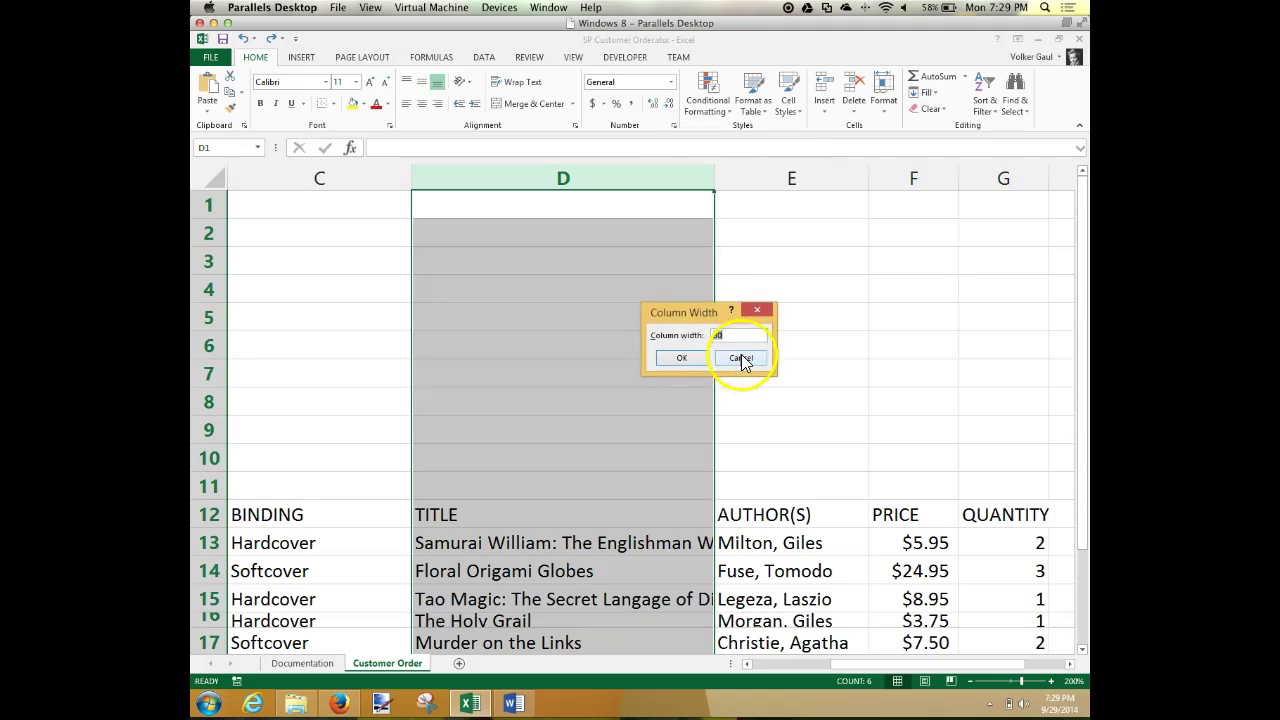
{"action": "left_click", "coordinate": [741, 358]}
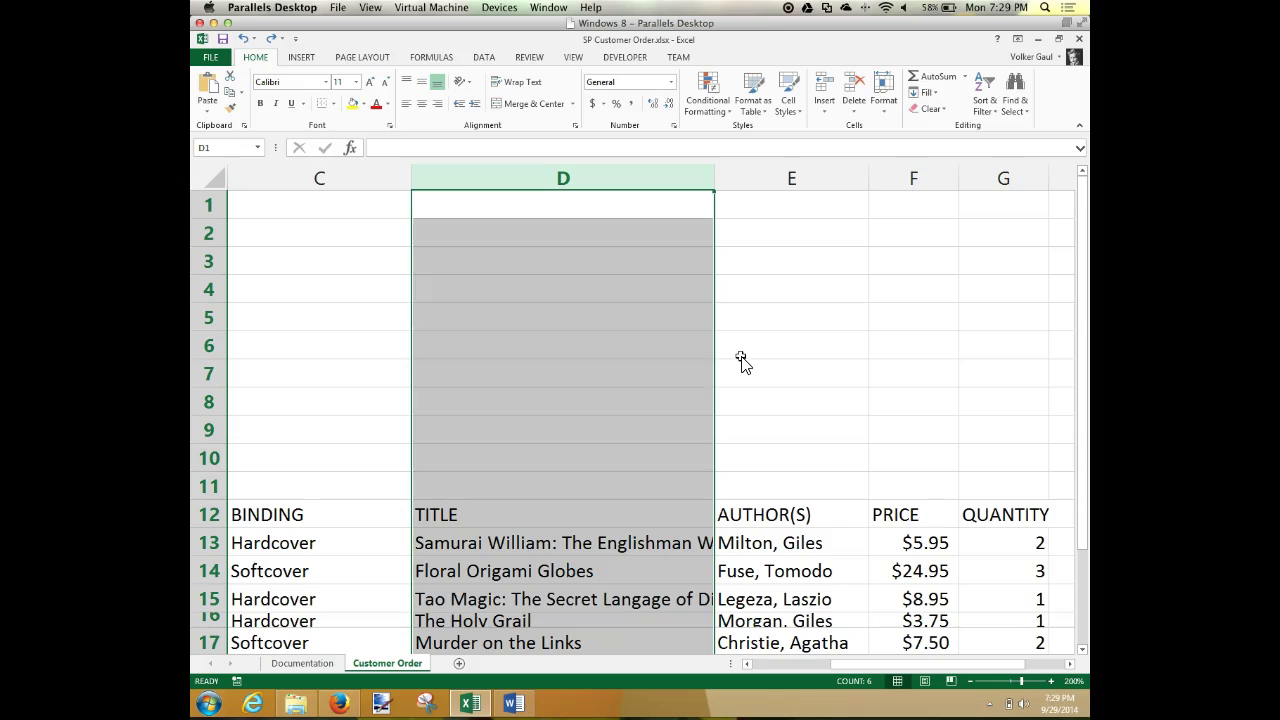
Step: Try splitting the customer's address in cell B6 onto two lines with a line break before the street name's second word, and undo it
{"action": "left_click_drag", "start_coordinate": [890, 665], "coordinate": [731, 655]}
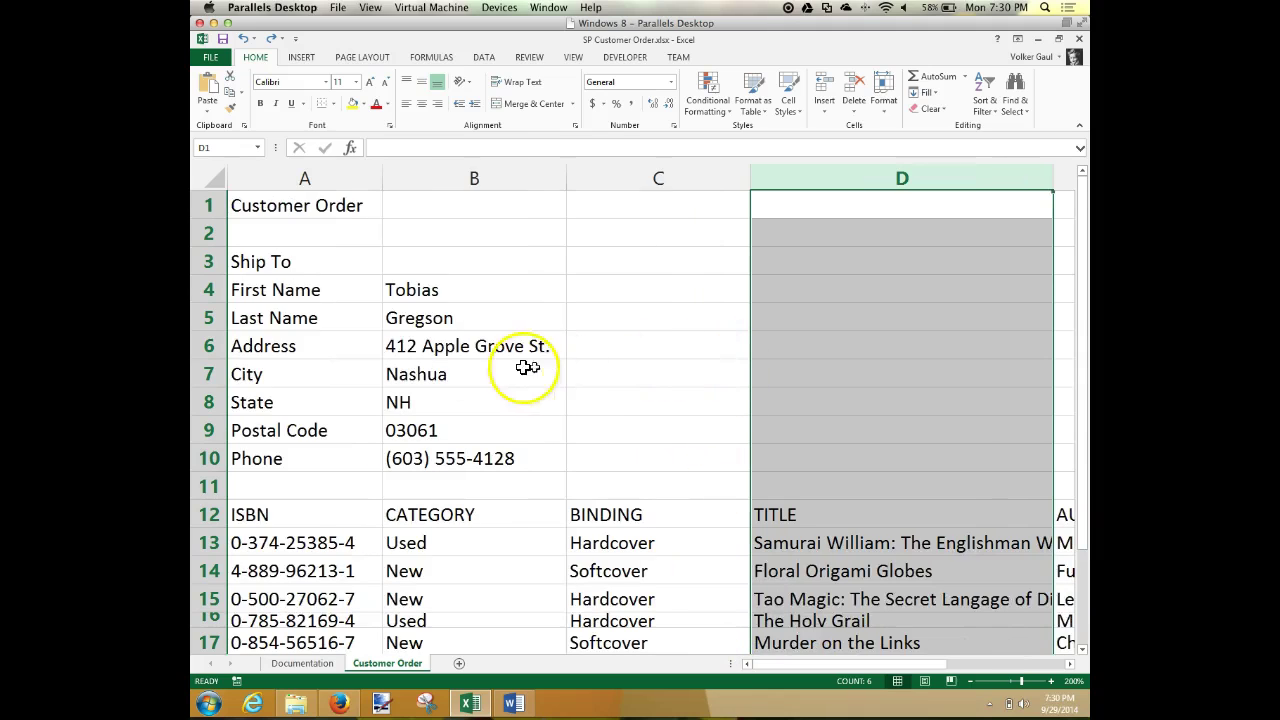
{"action": "left_click", "coordinate": [258, 526]}
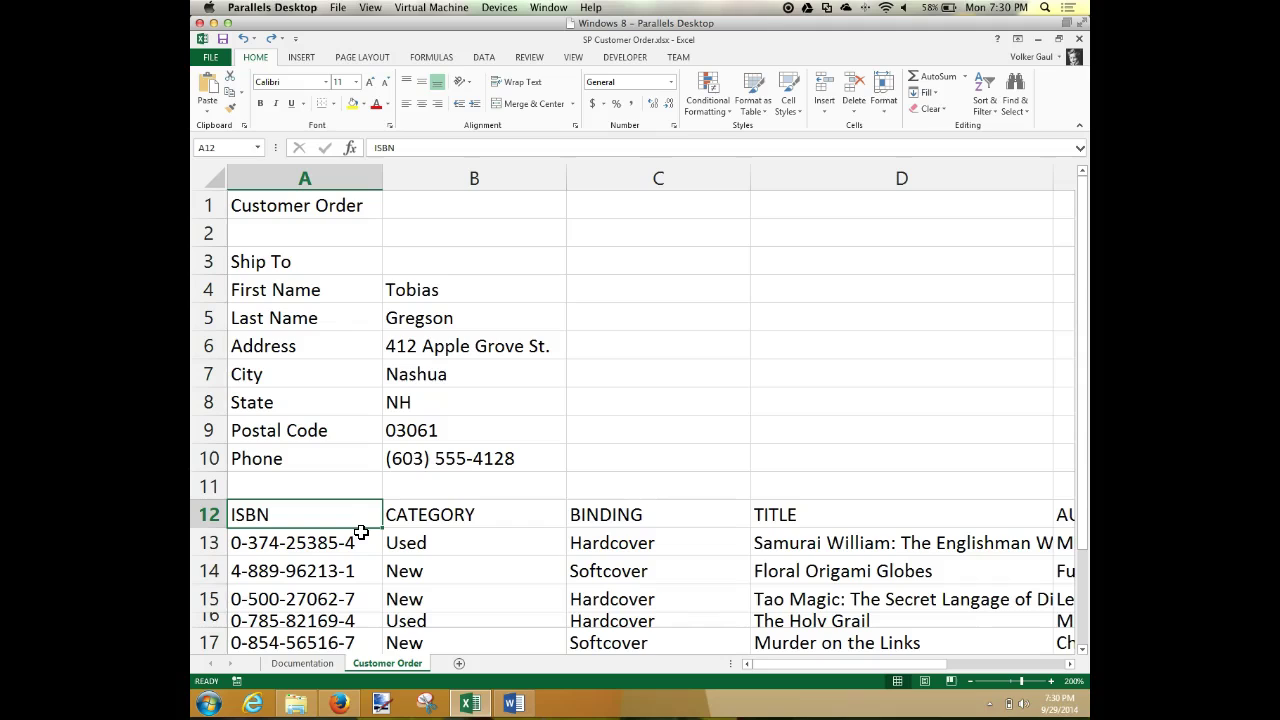
{"action": "left_click", "coordinate": [496, 345]}
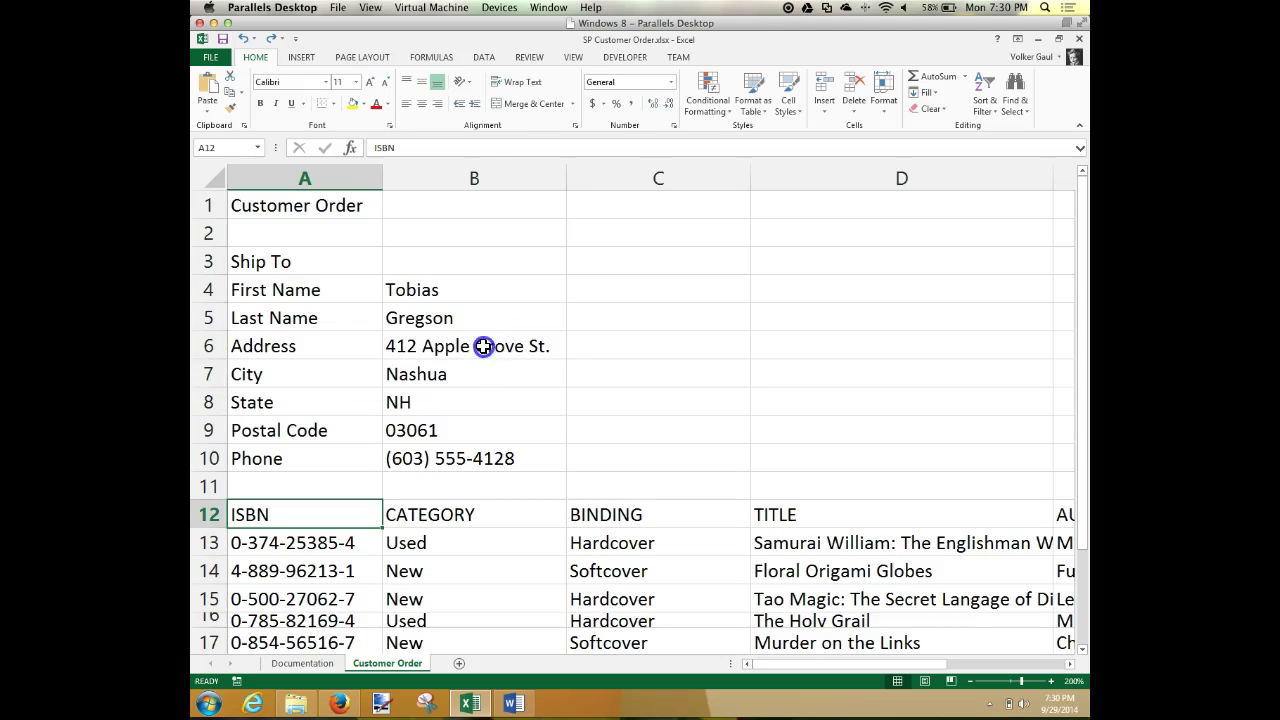
{"action": "left_click", "coordinate": [418, 147]}
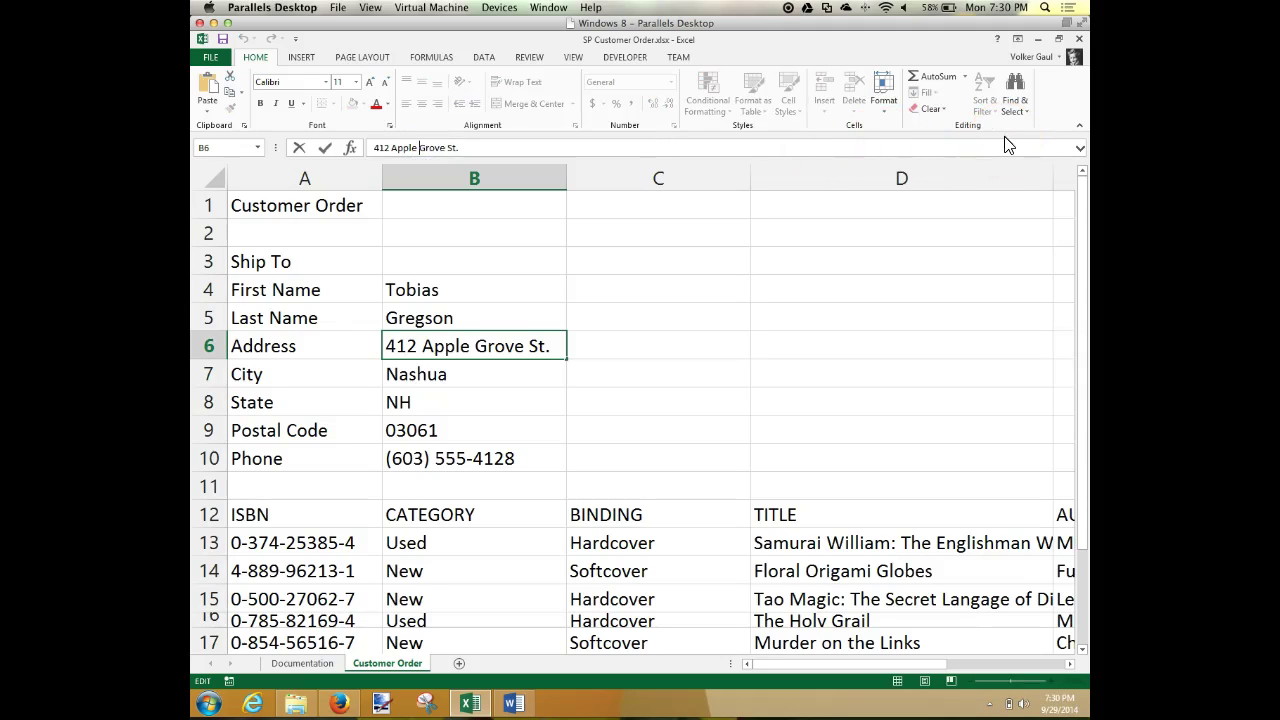
{"action": "key", "text": "BackSpace"}
{"action": "key", "text": "BackSpace"}
{"action": "key", "text": "BackSpace"}
{"action": "key", "text": "BackSpace"}
{"action": "key", "text": "BackSpace"}
{"action": "key", "text": "BackSpace"}
{"action": "key", "text": "BackSpace"}
{"action": "key", "text": "BackSpace"}
{"action": "key", "text": "BackSpace"}
{"action": "key", "text": "BackSpace"}
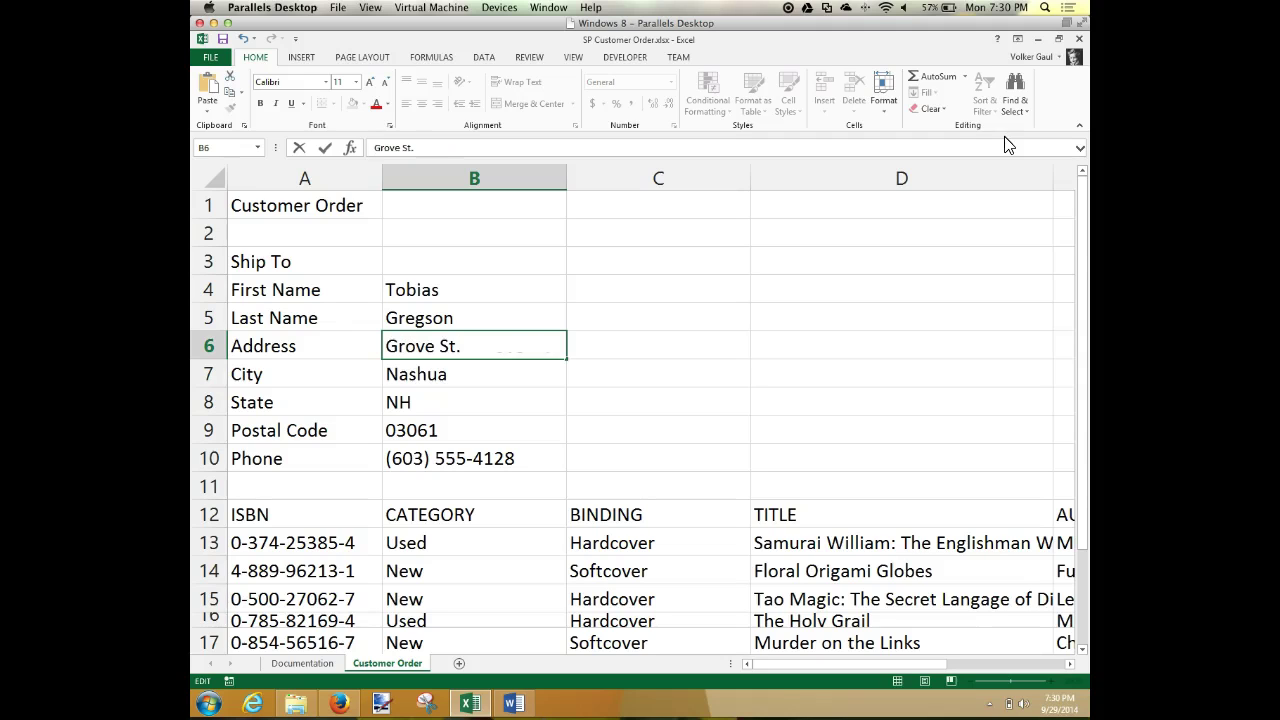
{"action": "left_click", "coordinate": [645, 358]}
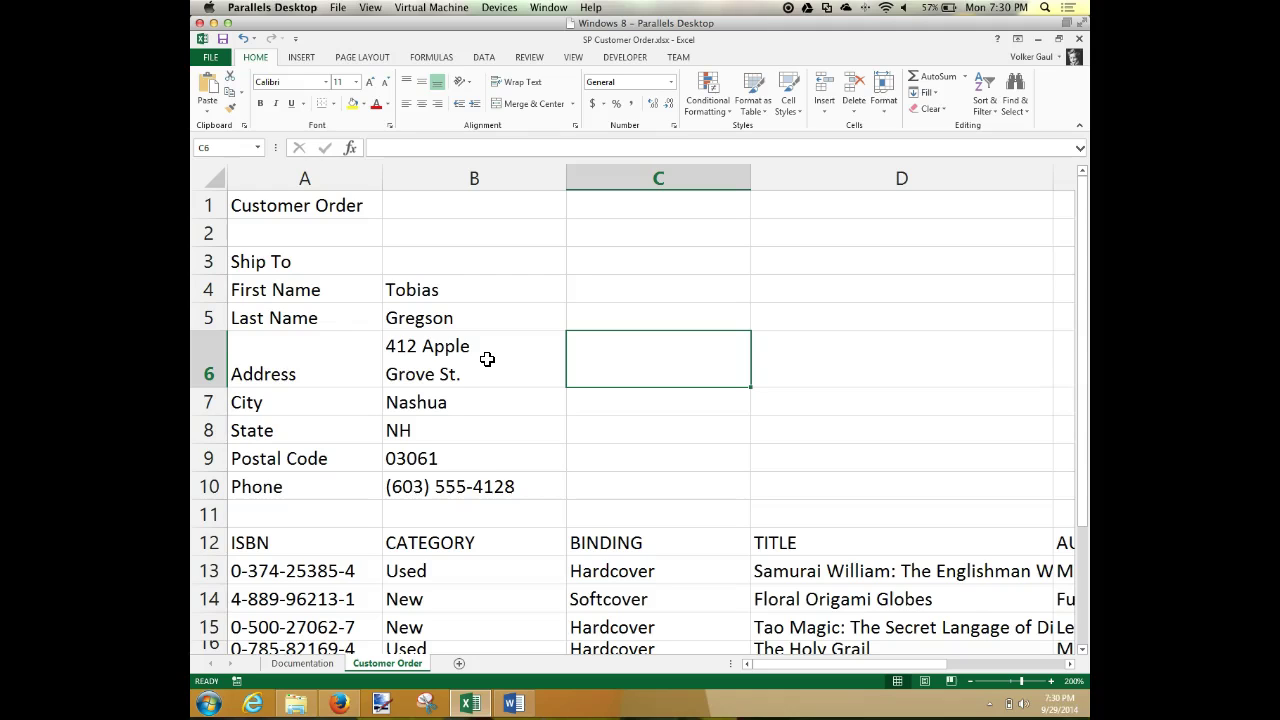
{"action": "left_click", "coordinate": [487, 359]}
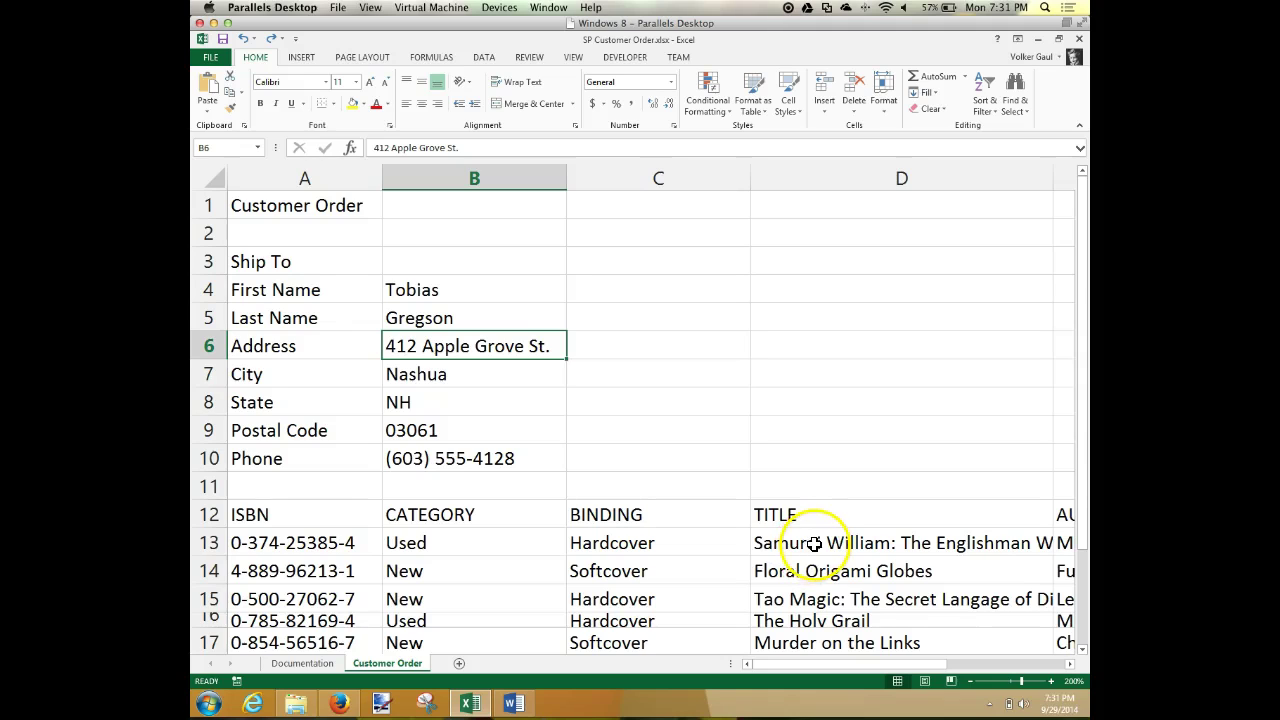
Step: Wrap the text of the book titles in cells D13:D17 within the column width
{"action": "left_click_drag", "start_coordinate": [806, 545], "coordinate": [796, 643]}
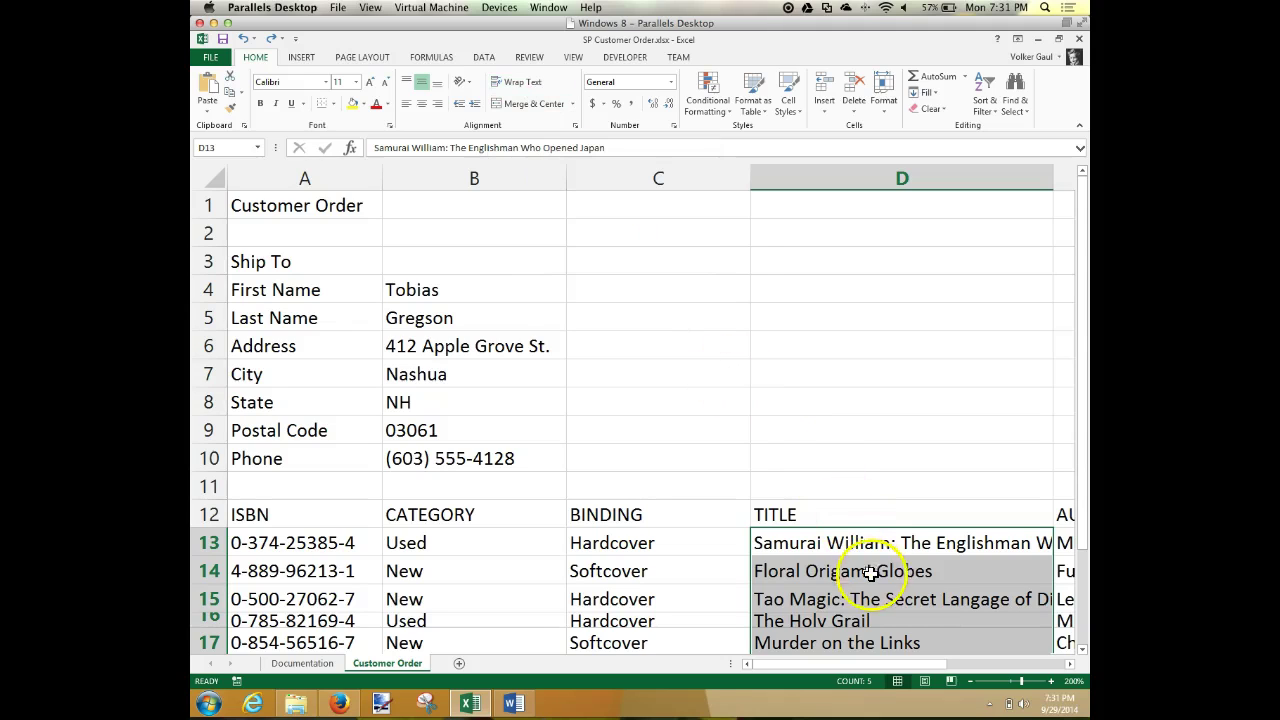
{"action": "left_click", "coordinate": [515, 84]}
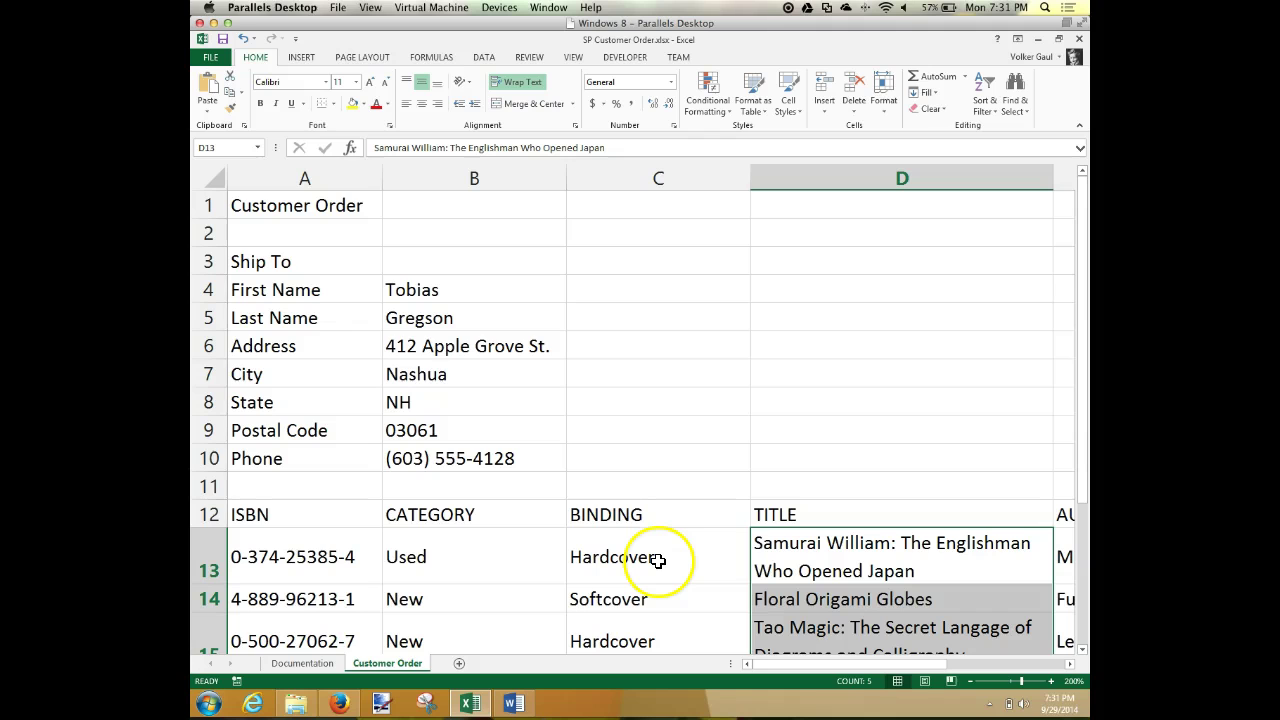
Step: Top-align the contents of all book order rows in the range A13:G17
{"action": "left_click", "coordinate": [970, 681]}
{"action": "left_click", "coordinate": [970, 681]}
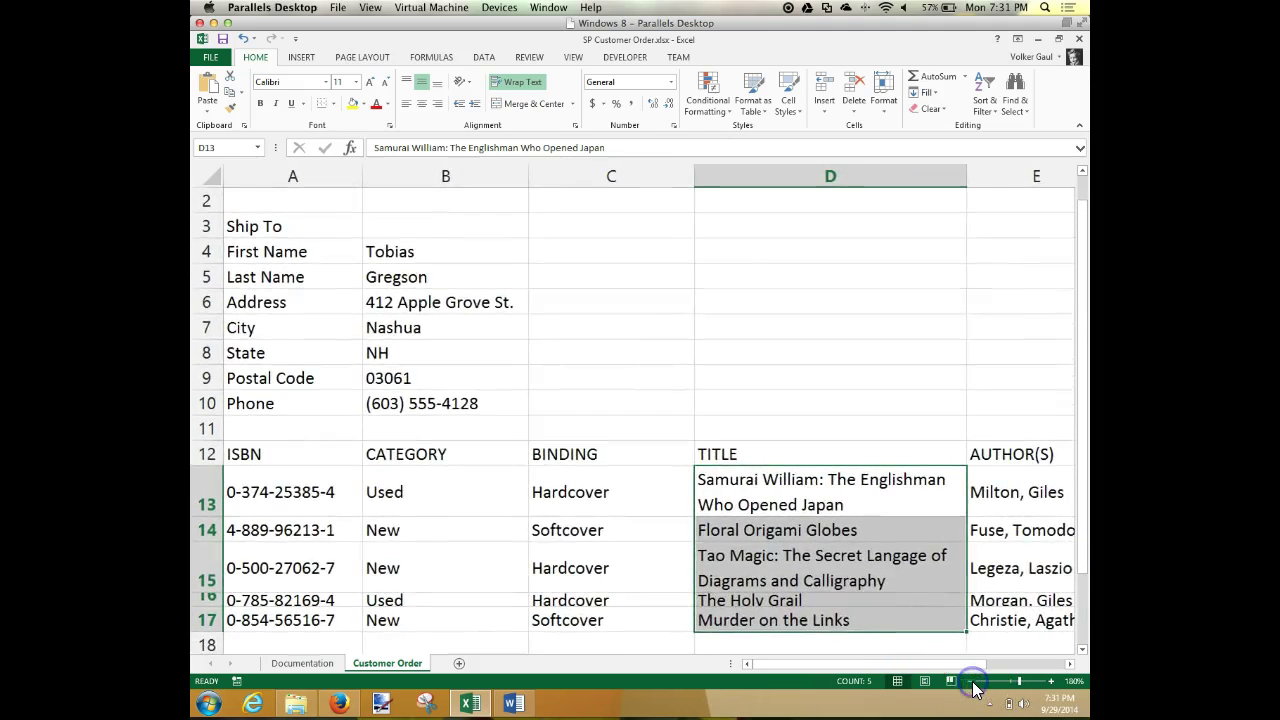
{"action": "left_click", "coordinate": [970, 681]}
{"action": "left_click", "coordinate": [970, 681]}
{"action": "left_click", "coordinate": [970, 681]}
{"action": "left_click", "coordinate": [970, 681]}
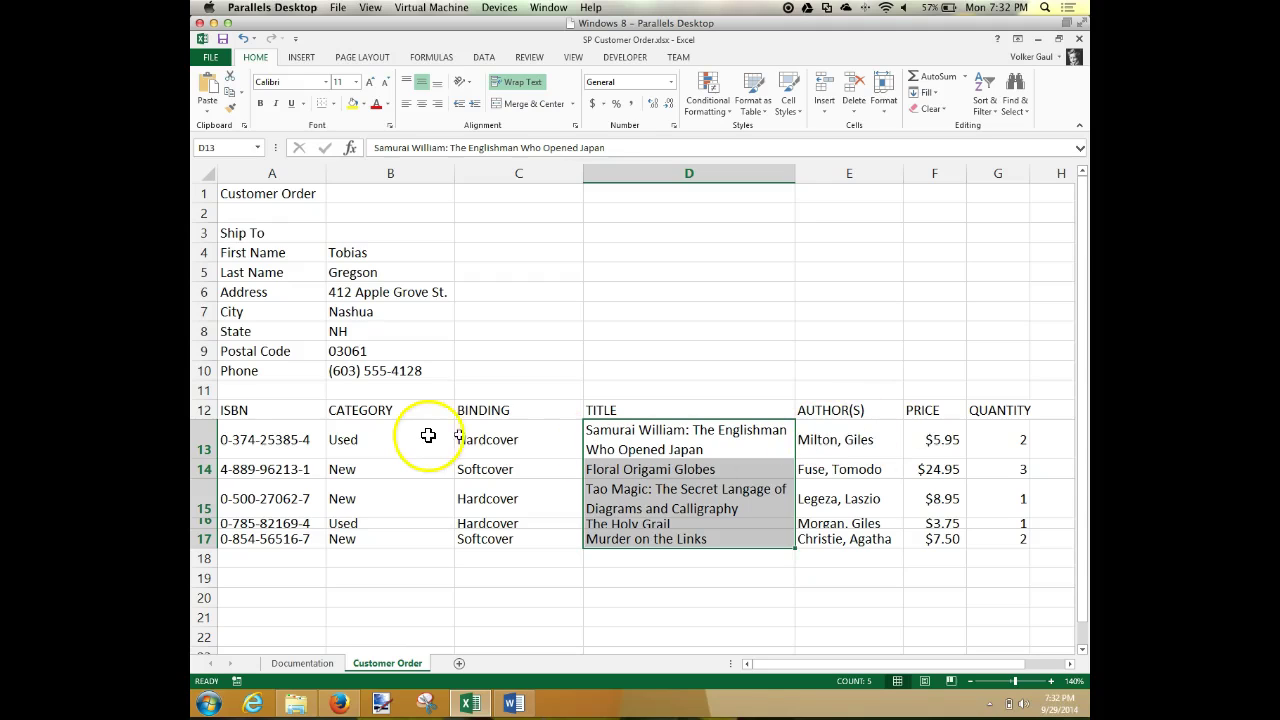
{"action": "left_click_drag", "start_coordinate": [260, 436], "coordinate": [1016, 542]}
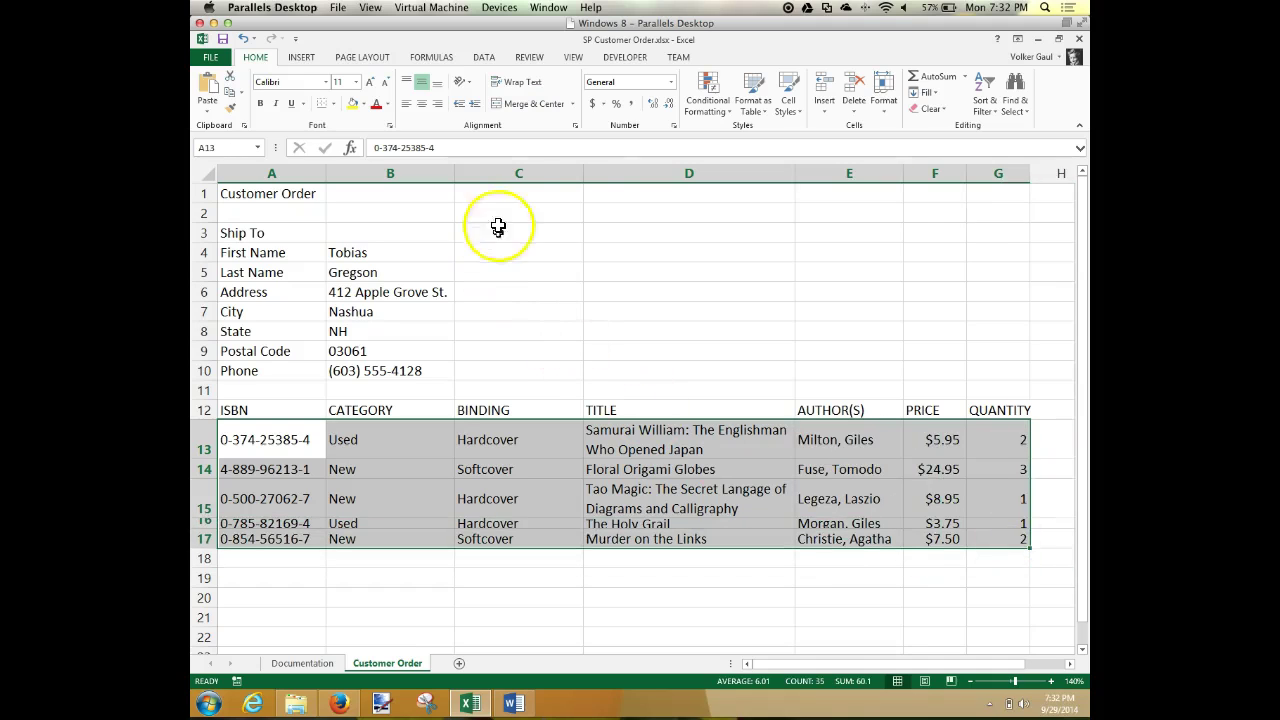
{"action": "left_click", "coordinate": [437, 90]}
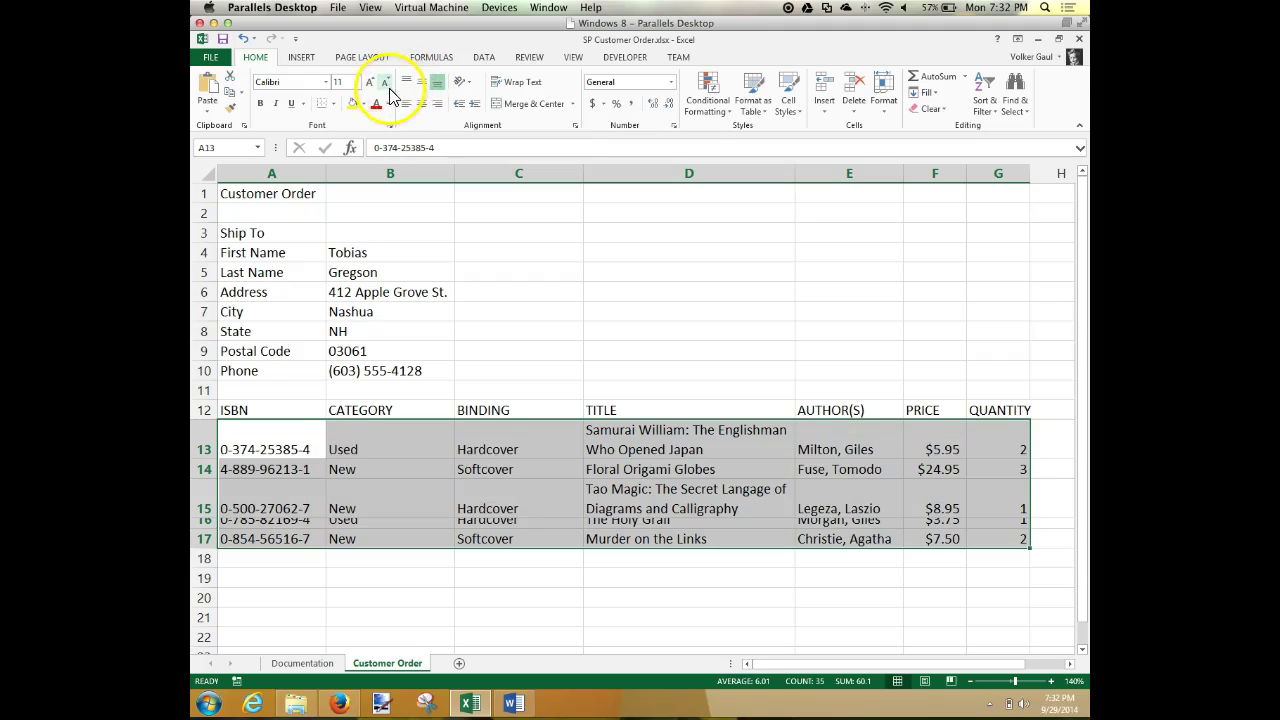
{"action": "left_click", "coordinate": [408, 85]}
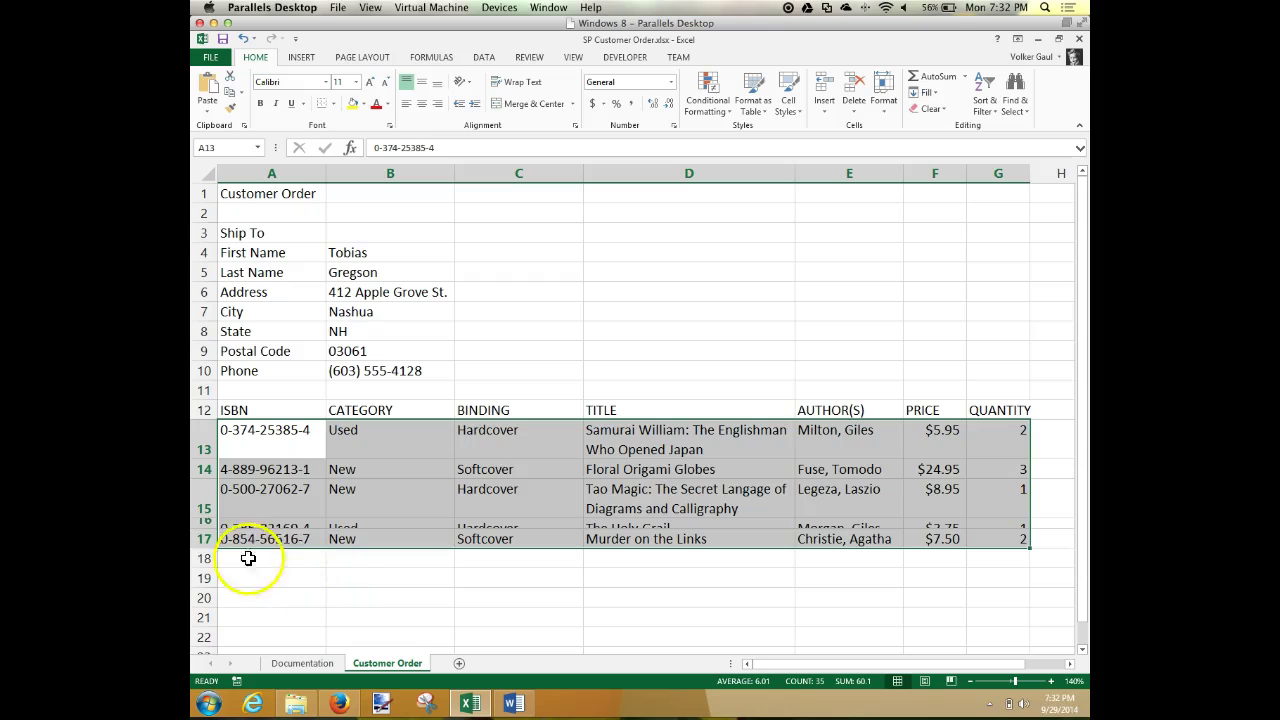
Step: Auto-fit the heights of the book order rows 13 through 17 to their contents
{"action": "left_click", "coordinate": [312, 584]}
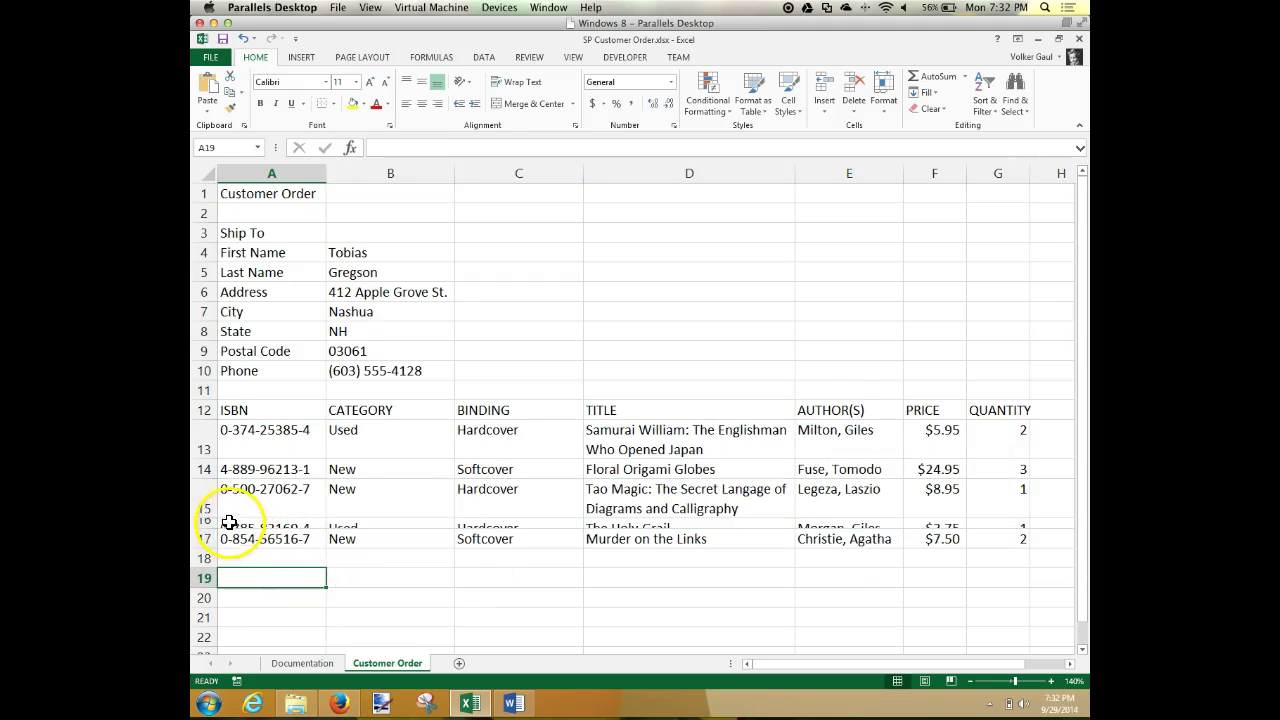
{"action": "left_click_drag", "start_coordinate": [203, 440], "coordinate": [196, 540]}
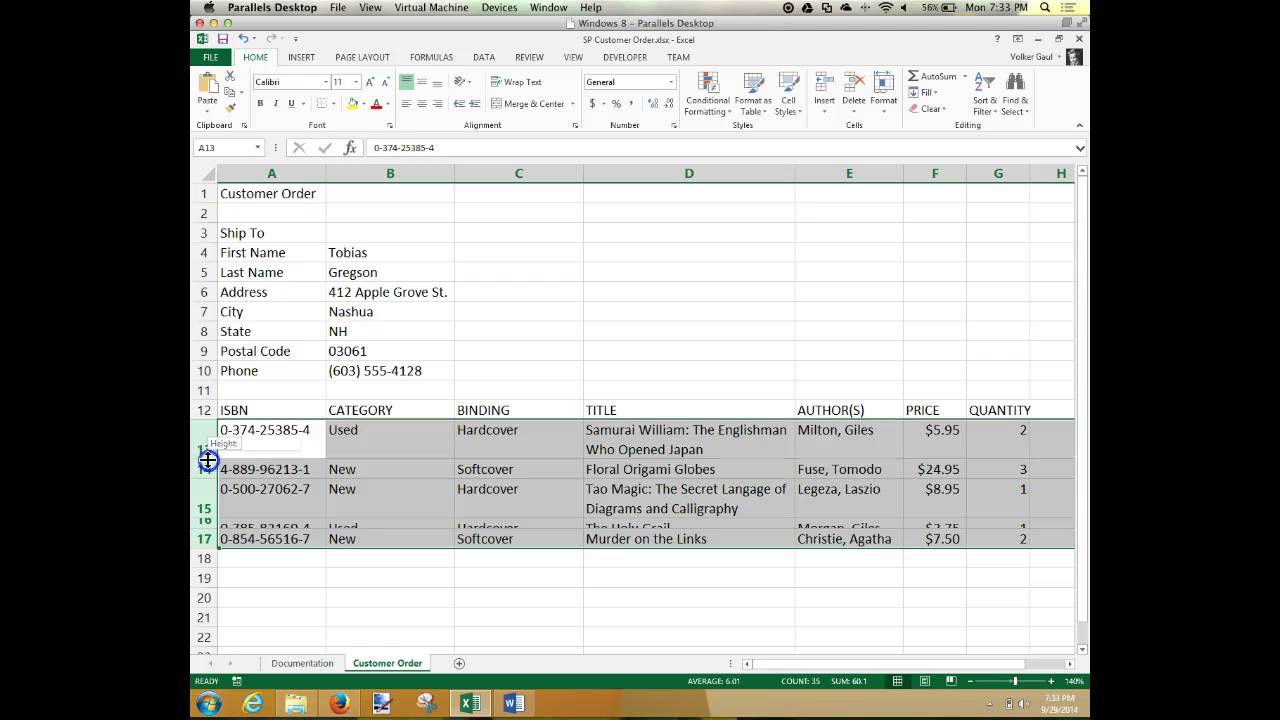
{"action": "double_click", "coordinate": [207, 459]}
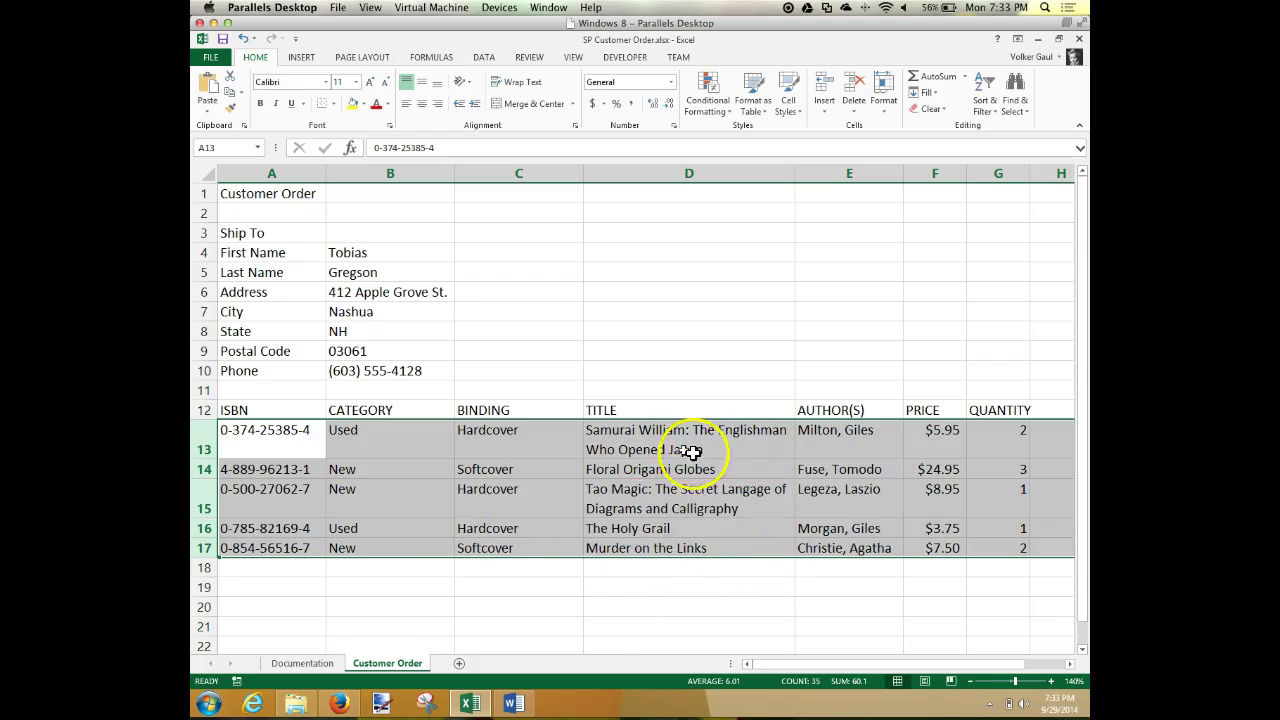
{"action": "left_click_drag", "start_coordinate": [286, 564], "coordinate": [285, 567]}
{"action": "left_click", "coordinate": [285, 567]}
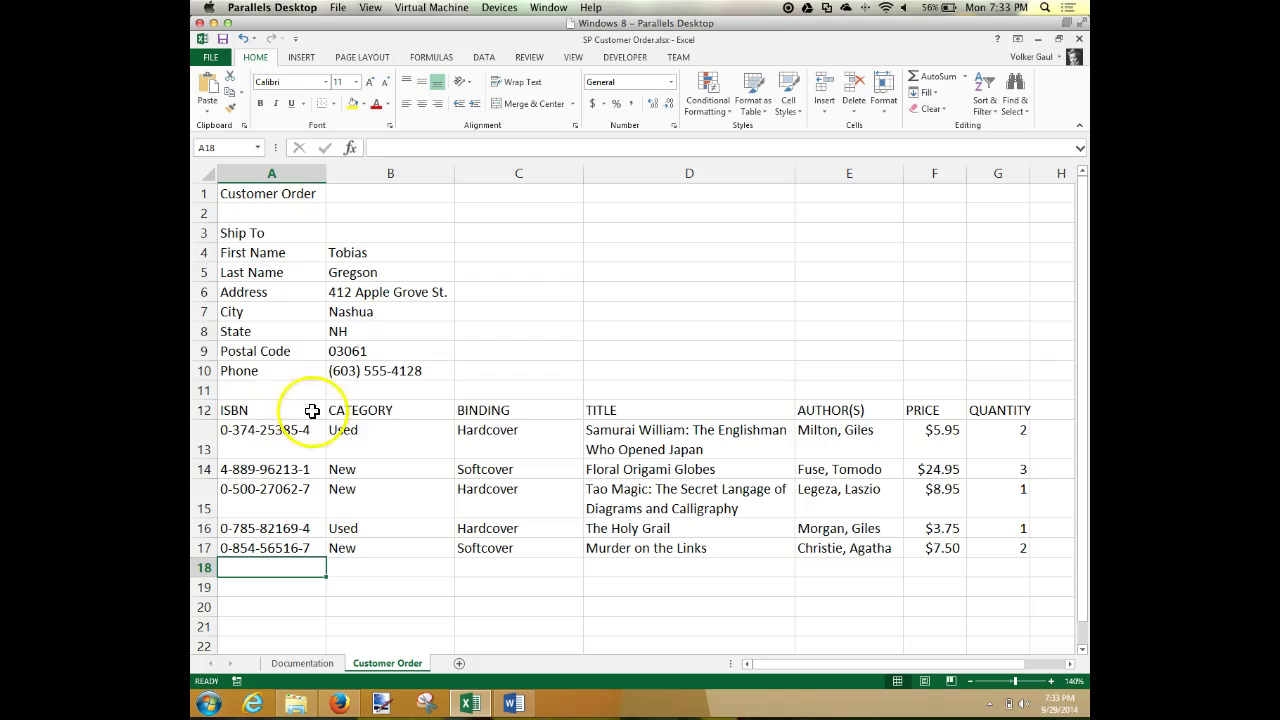
Step: Increase the height of the column heading row 12 to about twice the standard row height and save the workbook
{"action": "right_click", "coordinate": [208, 414]}
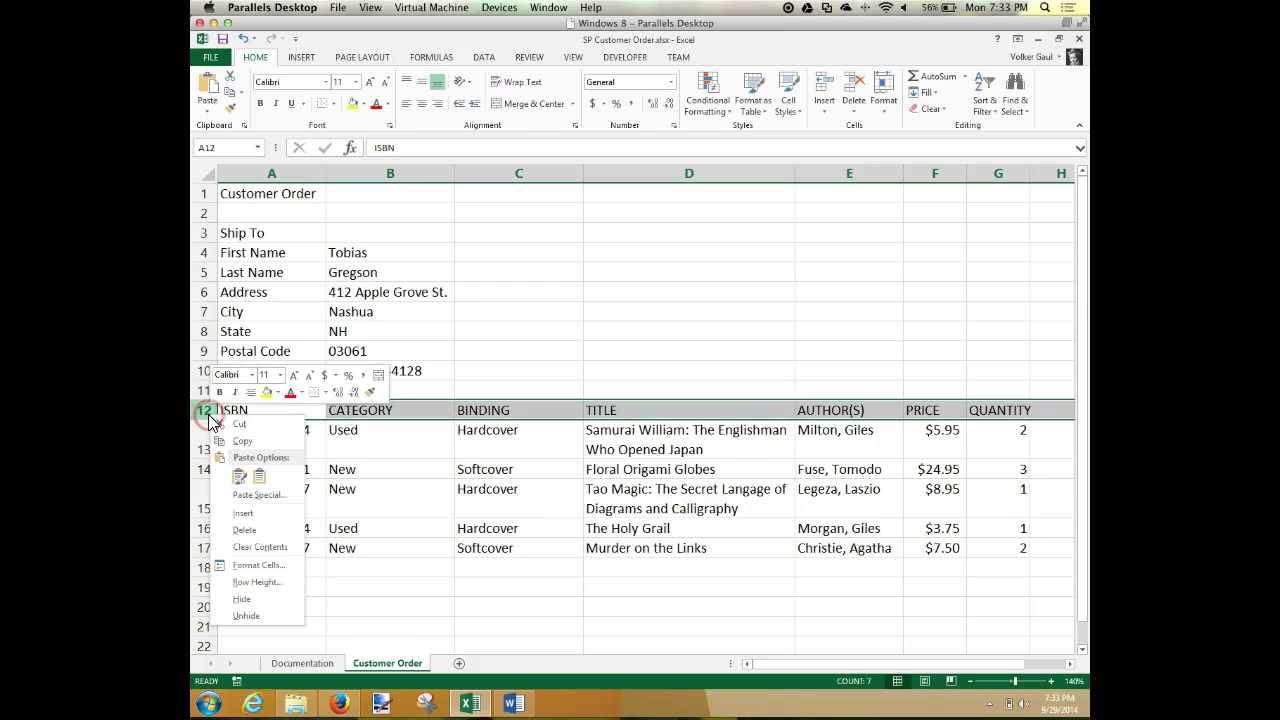
{"action": "left_click", "coordinate": [268, 586]}
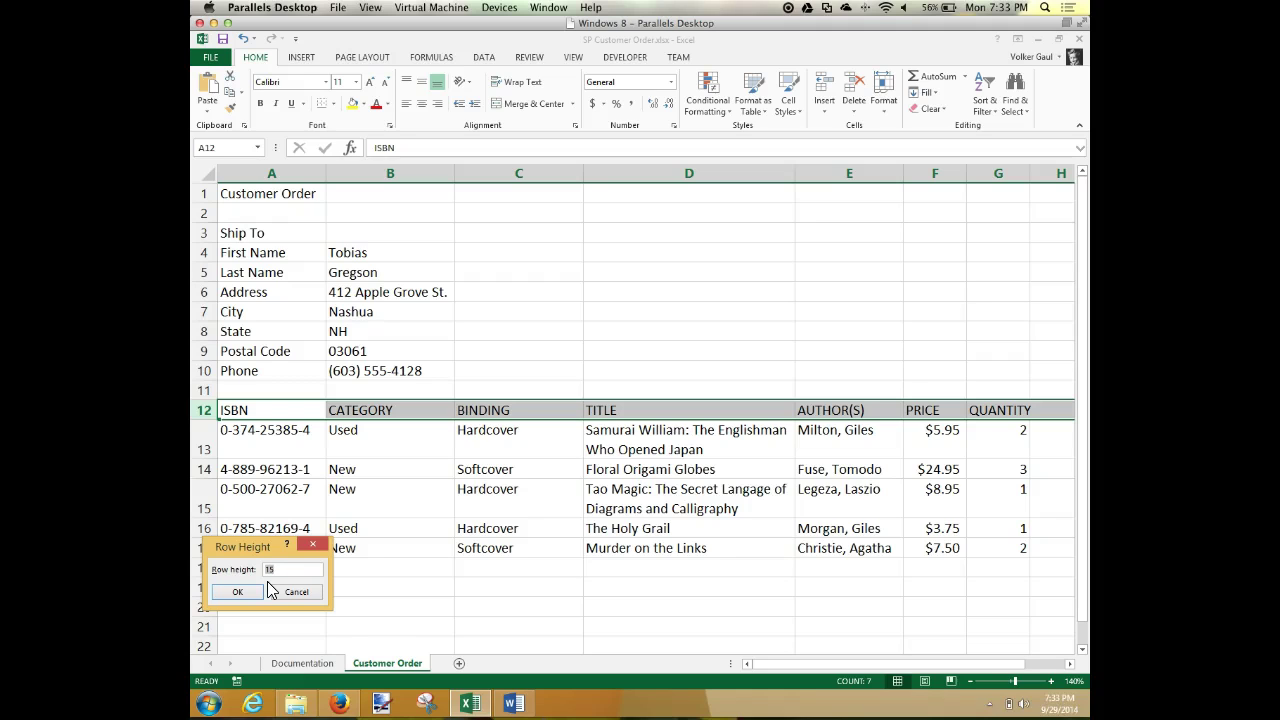
{"action": "key", "text": "Return"}
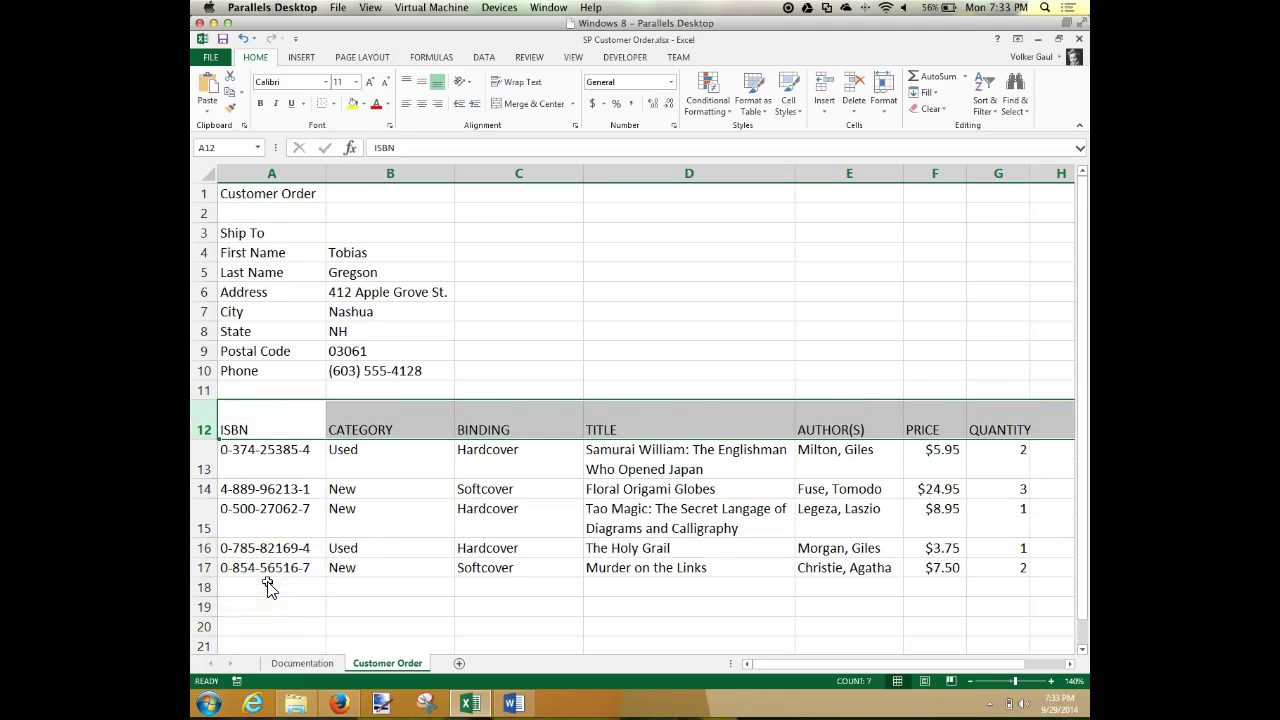
{"action": "left_click", "coordinate": [607, 356]}
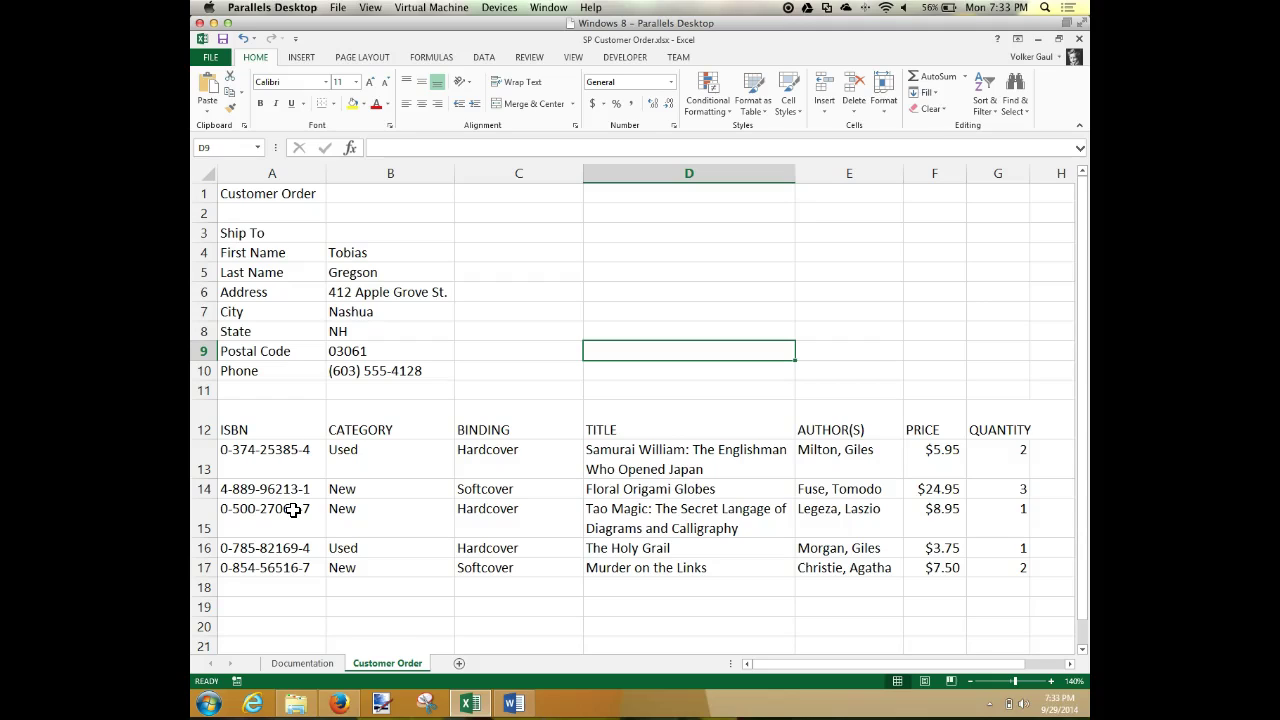
{"action": "left_click", "coordinate": [223, 39]}
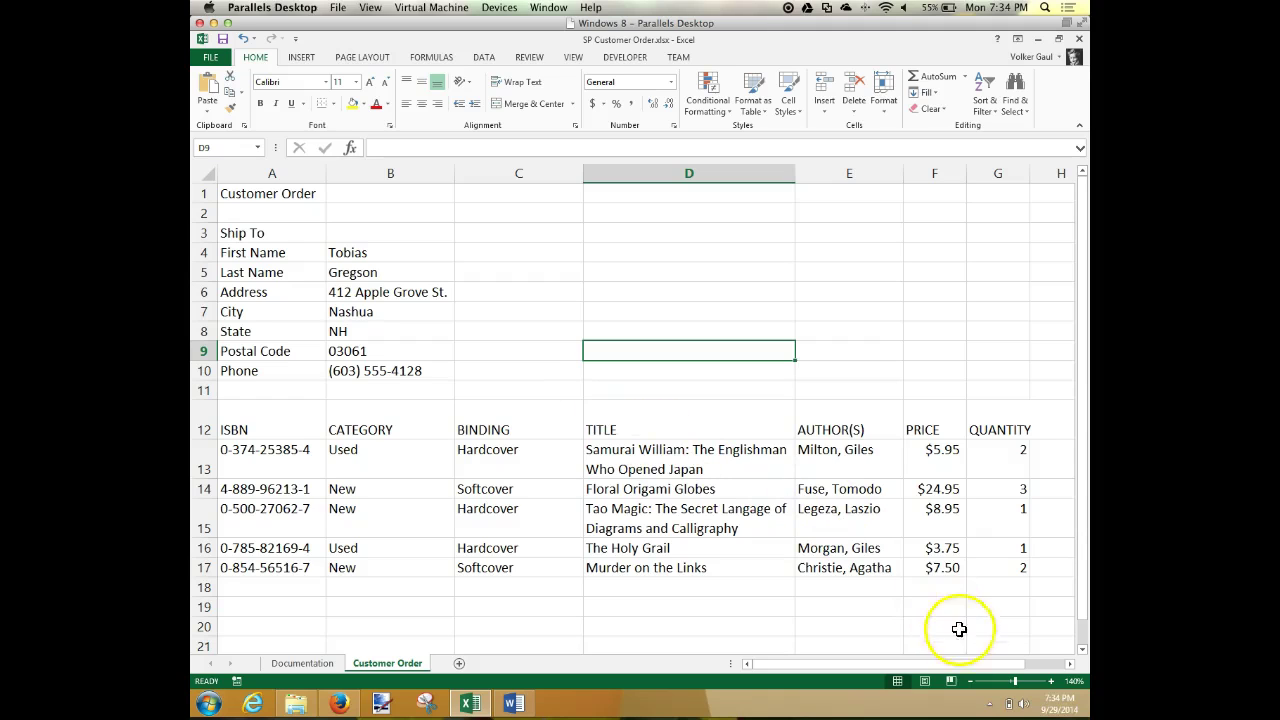
Step: Enter the column heading CHARGE in cell H12, beside the QUANTITY heading
{"action": "left_click_drag", "start_coordinate": [977, 668], "coordinate": [1023, 657]}
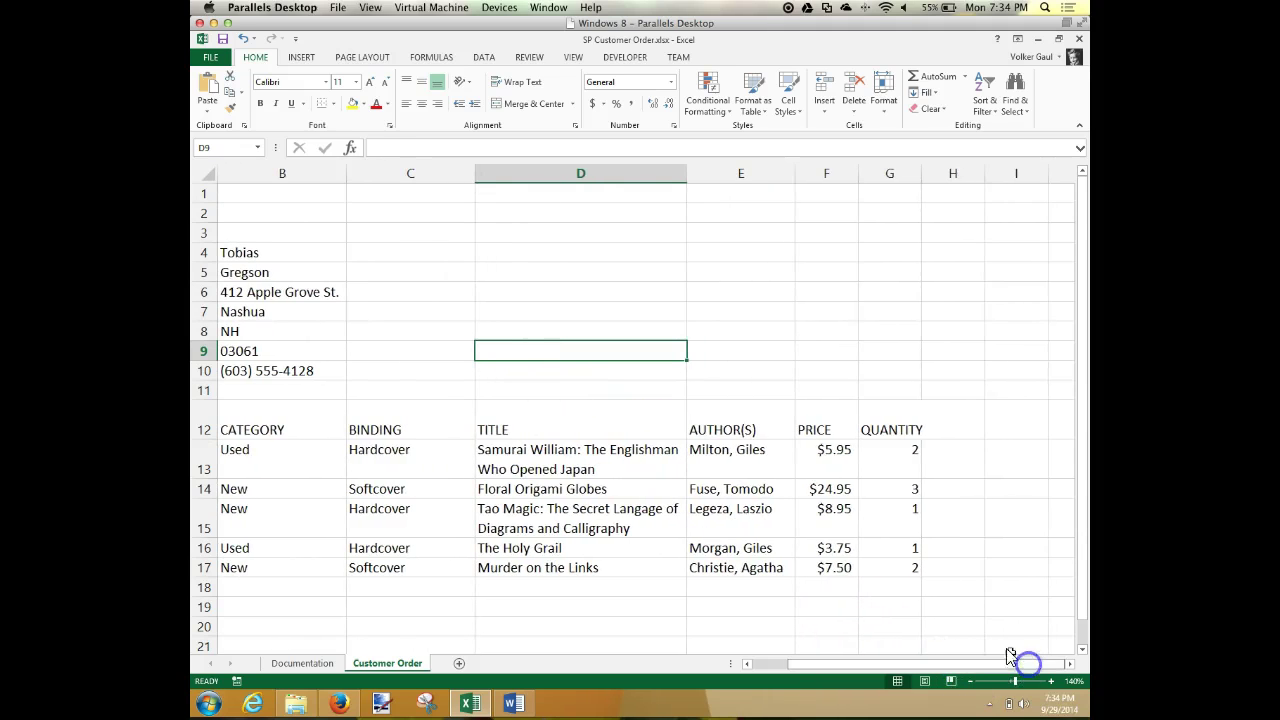
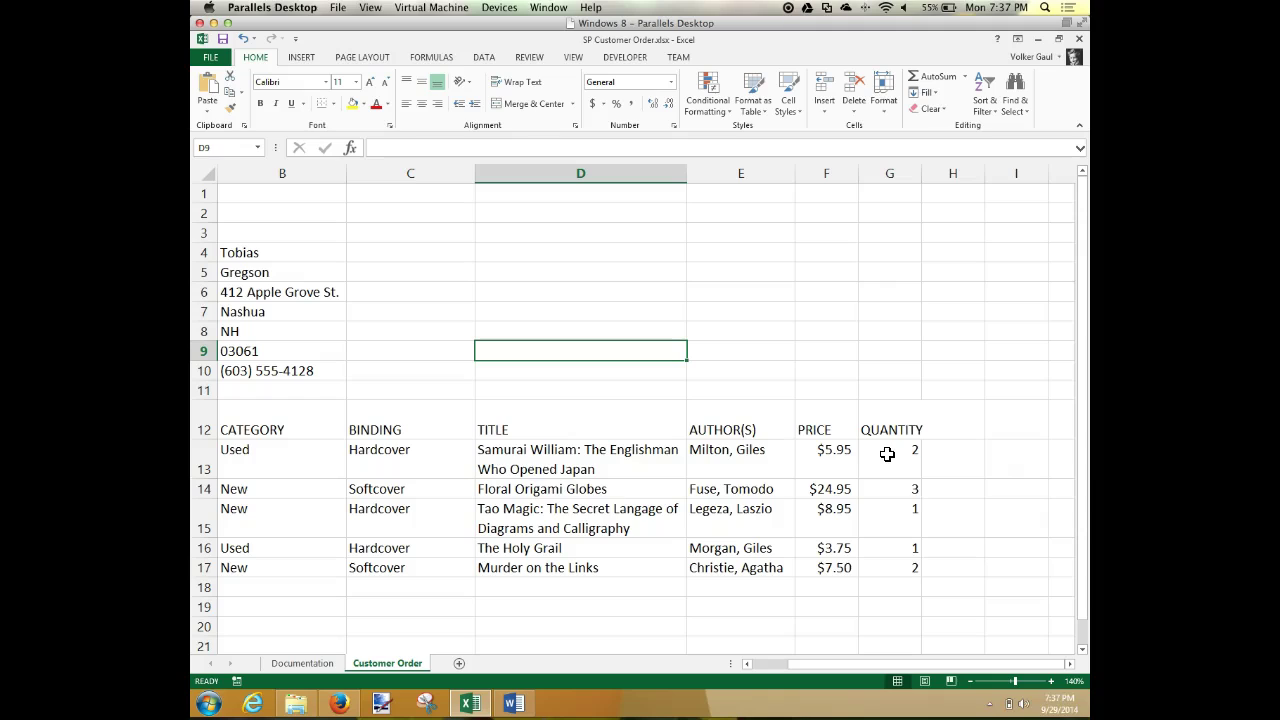
{"action": "left_click", "coordinate": [928, 457]}
{"action": "left_click", "coordinate": [955, 423]}
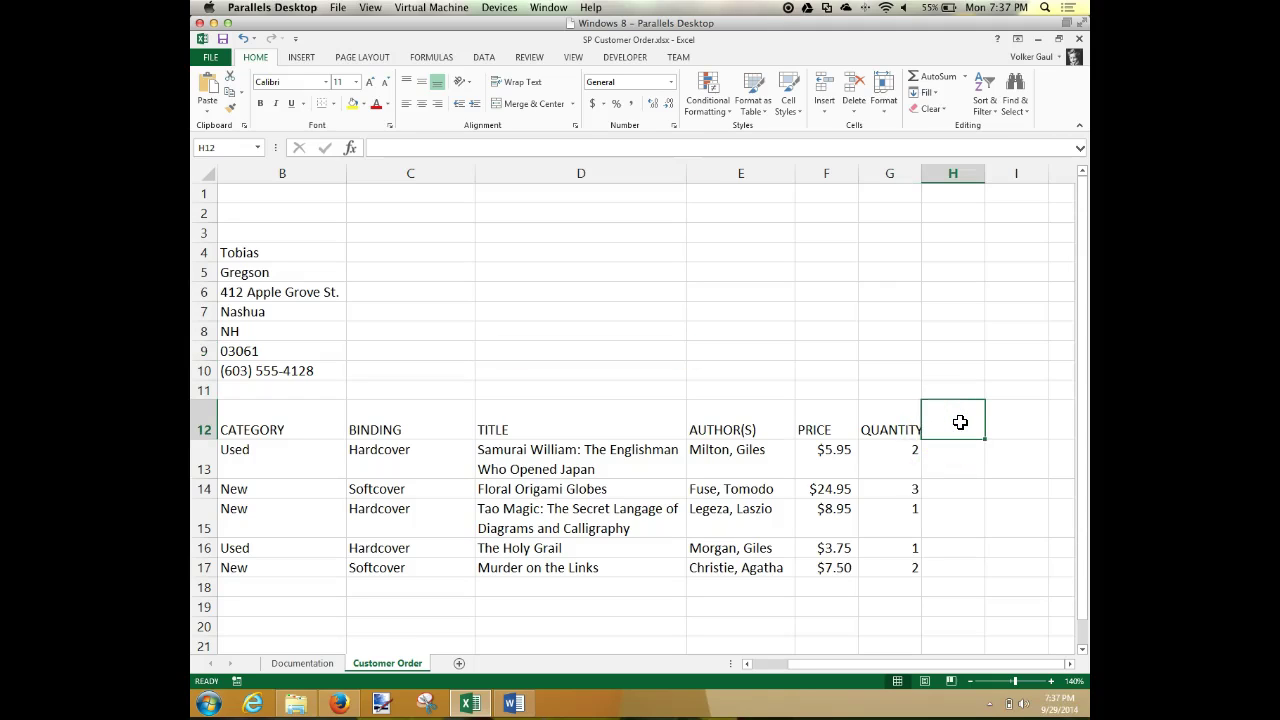
{"action": "type", "text": "CHARGE"}
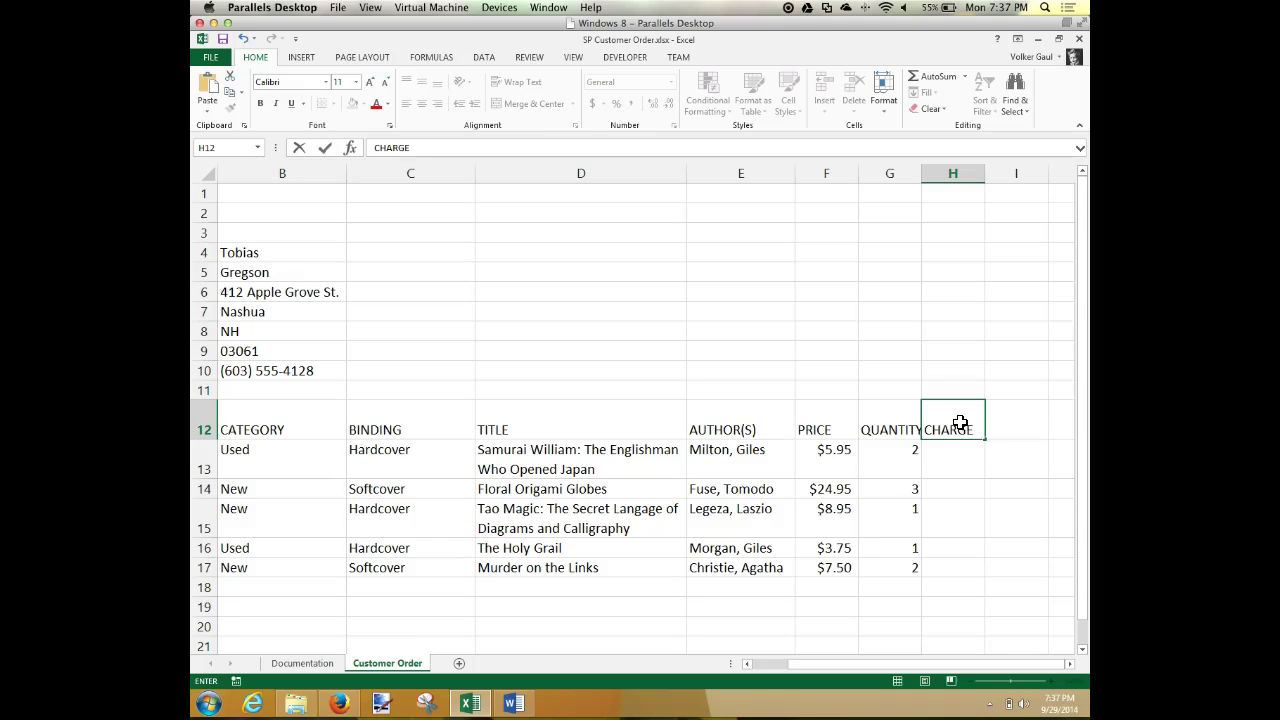
{"action": "key", "text": "Return"}
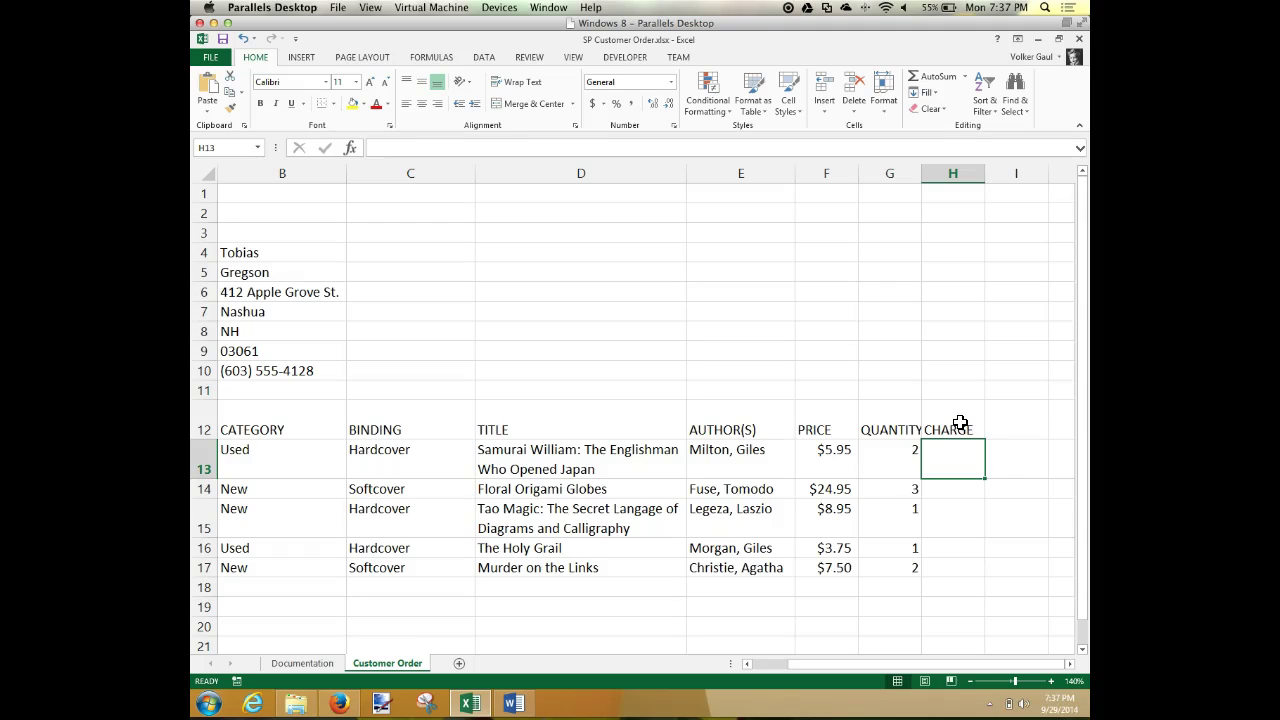
Step: Enter the formula =F13*G13 in cell H13 to multiply the first book's price by its quantity
{"action": "type", "text": "="}
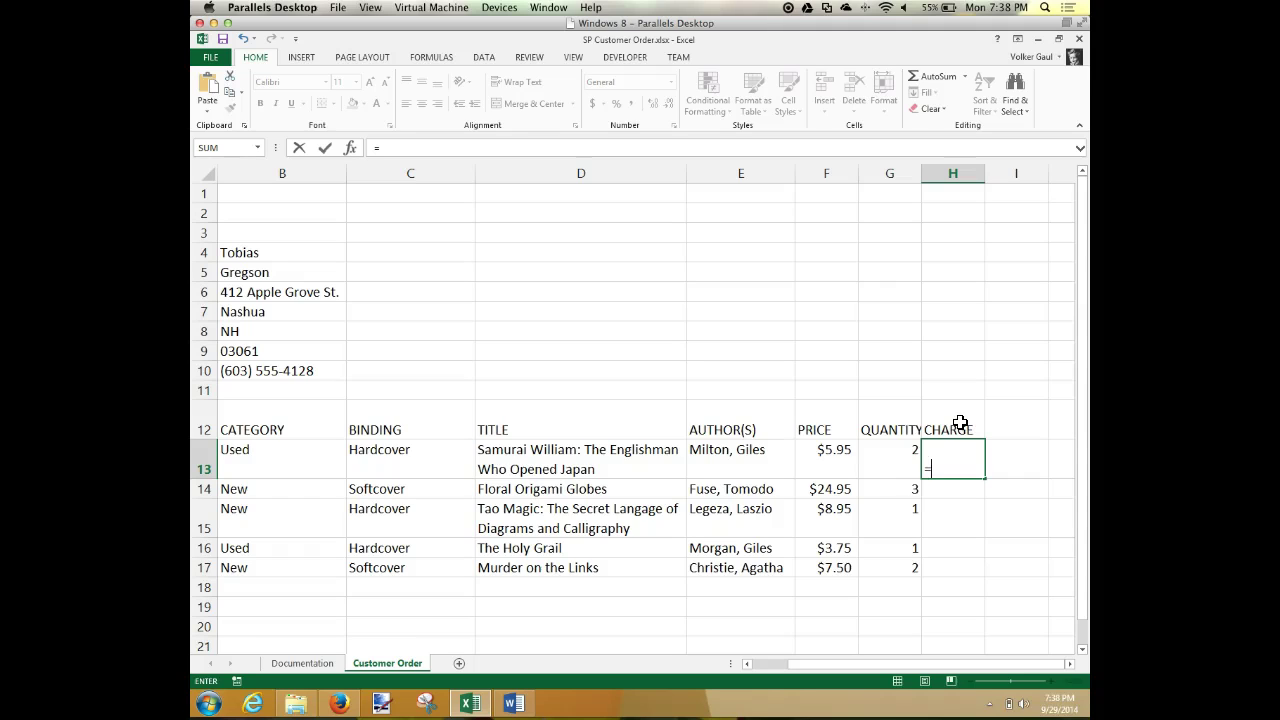
{"action": "type", "text": "f13"}
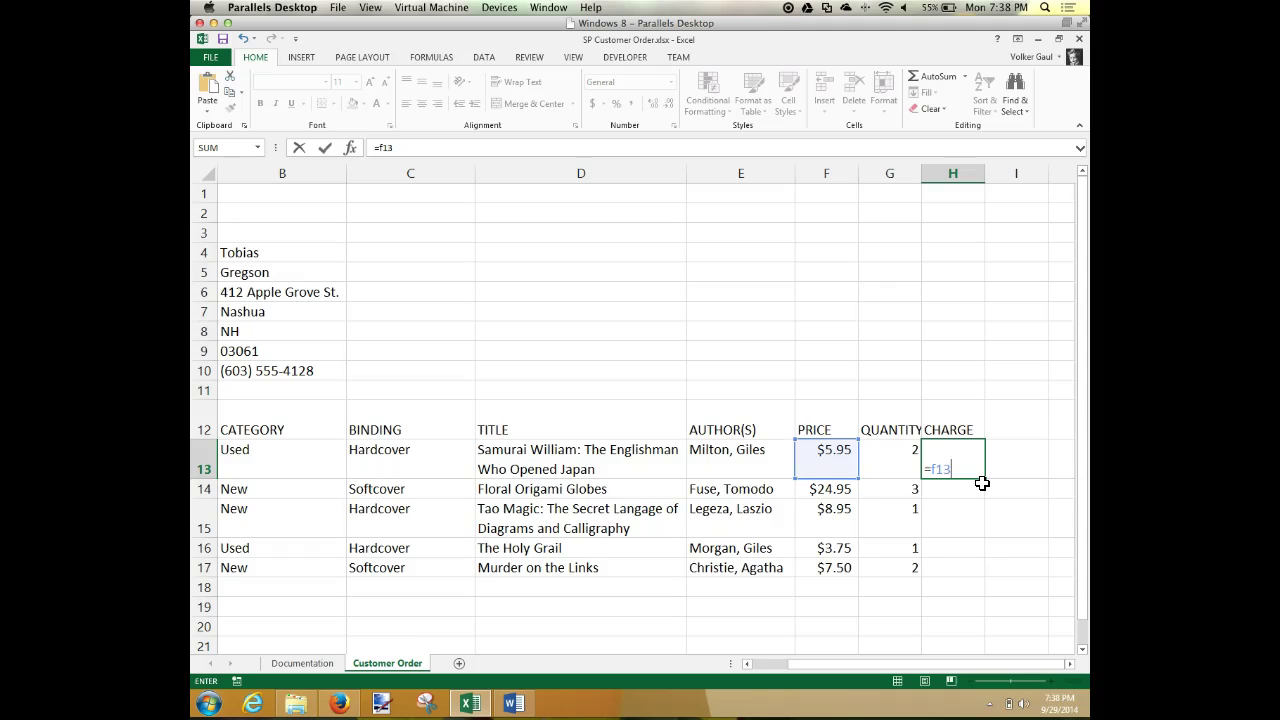
{"action": "type", "text": "*"}
{"action": "type", "text": "g123"}
{"action": "key", "text": "BackSpace"}
{"action": "key", "text": "BackSpace"}
{"action": "type", "text": "3"}
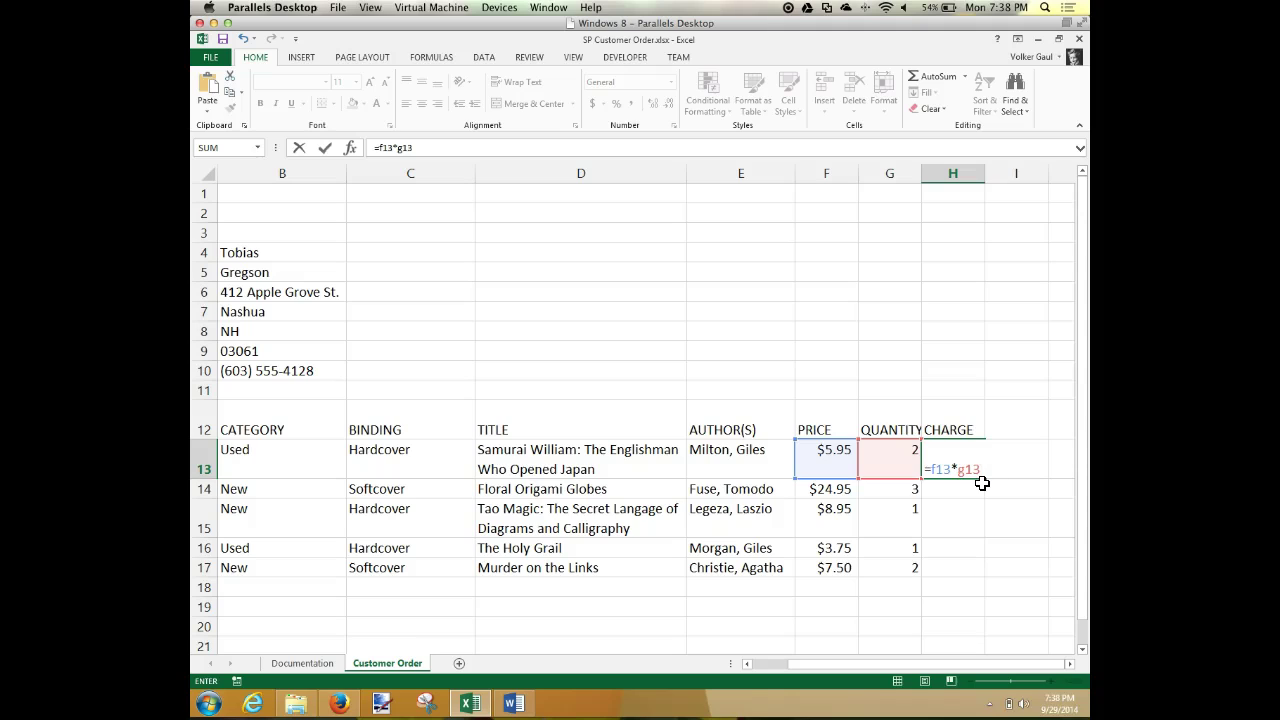
{"action": "key", "text": "Return"}
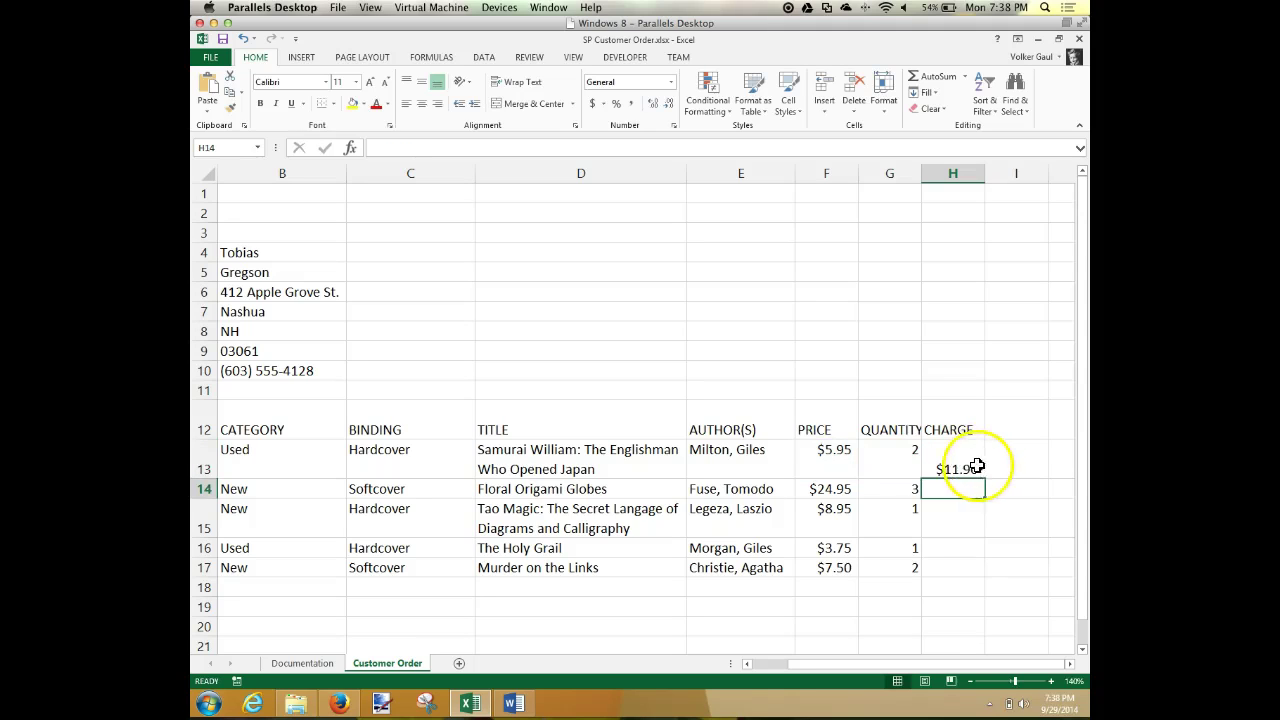
Step: Top-align the cells H13:H18 in the CHARGE column
{"action": "left_click_drag", "start_coordinate": [968, 446], "coordinate": [946, 586]}
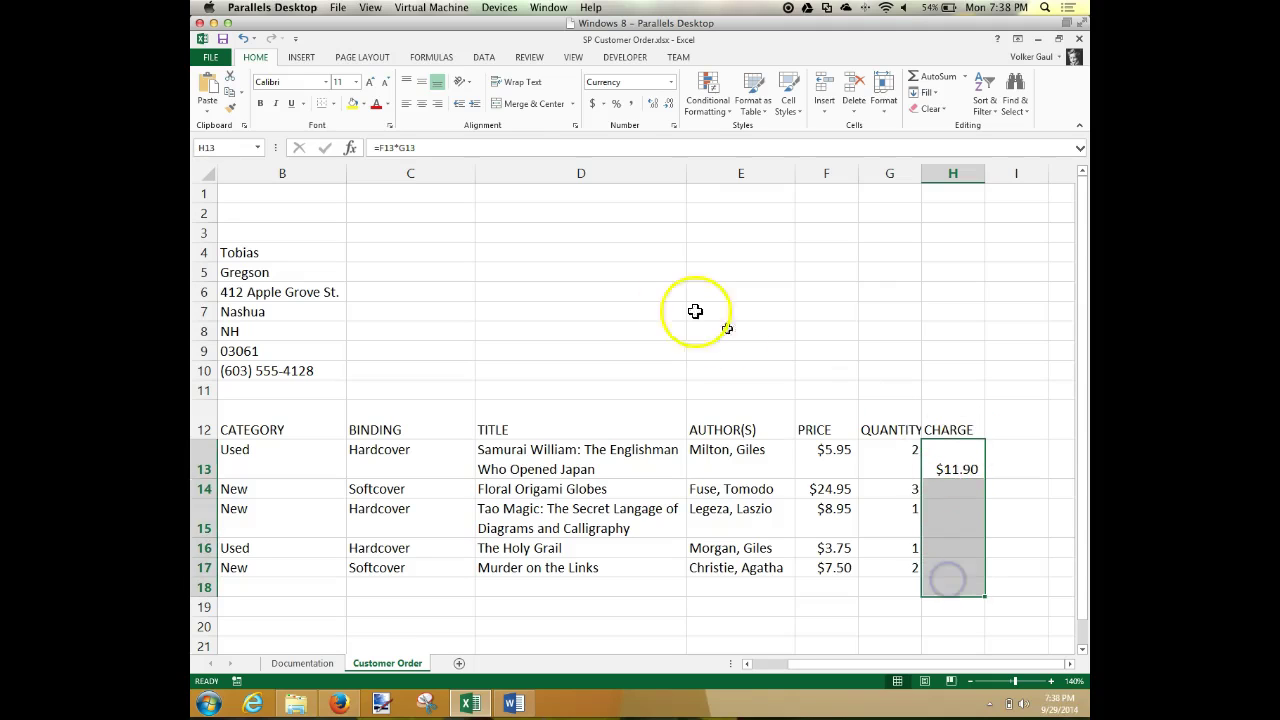
{"action": "left_click", "coordinate": [405, 83]}
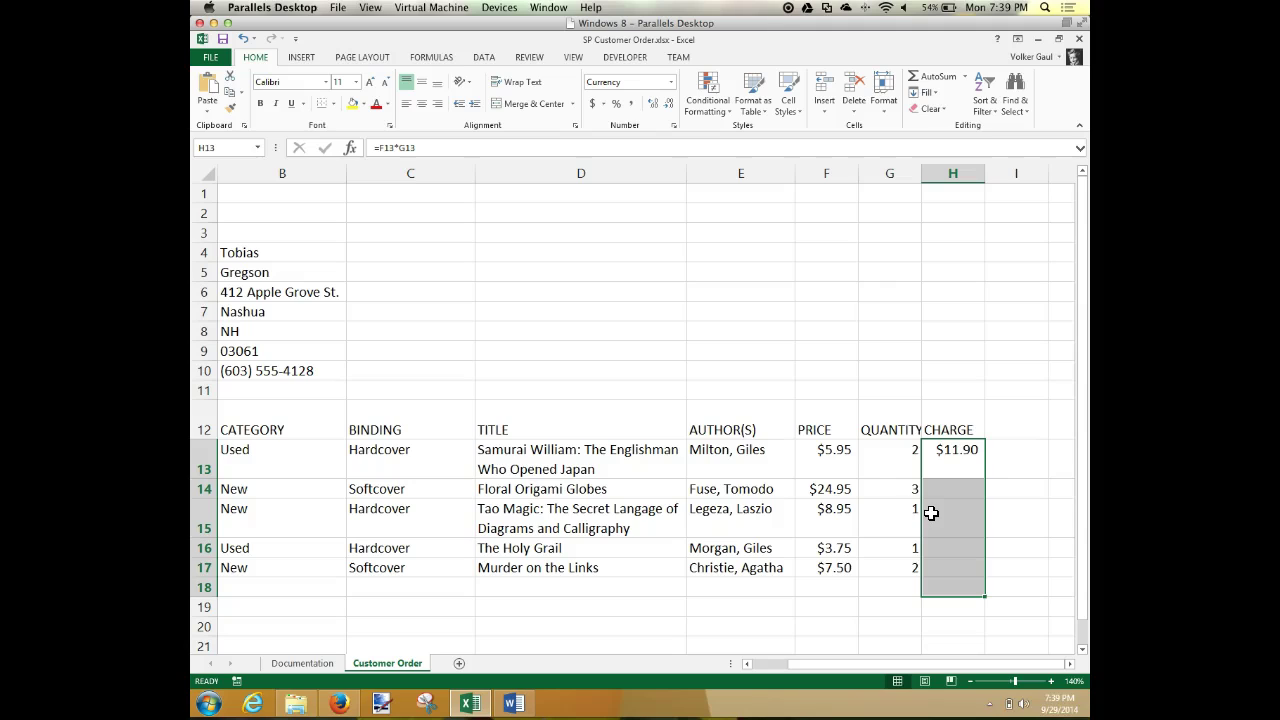
Step: Clear cell H13 and rebuild the charge formula =F13*G13 by picking the price and quantity cells as references
{"action": "left_click", "coordinate": [958, 465]}
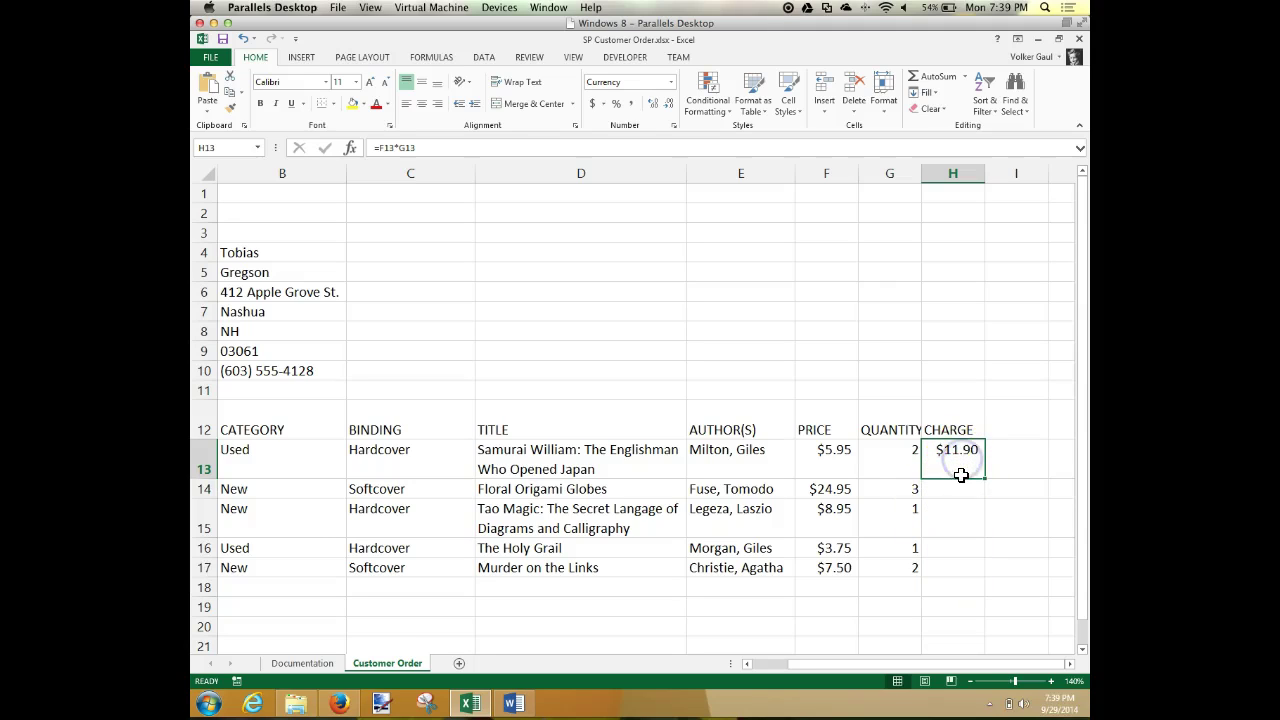
{"action": "double_click", "coordinate": [960, 475]}
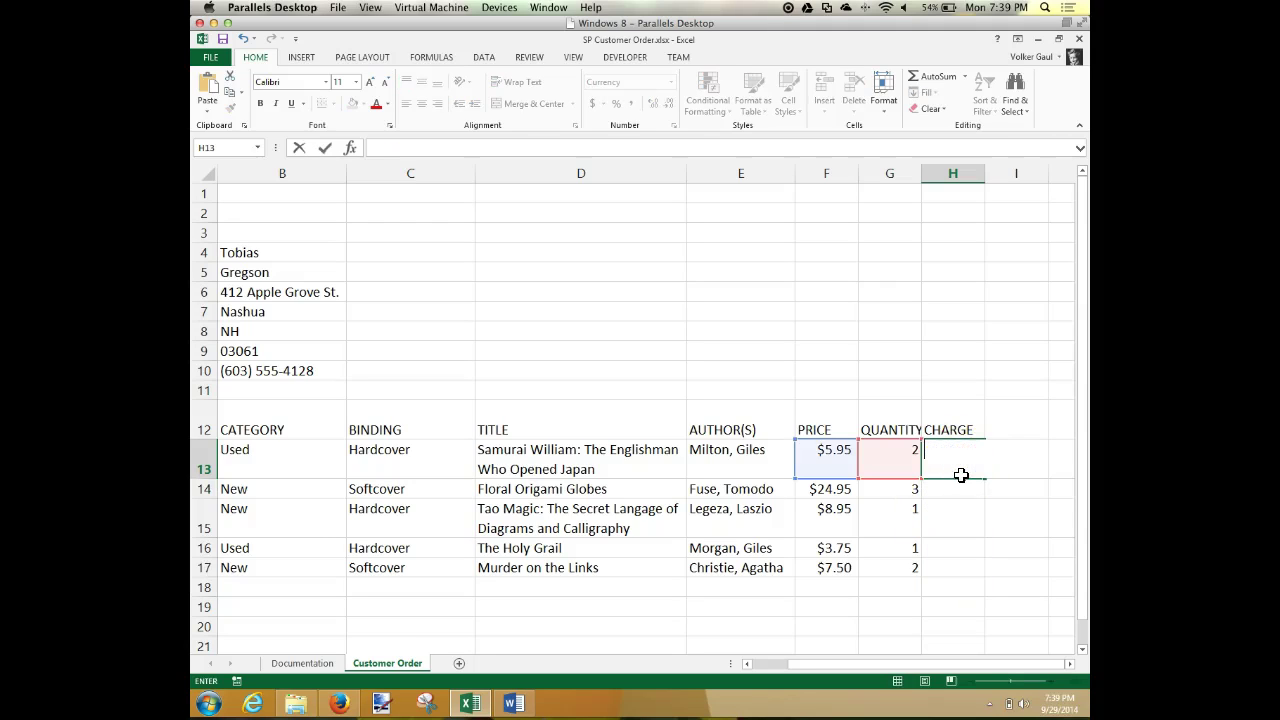
{"action": "left_click", "coordinate": [1023, 428]}
{"action": "left_click", "coordinate": [966, 457]}
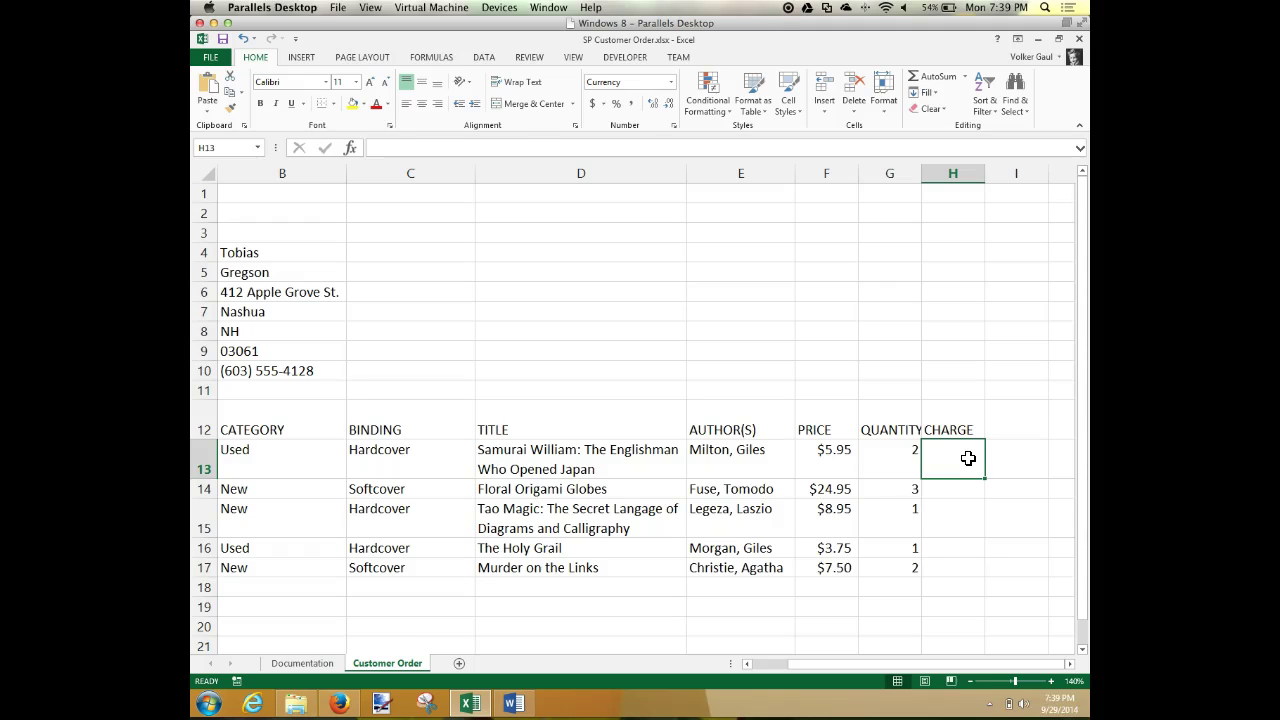
{"action": "type", "text": "="}
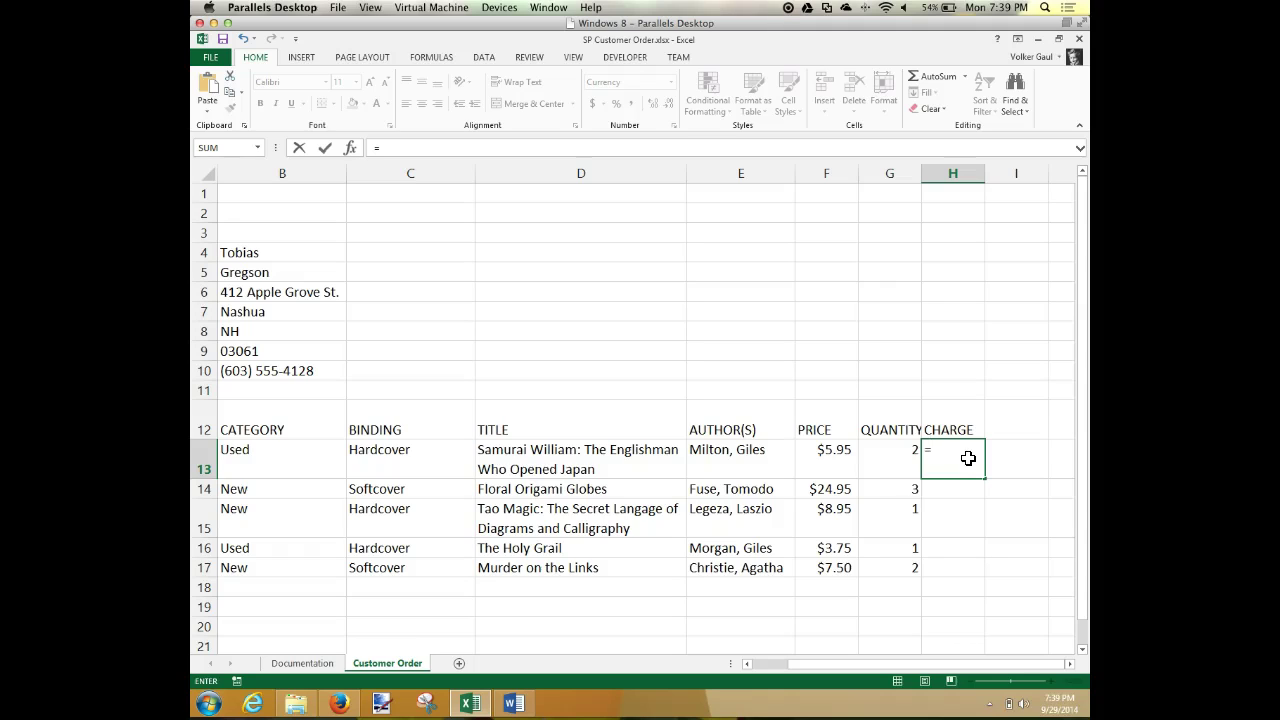
{"action": "left_click", "coordinate": [827, 456]}
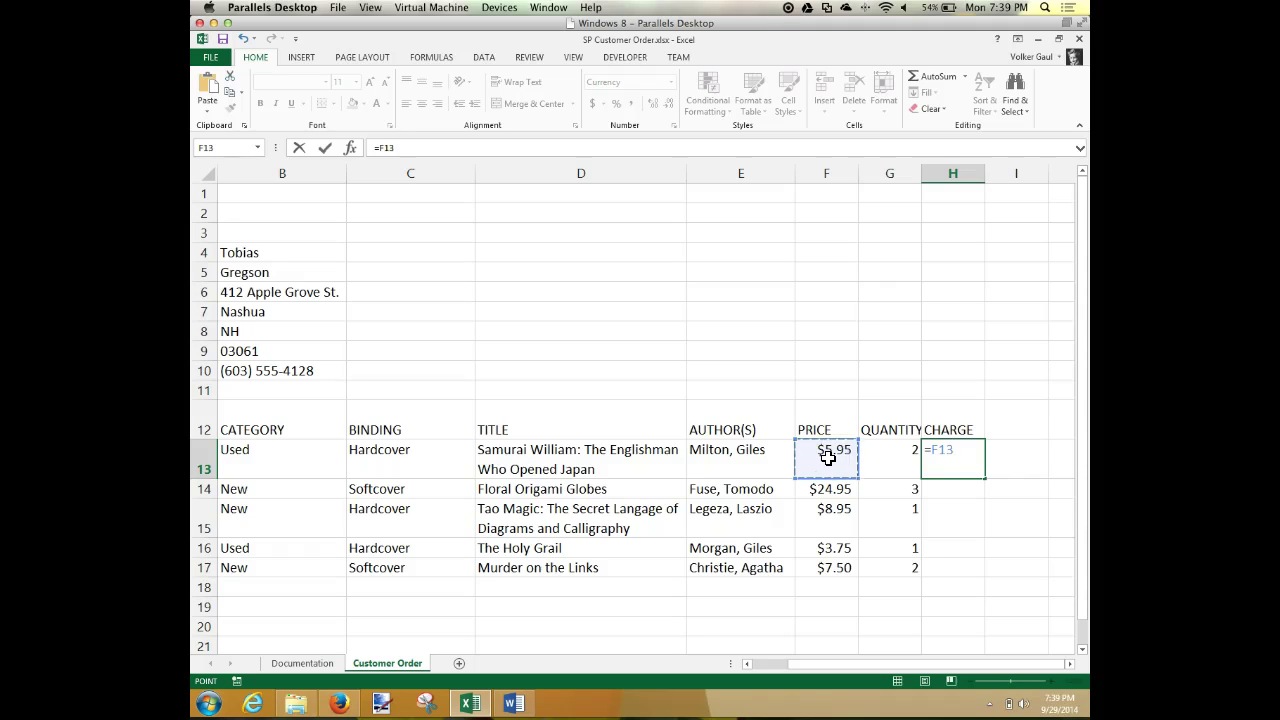
{"action": "type", "text": "*"}
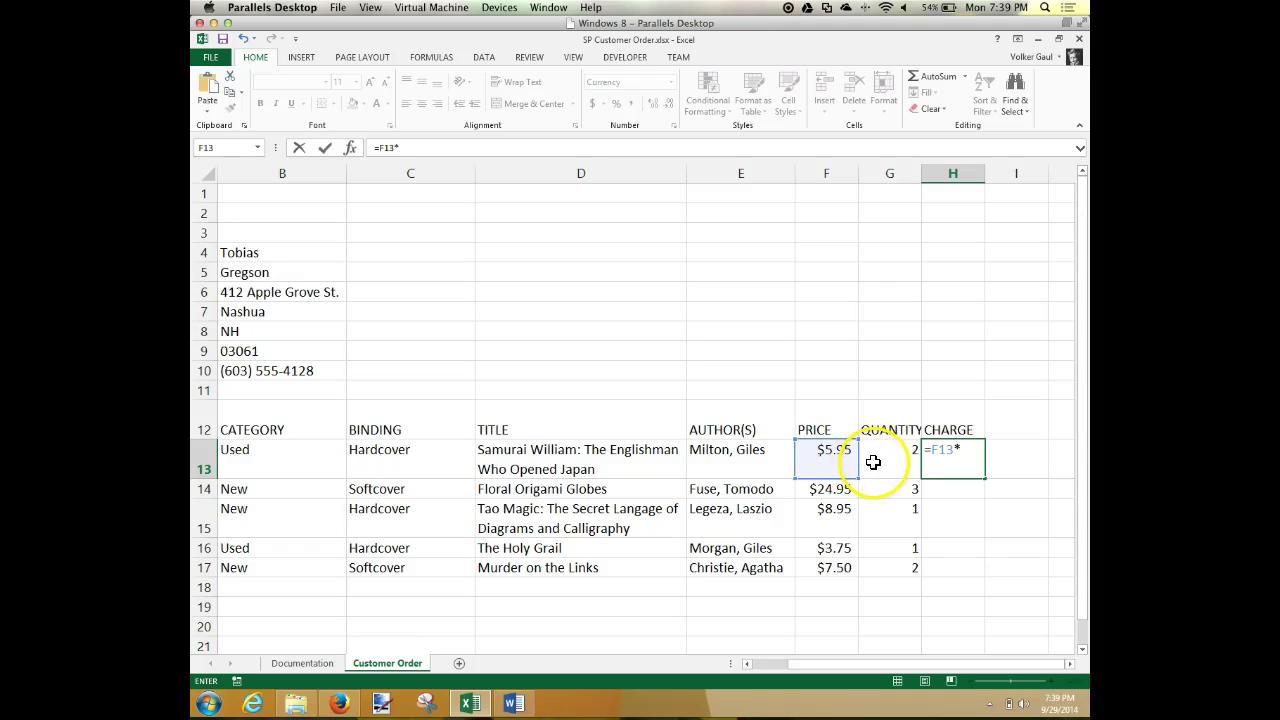
{"action": "left_click", "coordinate": [875, 462]}
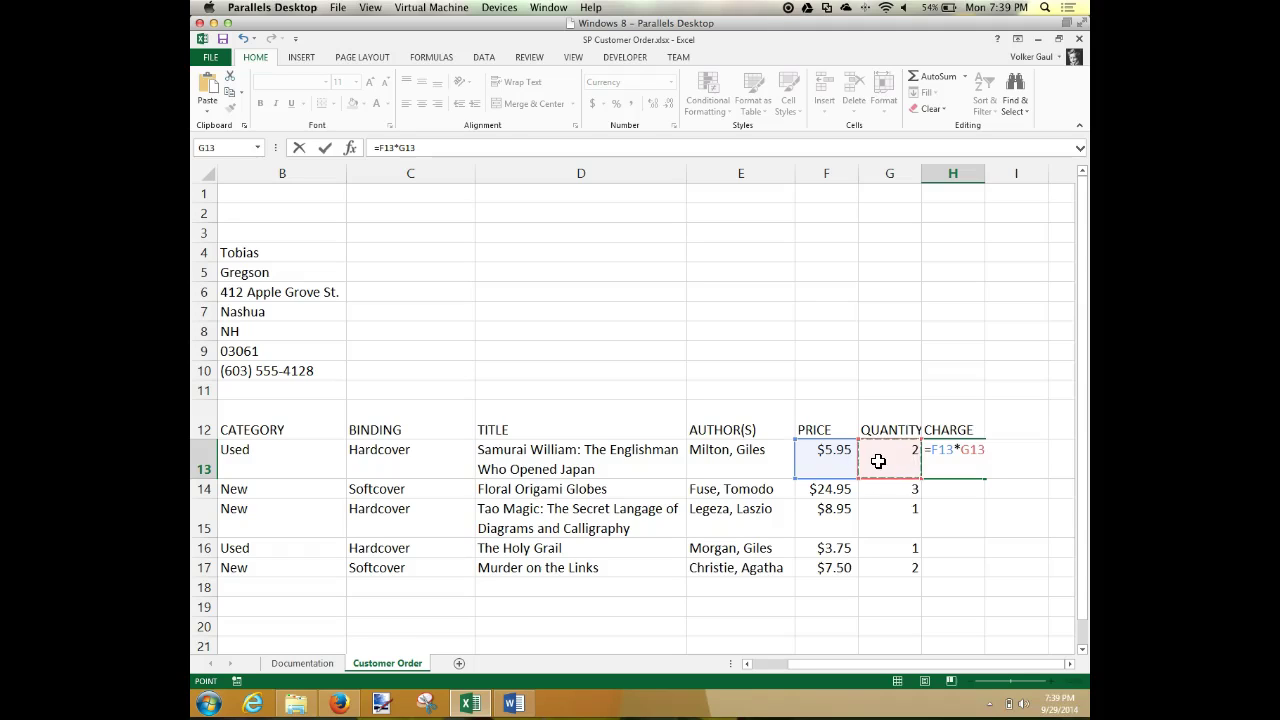
{"action": "key", "text": "Return"}
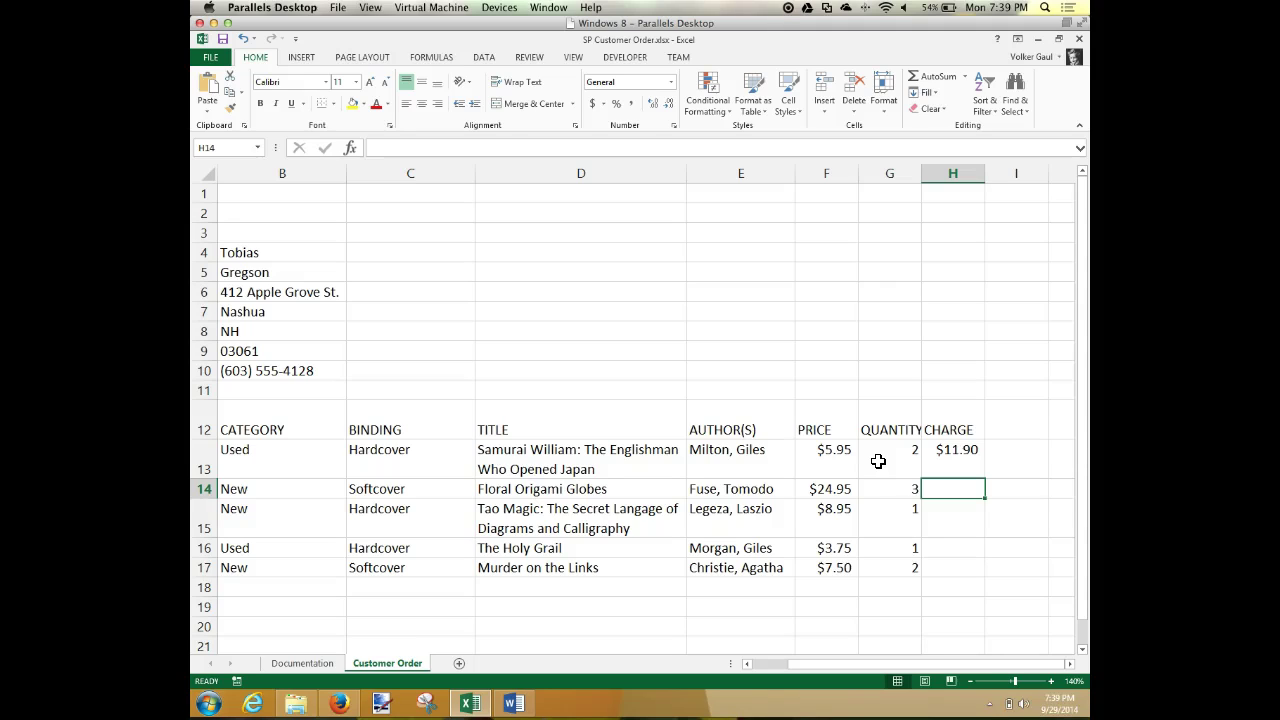
Step: Replace the charge formula in cell H13 with the constant calculation =5.95*2
{"action": "left_click", "coordinate": [955, 452]}
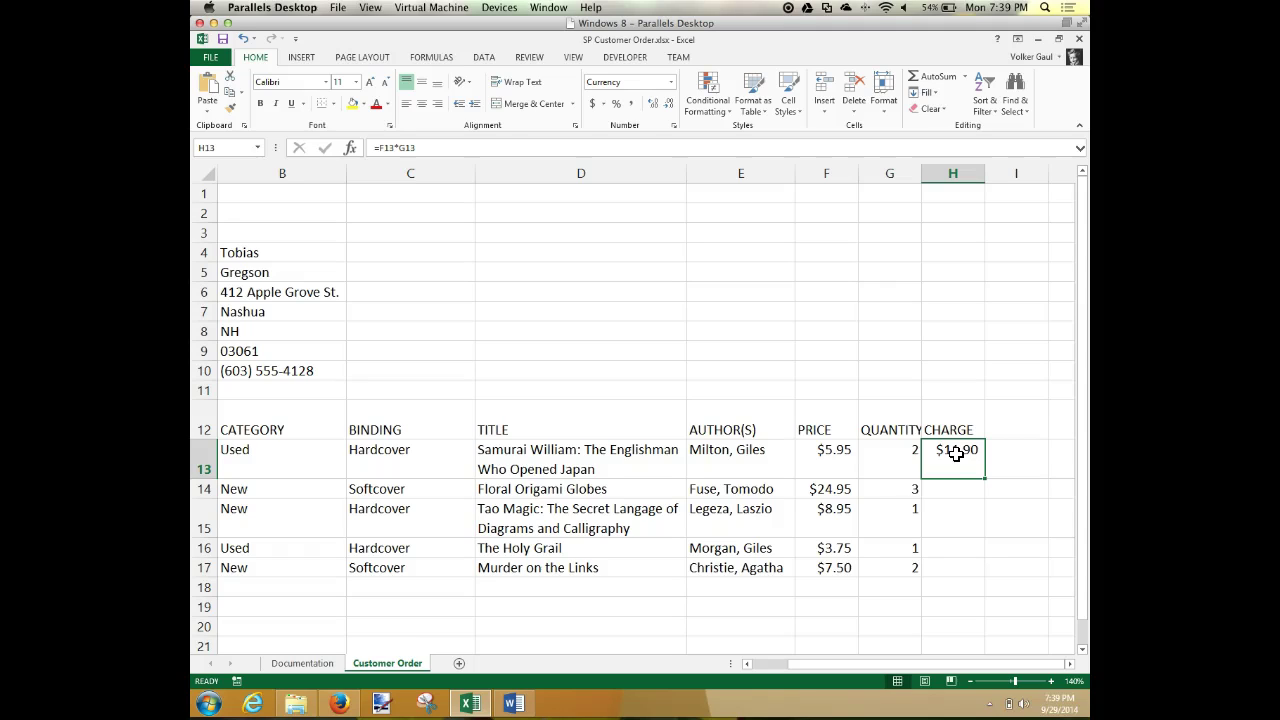
{"action": "double_click", "coordinate": [955, 452]}
{"action": "type", "text": "=5."}
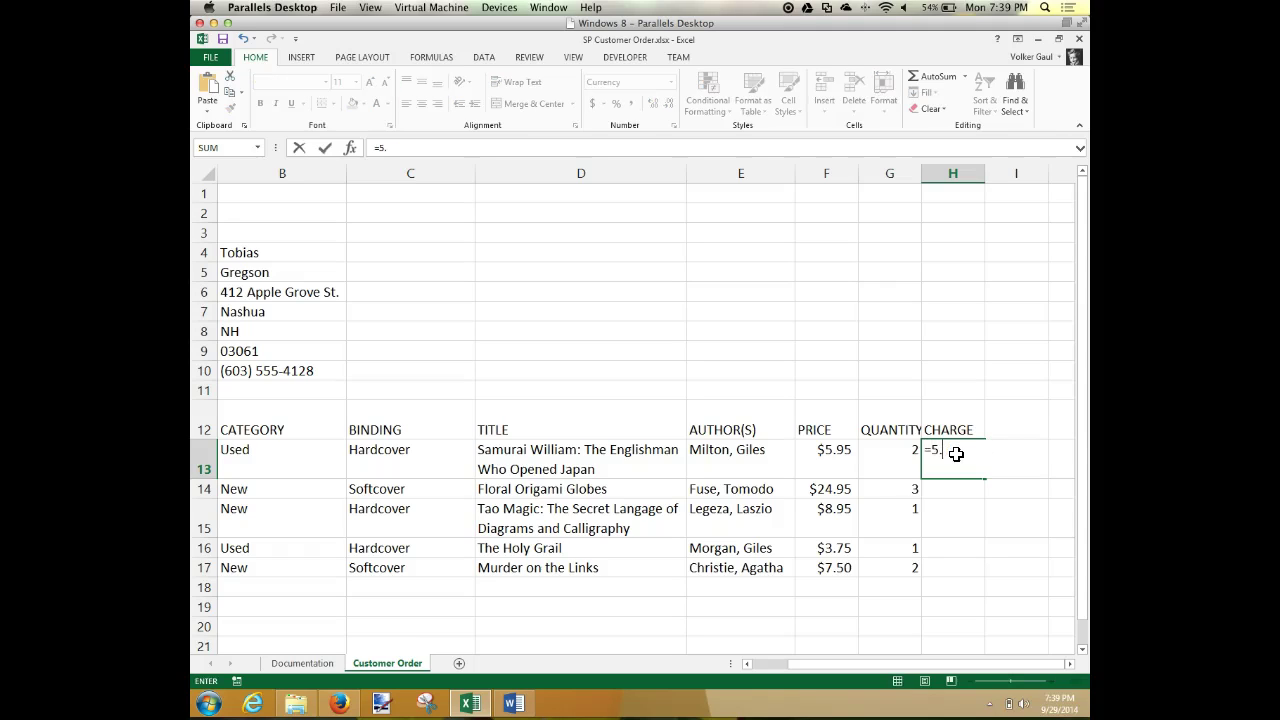
{"action": "type", "text": "95*2"}
{"action": "key", "text": "Return"}
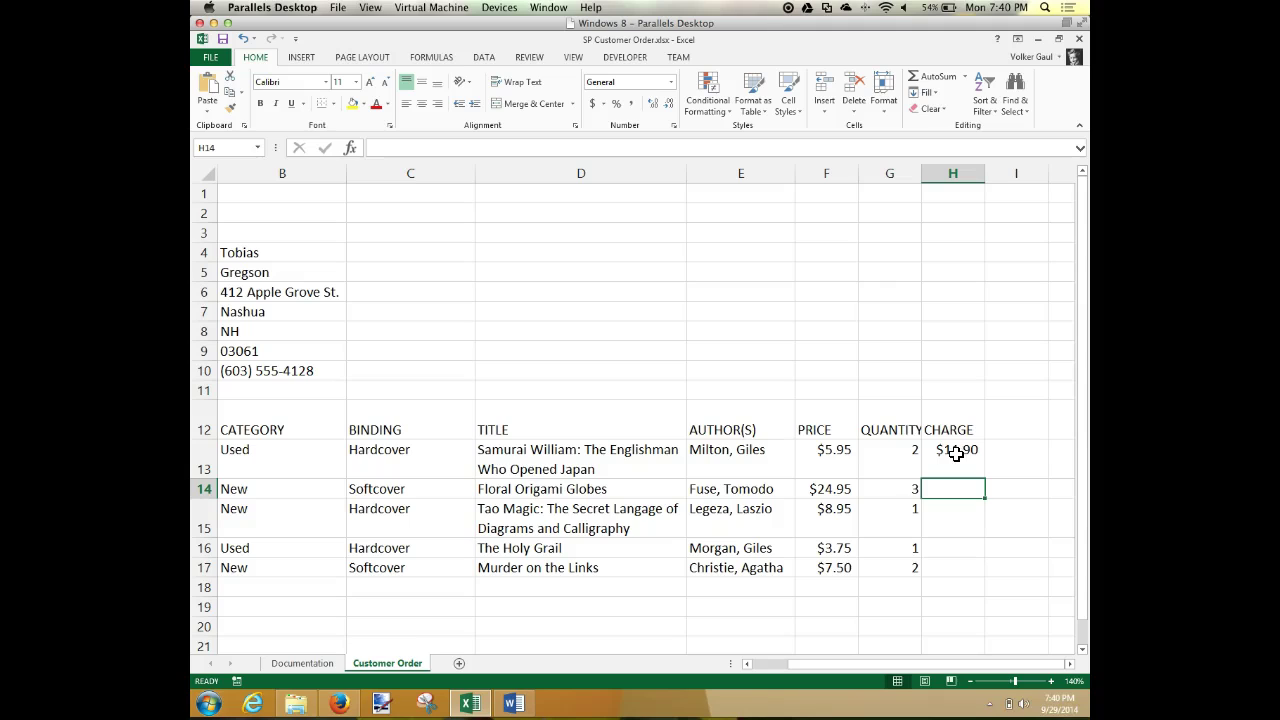
Step: Set the first book's quantity in cell G13 to 3 and inspect how the charge in cell H13 is calculated
{"action": "left_click", "coordinate": [891, 450]}
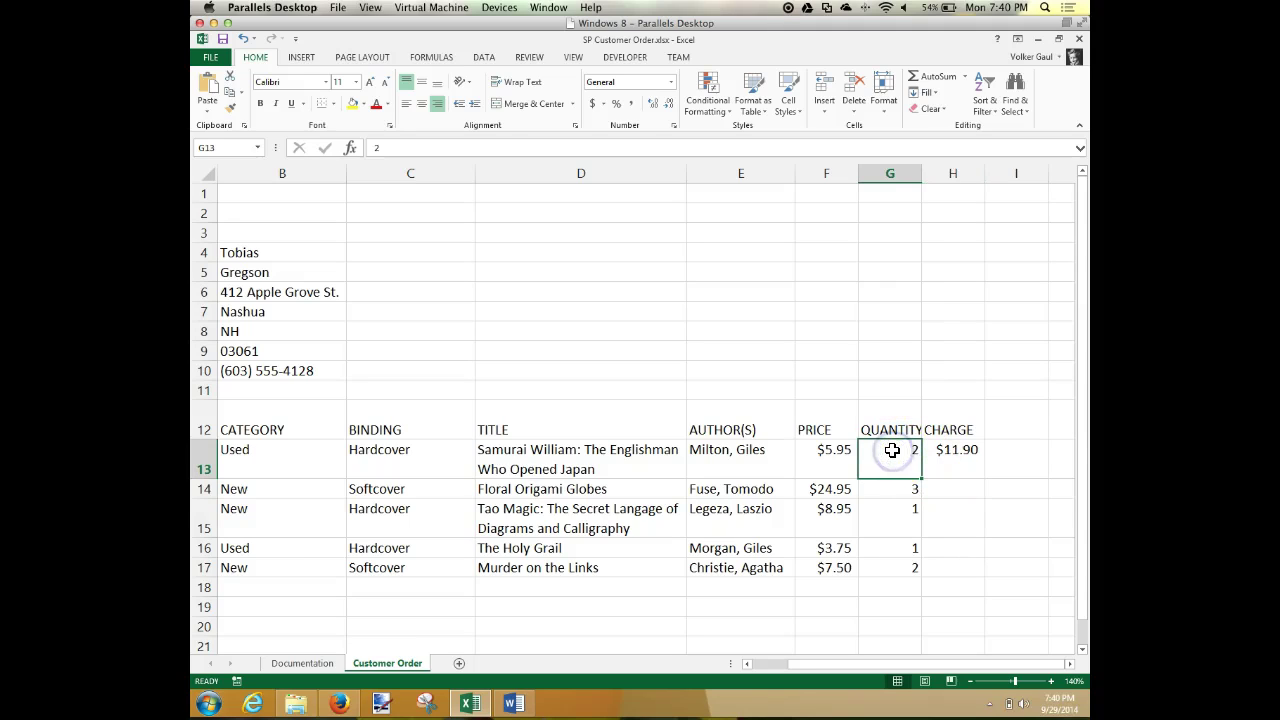
{"action": "type", "text": "3"}
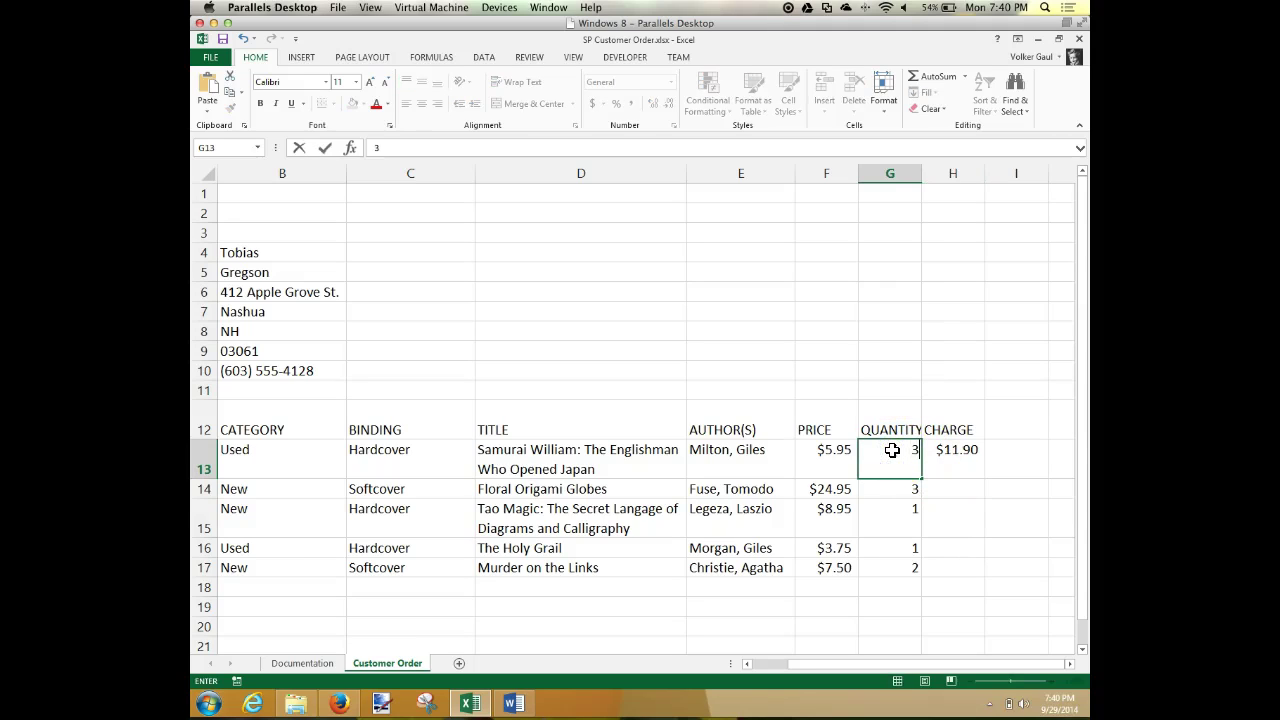
{"action": "key", "text": "Return"}
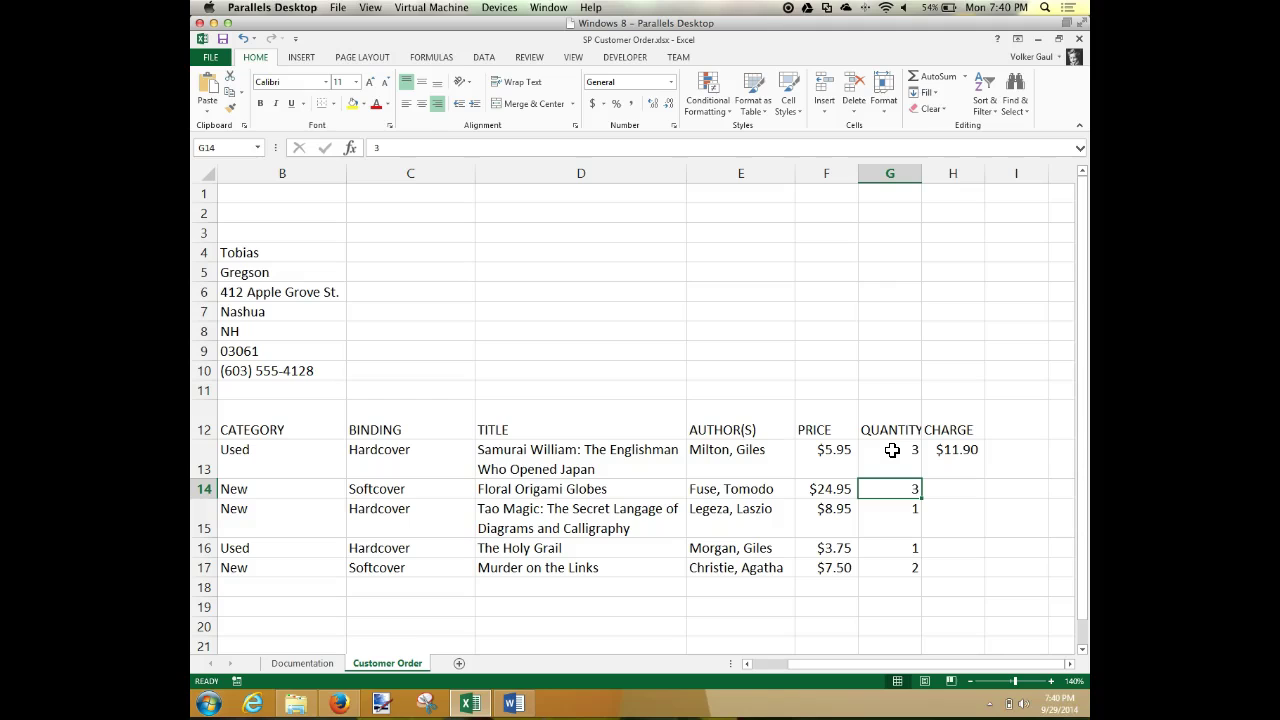
{"action": "left_click", "coordinate": [951, 450]}
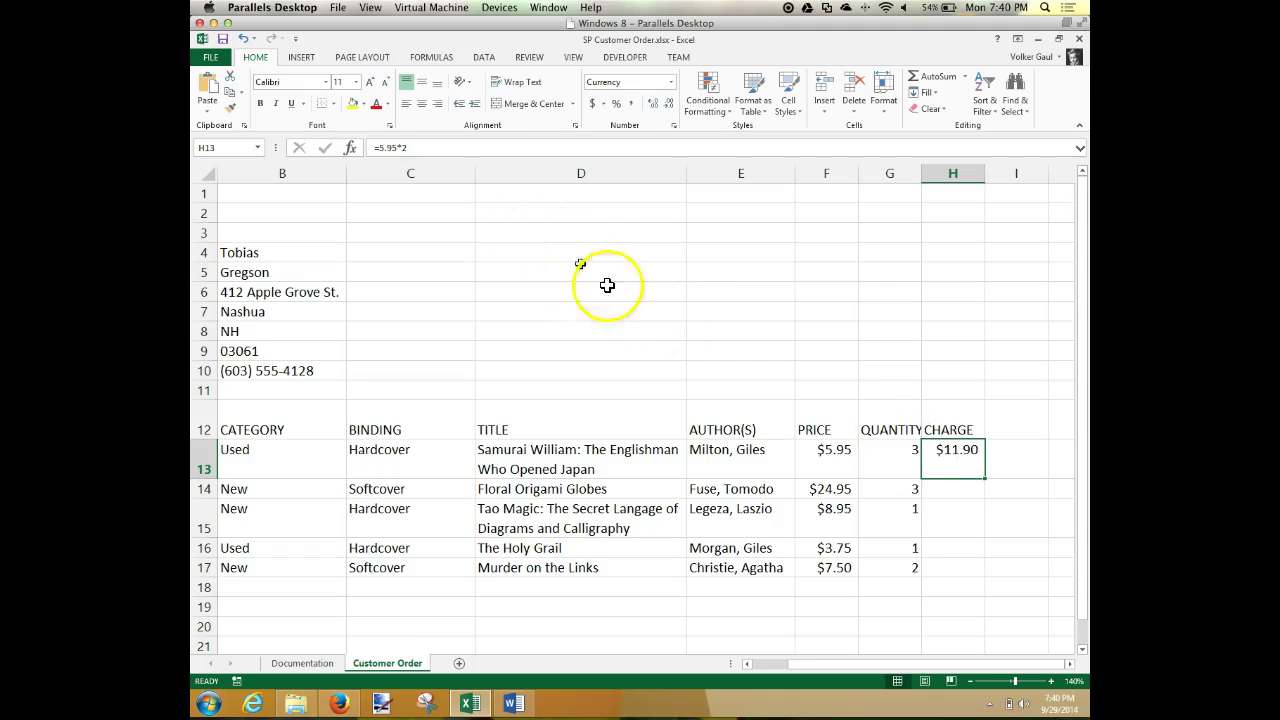
Step: Replace the constant calculation in cell H13 with the formula =F13*G13, picking the price and quantity cells as references
{"action": "type", "text": "="}
{"action": "left_click", "coordinate": [840, 458]}
{"action": "type", "text": "*"}
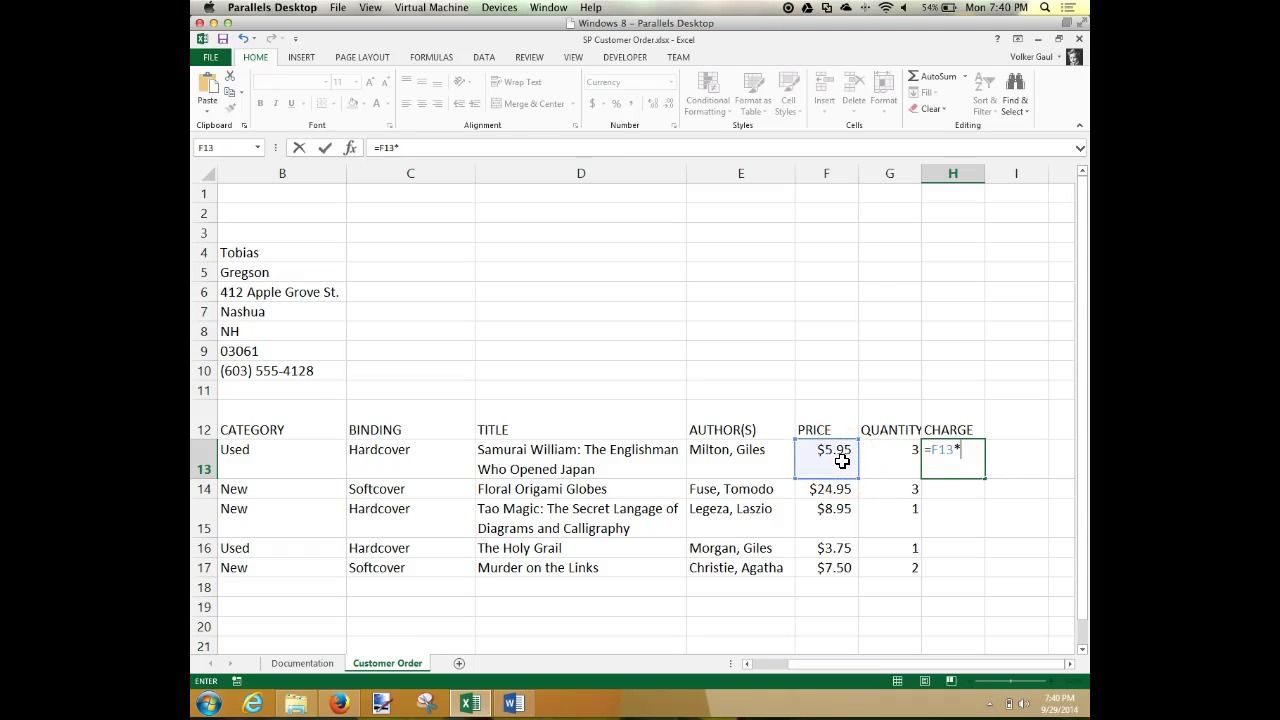
{"action": "left_click", "coordinate": [883, 454]}
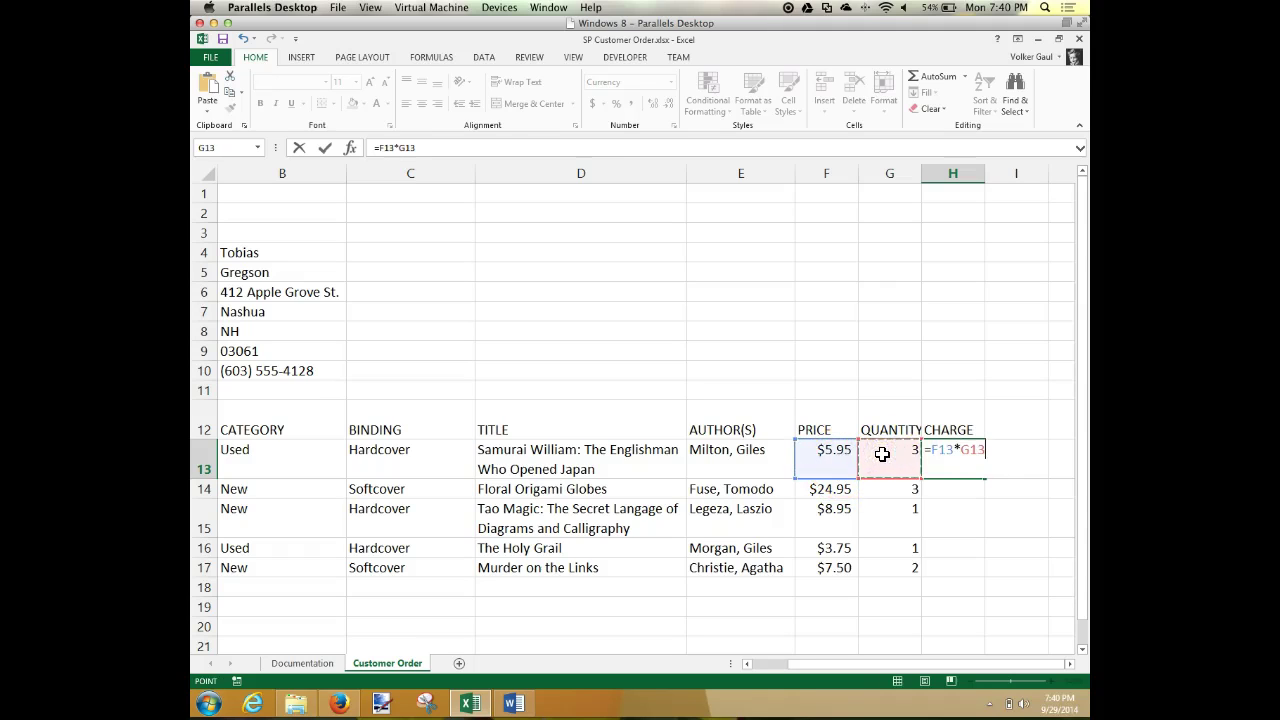
{"action": "key", "text": "Return"}
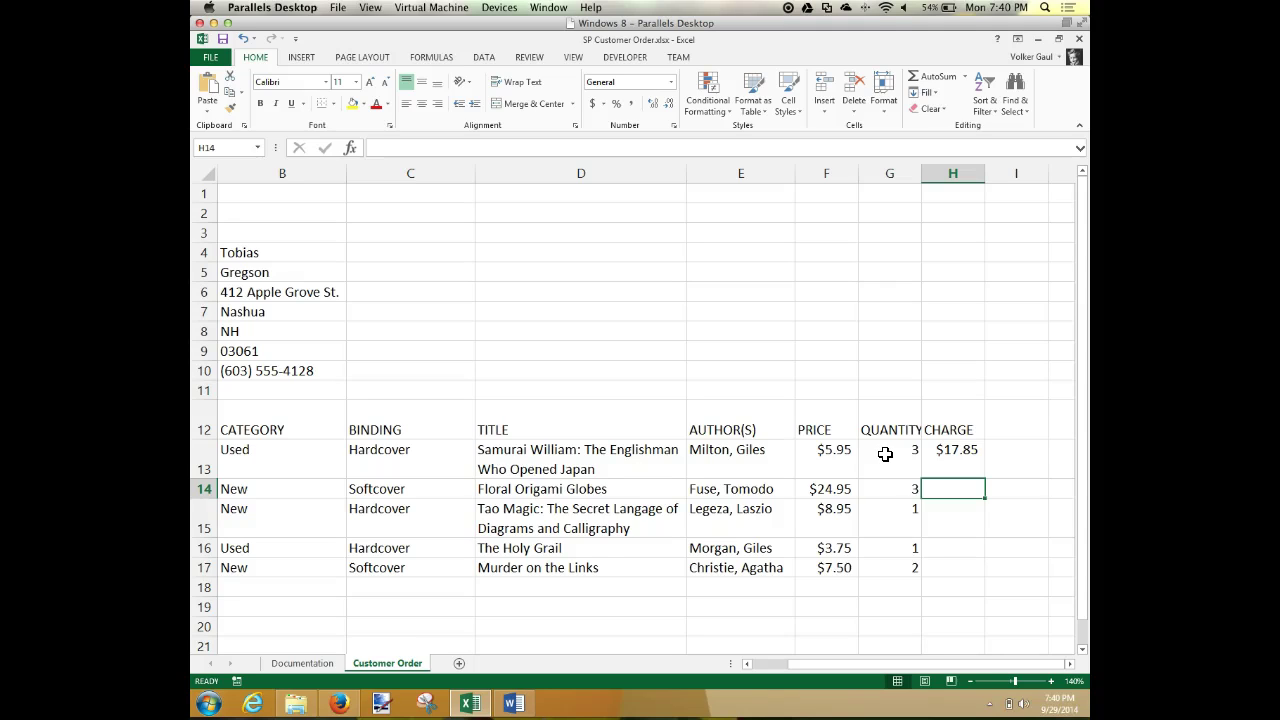
Step: Set the first book's quantity in cell G13 to 2
{"action": "left_click", "coordinate": [889, 450]}
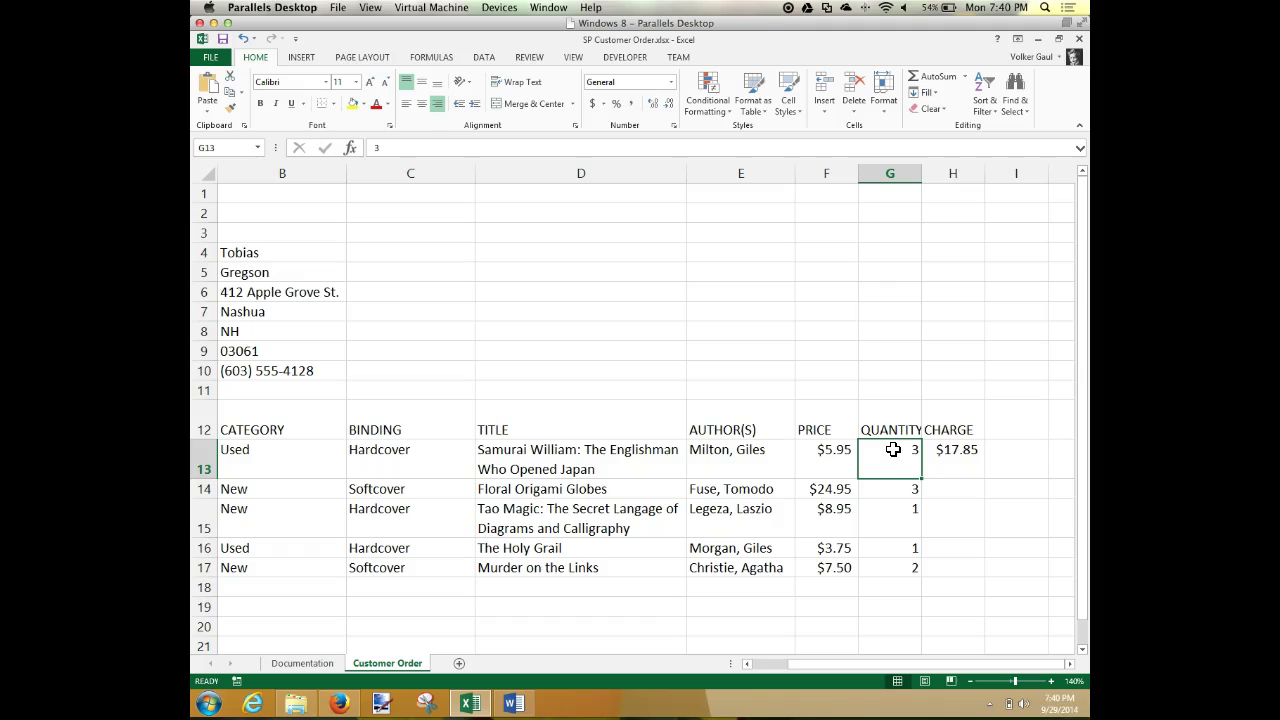
{"action": "type", "text": "2"}
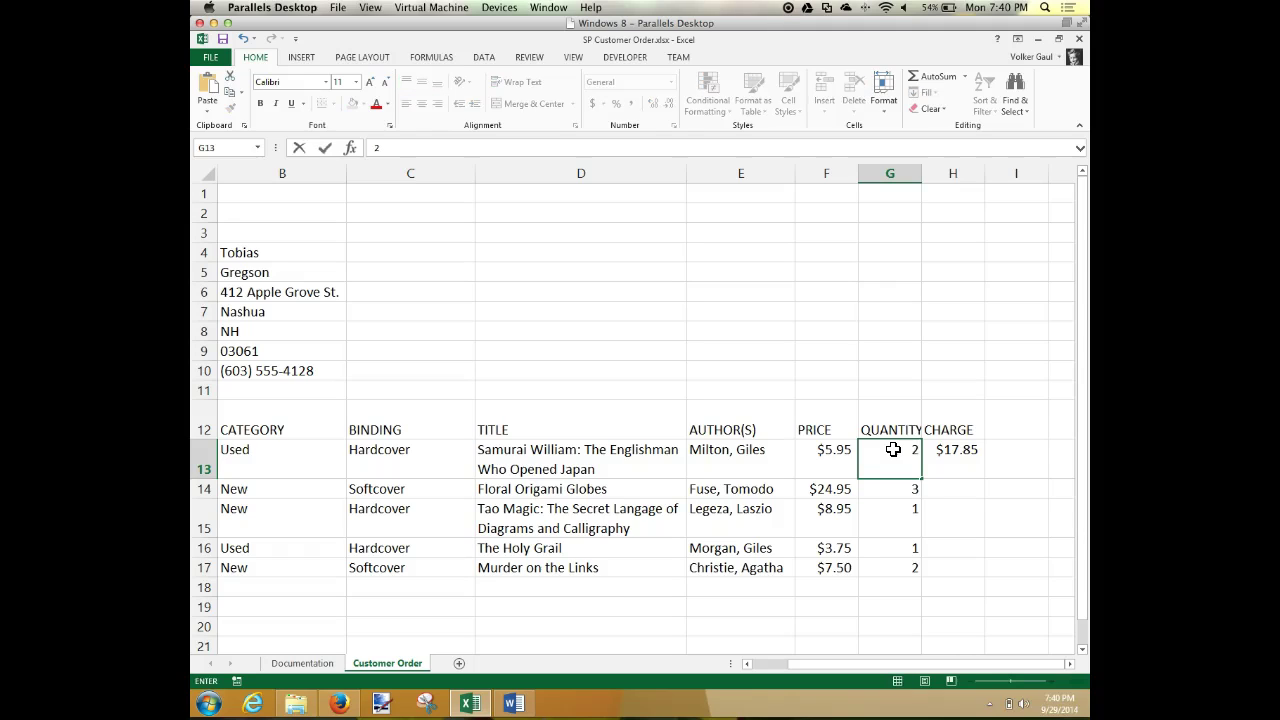
{"action": "key", "text": "Return"}
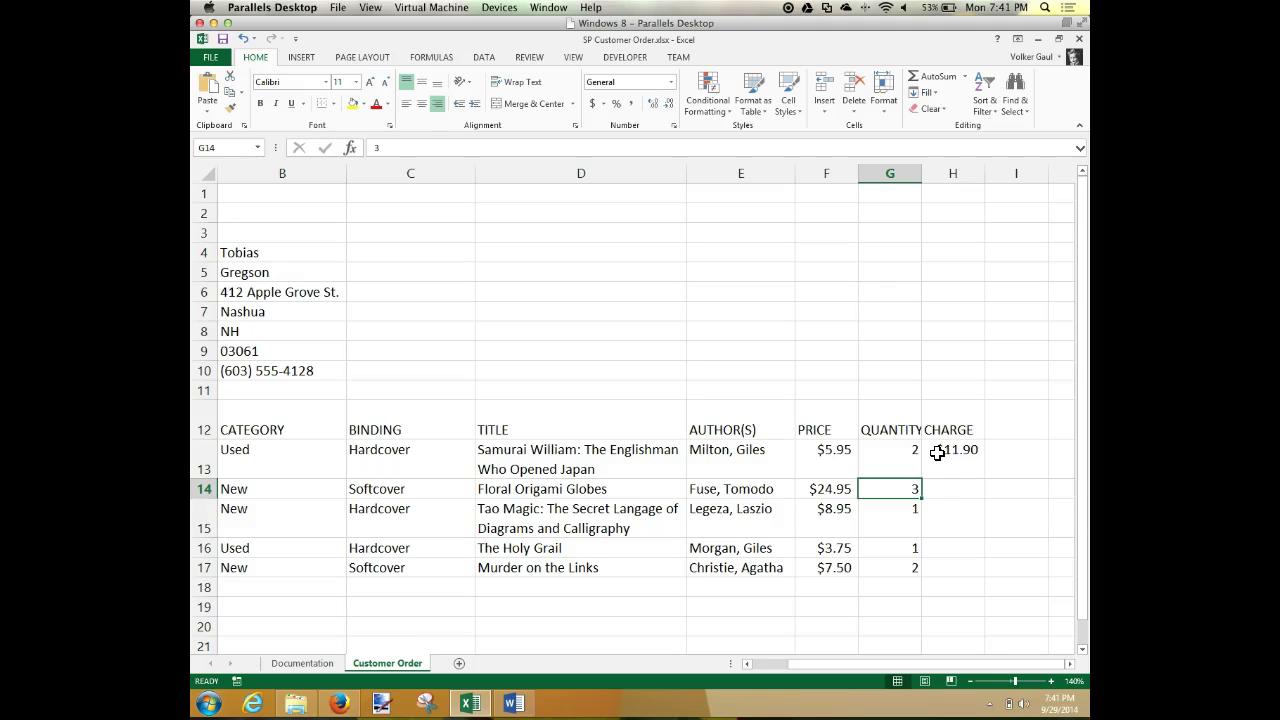
Step: Copy the charge formula from cell H13 and paste it into H14:H17 for the remaining books
{"action": "left_click", "coordinate": [936, 487]}
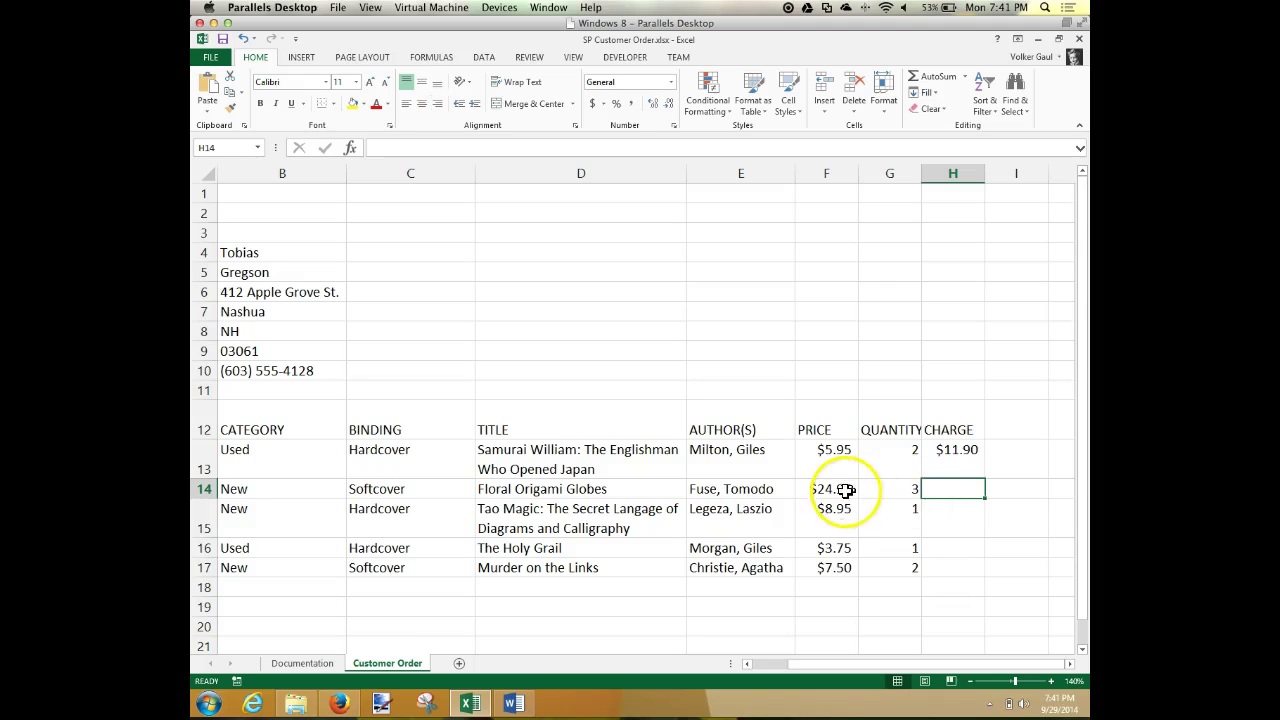
{"action": "left_click", "coordinate": [951, 520]}
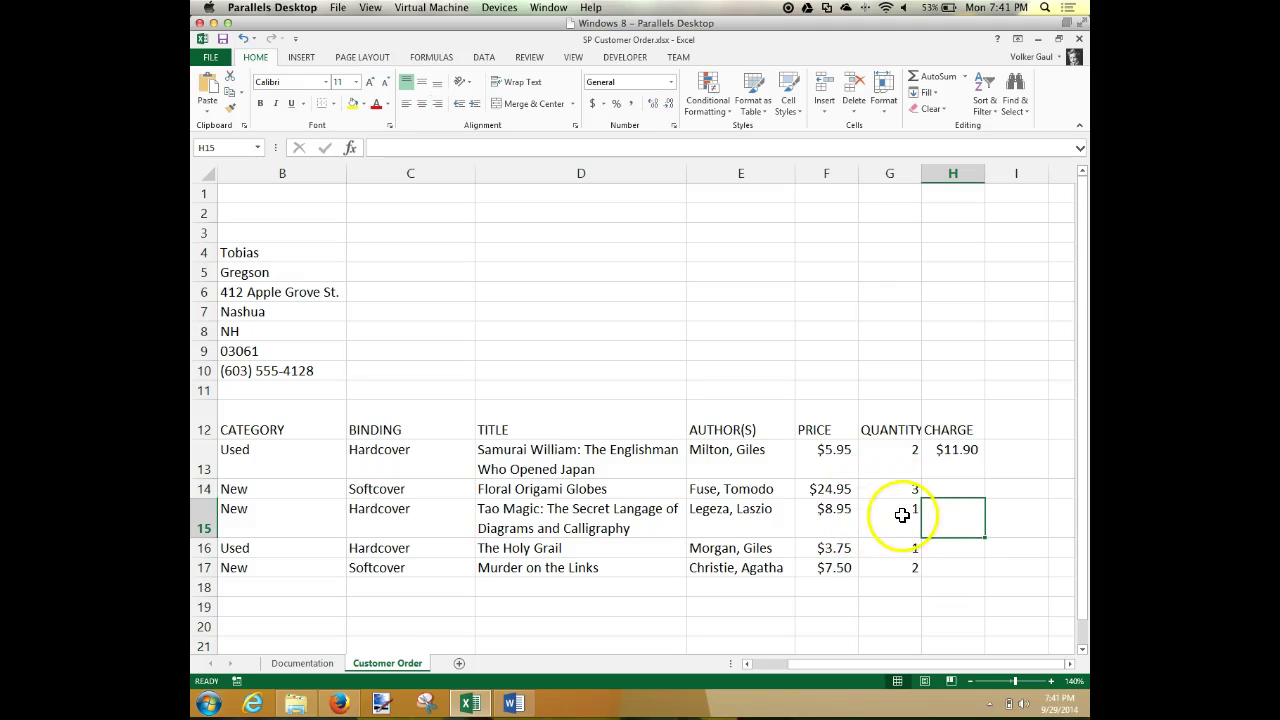
{"action": "left_click", "coordinate": [938, 547]}
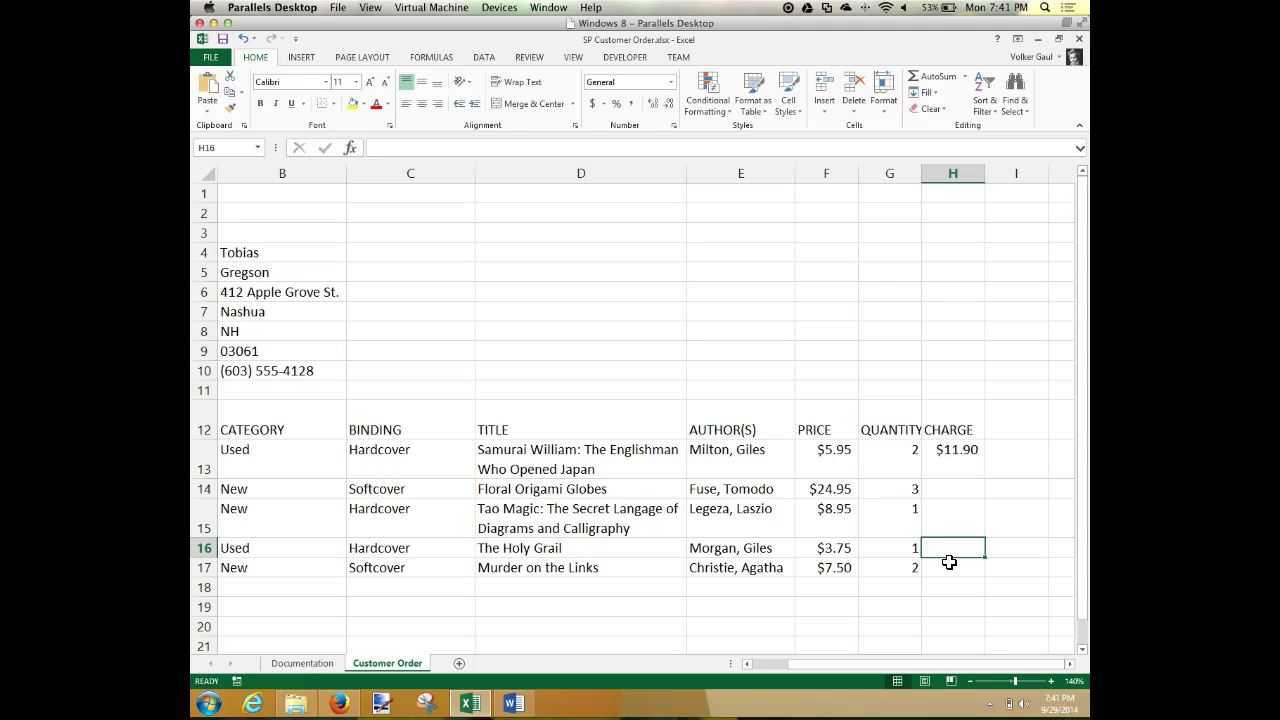
{"action": "left_click", "coordinate": [966, 451]}
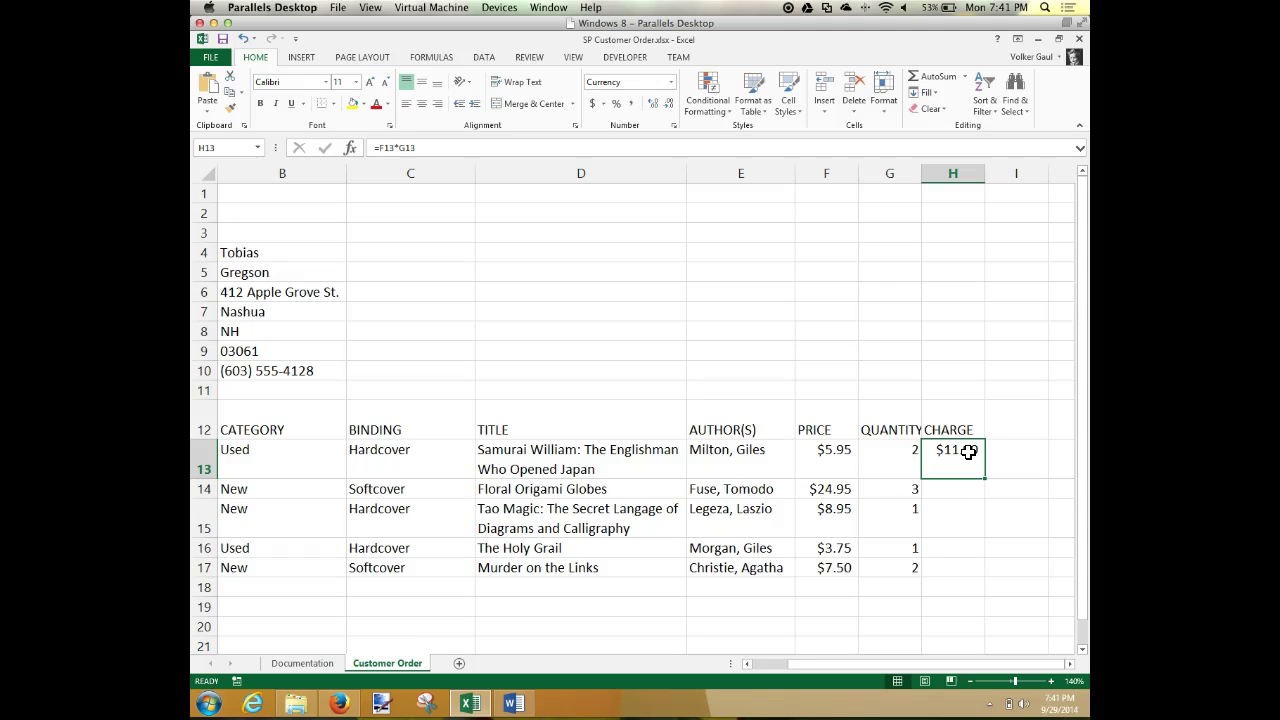
{"action": "right_click", "coordinate": [969, 451]}
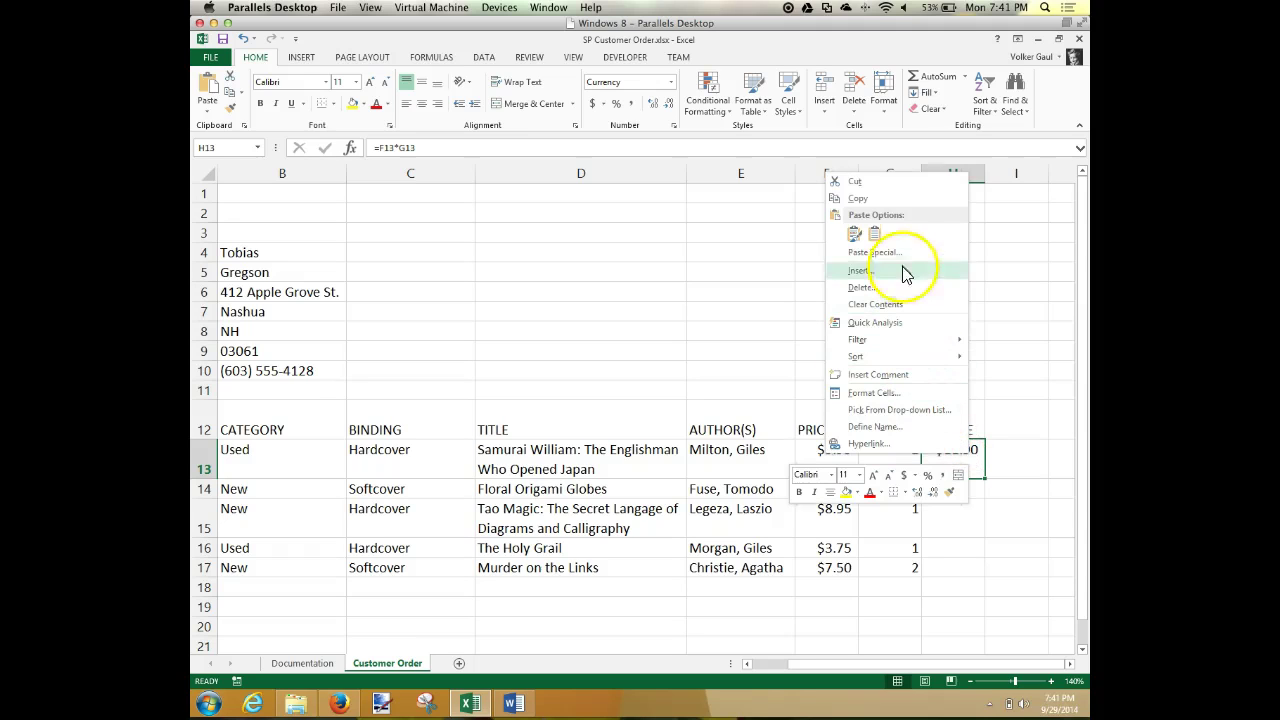
{"action": "left_click", "coordinate": [862, 200]}
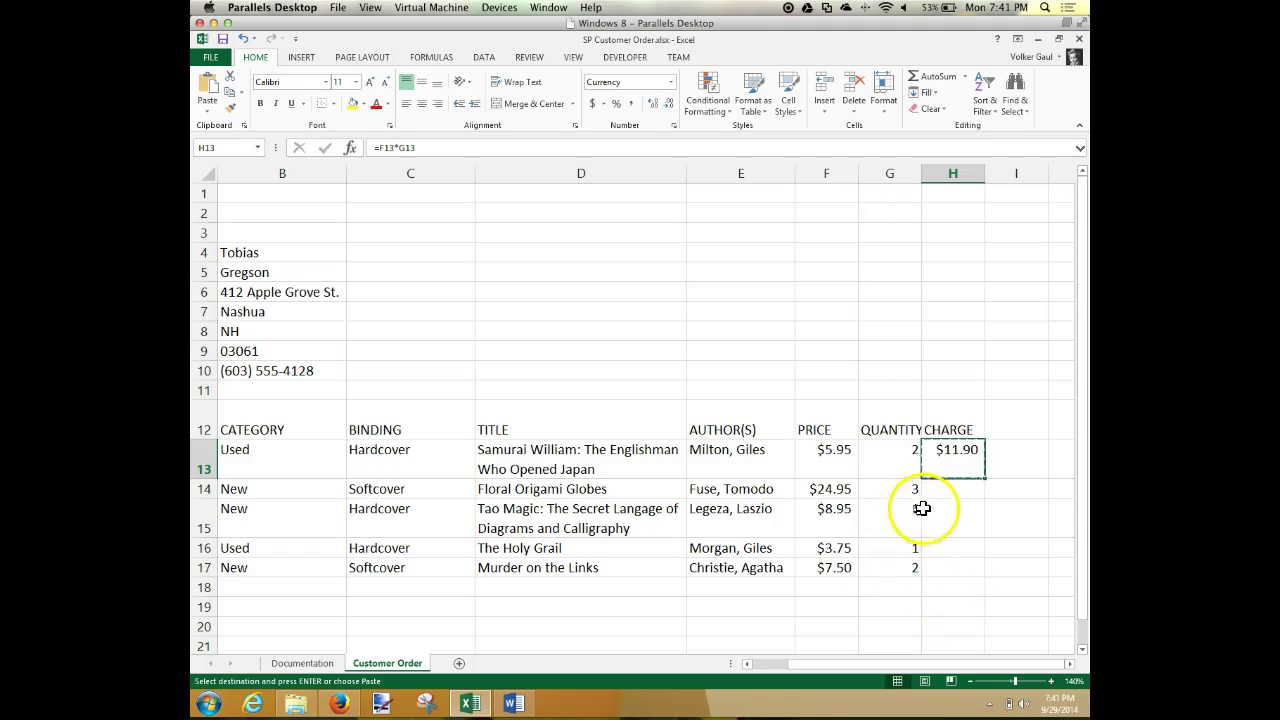
{"action": "left_click_drag", "start_coordinate": [951, 488], "coordinate": [957, 566]}
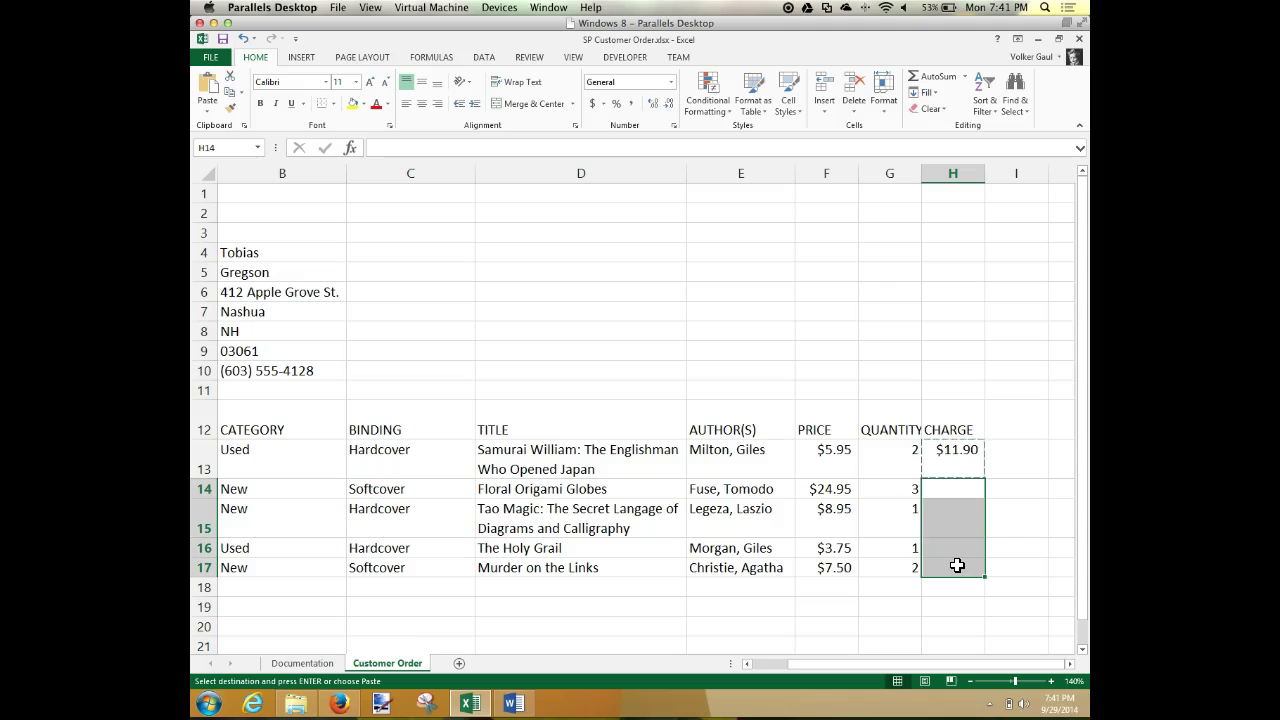
{"action": "left_click", "coordinate": [957, 566]}
{"action": "left_click_drag", "start_coordinate": [962, 494], "coordinate": [960, 566]}
{"action": "right_click", "coordinate": [975, 530]}
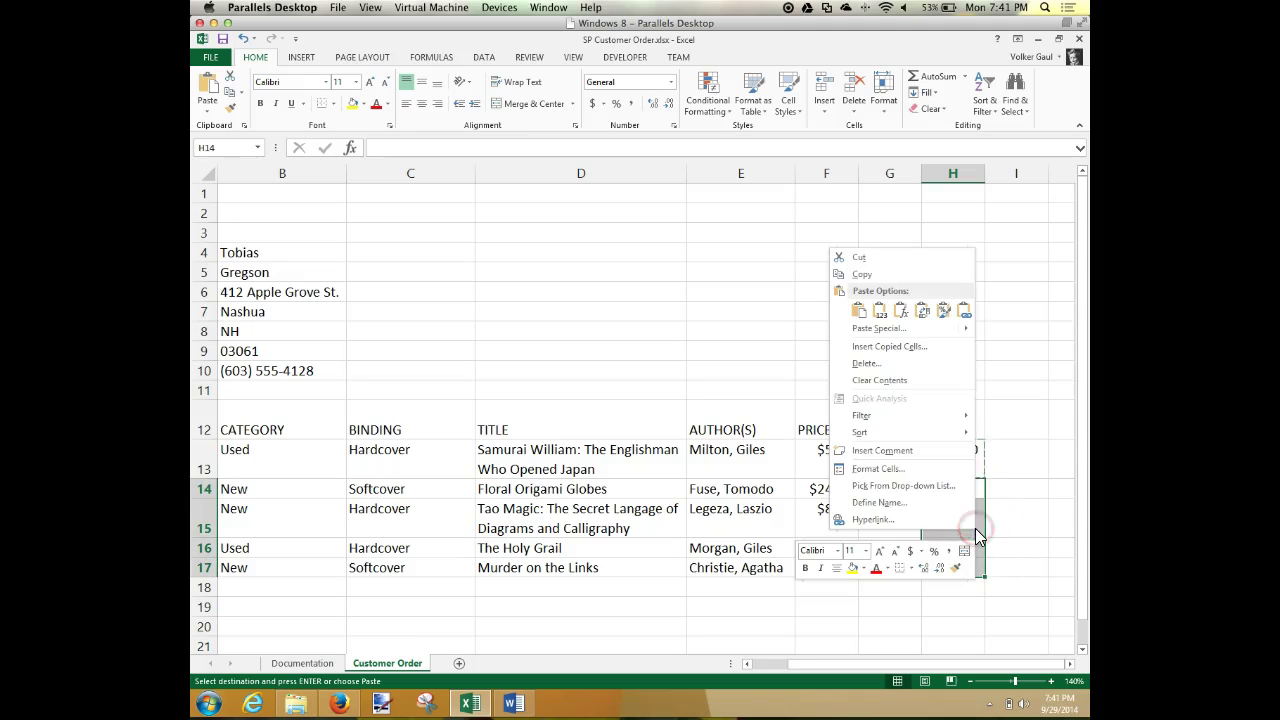
{"action": "left_click", "coordinate": [859, 310]}
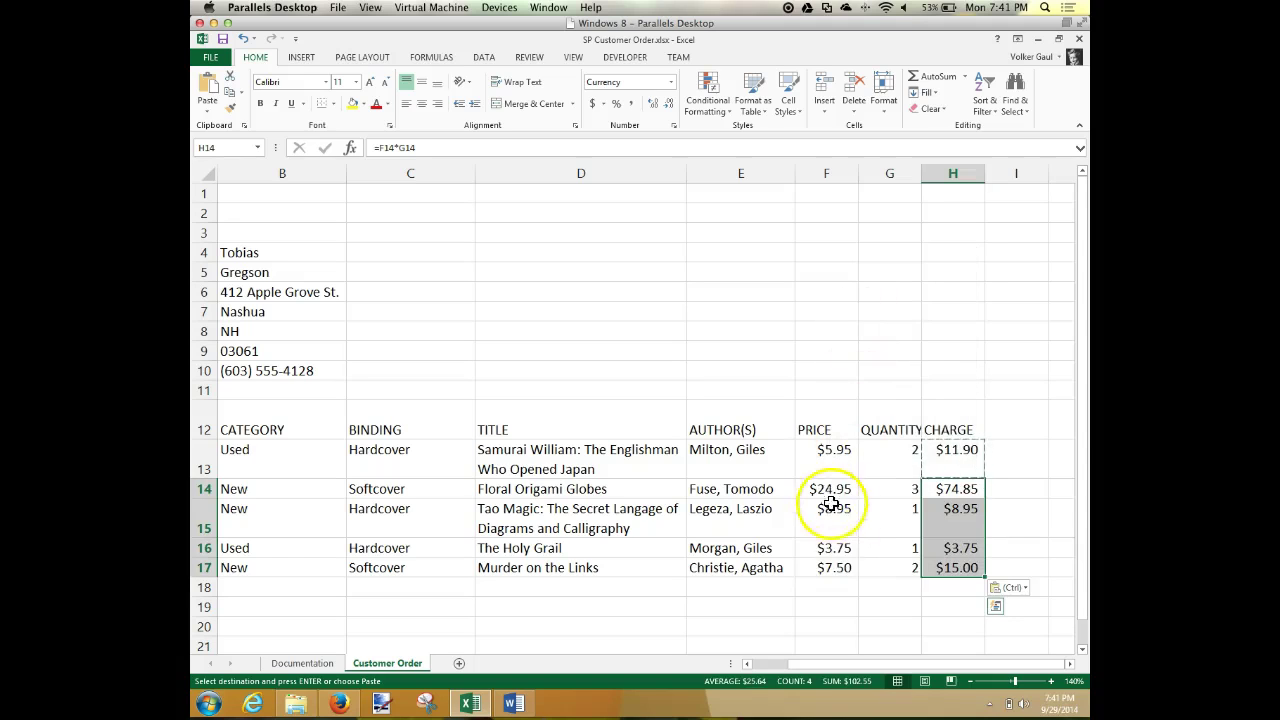
Step: Compare the charge formulas in cells H14 and H13, and undo the paste into H14:H17
{"action": "left_click", "coordinate": [961, 489]}
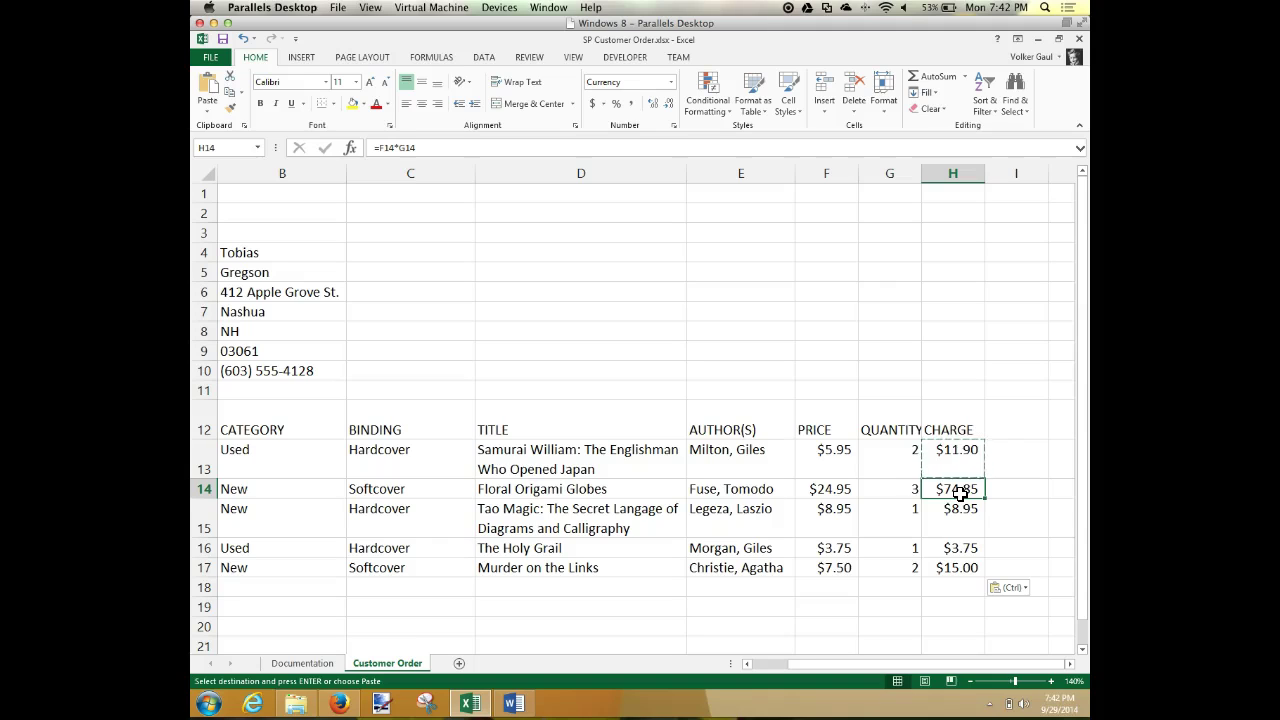
{"action": "left_click", "coordinate": [961, 457]}
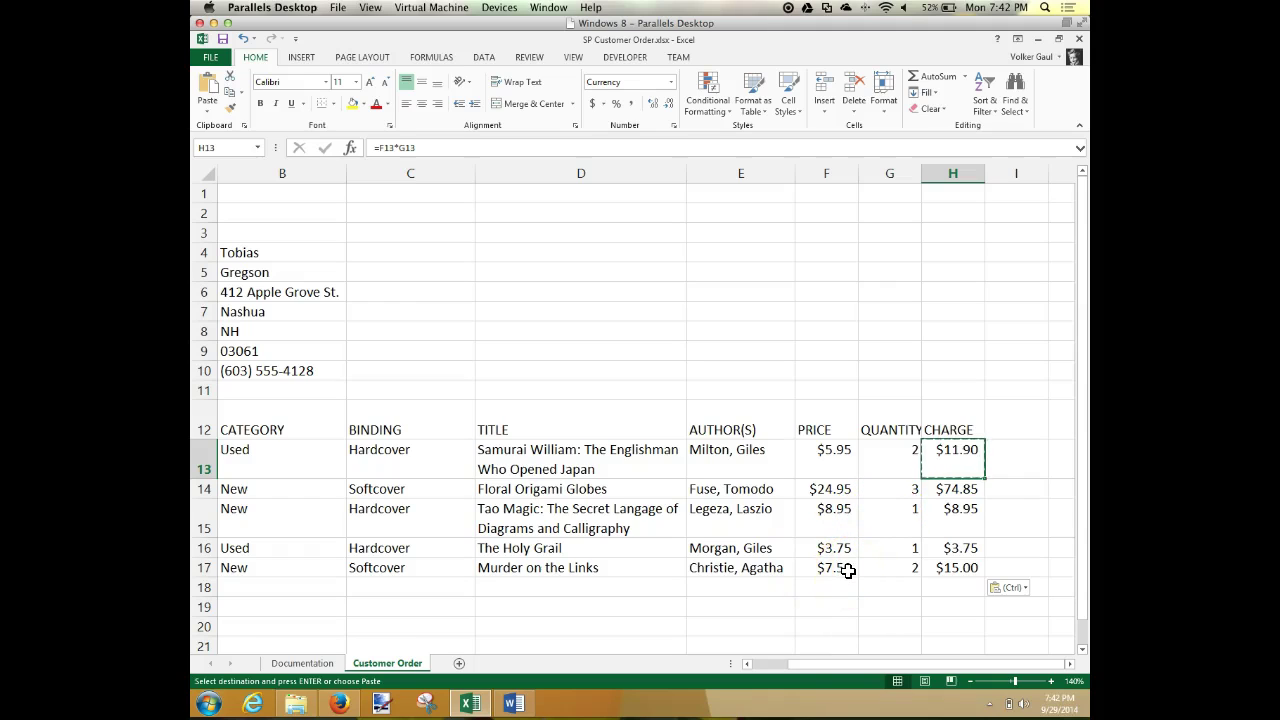
{"action": "left_click", "coordinate": [963, 493]}
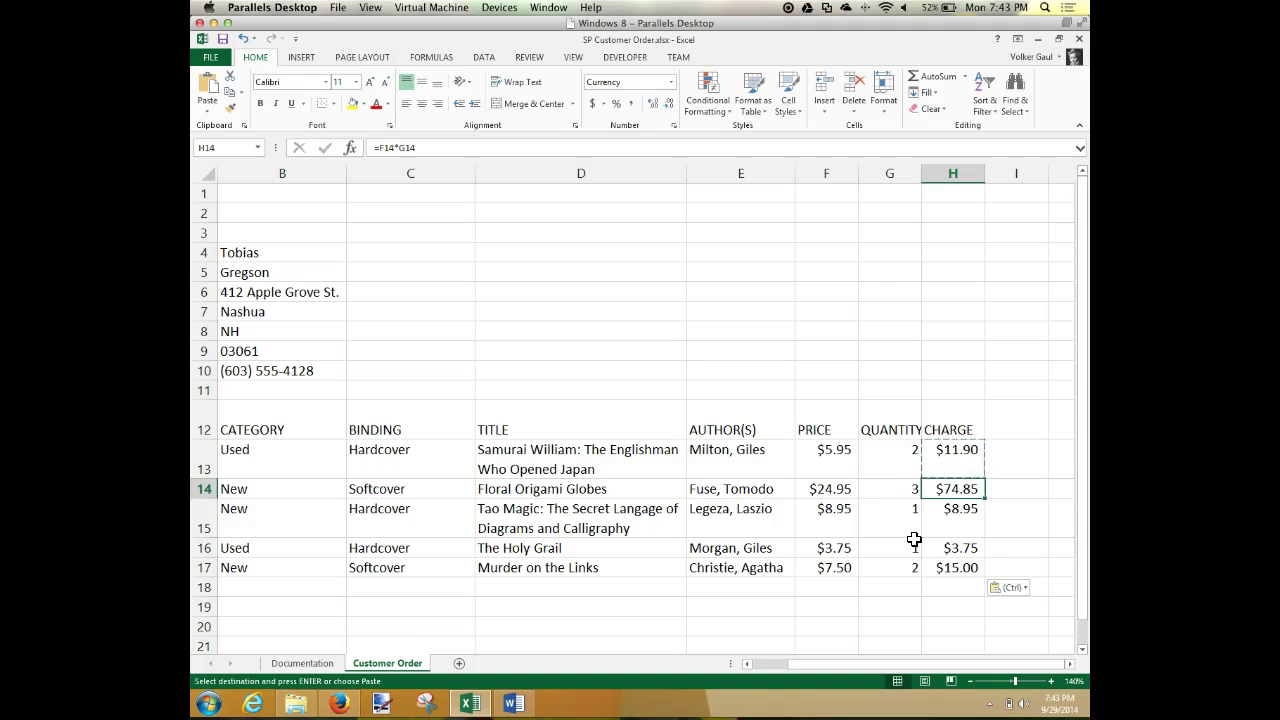
{"action": "key", "text": "ctrl+z"}
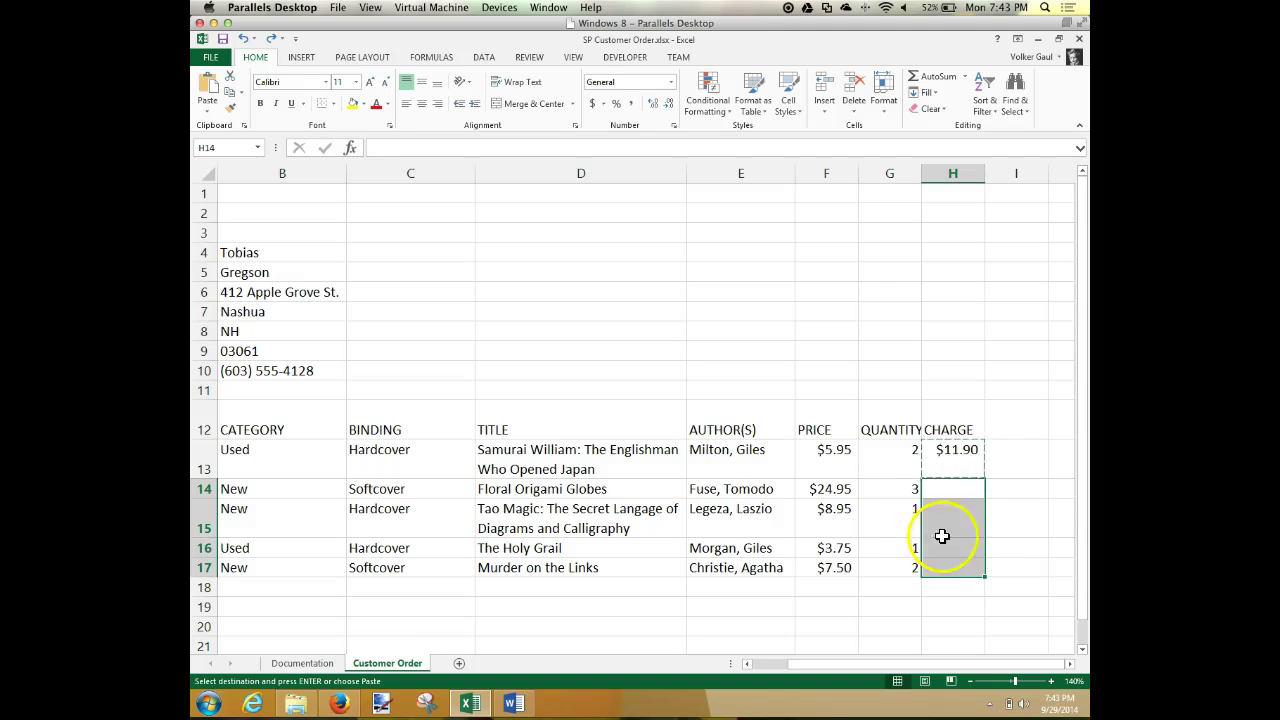
Step: Fill the charge formula from cell H13 down through H17 with AutoFill
{"action": "left_click", "coordinate": [955, 467]}
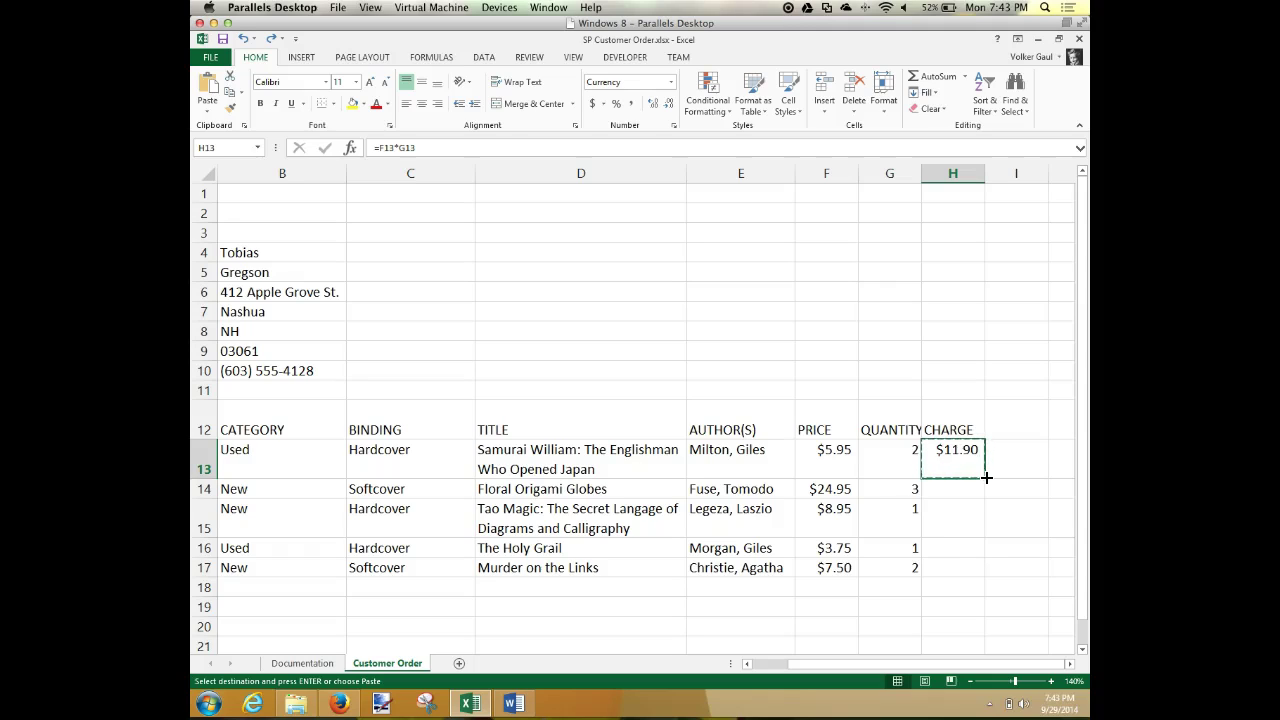
{"action": "left_click_drag", "start_coordinate": [986, 478], "coordinate": [974, 584]}
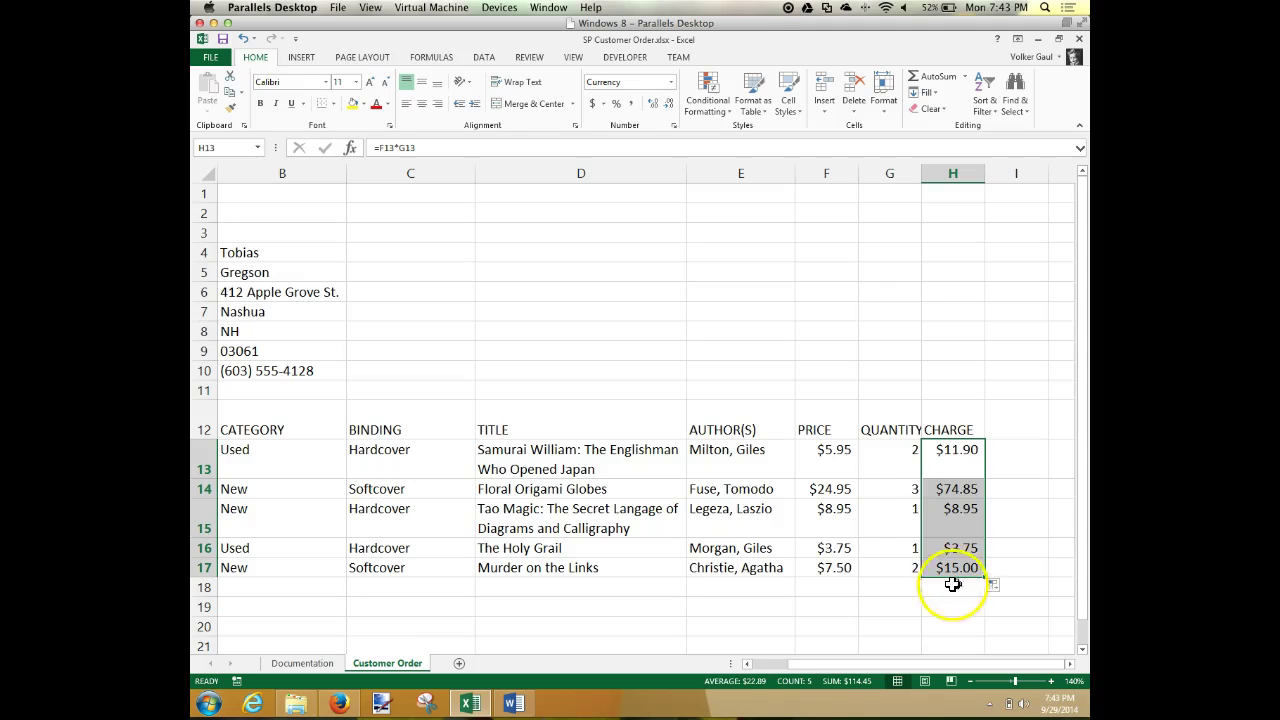
Step: Label cell G18 "Subtotal" and add up the charges H13:H17 in cell H18 with the AutoSum Sum function
{"action": "left_click", "coordinate": [887, 589]}
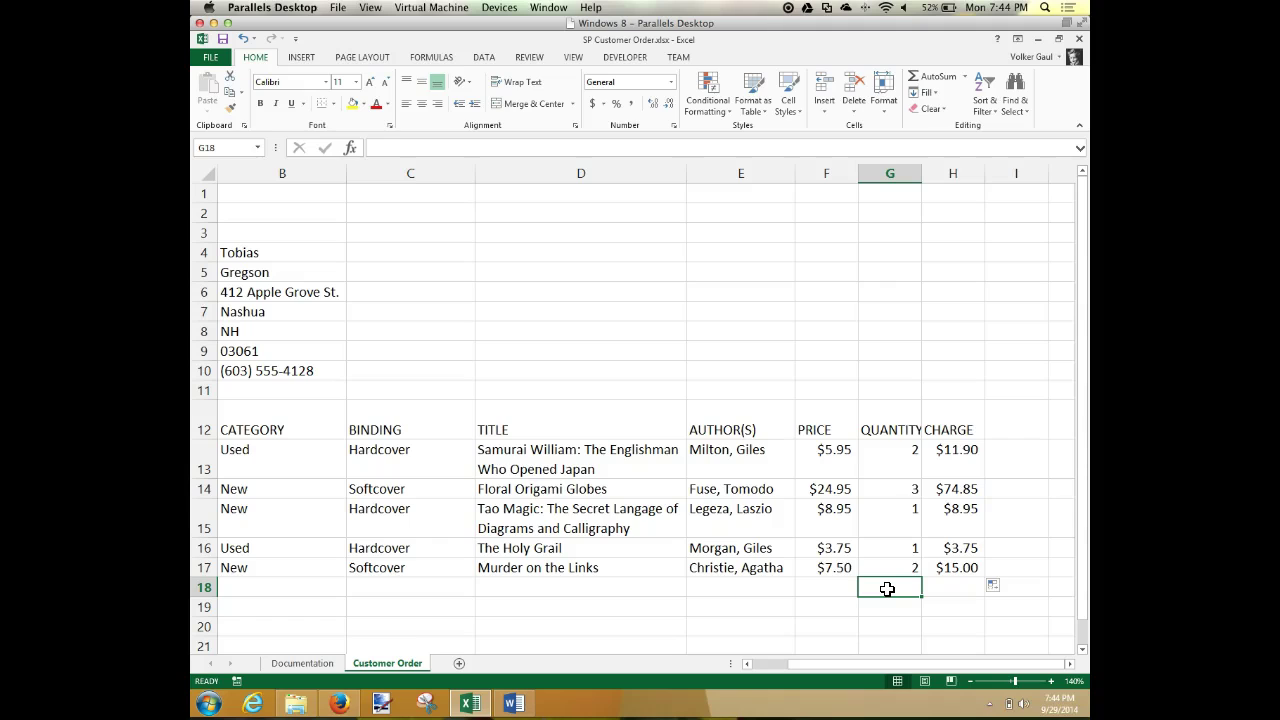
{"action": "type", "text": "Subtotal"}
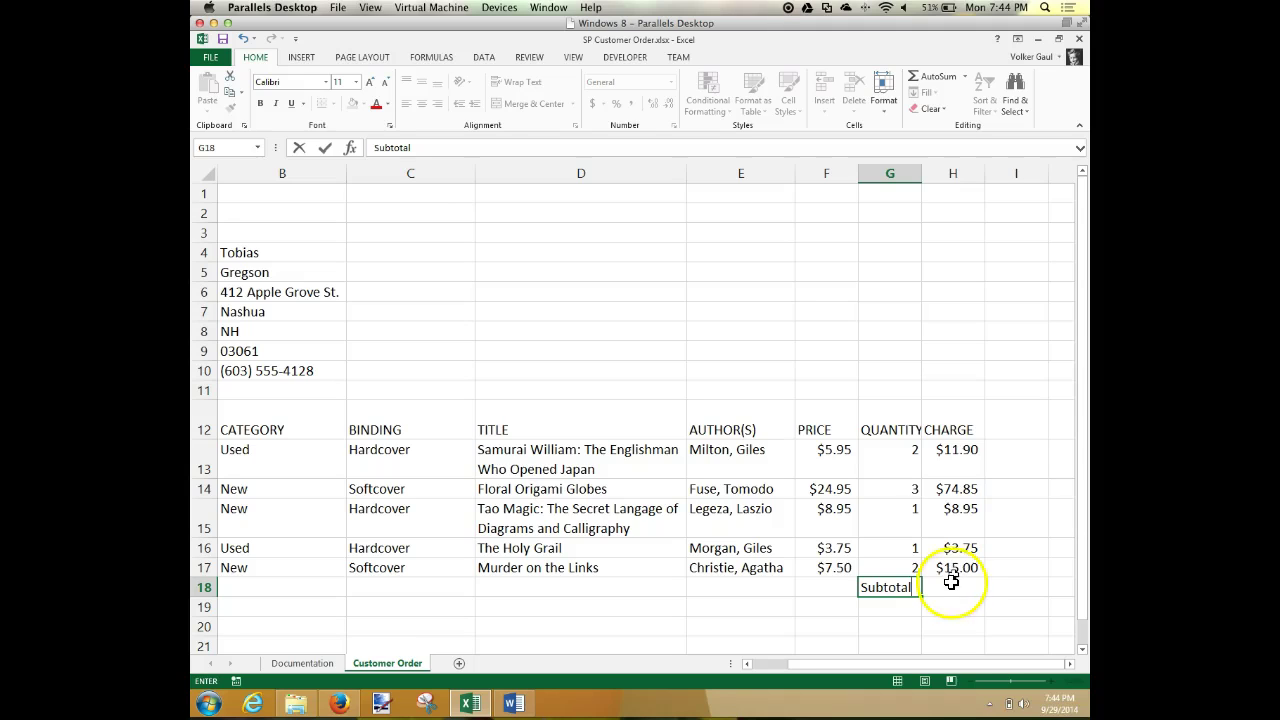
{"action": "left_click", "coordinate": [956, 587]}
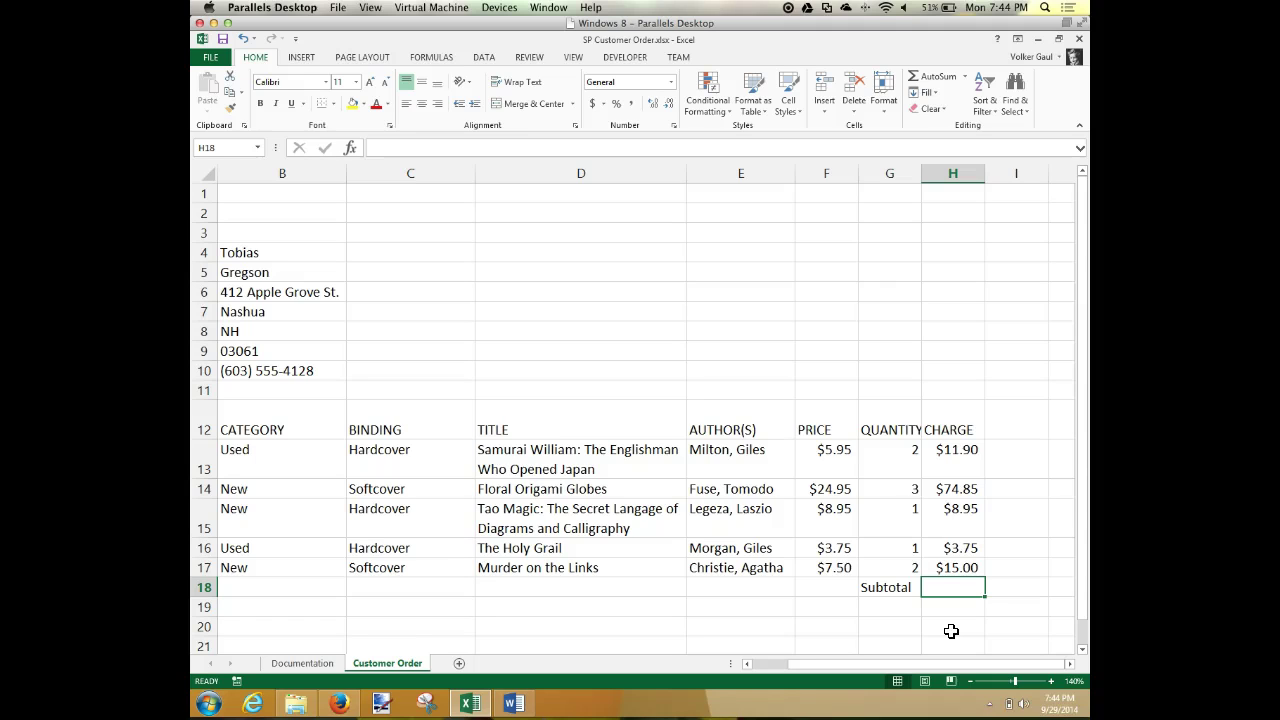
{"action": "left_click", "coordinate": [937, 78]}
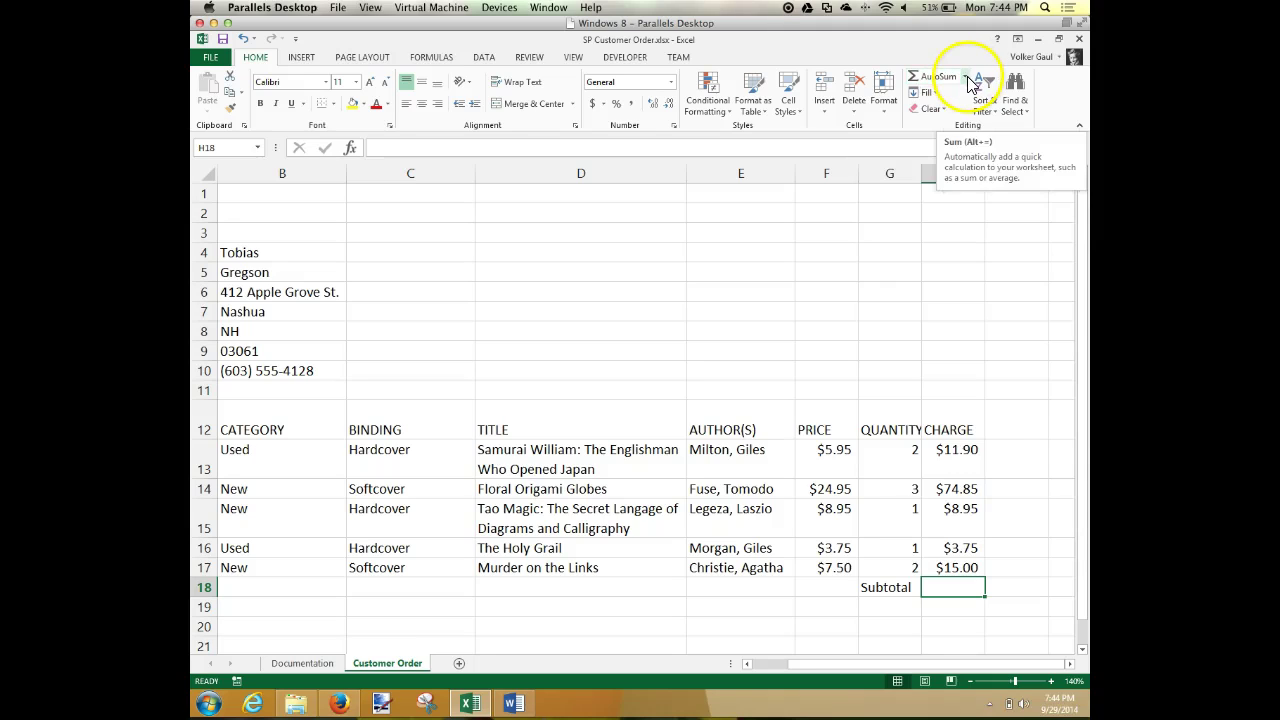
{"action": "left_click", "coordinate": [967, 78]}
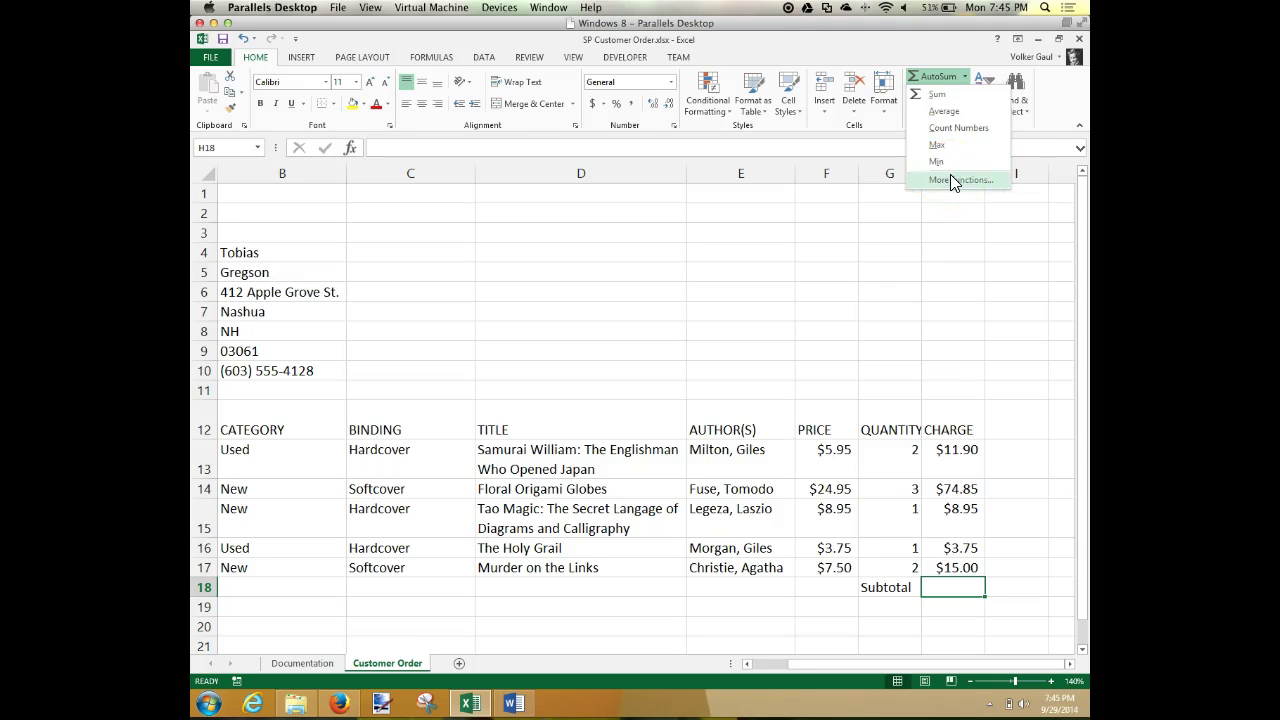
{"action": "left_click", "coordinate": [955, 96]}
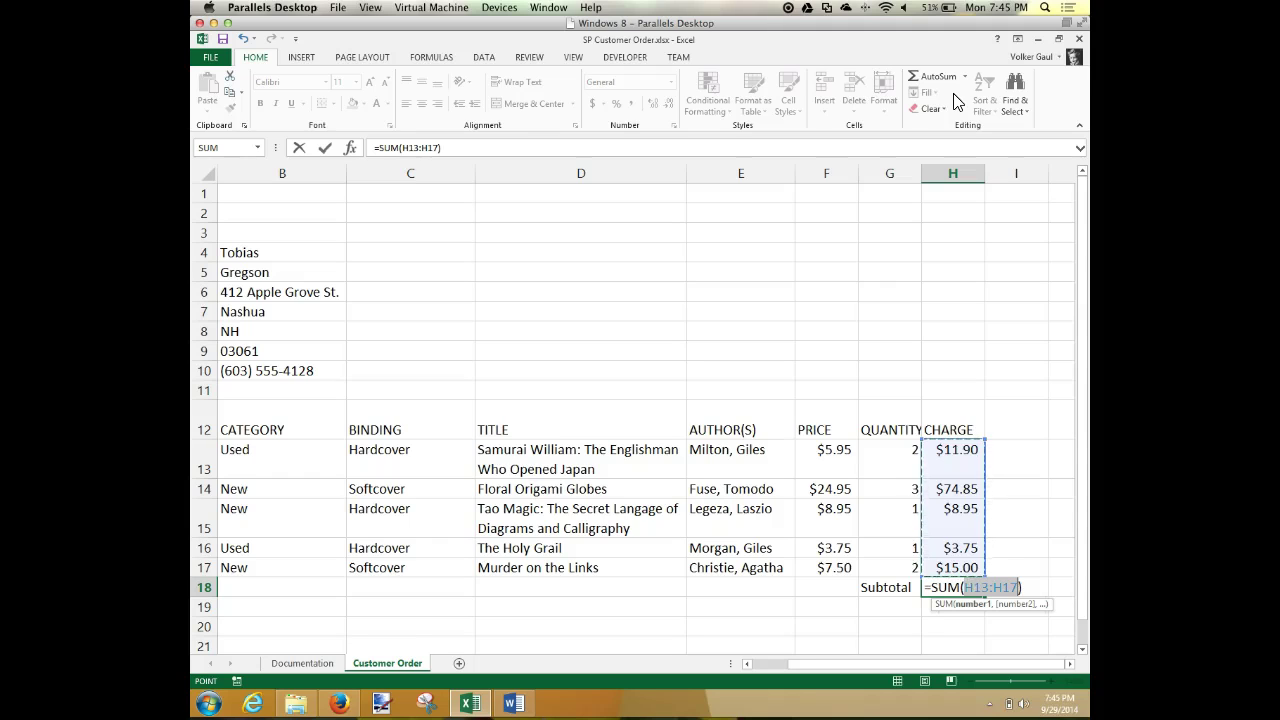
{"action": "key", "text": "Return"}
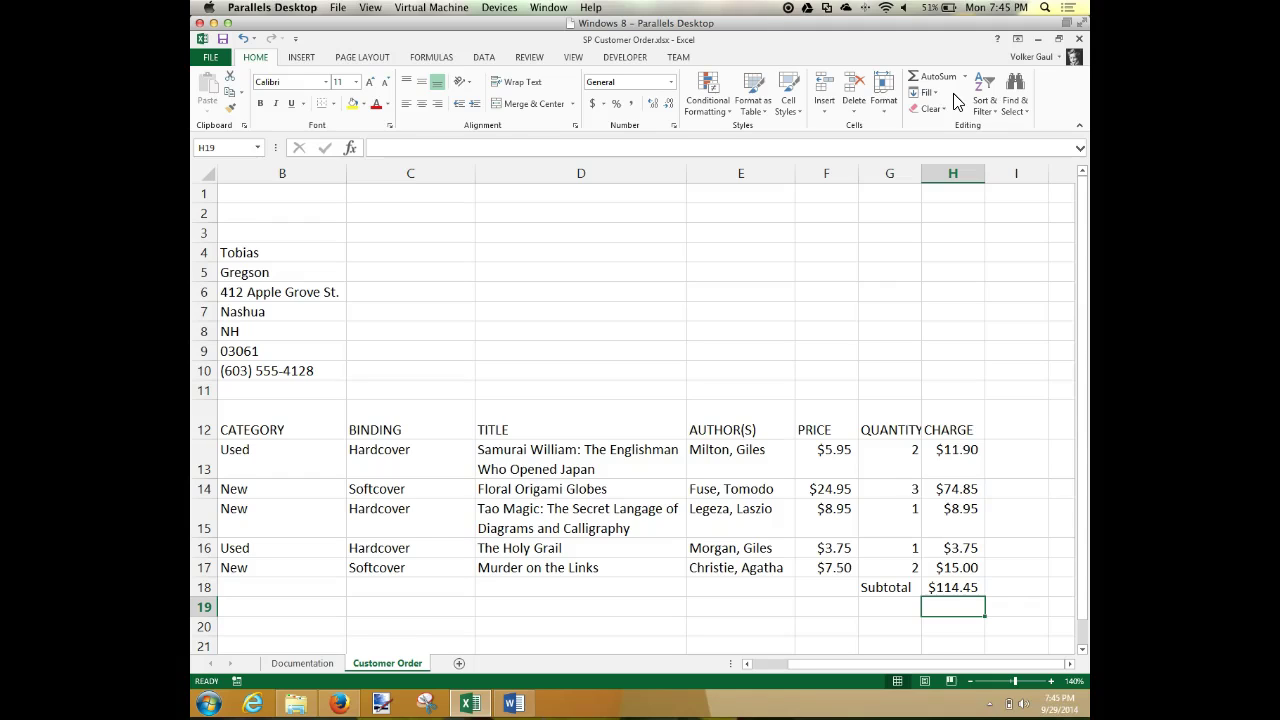
Step: Test the subtotal by setting the first book's quantity in cell G13 to 3, and undo that change
{"action": "left_click", "coordinate": [893, 451]}
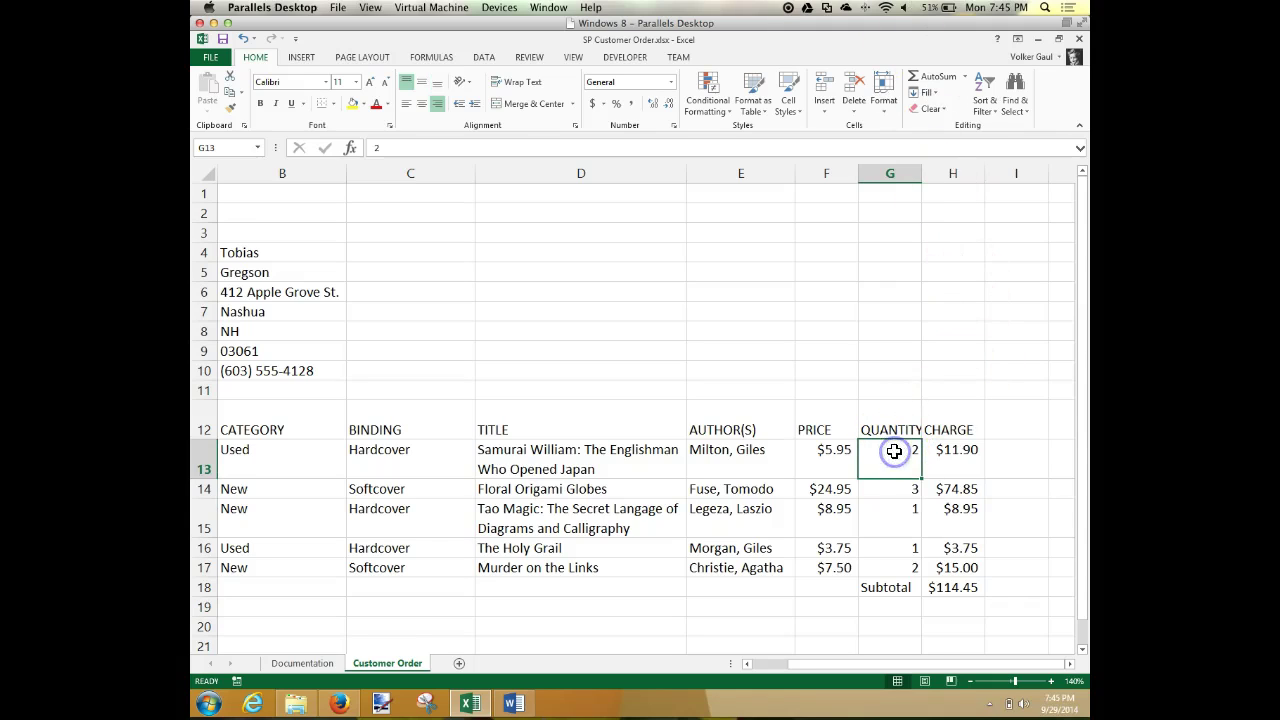
{"action": "left_click", "coordinate": [971, 455]}
{"action": "type", "text": "3"}
{"action": "key", "text": "Return"}
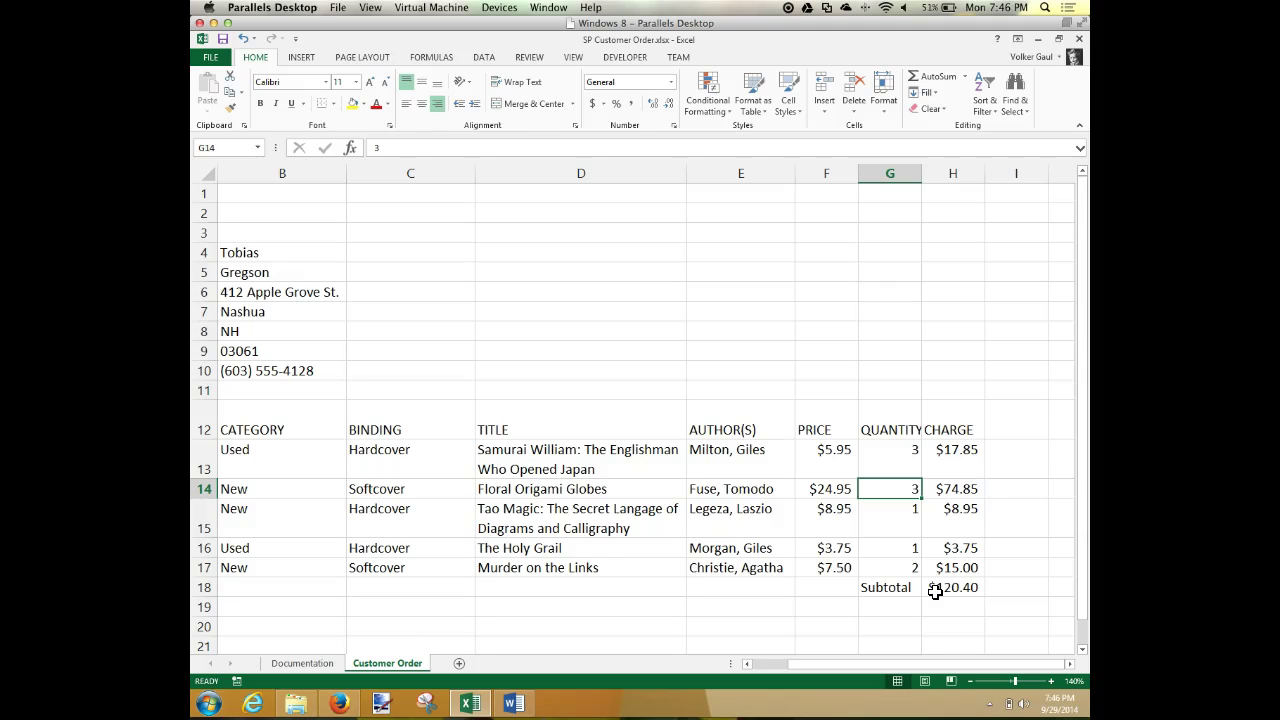
{"action": "key", "text": "ctrl+z"}
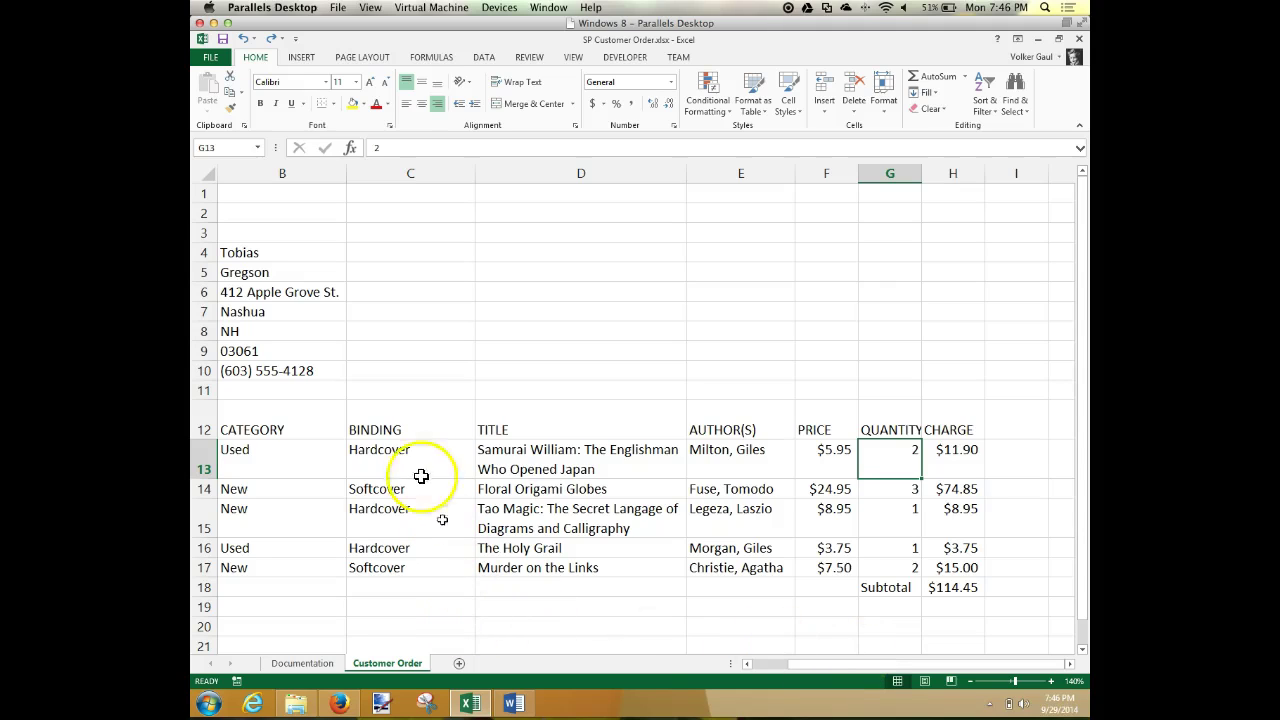
Step: Enter the label "Sales Tax" in cell G11 and the rate 5% in cell H11
{"action": "left_click", "coordinate": [905, 390]}
{"action": "type", "text": "Sal"}
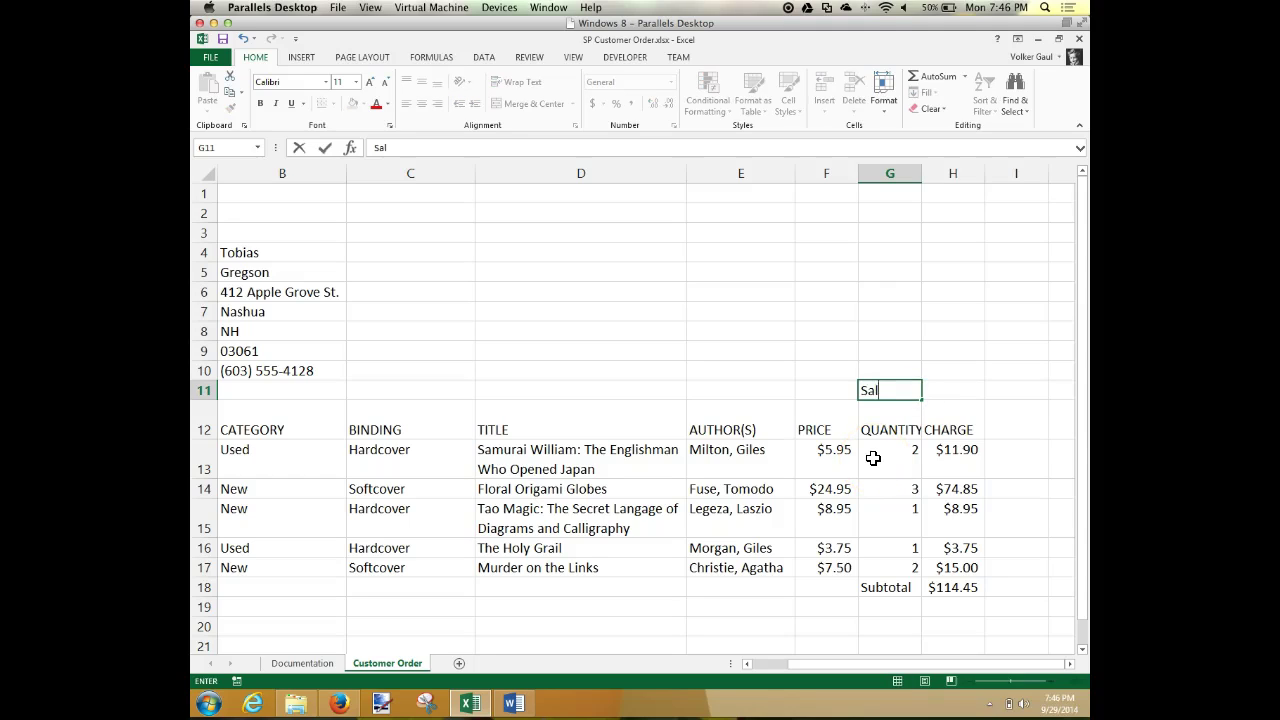
{"action": "type", "text": "es Tax"}
{"action": "left_click", "coordinate": [947, 391]}
{"action": "type", "text": "5%"}
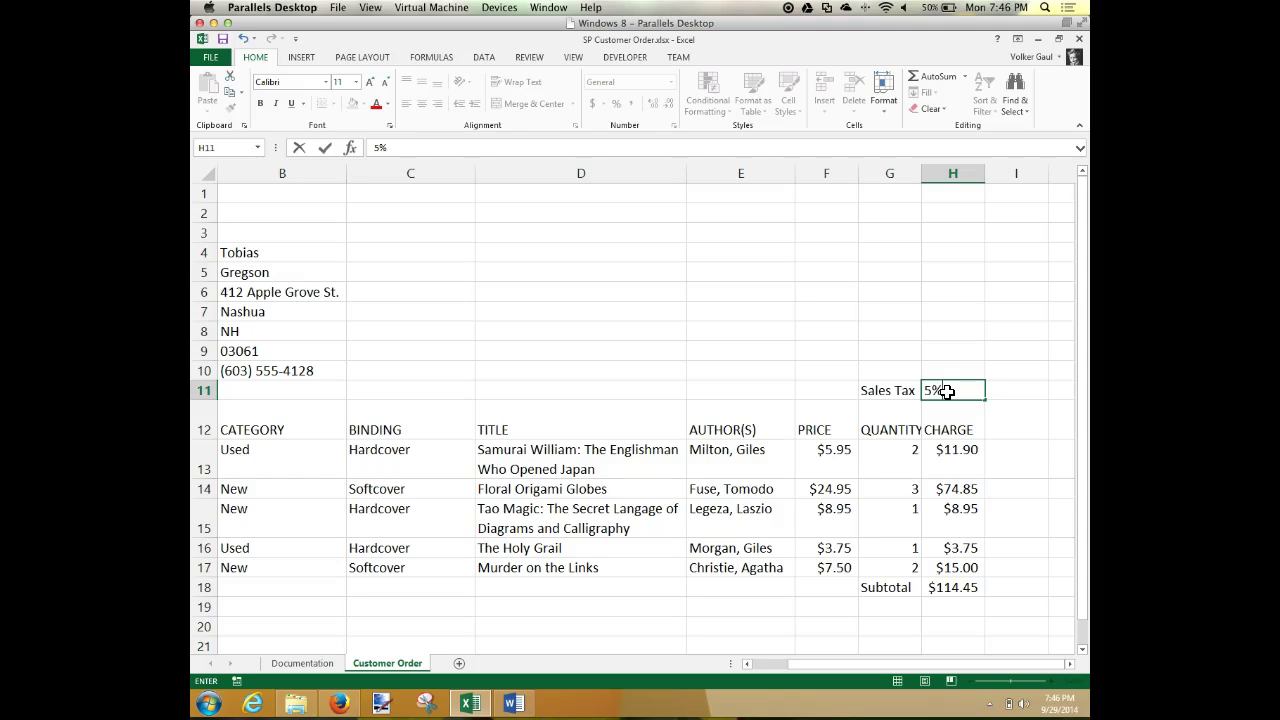
{"action": "key", "text": "Return"}
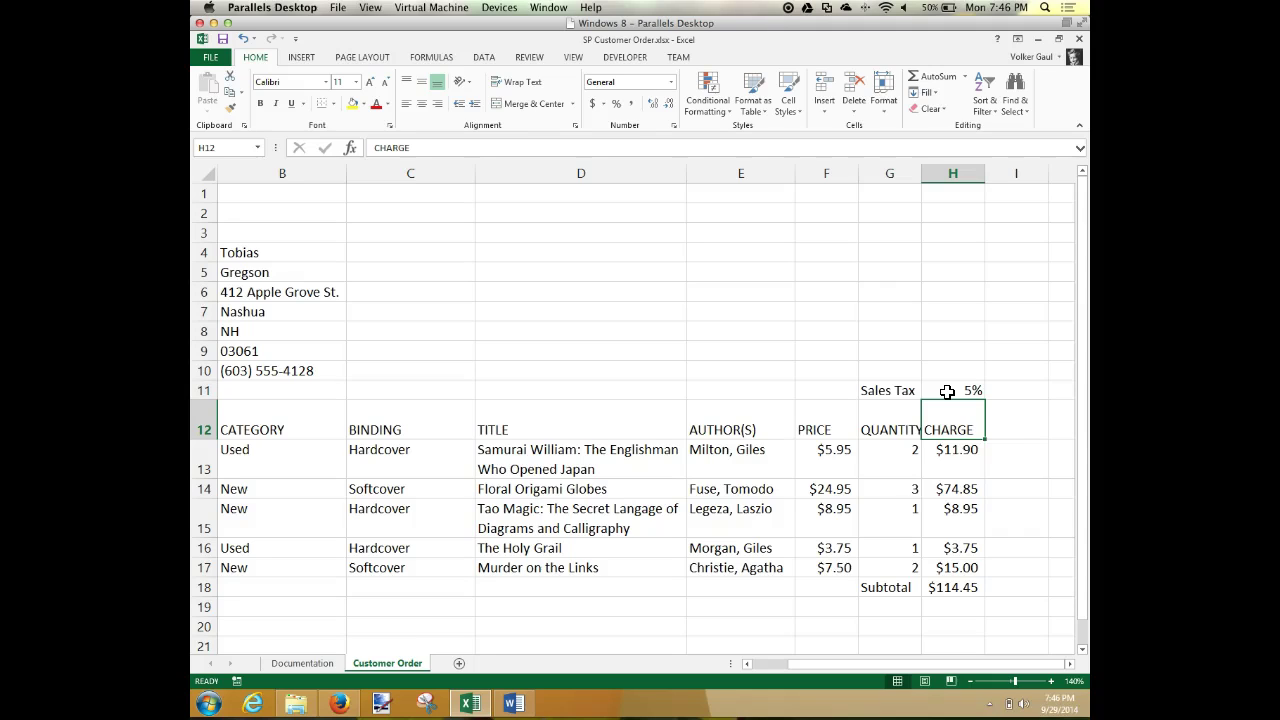
{"action": "left_click", "coordinate": [950, 390]}
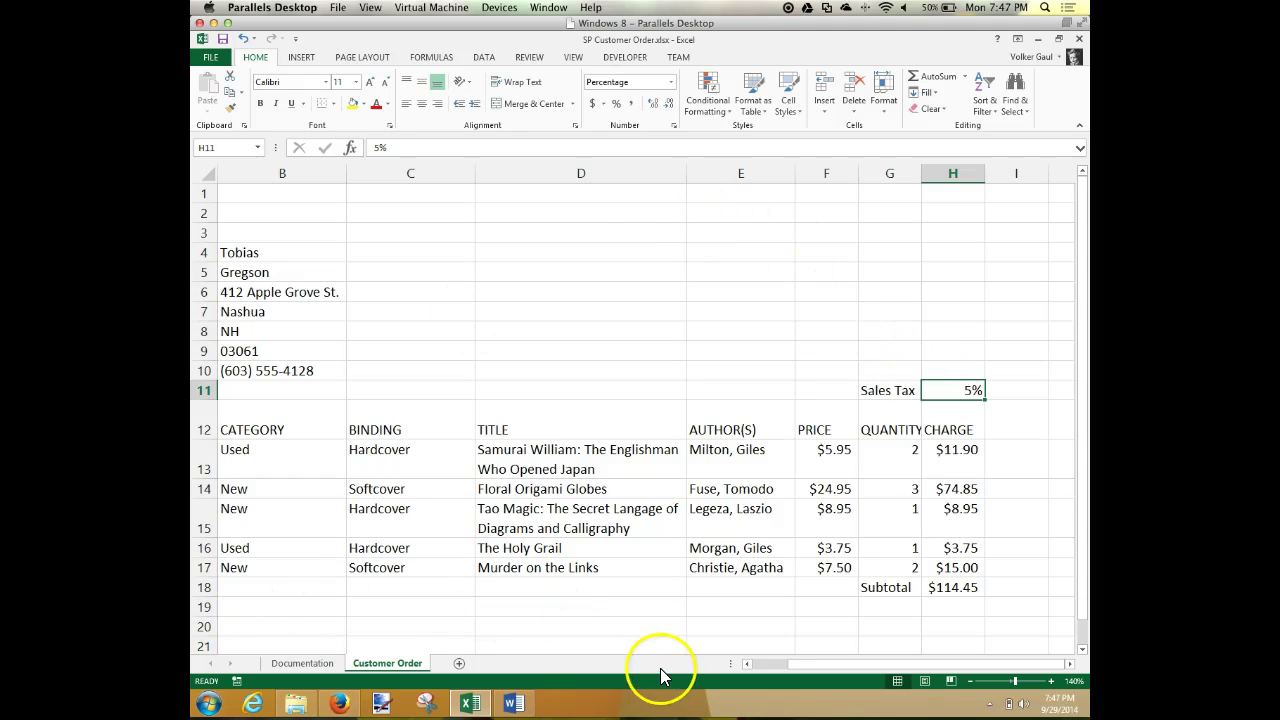
Step: Label cell G19 "Tax" and calculate the tax in cell H19 with the formula =H18*H11
{"action": "left_click", "coordinate": [880, 612]}
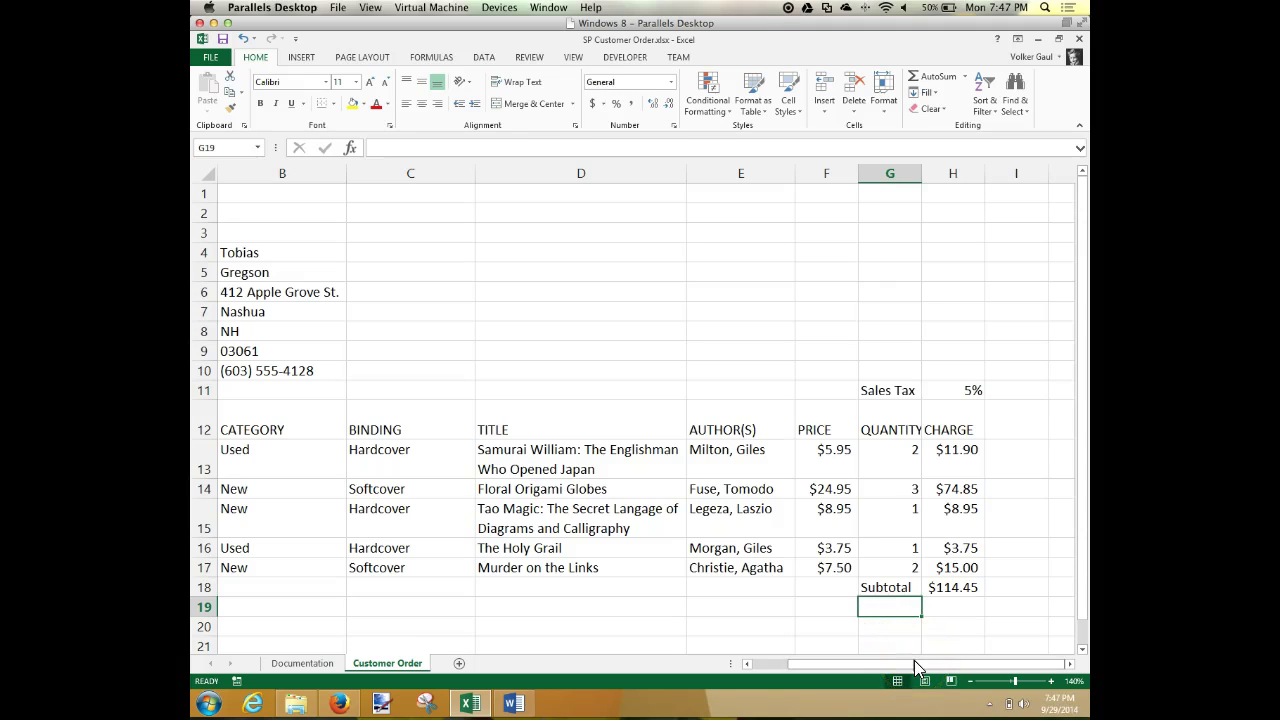
{"action": "type", "text": "Tax"}
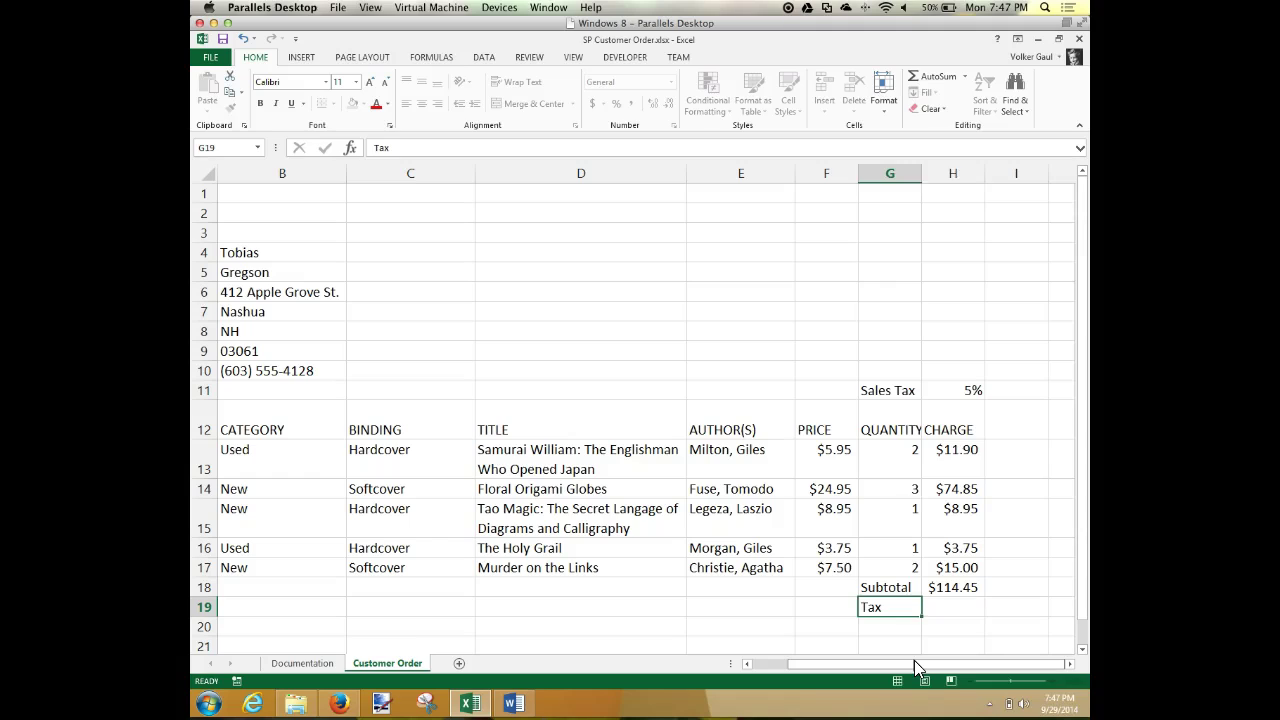
{"action": "key", "text": "Tab"}
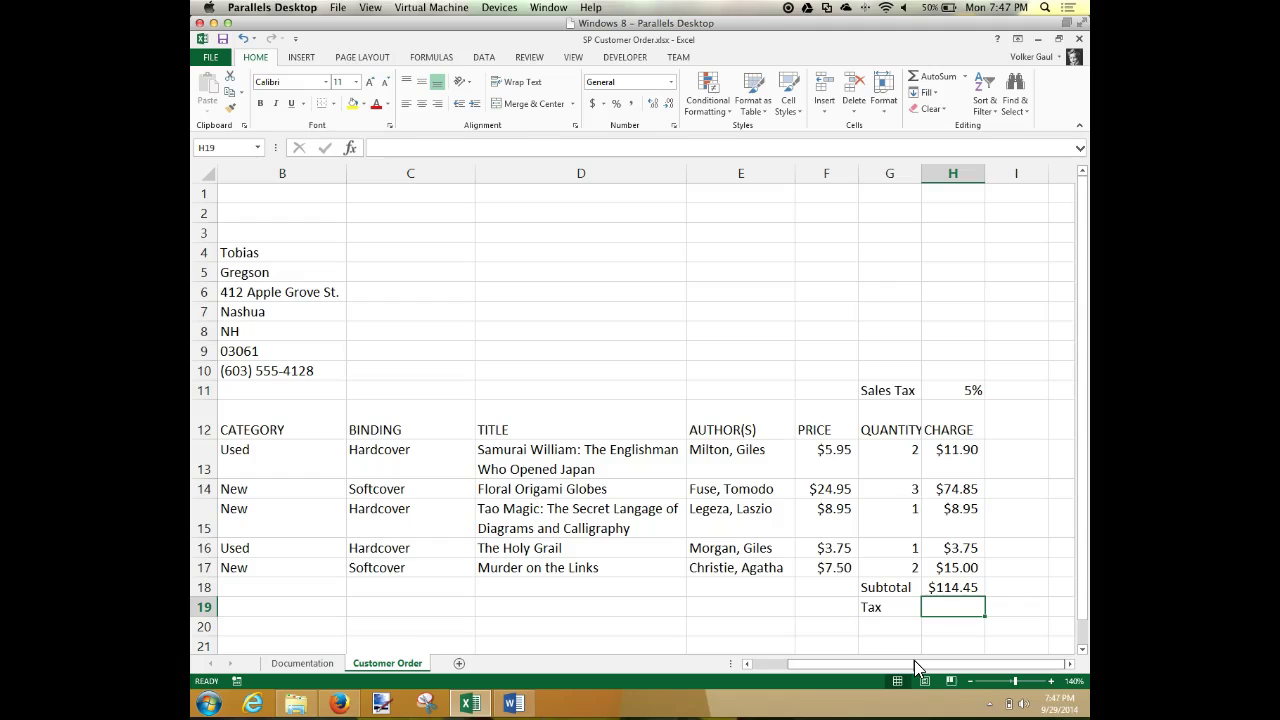
{"action": "type", "text": "="}
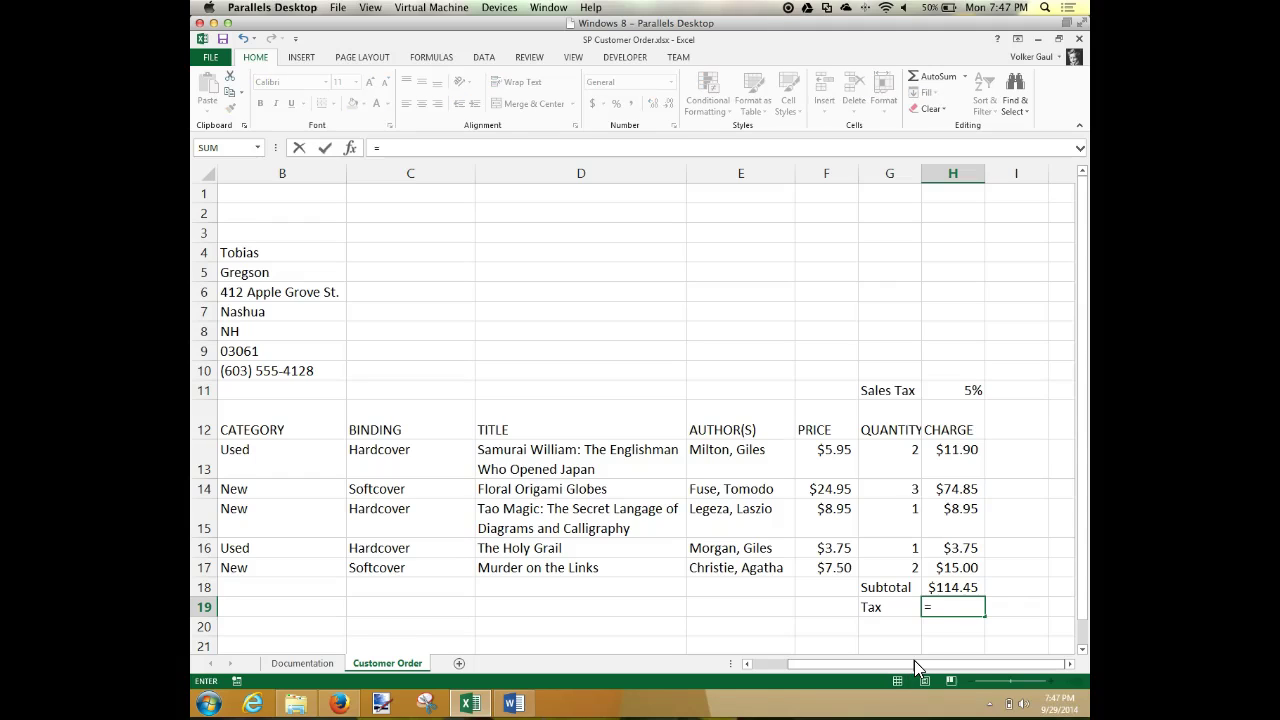
{"action": "left_click", "coordinate": [960, 587]}
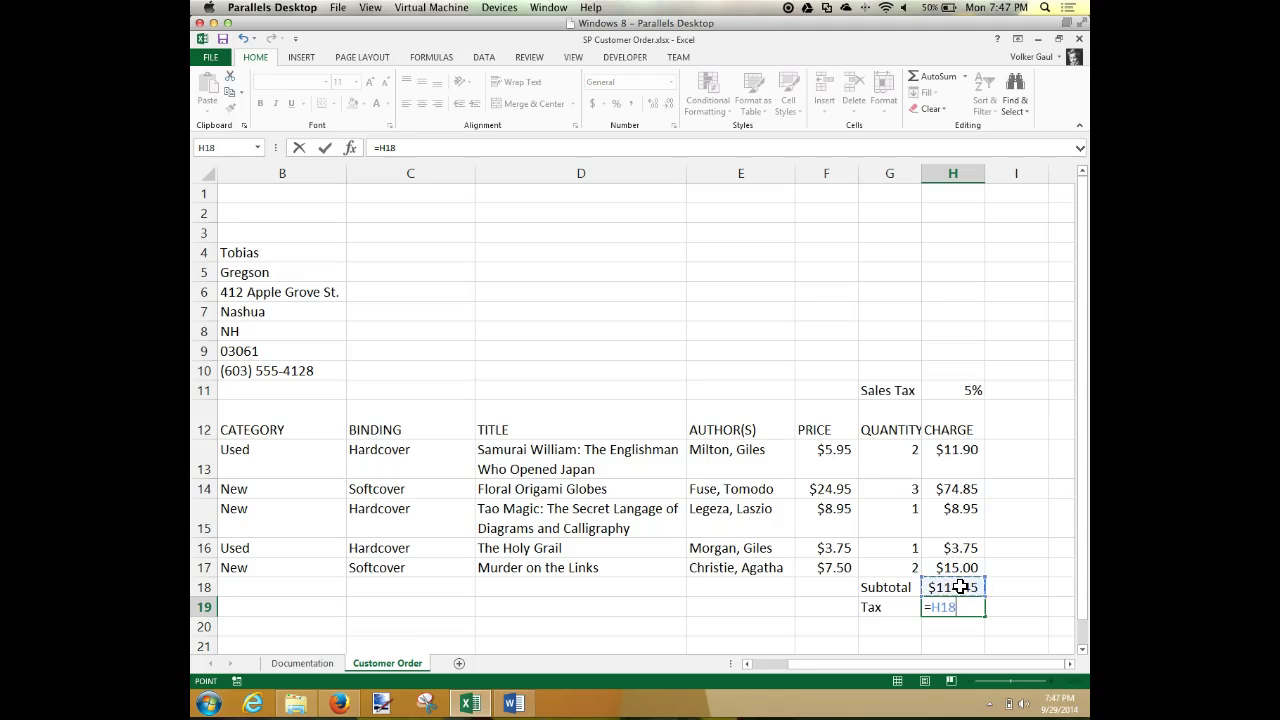
{"action": "type", "text": "*"}
{"action": "left_click", "coordinate": [963, 393]}
{"action": "key", "text": "Return"}
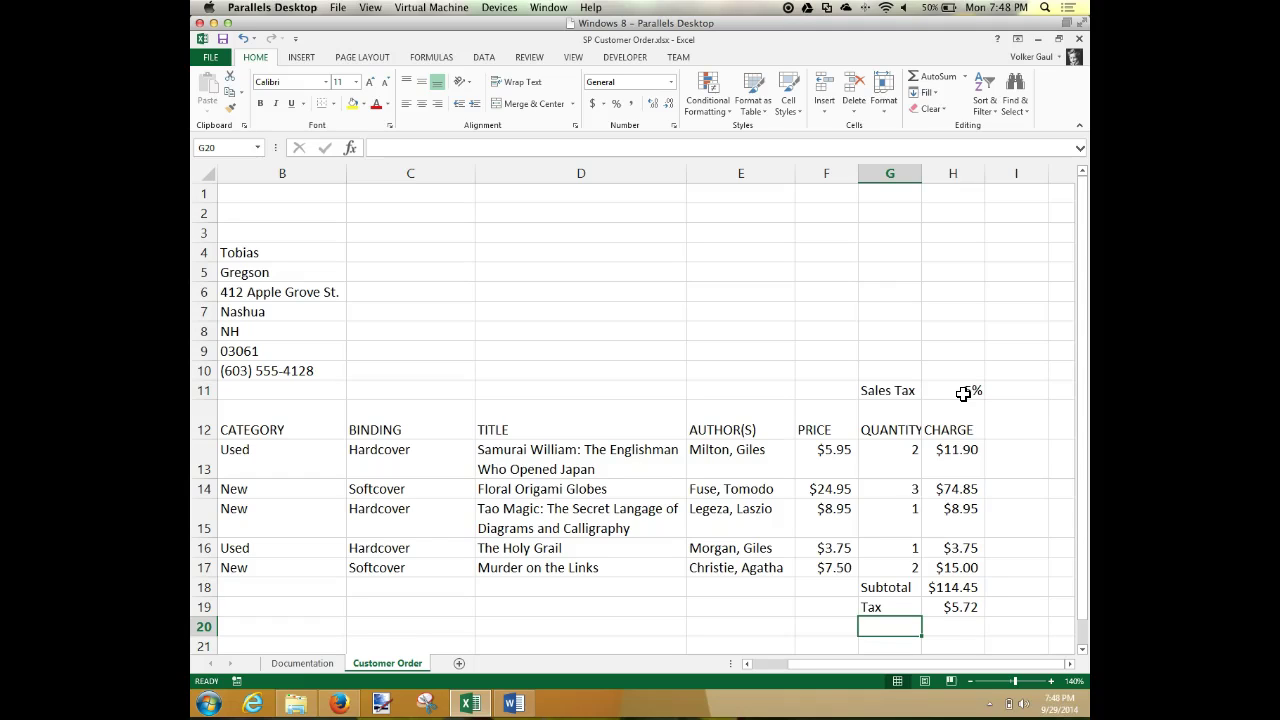
Step: Enter the label "Handling" in cell G20 and the amount $15.30 in cell H20
{"action": "type", "text": "Handling"}
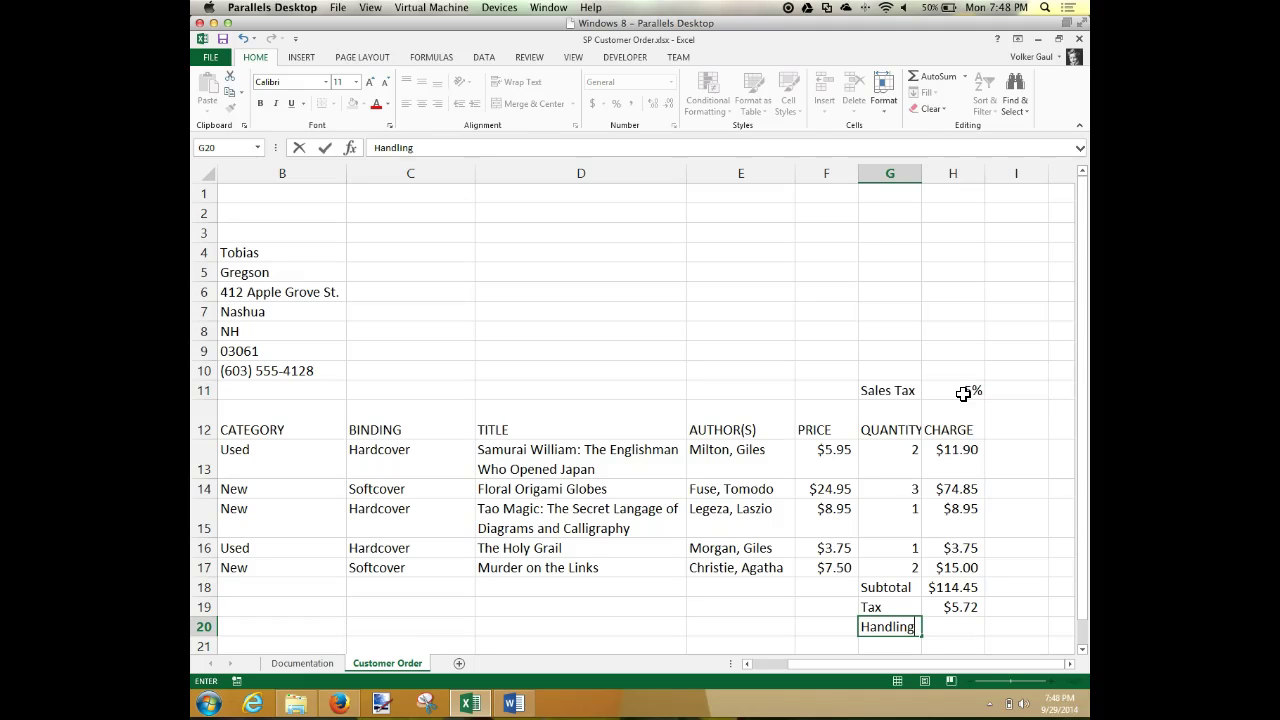
{"action": "key", "text": "Tab"}
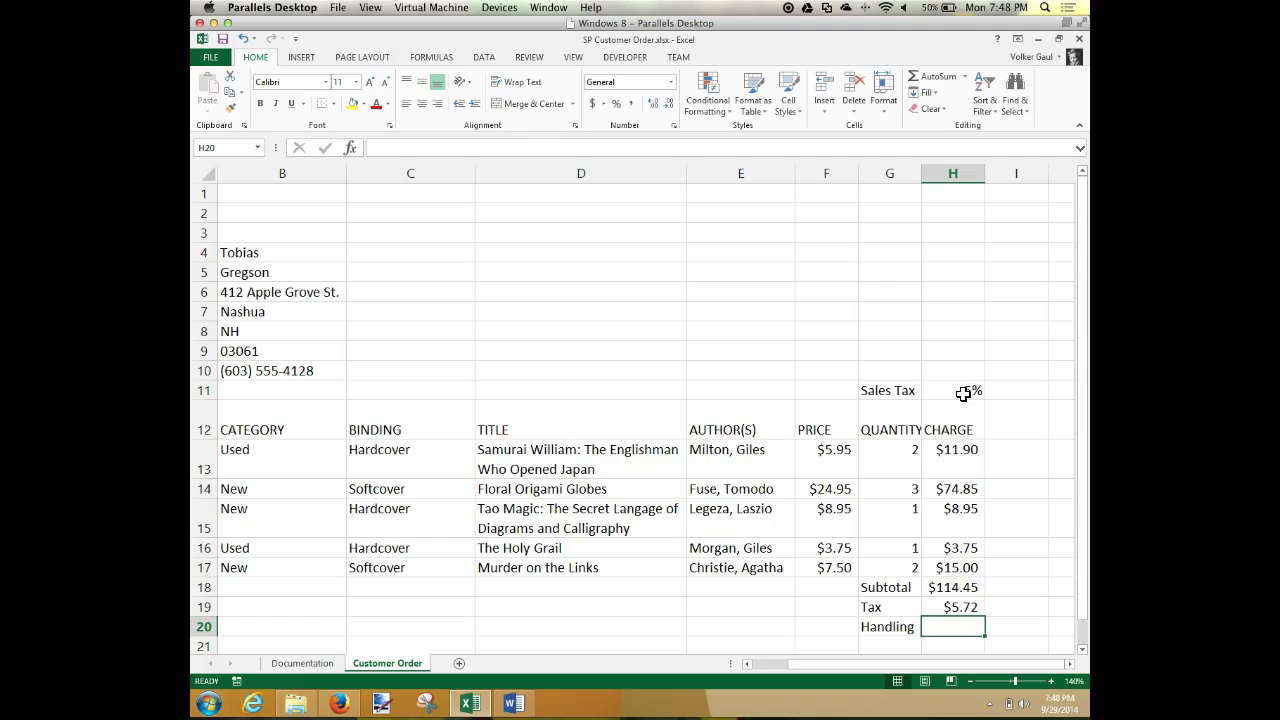
{"action": "type", "text": "$15."}
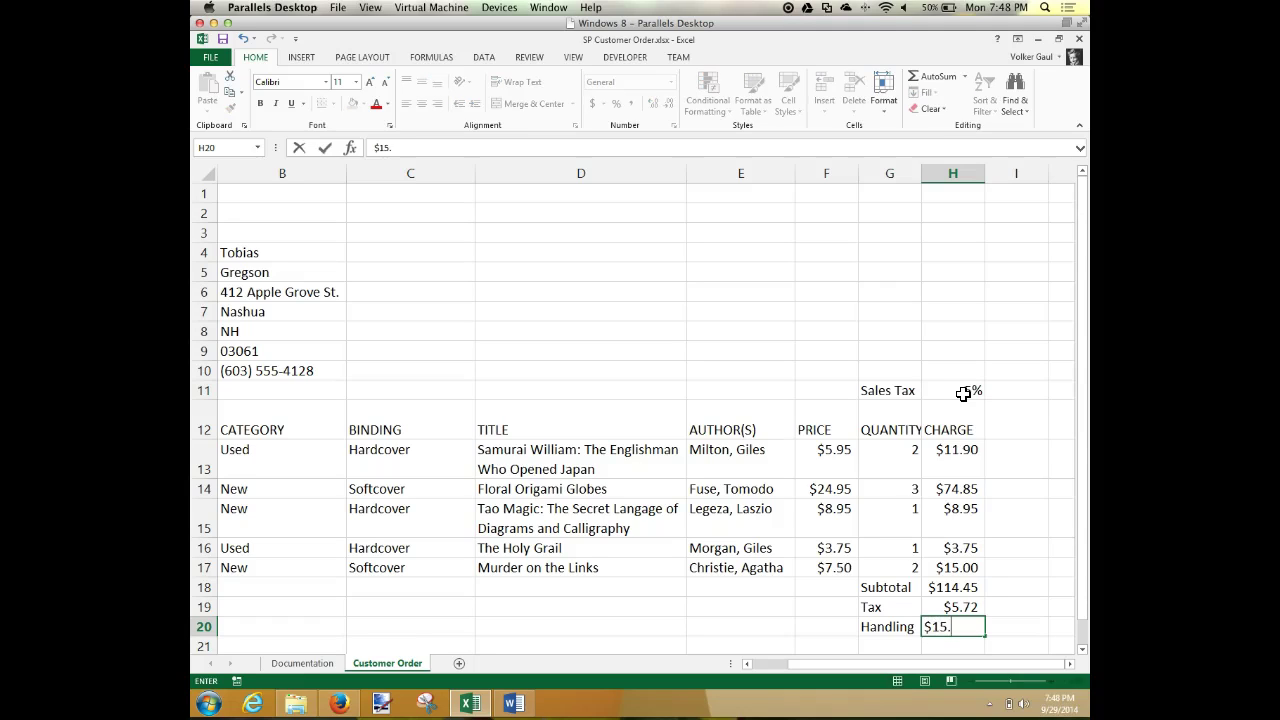
{"action": "type", "text": "30"}
{"action": "key", "text": "Return"}
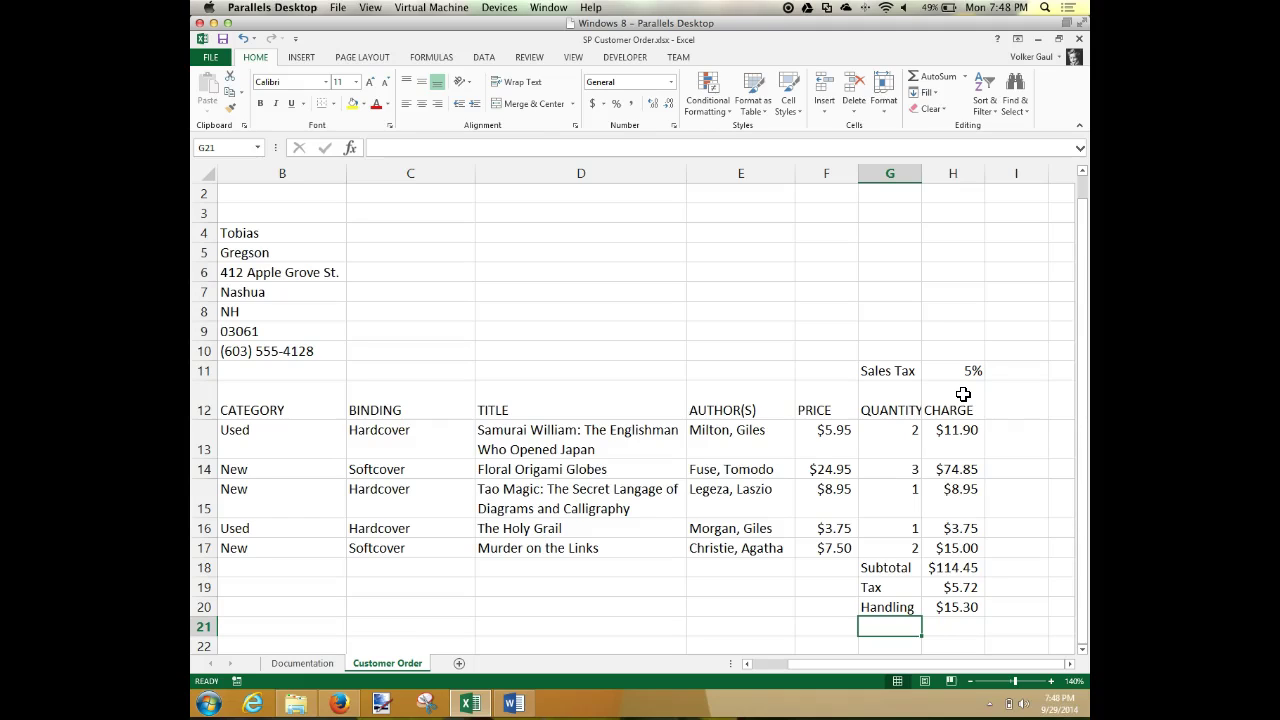
Step: Label cell G21 "Total" and add up H18:H20 in cell H21 with AutoSum
{"action": "type", "text": "Total"}
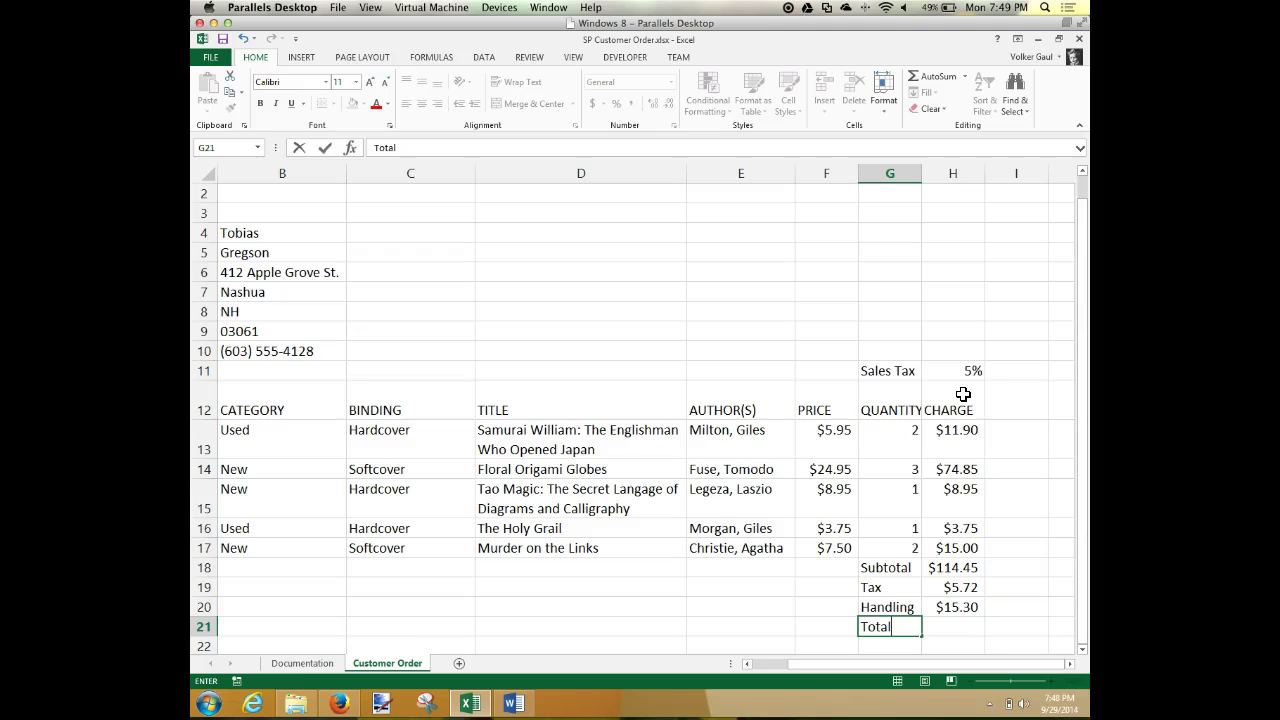
{"action": "left_click", "coordinate": [962, 626]}
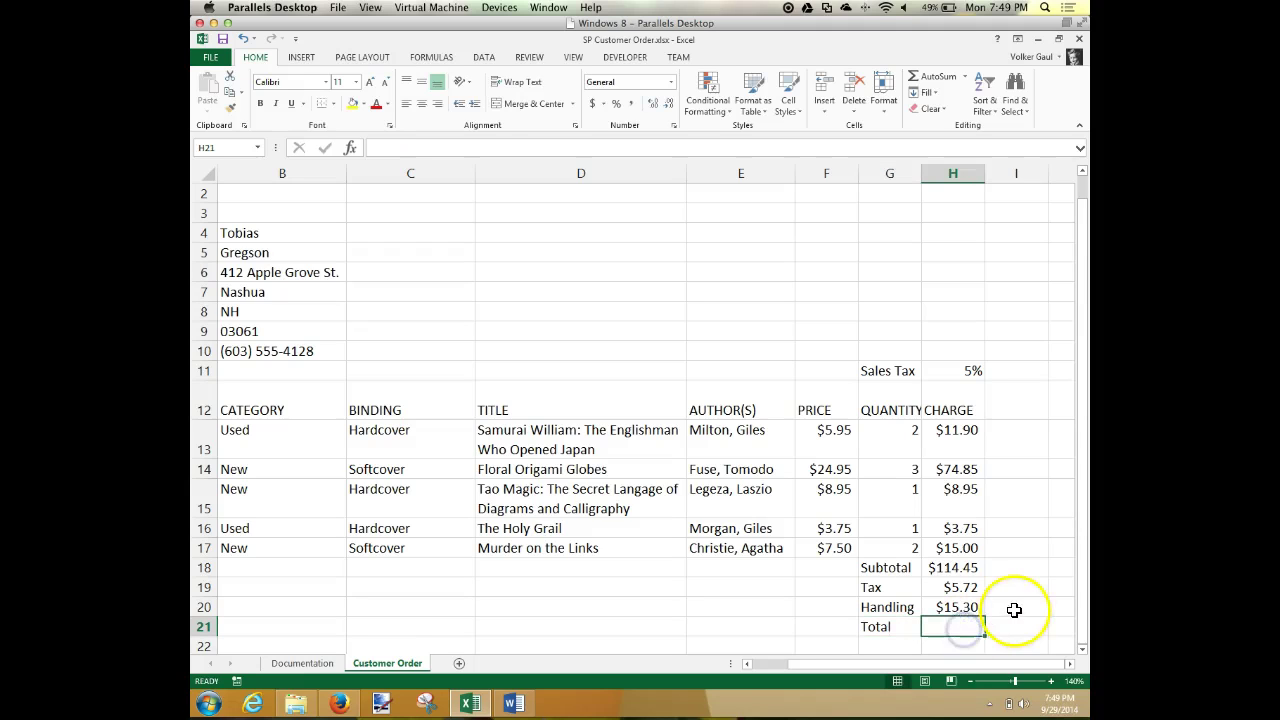
{"action": "left_click", "coordinate": [947, 80]}
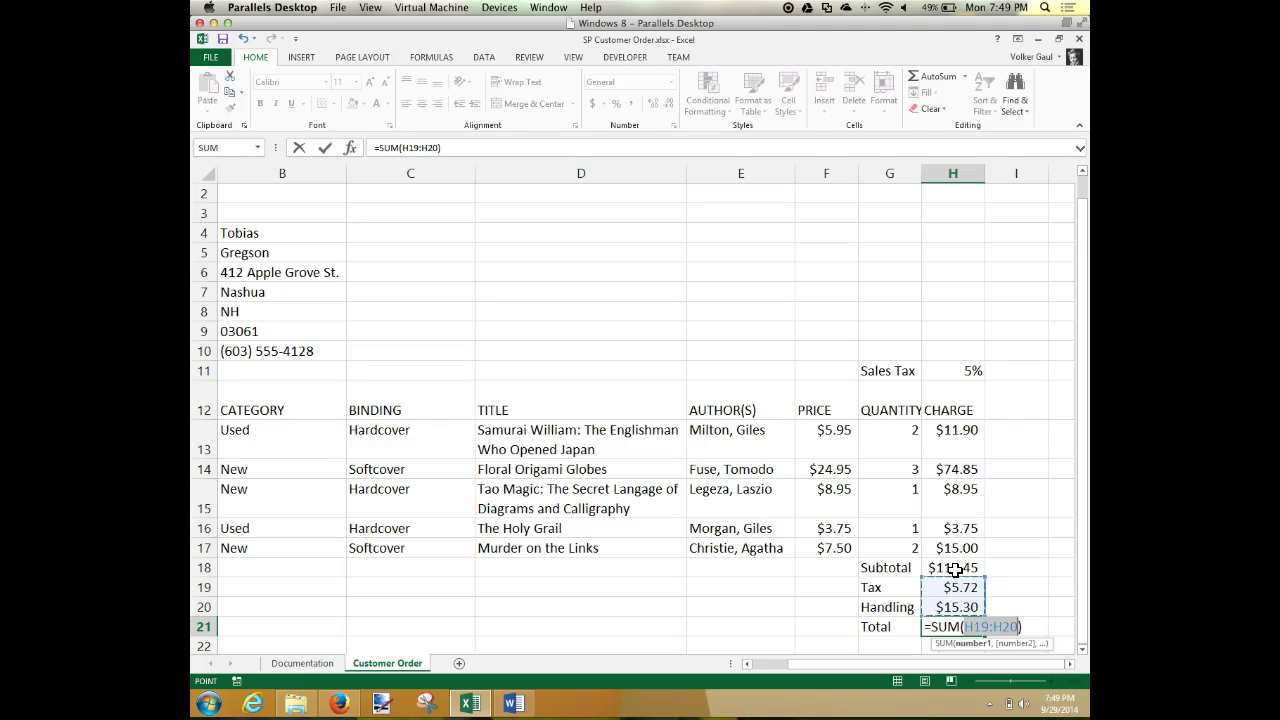
{"action": "left_click", "coordinate": [959, 567]}
{"action": "left_click_drag", "start_coordinate": [956, 591], "coordinate": [955, 600]}
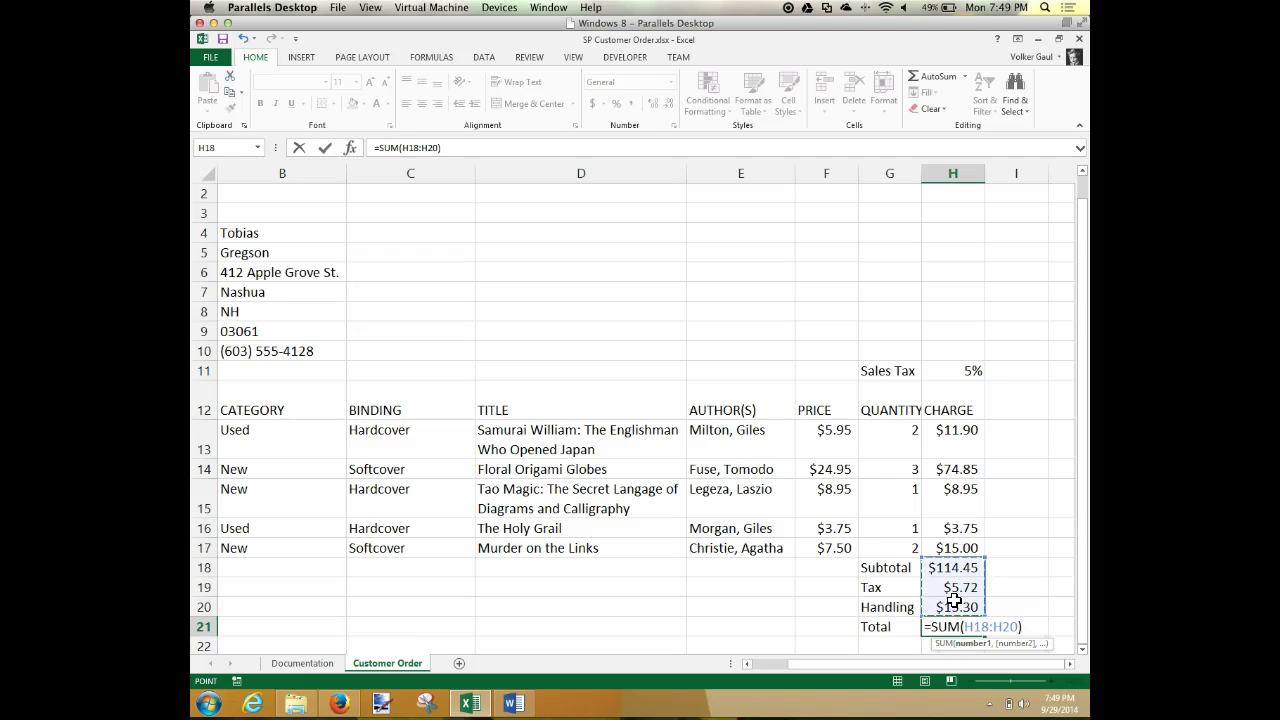
{"action": "key", "text": "Return"}
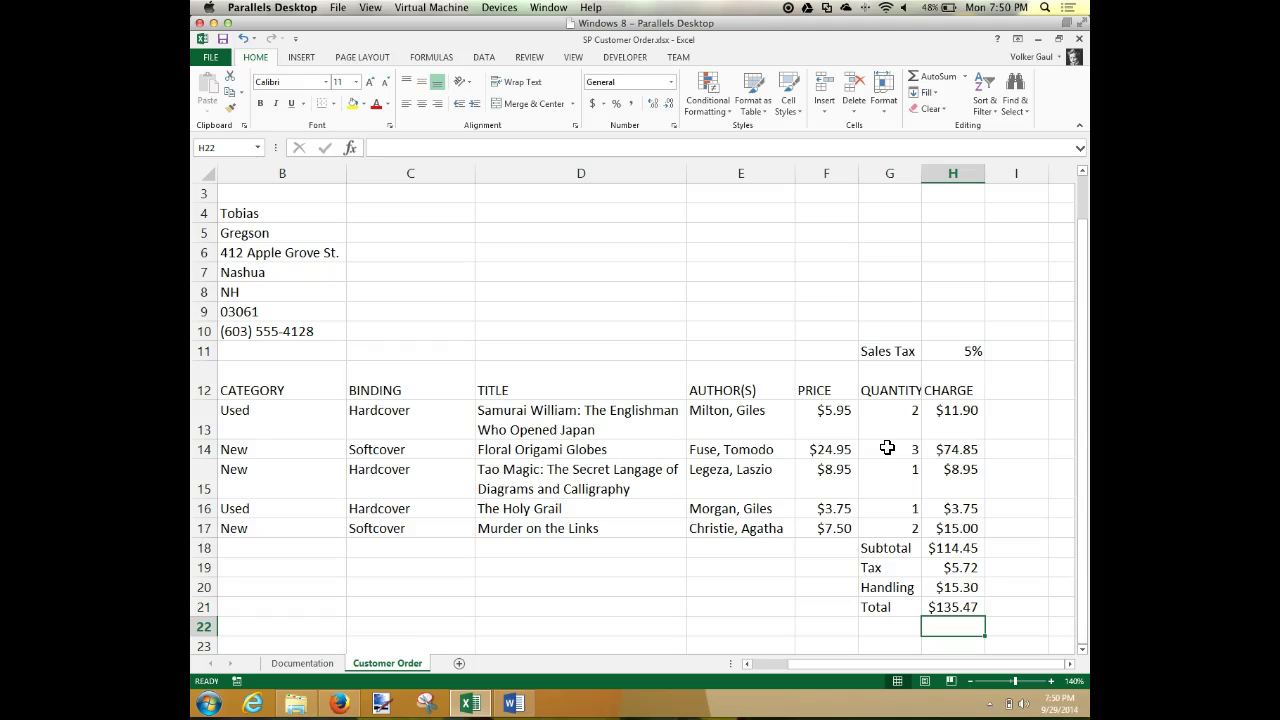
Step: Move the totals block G18:H21 down one row to G19:H22, leaving row 18 blank below the book list
{"action": "left_click_drag", "start_coordinate": [905, 548], "coordinate": [945, 602]}
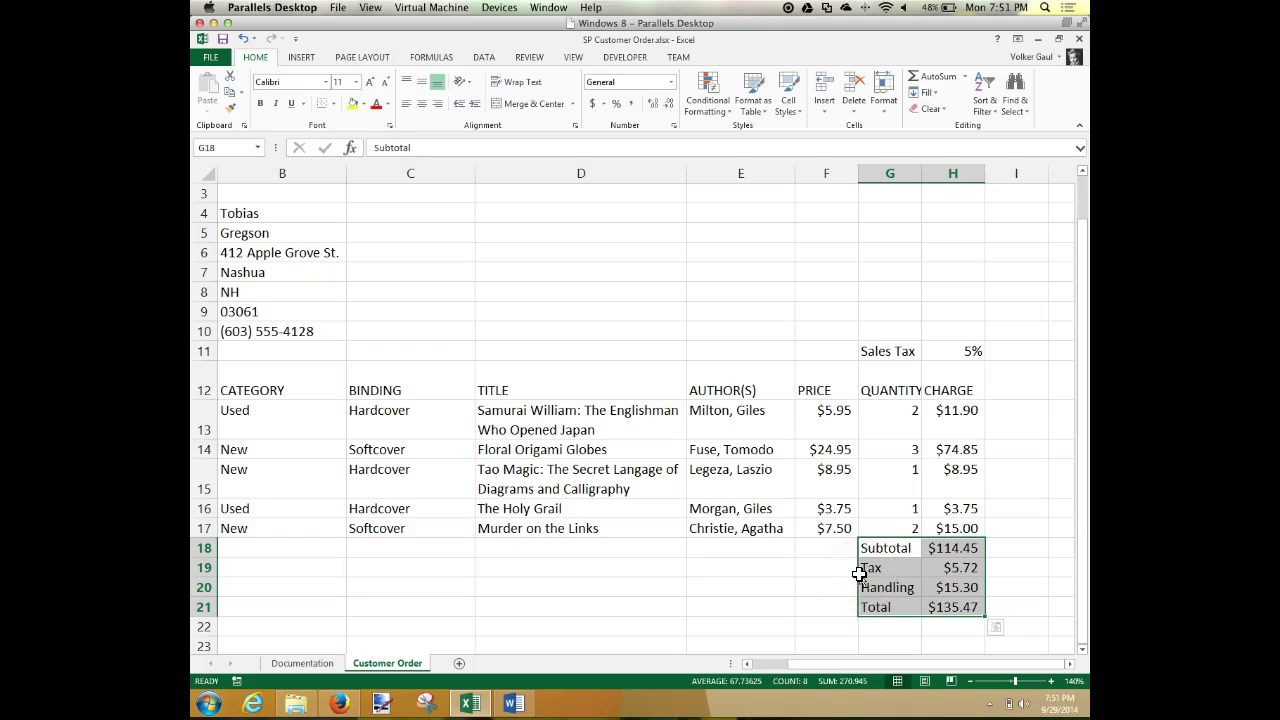
{"action": "scroll", "coordinate": [903, 563], "scroll_direction": "down", "scroll_amount": 2}
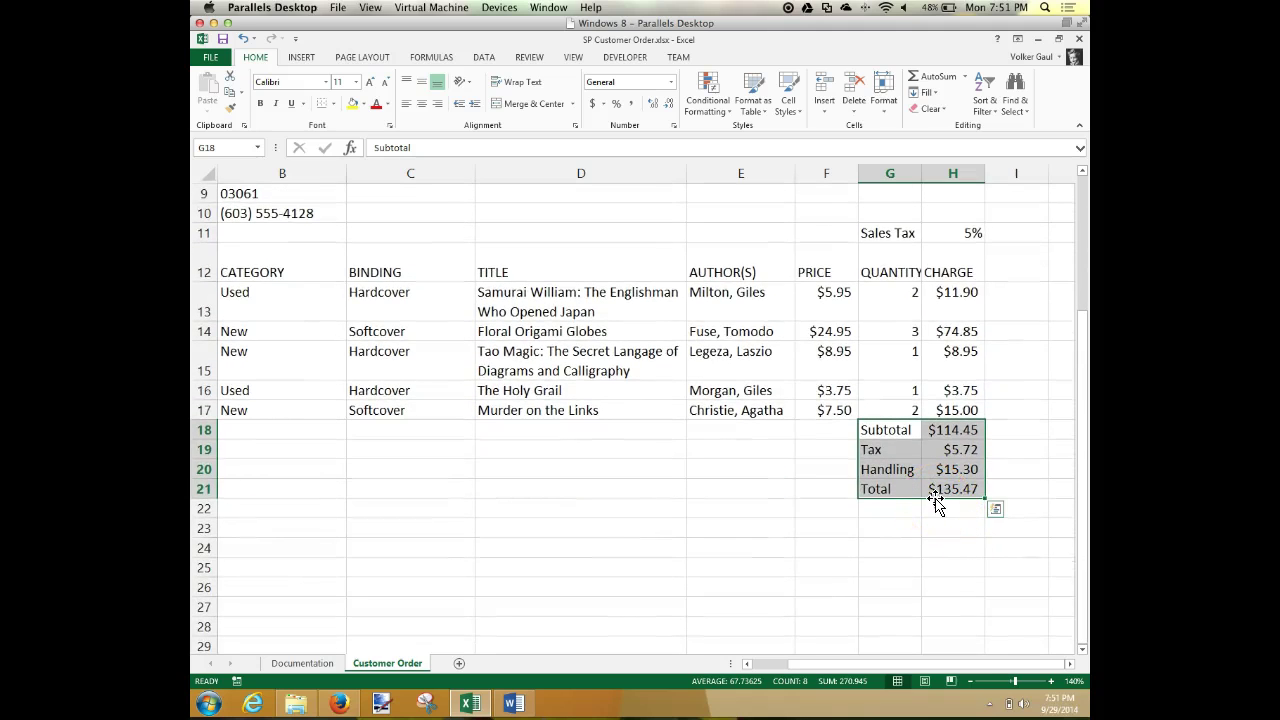
{"action": "left_click_drag", "start_coordinate": [935, 502], "coordinate": [936, 514]}
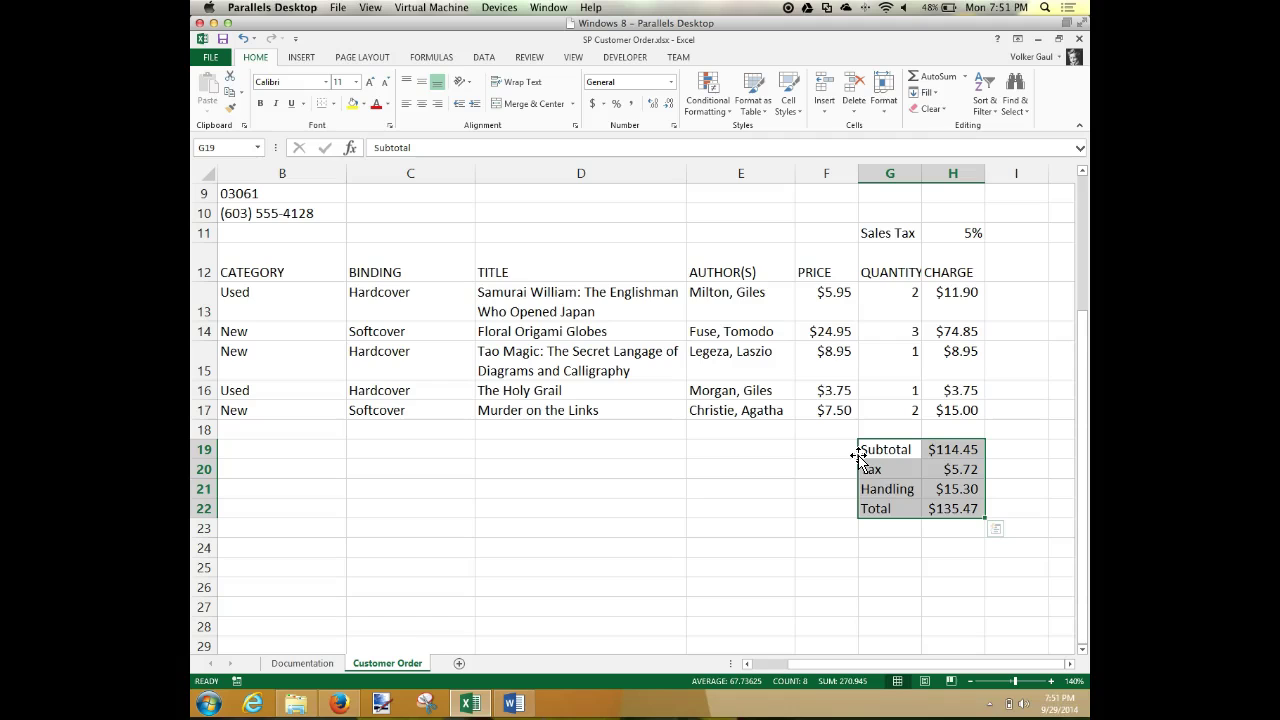
{"action": "left_click_drag", "start_coordinate": [858, 456], "coordinate": [888, 447]}
Step: Cut the whole order range A3:H22 and paste it starting at cell A9
{"action": "left_click", "coordinate": [272, 452]}
{"action": "scroll", "coordinate": [303, 443], "scroll_direction": "down", "scroll_amount": 4}
{"action": "scroll", "coordinate": [300, 443], "scroll_direction": "up", "scroll_amount": 6}
{"action": "scroll", "coordinate": [300, 440], "scroll_direction": "right", "scroll_amount": 8}
{"action": "scroll", "coordinate": [330, 437], "scroll_direction": "left", "scroll_amount": 6}
{"action": "scroll", "coordinate": [357, 432], "scroll_direction": "left", "scroll_amount": 3}
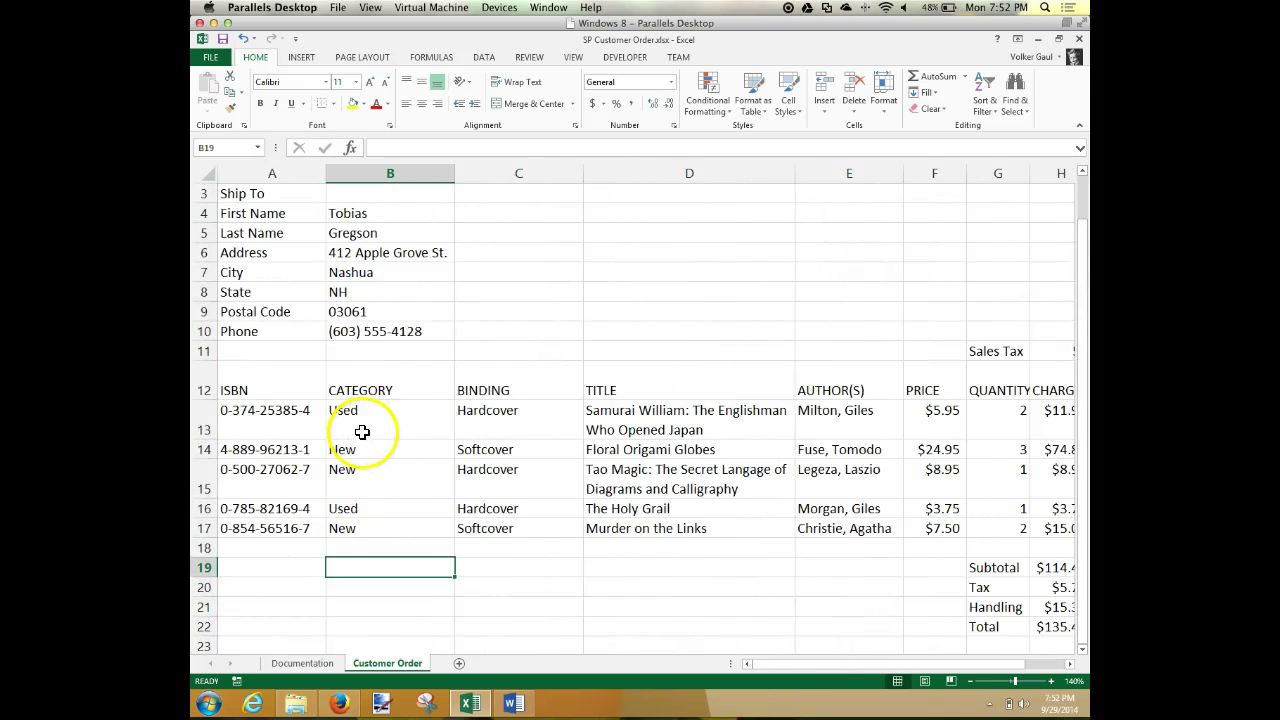
{"action": "left_click", "coordinate": [230, 193]}
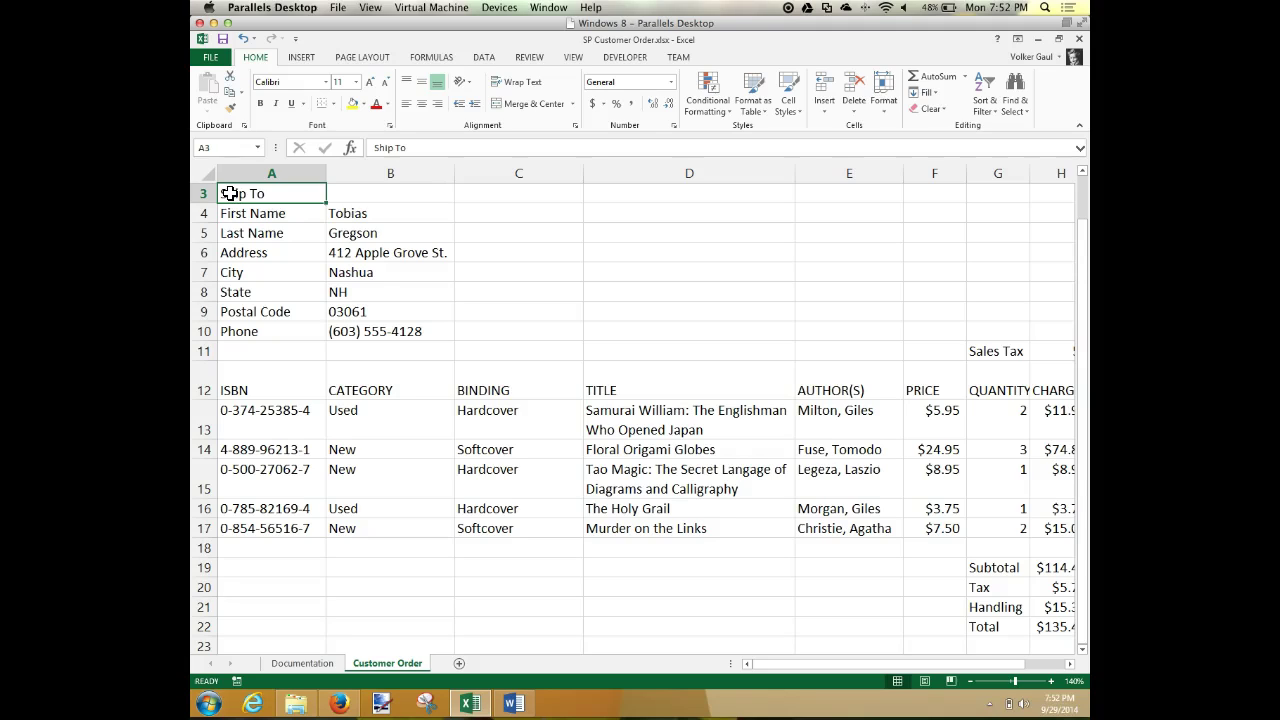
{"action": "left_click_drag", "start_coordinate": [230, 193], "coordinate": [1053, 626]}
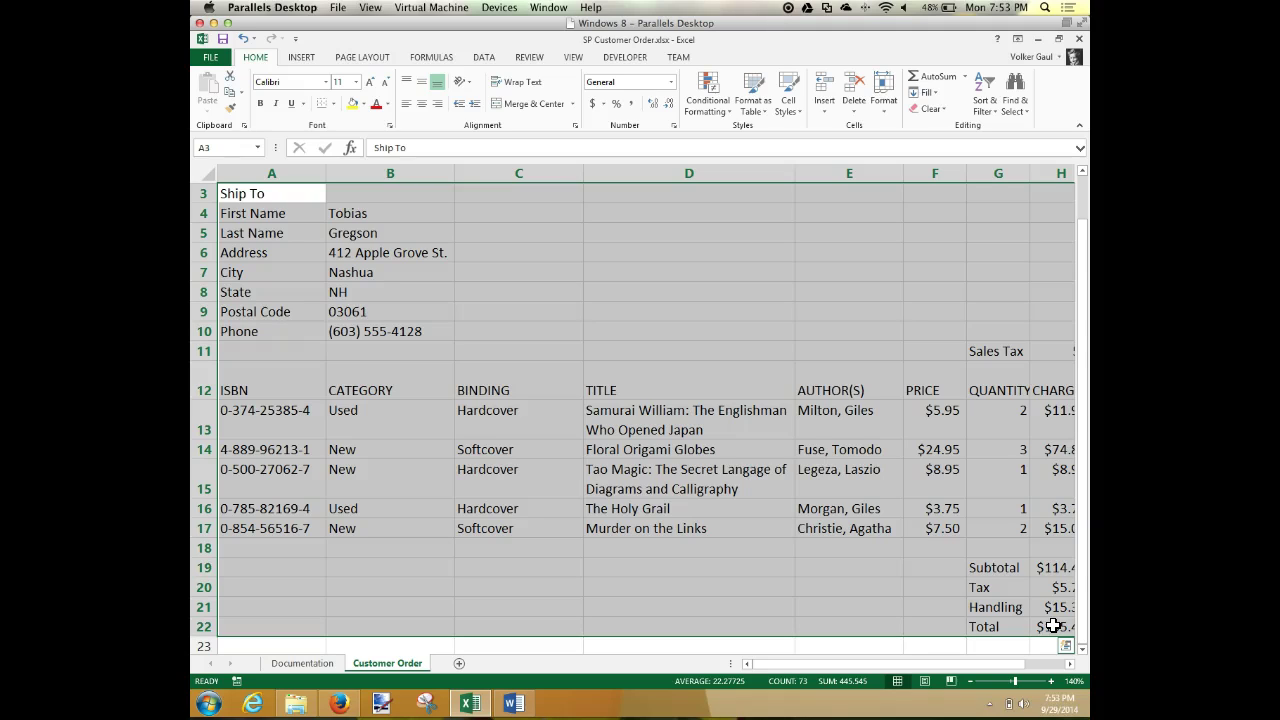
{"action": "key", "text": "ctrl+c"}
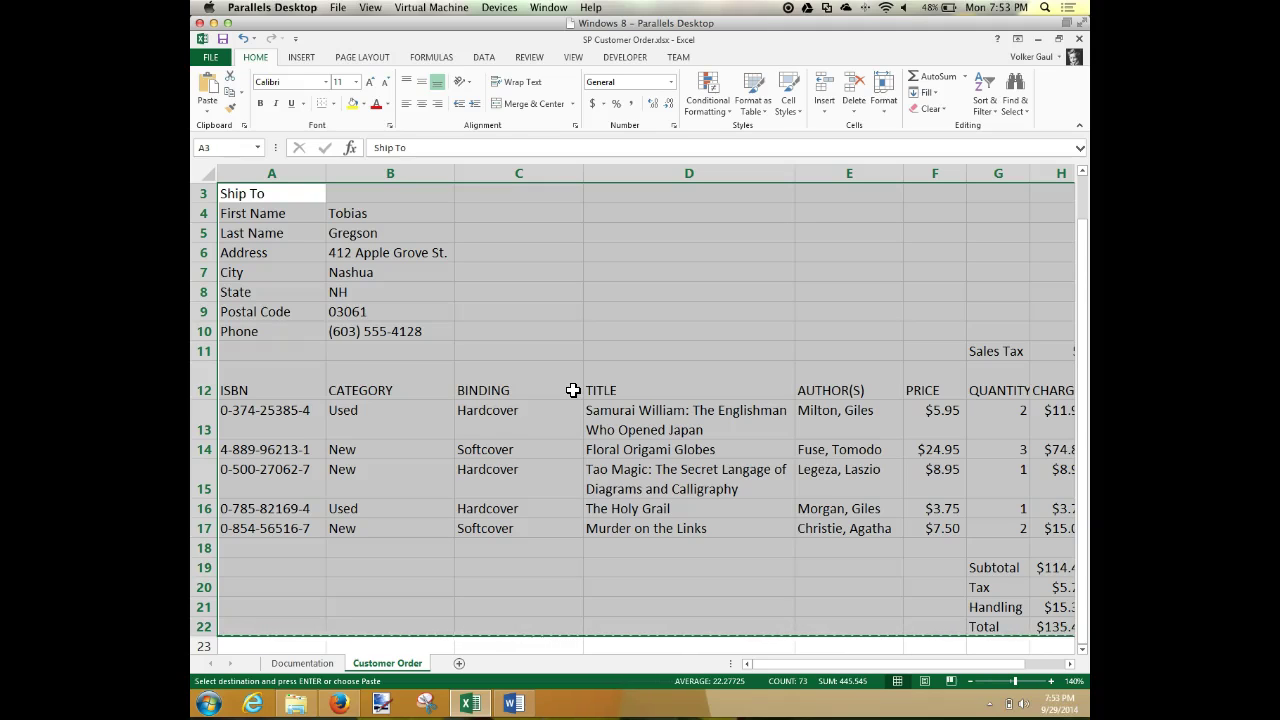
{"action": "left_click", "coordinate": [258, 311]}
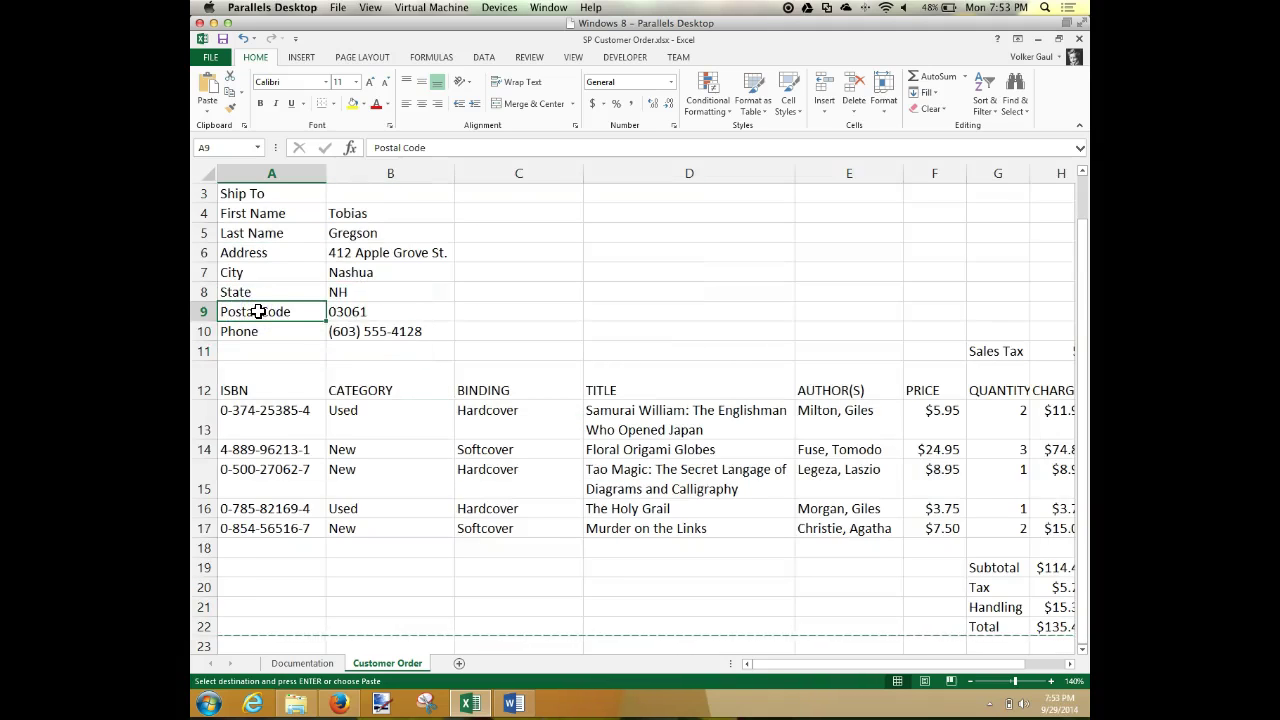
{"action": "key", "text": "ctrl+v"}
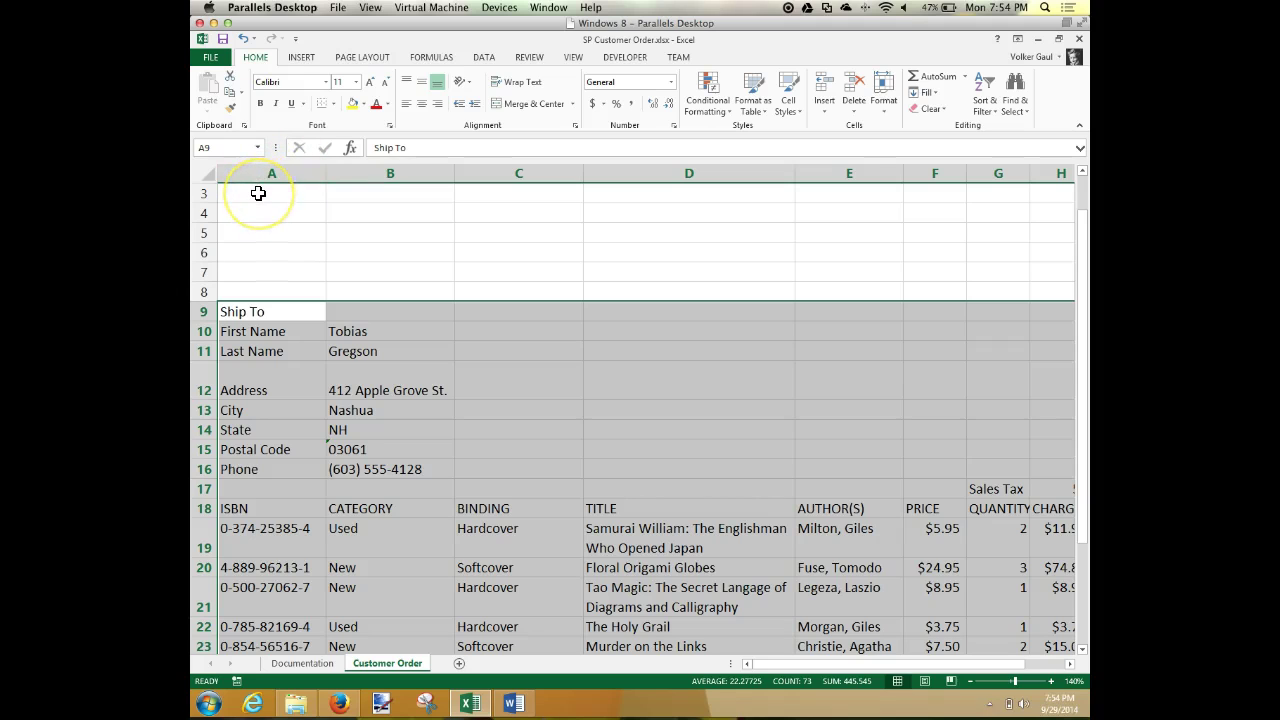
Step: Enter the label "Order ID" in cell A3 and the order number in cell B3
{"action": "left_click", "coordinate": [258, 193]}
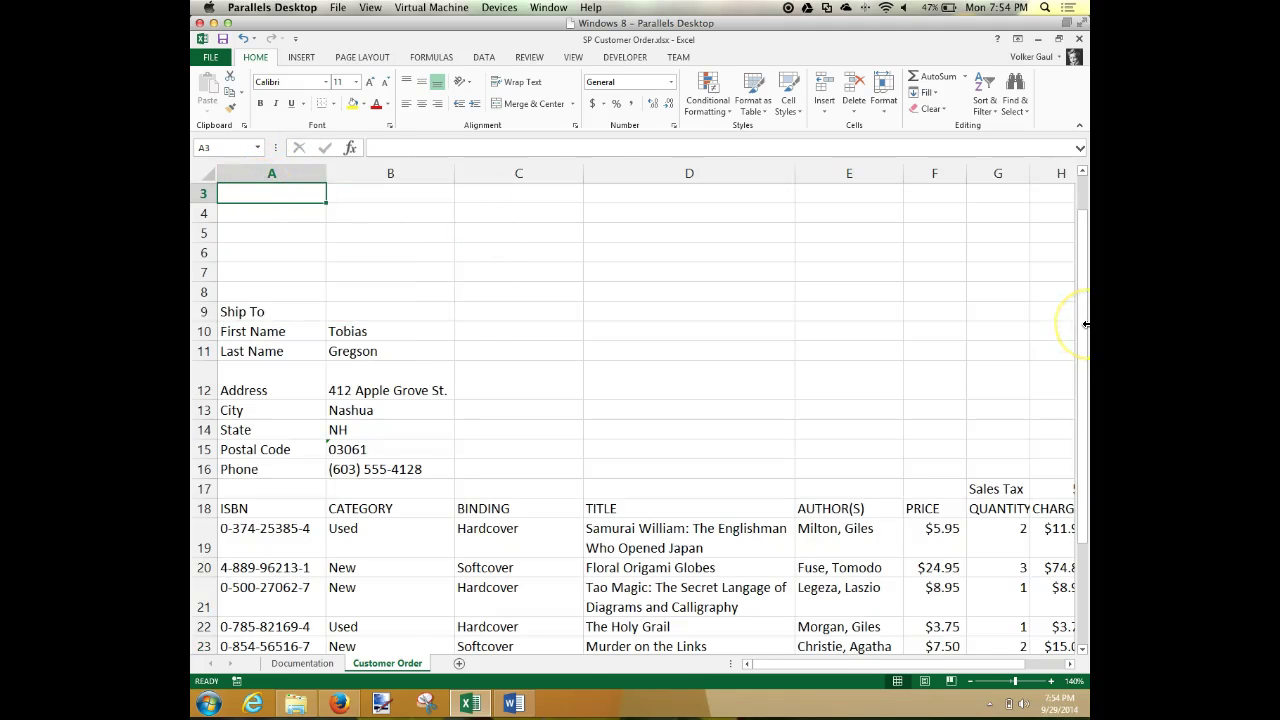
{"action": "type", "text": "Order ID"}
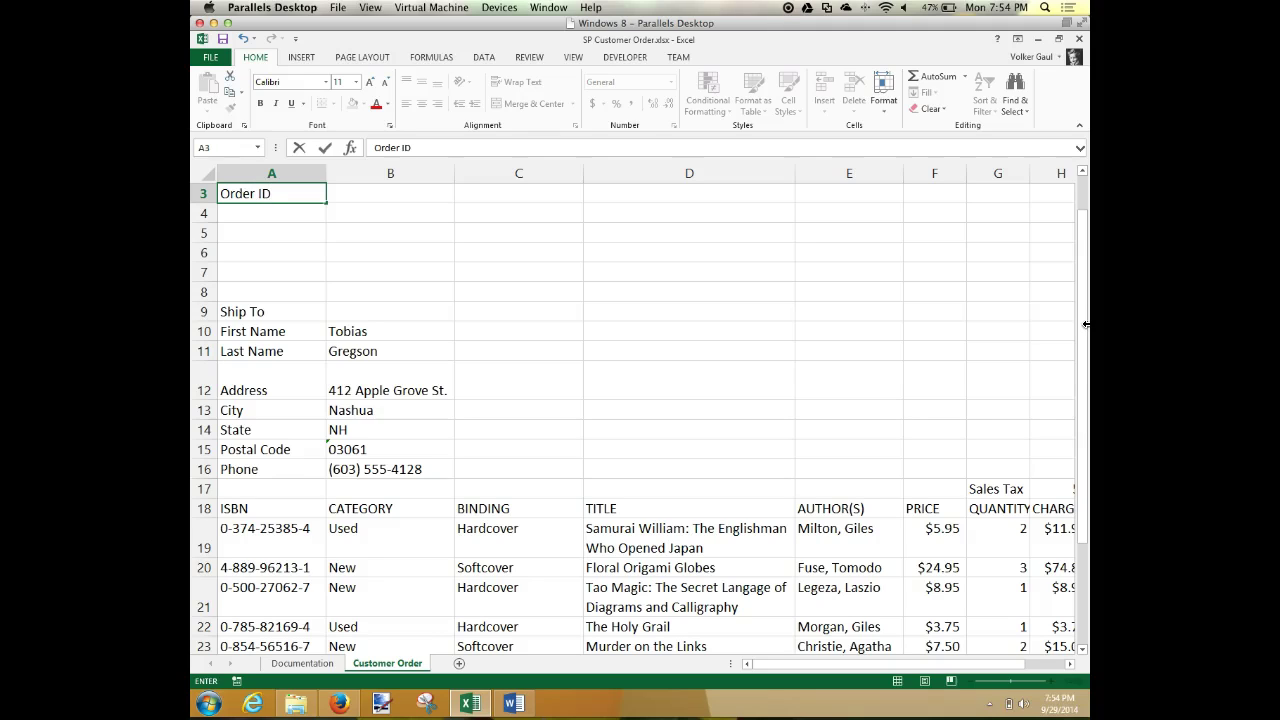
{"action": "key", "text": "Tab"}
{"action": "type", "text": "144123"}
{"action": "key", "text": "BackSpace"}
{"action": "key", "text": "BackSpace"}
{"action": "key", "text": "BackSpace"}
{"action": "key", "text": "BackSpace"}
{"action": "type", "text": "123"}
{"action": "key", "text": "Return"}
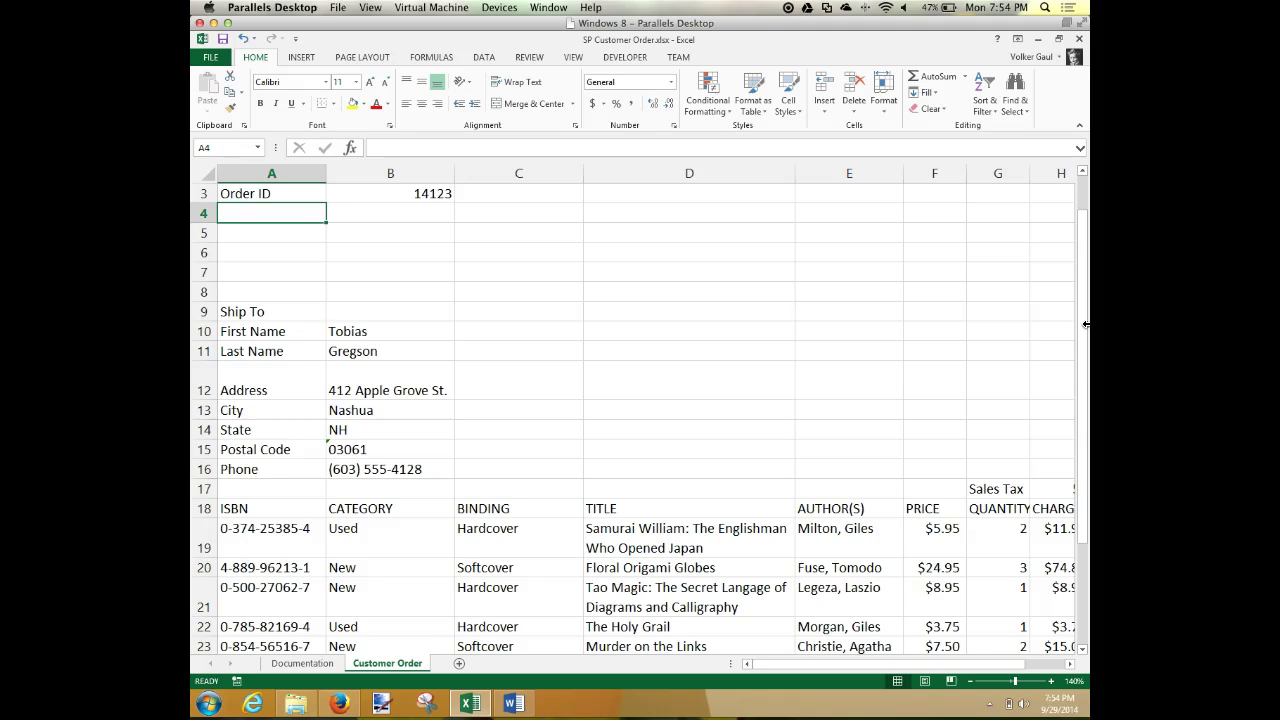
Step: Enter the label "Shipping Date" in cell A4 and the date 4/3/2016 in cell B4
{"action": "type", "text": "Shipping Date"}
{"action": "key", "text": "Tab"}
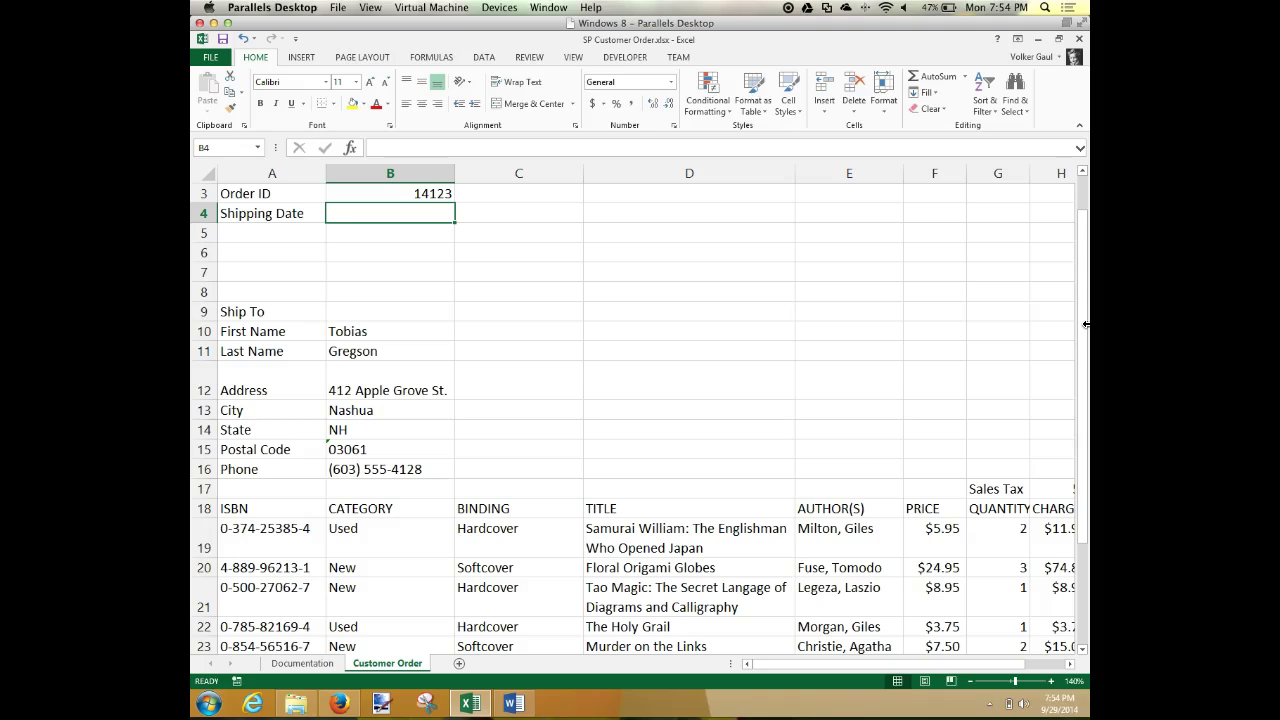
{"action": "type", "text": "4/3/2"}
{"action": "type", "text": "0166"}
{"action": "key", "text": "BackSpace"}
{"action": "key", "text": "BackSpace"}
{"action": "type", "text": "6"}
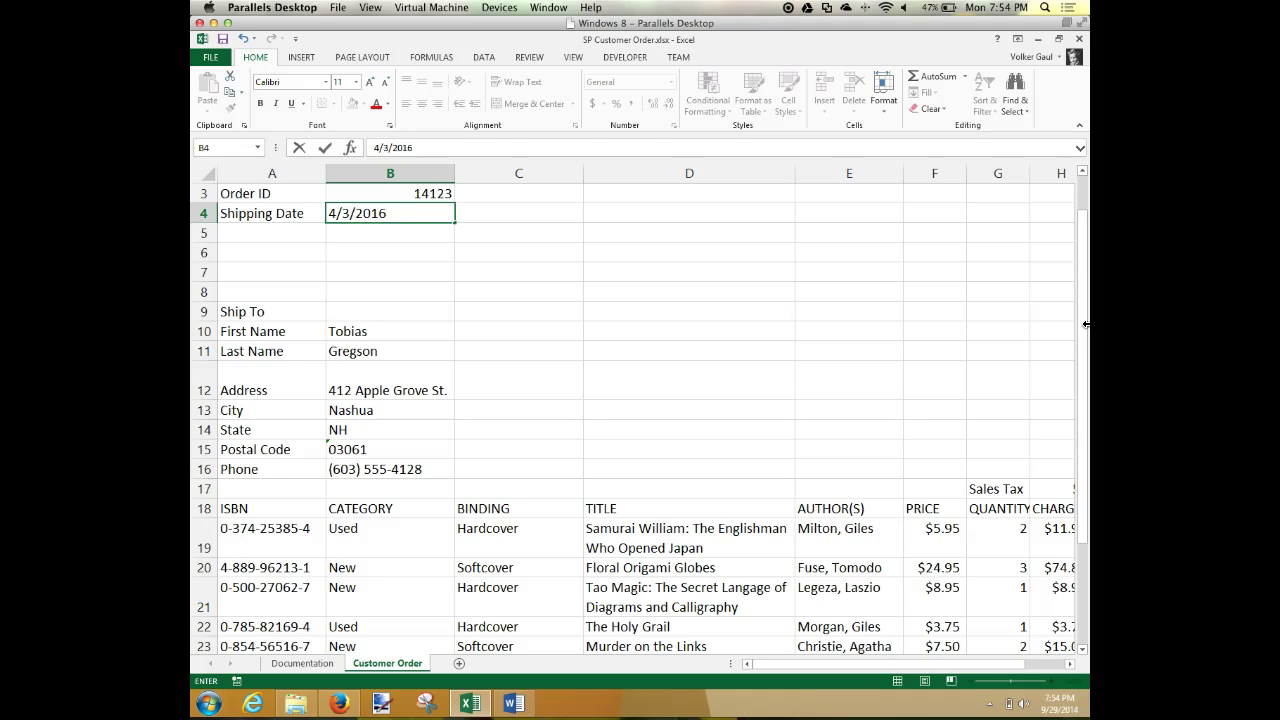
{"action": "key", "text": "Return"}
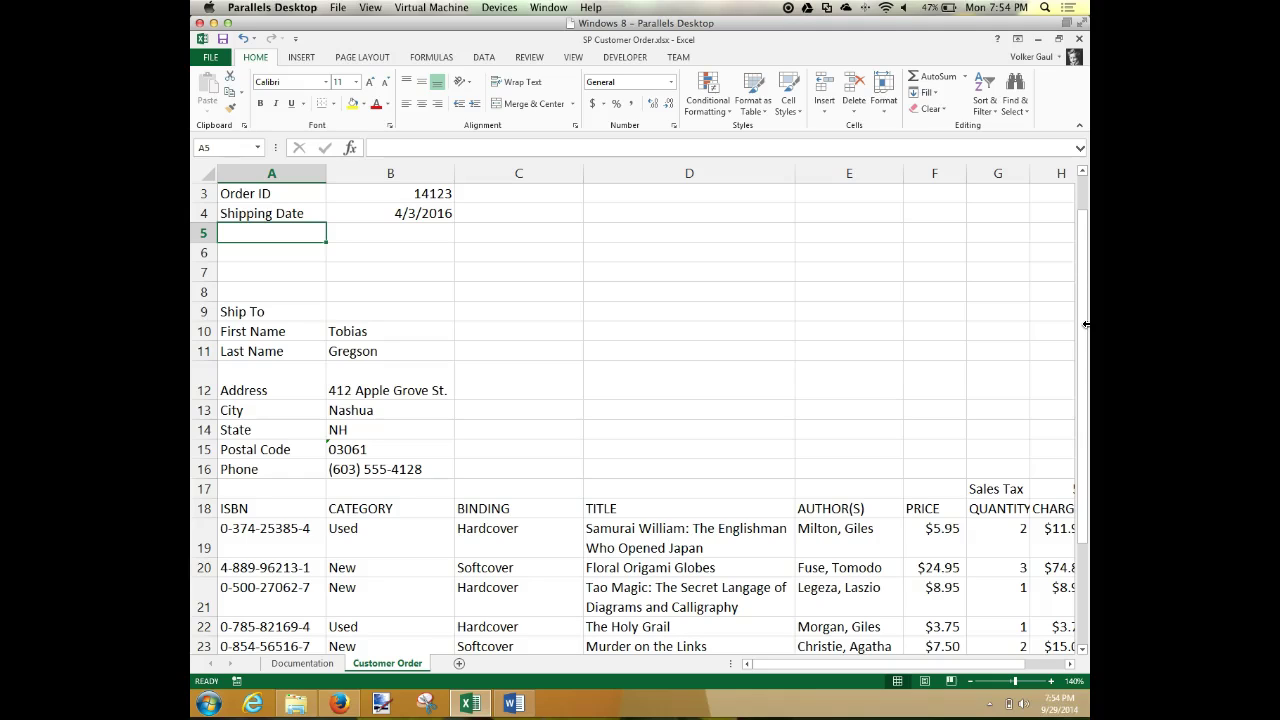
Step: Enter the label "Delivery" in cell A5 and the value "Overnight" in cell B5
{"action": "type", "text": "Delivery"}
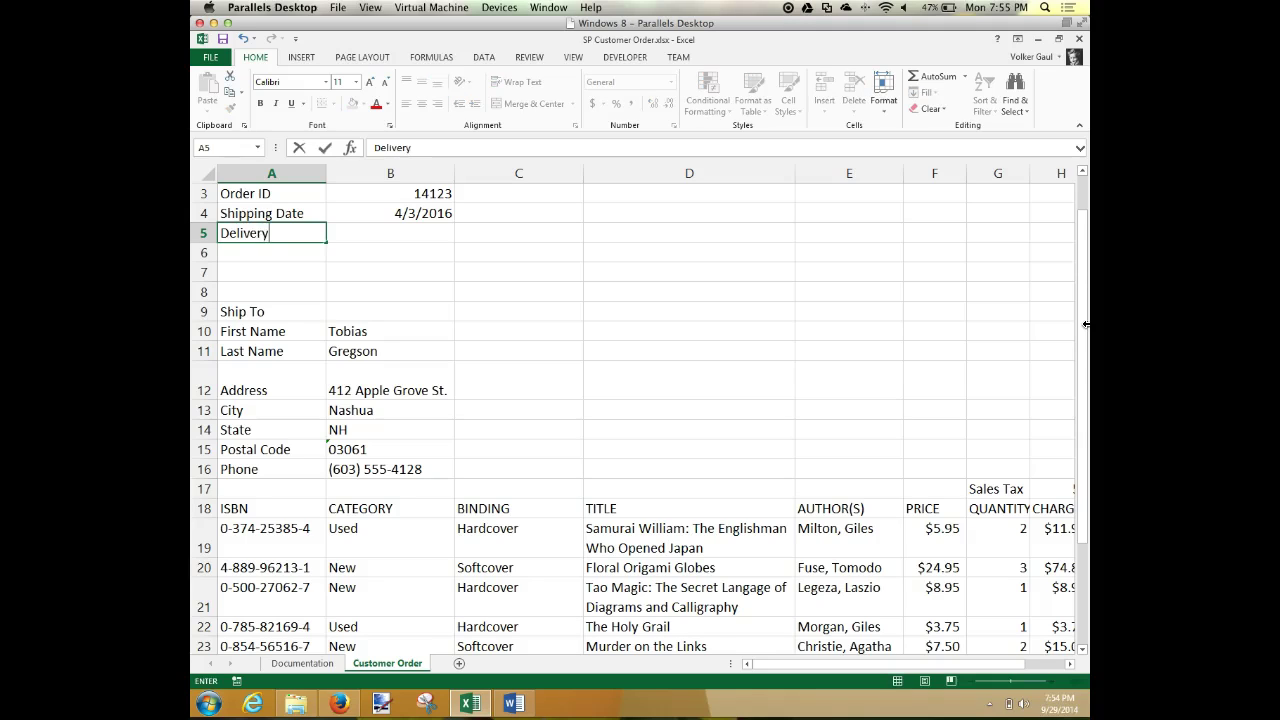
{"action": "key", "text": "Tab"}
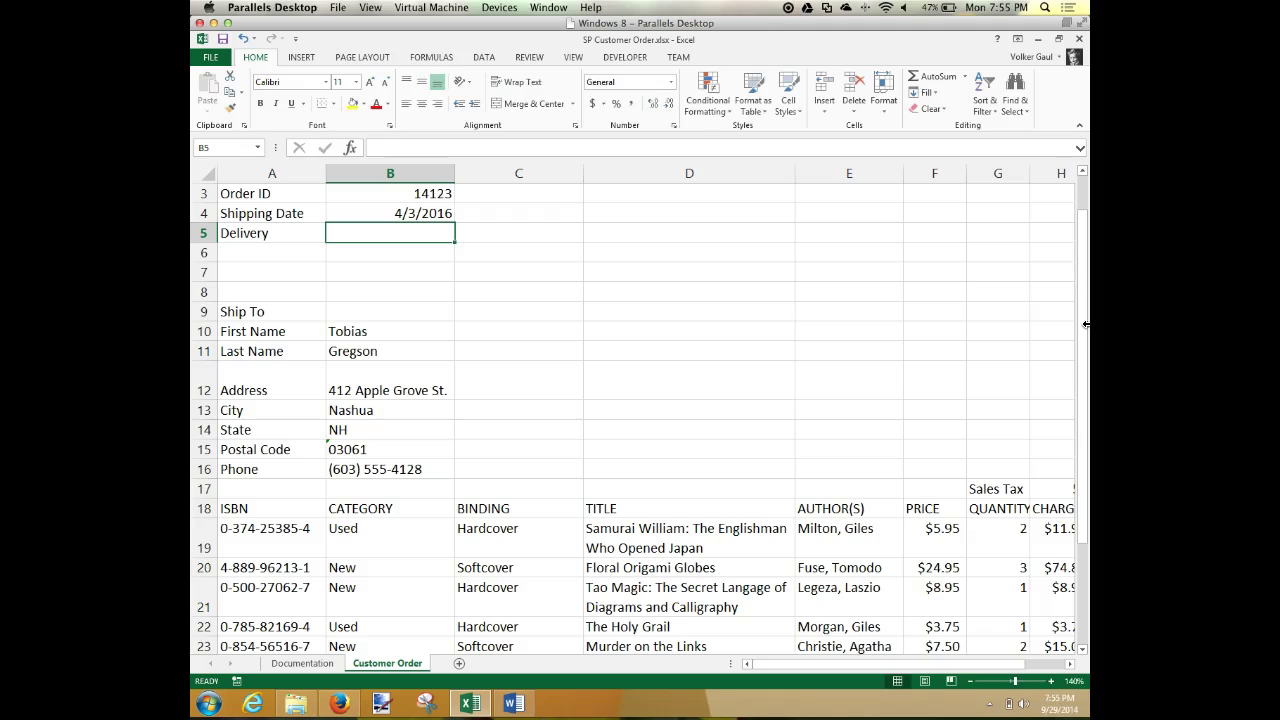
{"action": "type", "text": "Overnight"}
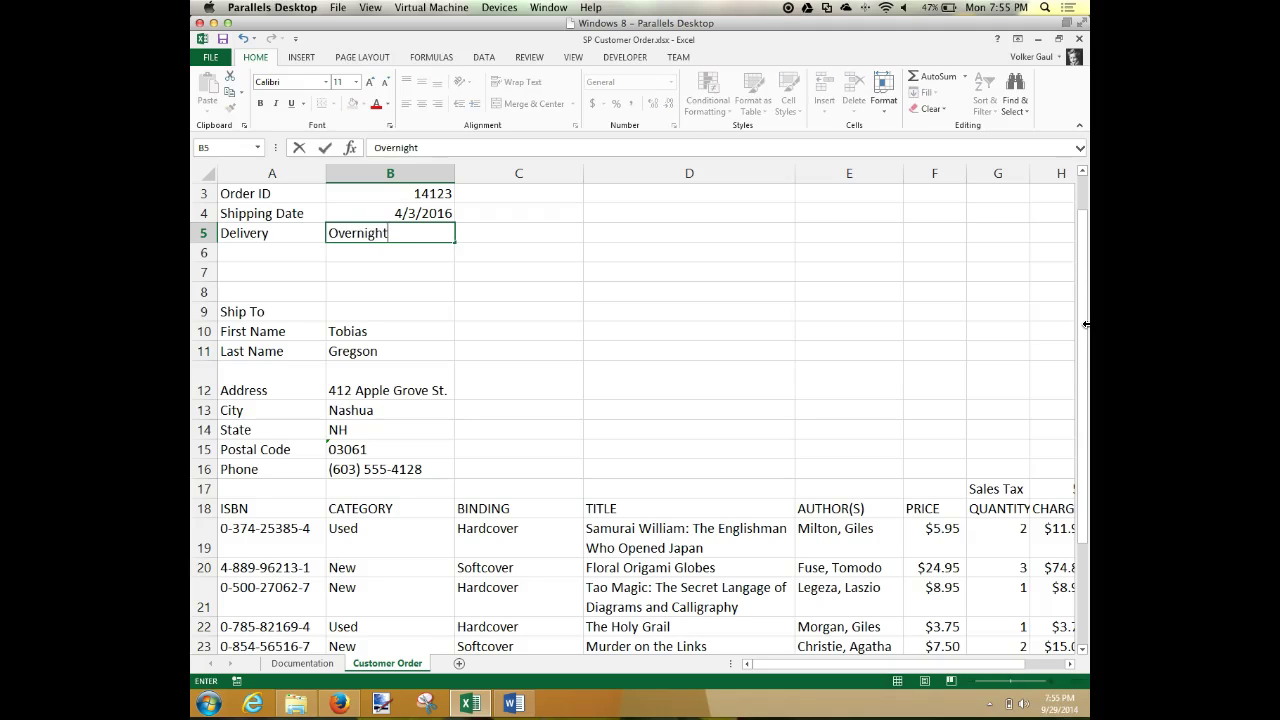
{"action": "key", "text": "Return"}
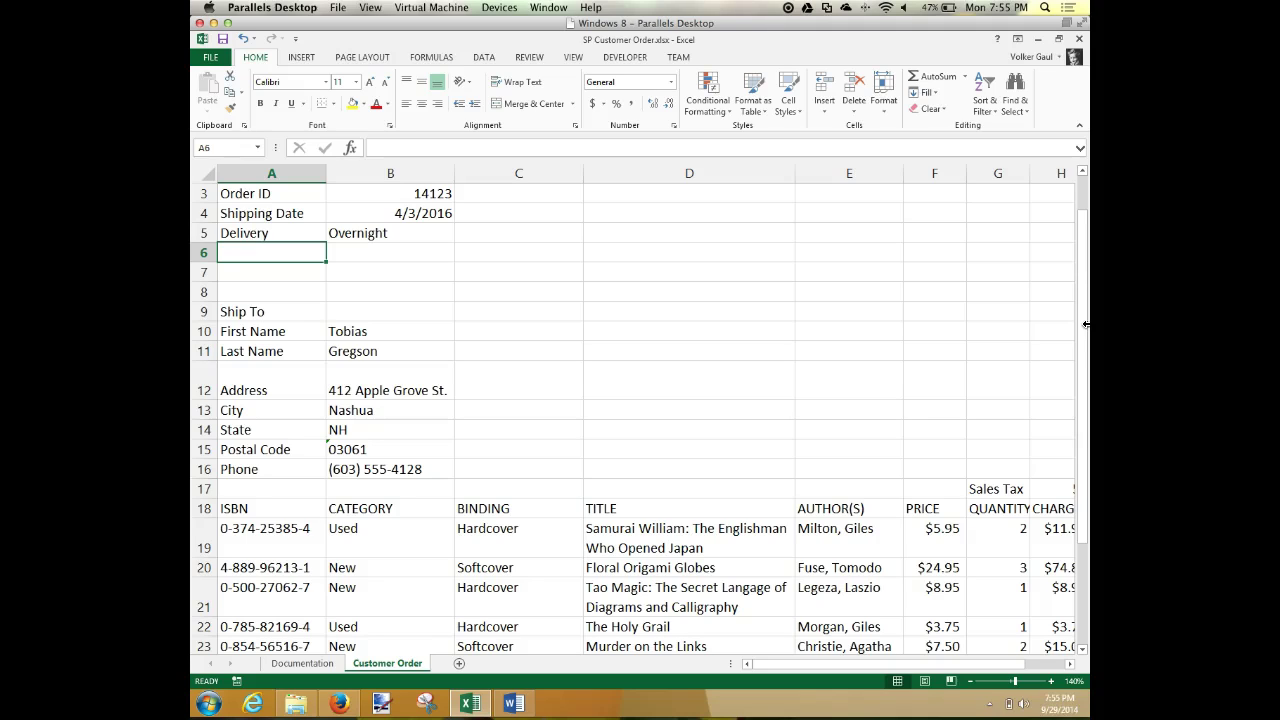
Step: Enter the label "Items Ordered" in cell A6 and count the quantities with =COUNT(G19:G23) in cell B6
{"action": "type", "text": "Items Ordered"}
{"action": "key", "text": "Tab"}
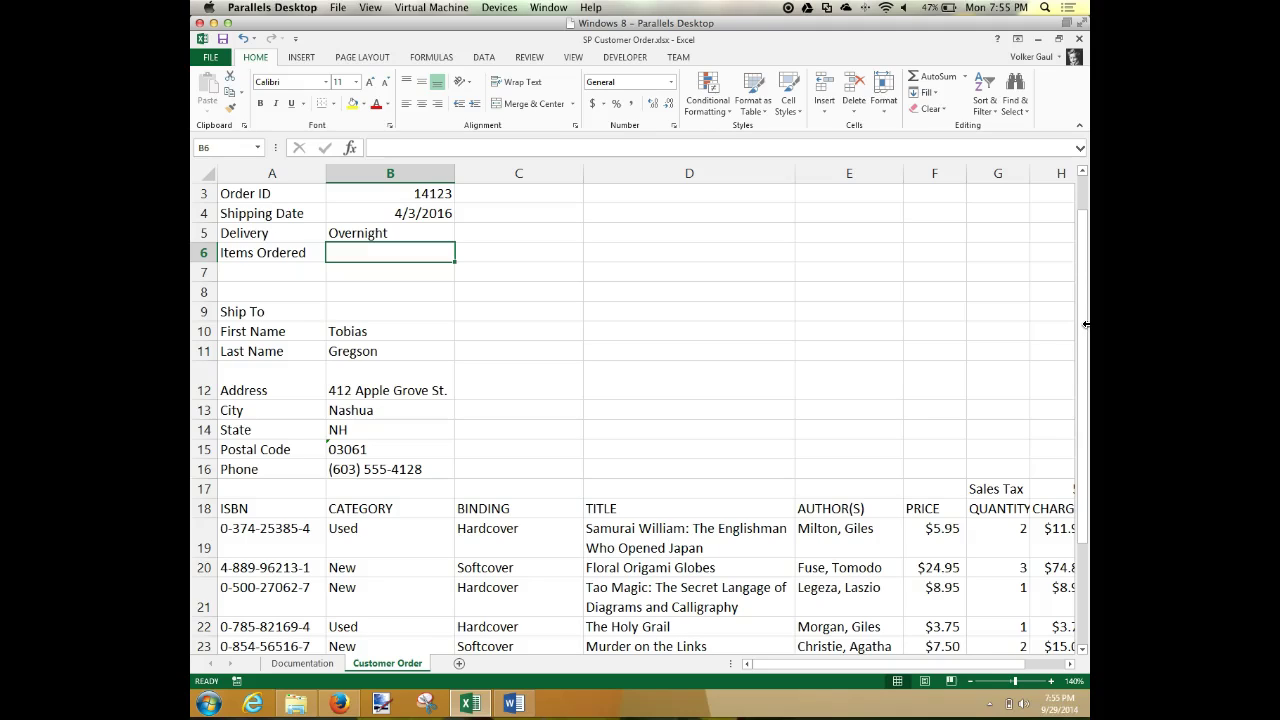
{"action": "type", "text": "=count"}
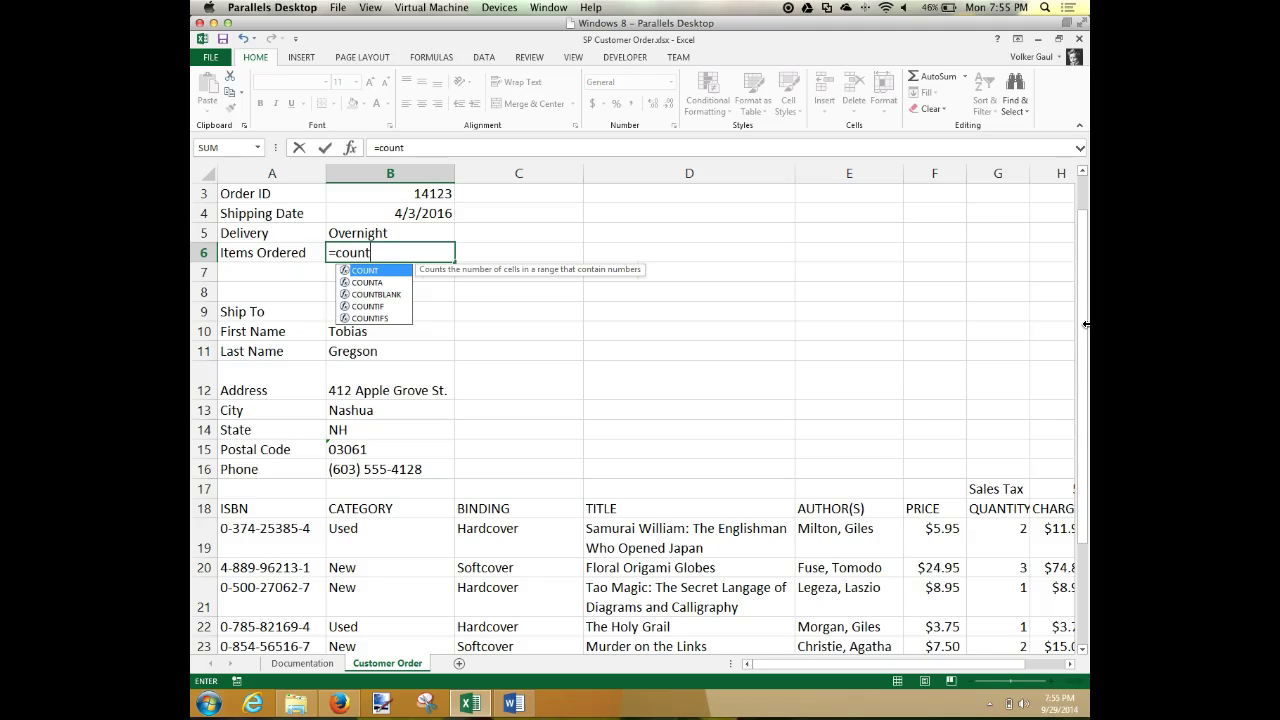
{"action": "type", "text": "("}
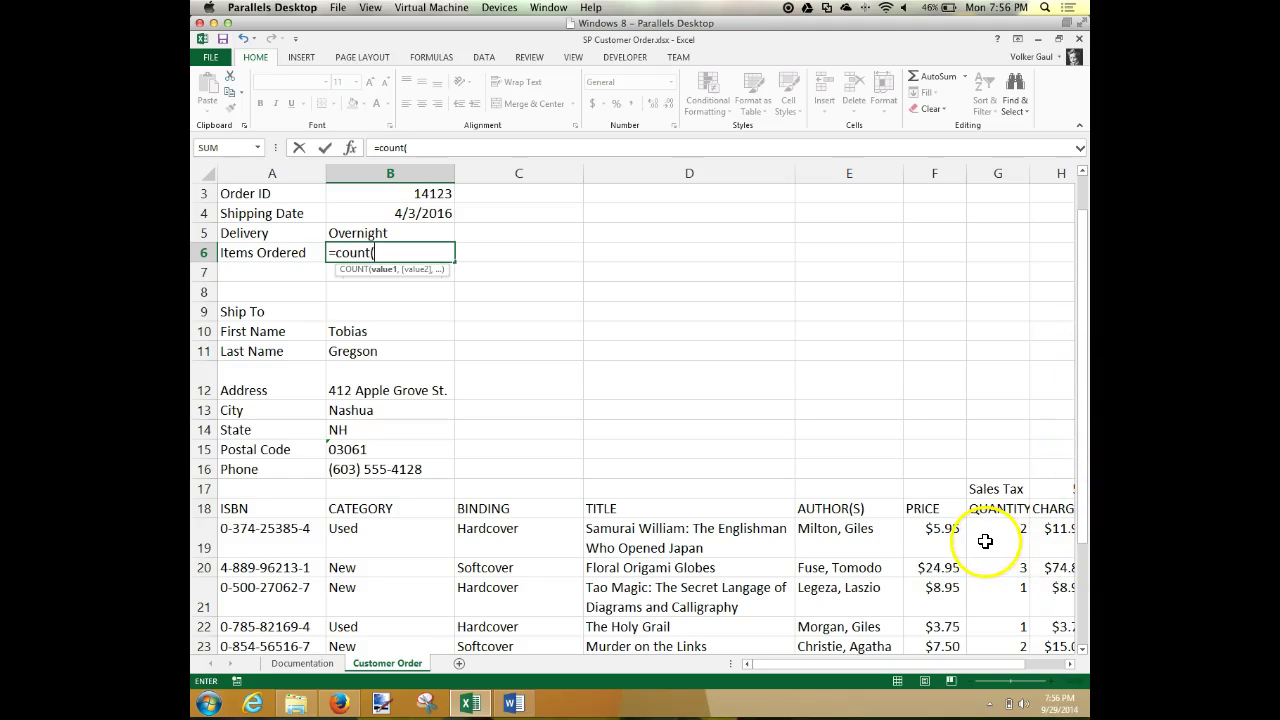
{"action": "left_click_drag", "start_coordinate": [1003, 536], "coordinate": [985, 641]}
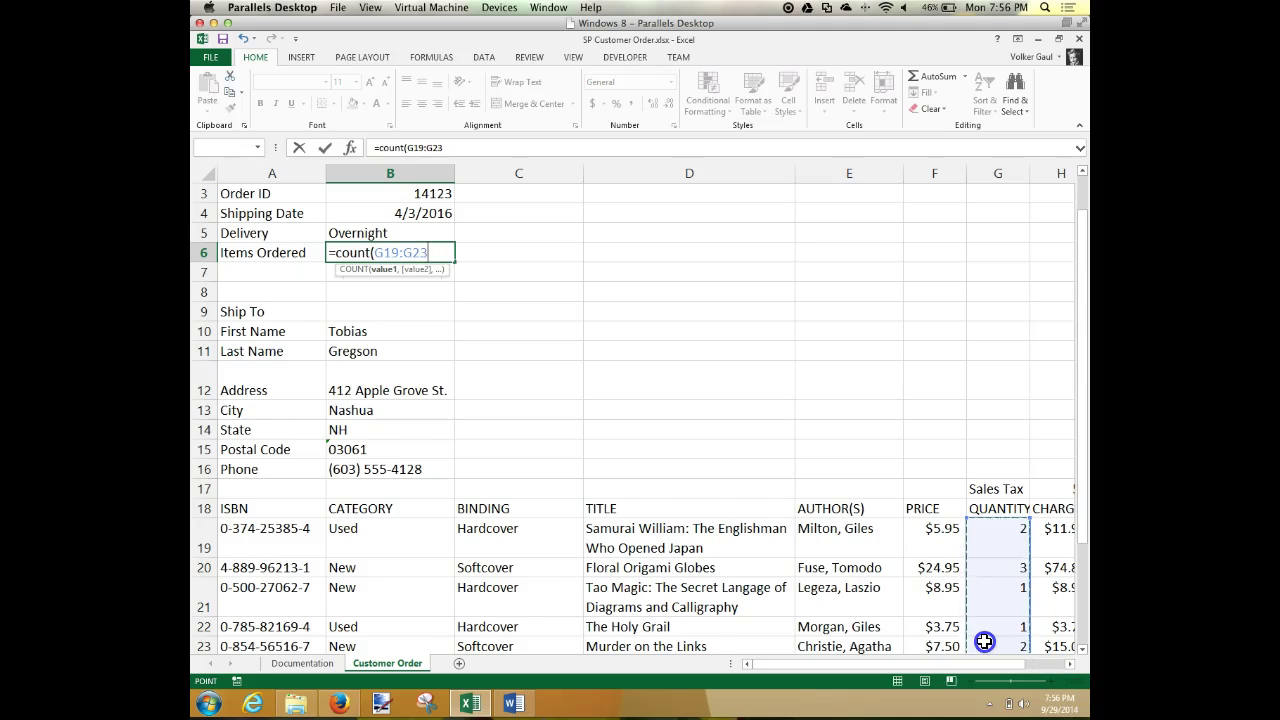
{"action": "scroll", "coordinate": [985, 641], "scroll_direction": "down", "scroll_amount": 1}
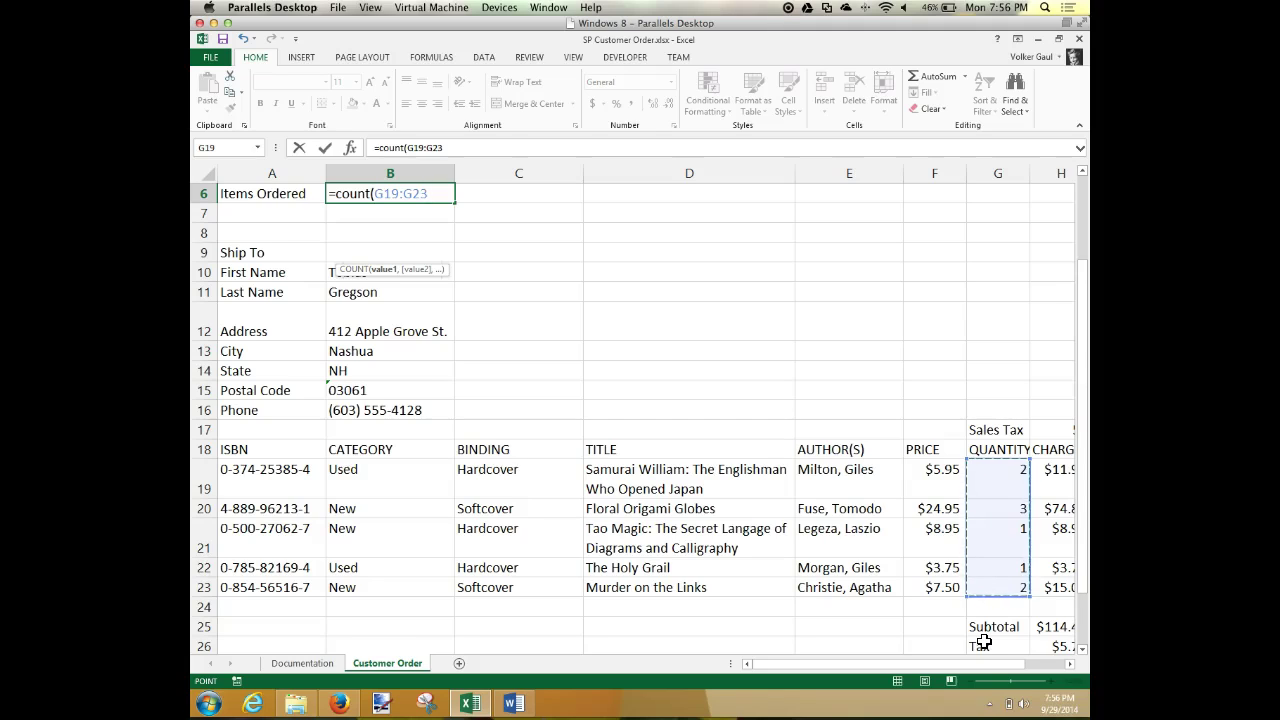
{"action": "key", "text": "Return"}
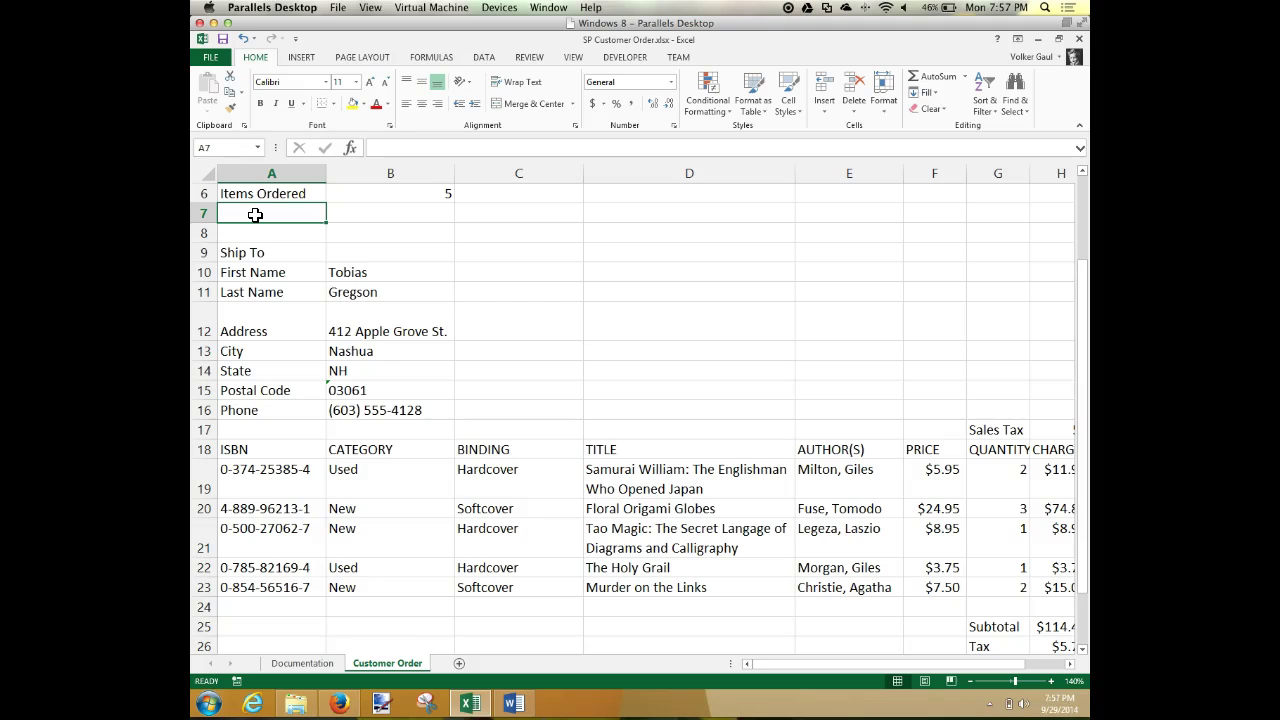
Step: Enter the label "Total Charge" in cell A7 and reference the order total with =H28 in cell B7
{"action": "type", "text": "Total Charge"}
{"action": "key", "text": "Tab"}
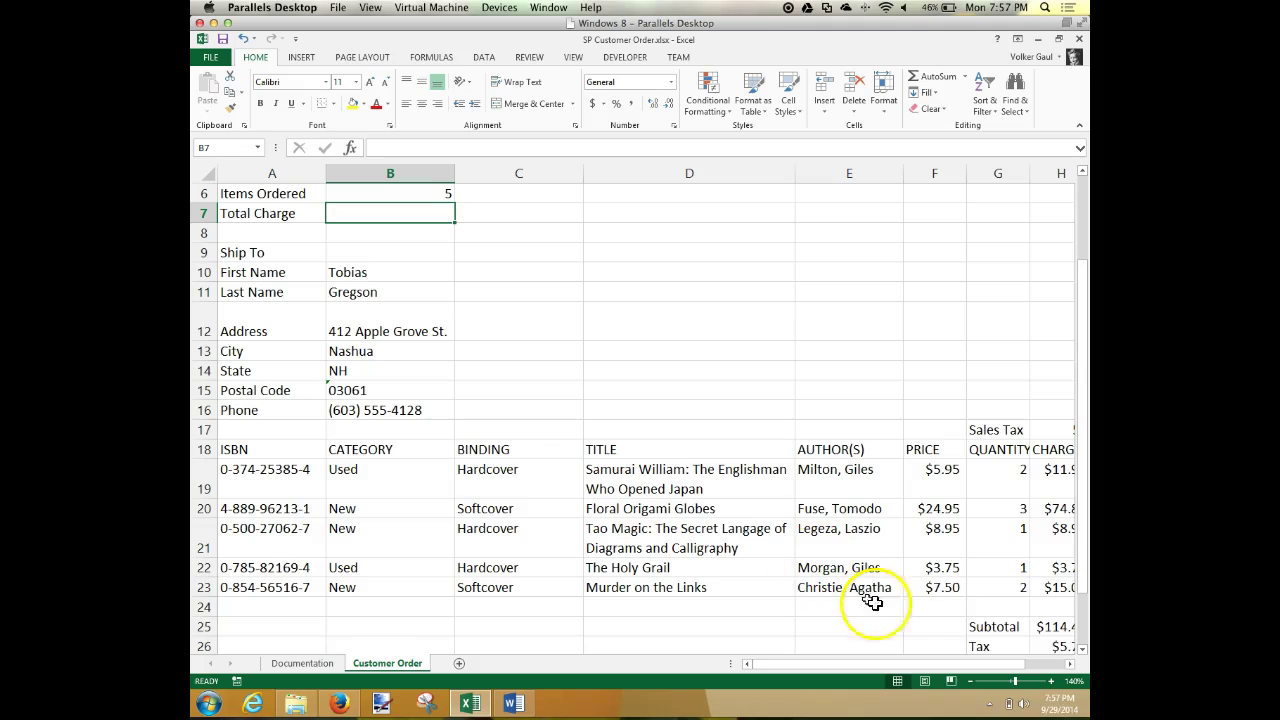
{"action": "left_click_drag", "start_coordinate": [1083, 596], "coordinate": [1087, 570]}
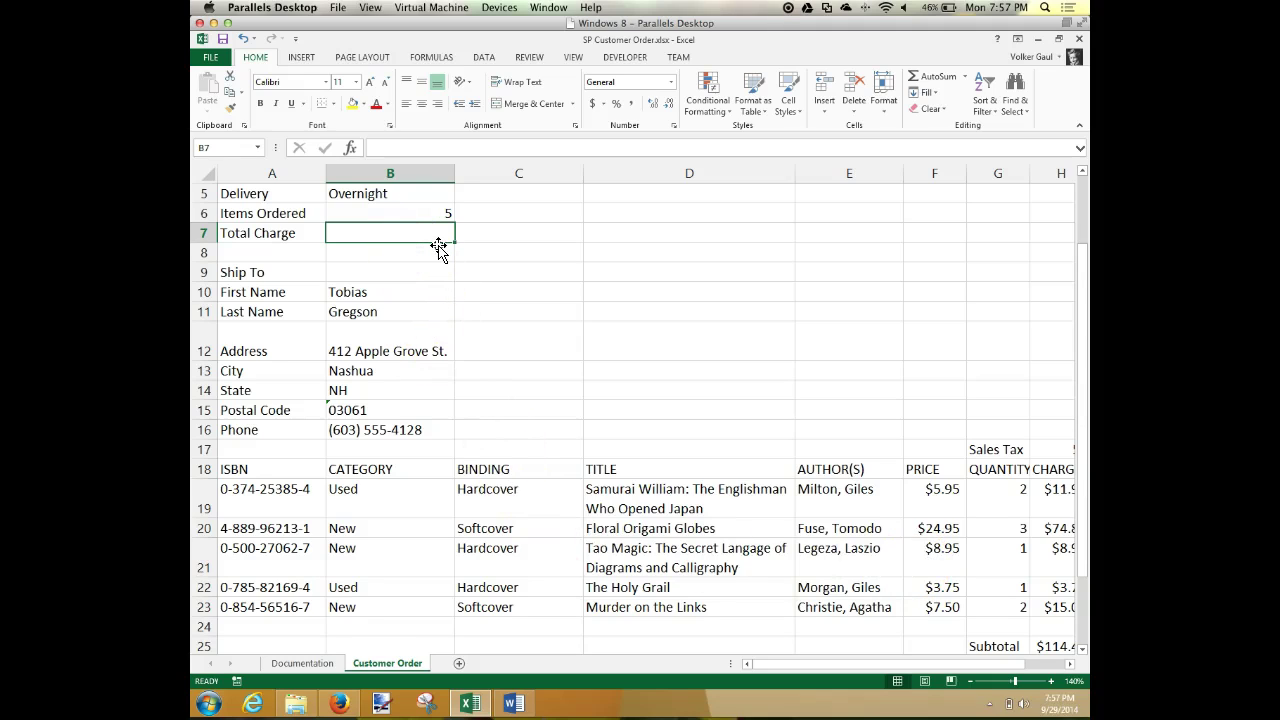
{"action": "type", "text": "="}
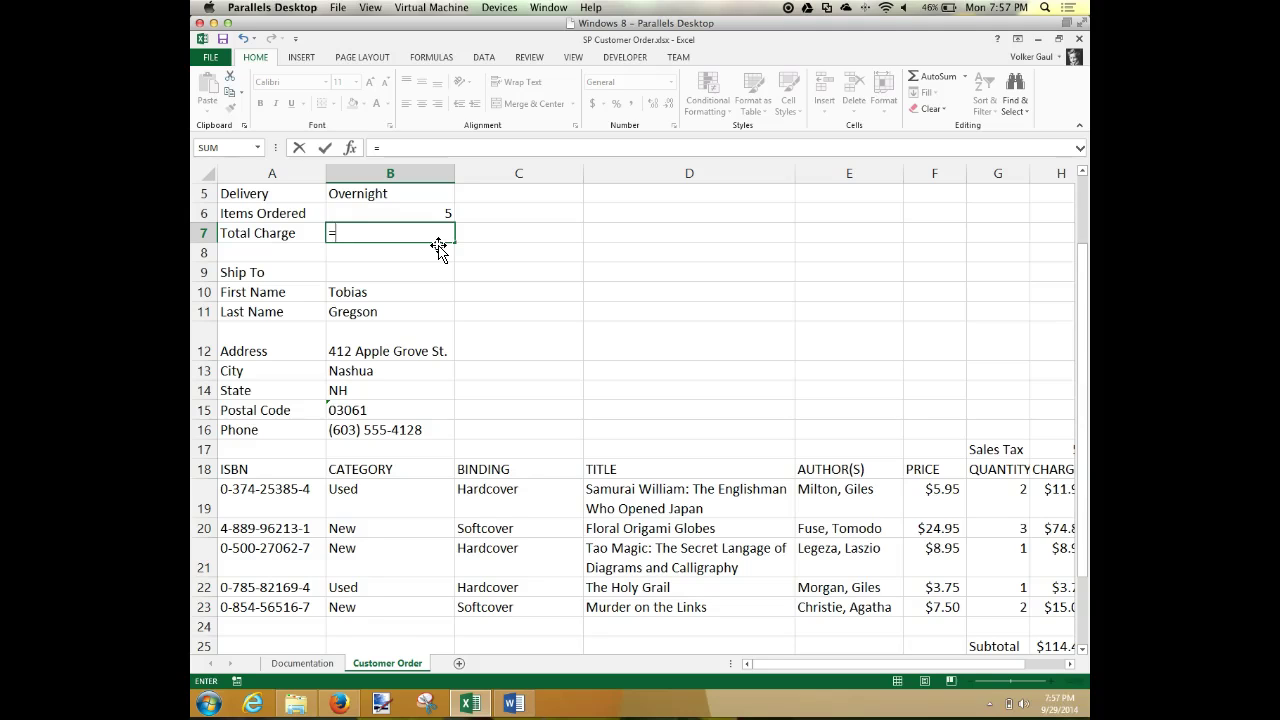
{"action": "type", "text": "h28"}
{"action": "left_click_drag", "start_coordinate": [1081, 560], "coordinate": [1083, 612]}
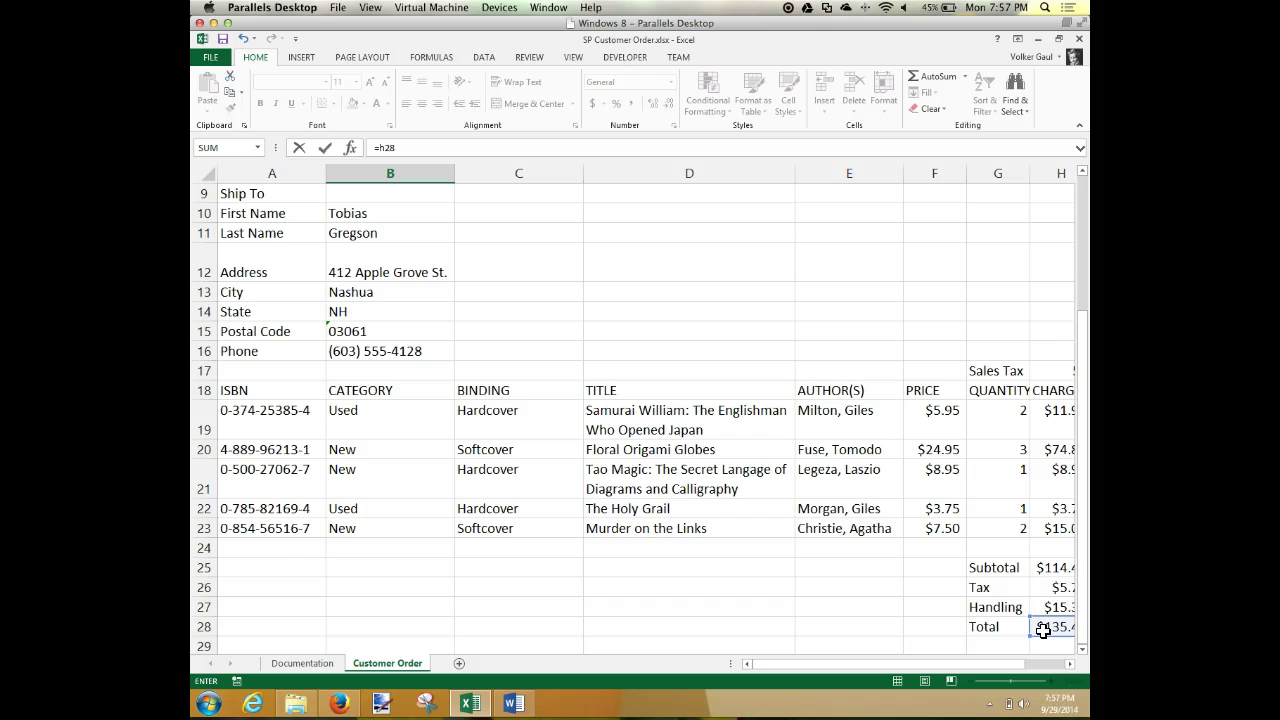
{"action": "key", "text": "Escape"}
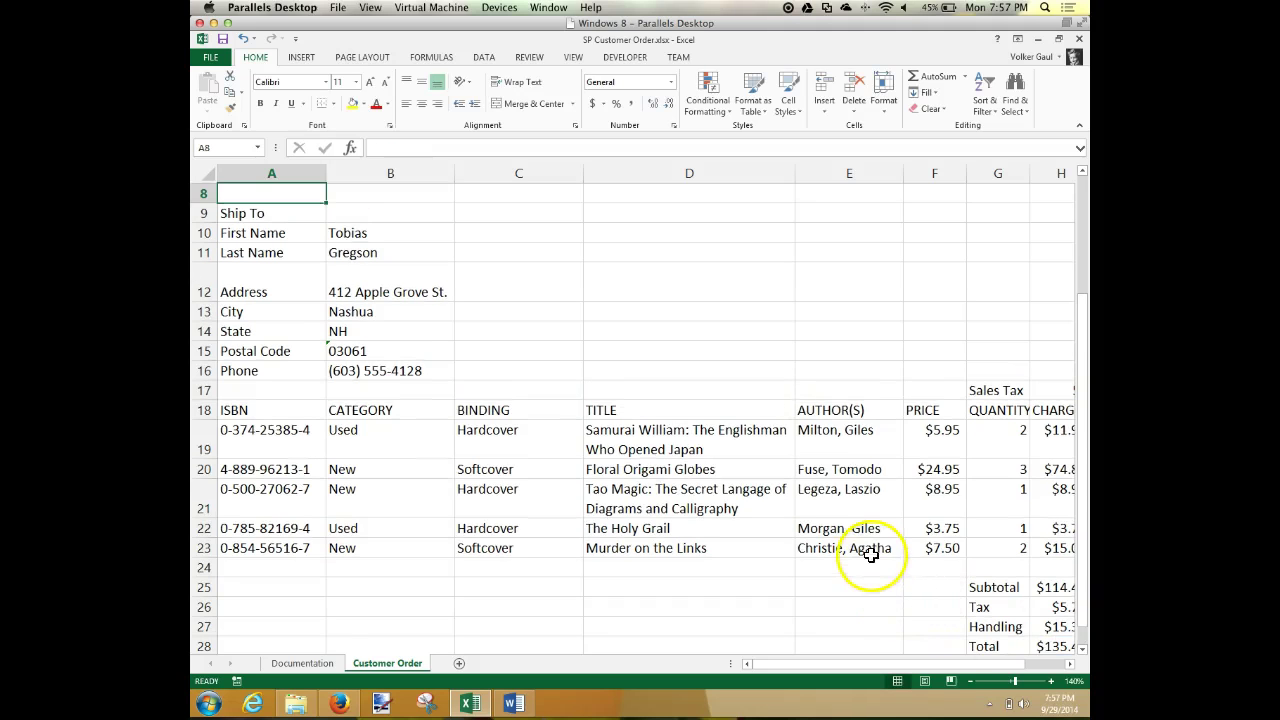
{"action": "scroll", "coordinate": [857, 555], "scroll_direction": "up", "scroll_amount": 2}
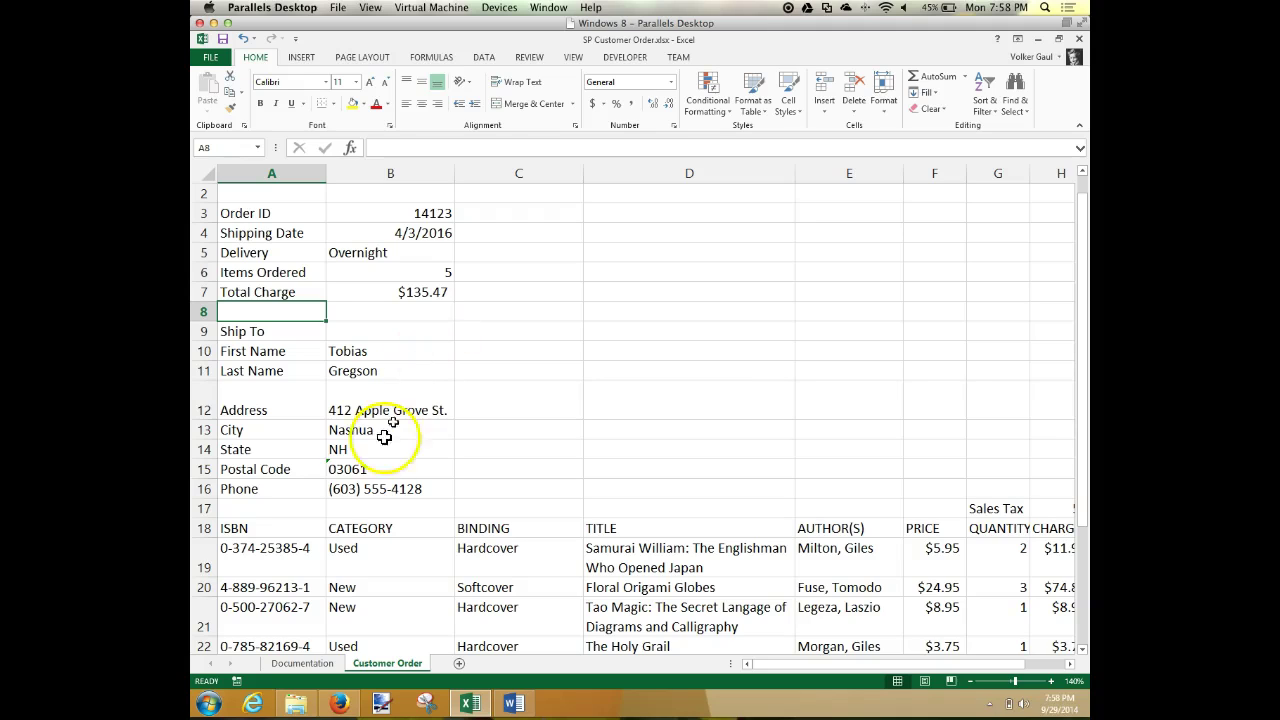
Step: Insert a blank row above row 21 in the order list and show the other available insert options
{"action": "left_click", "coordinate": [212, 613]}
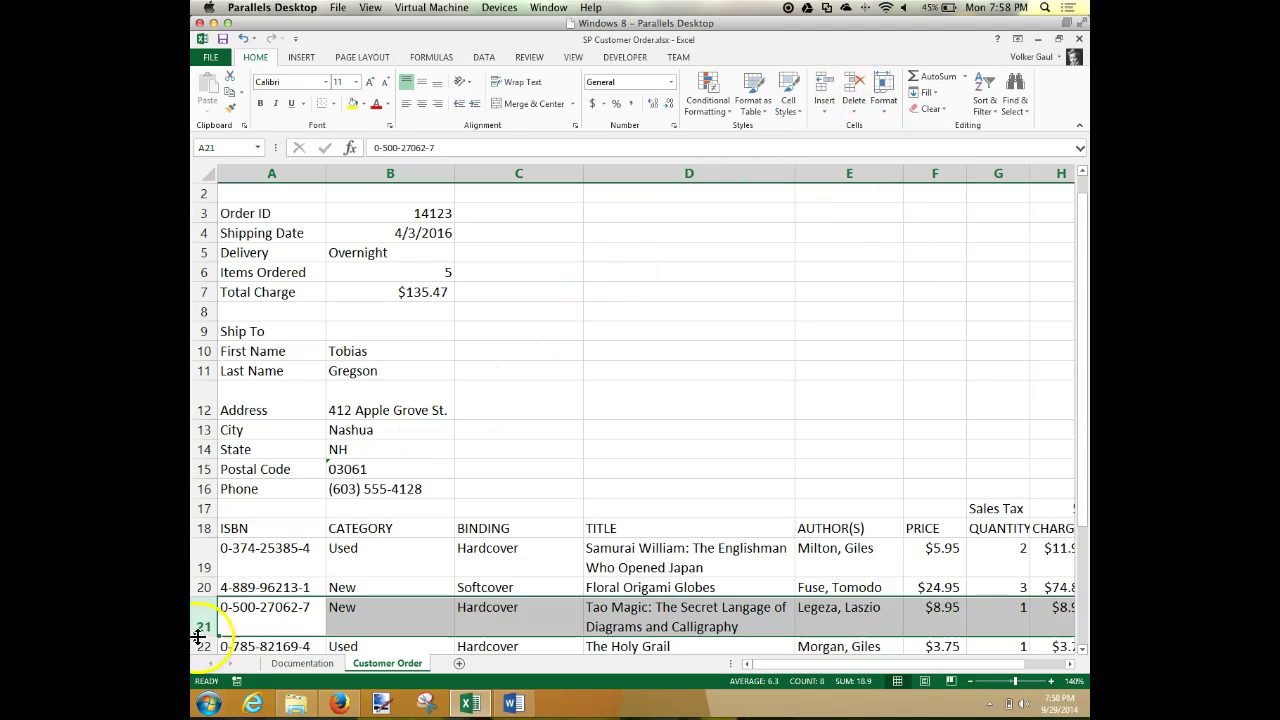
{"action": "right_click", "coordinate": [205, 622]}
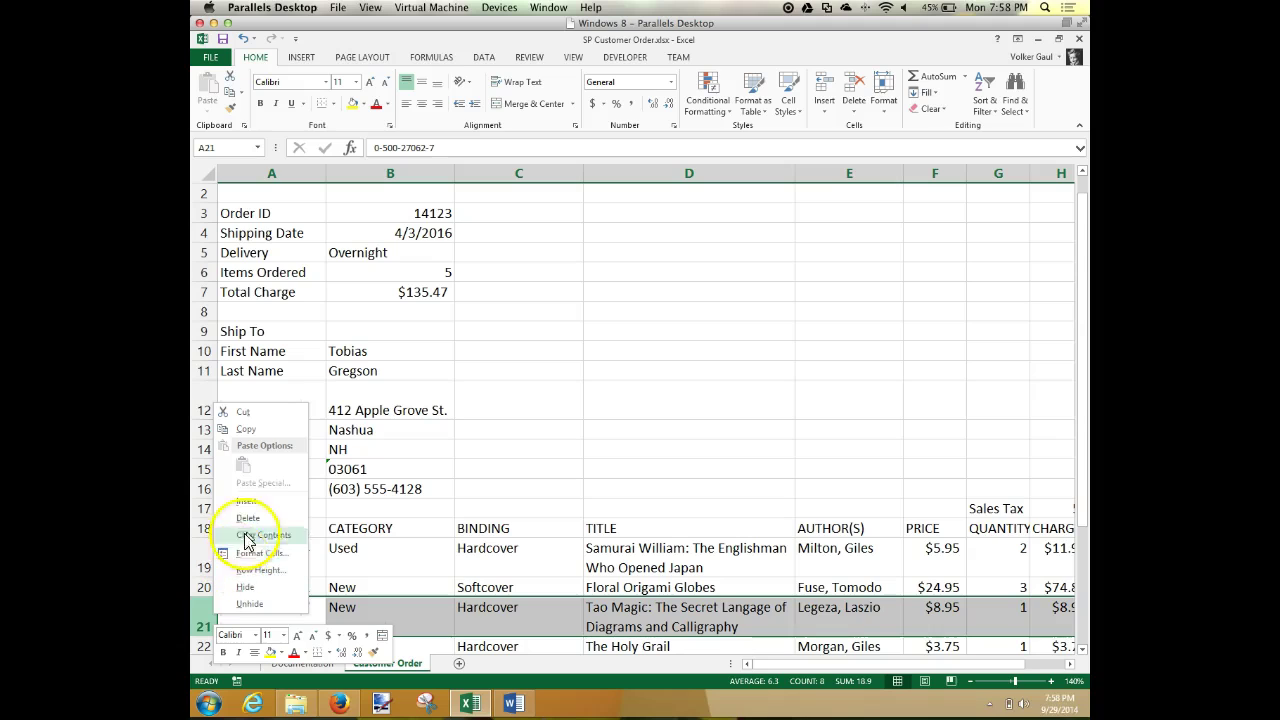
{"action": "left_click", "coordinate": [245, 502]}
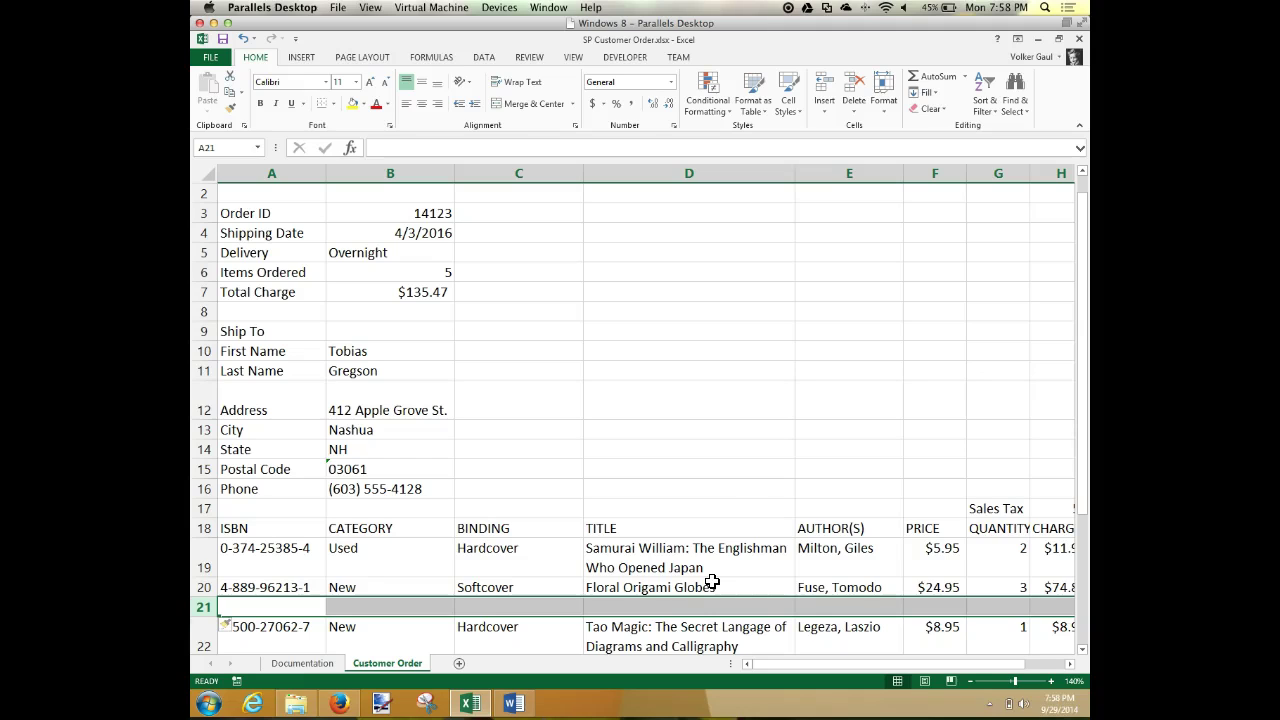
{"action": "left_click", "coordinate": [826, 108]}
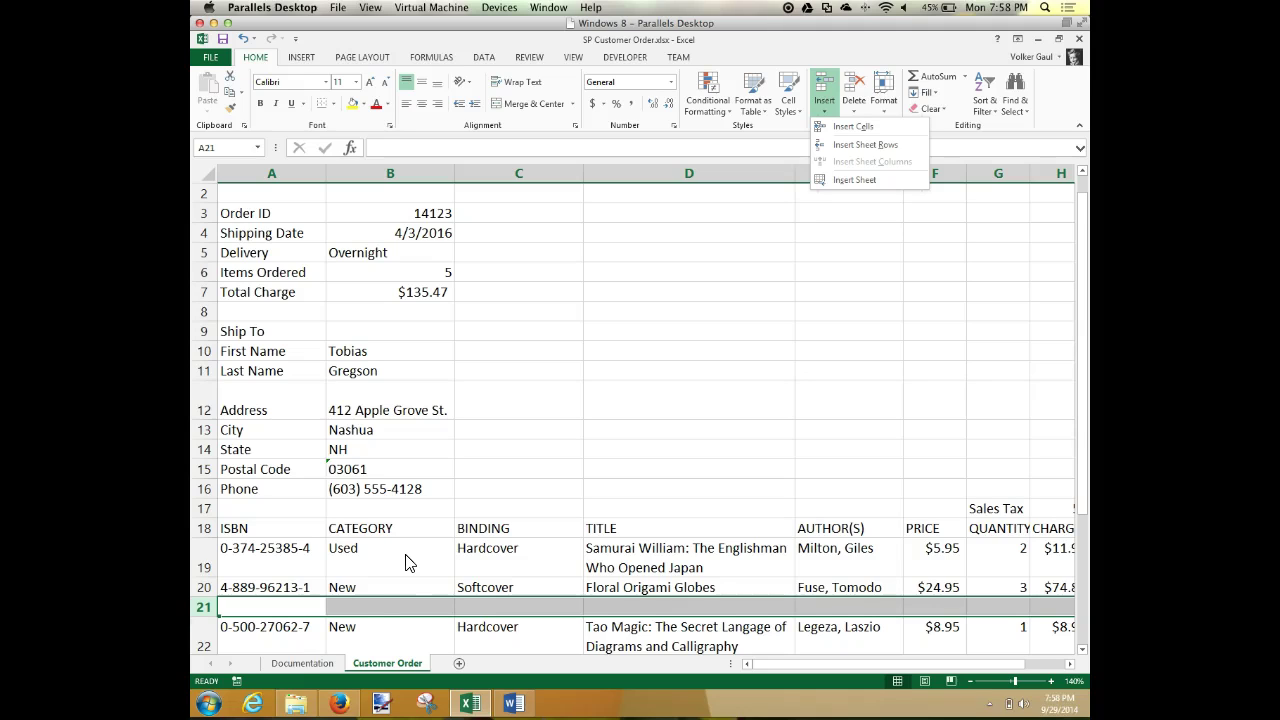
Step: Delete the blank row 21 and undo the deletion
{"action": "left_click", "coordinate": [200, 607]}
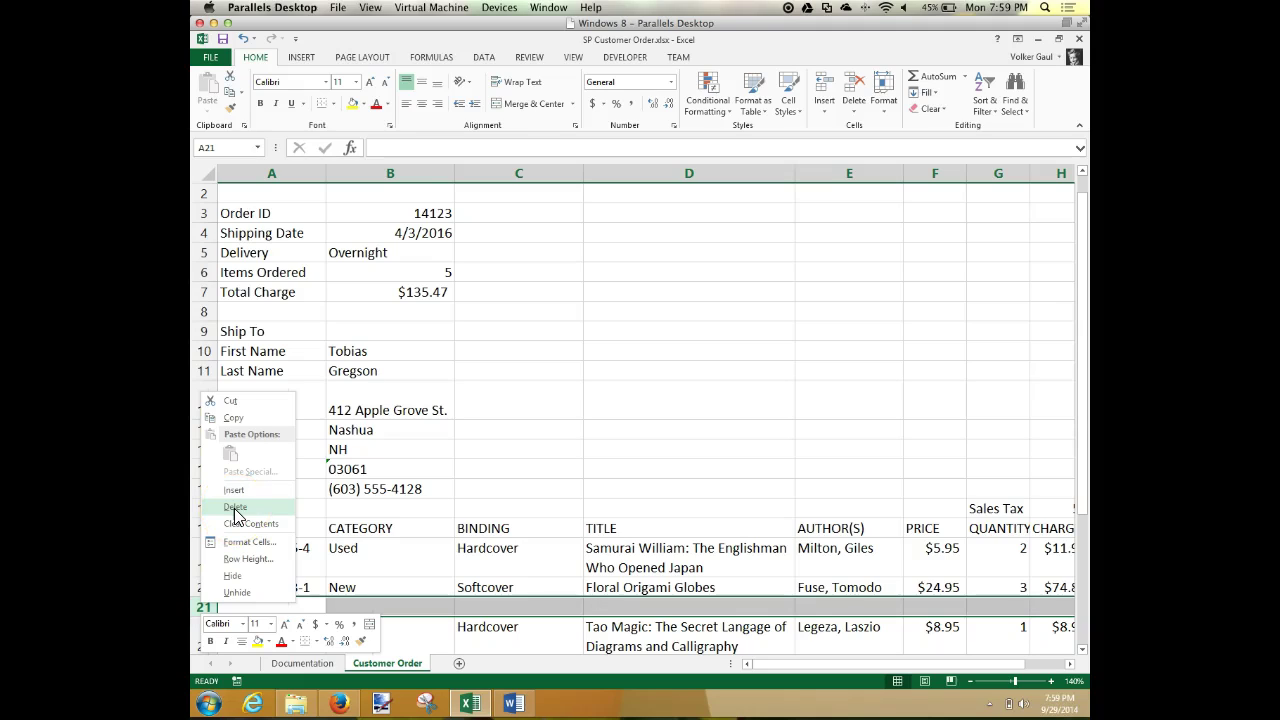
{"action": "left_click", "coordinate": [235, 509]}
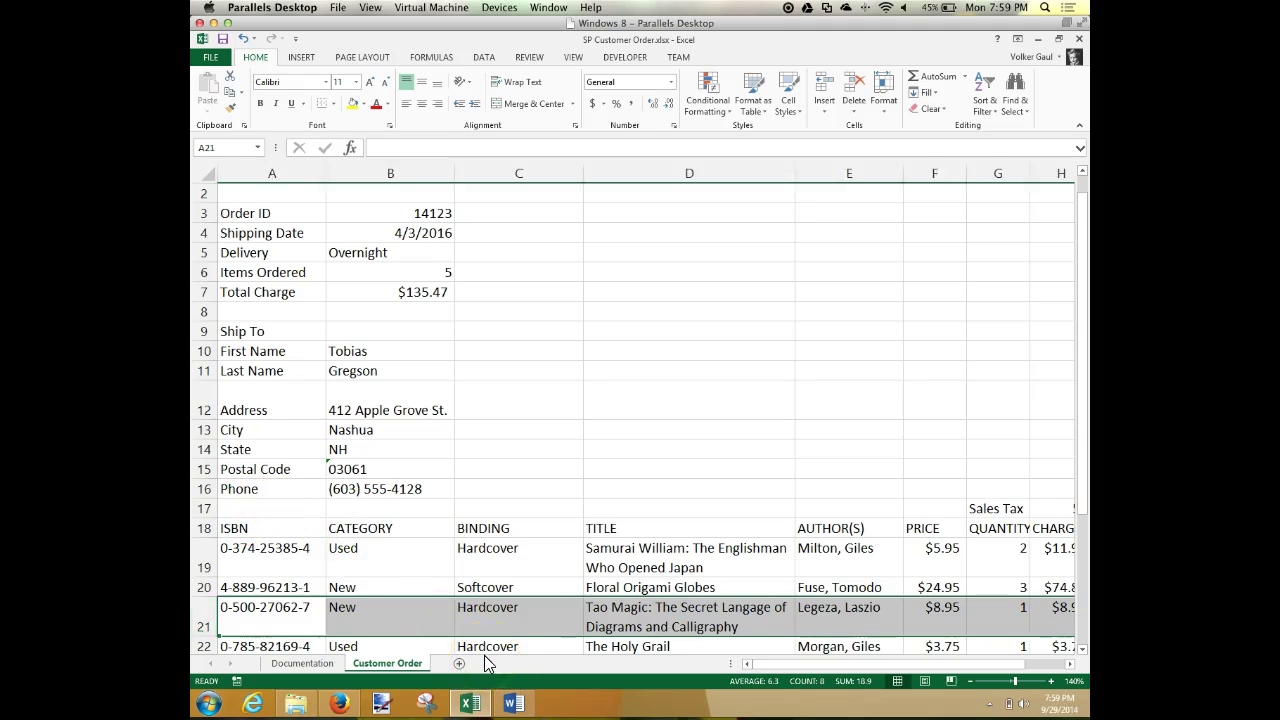
{"action": "key", "text": "ctrl+z"}
Step: Enter price 15 and quantity 3 in cells F21 and G21, and fill the charge formula from H20 down to H21
{"action": "left_click_drag", "start_coordinate": [850, 664], "coordinate": [865, 663]}
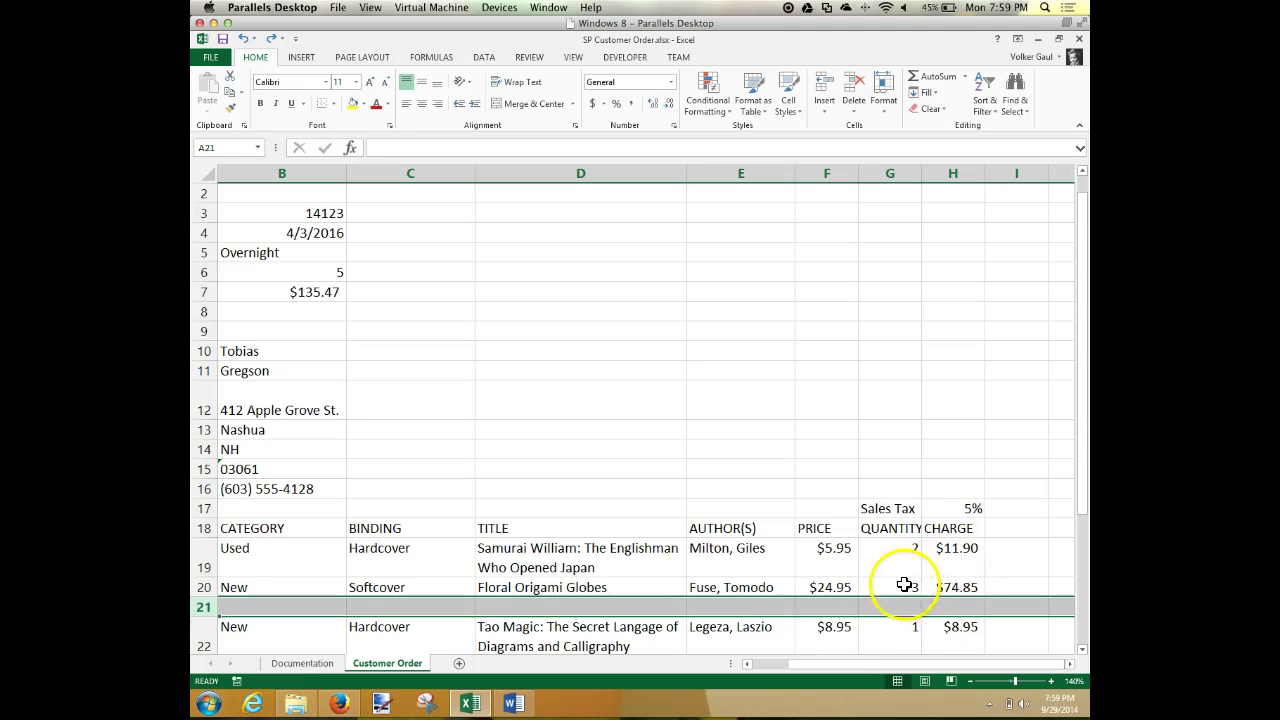
{"action": "left_click", "coordinate": [830, 604]}
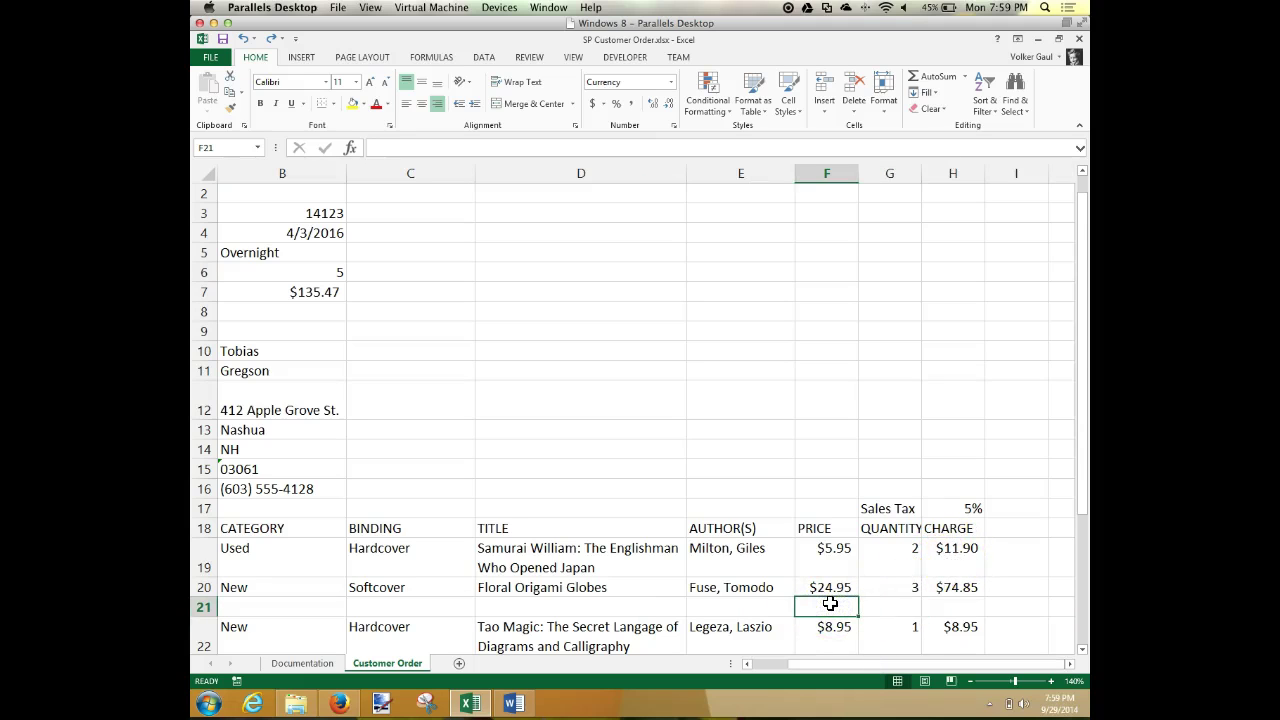
{"action": "type", "text": "15"}
{"action": "left_click", "coordinate": [888, 607]}
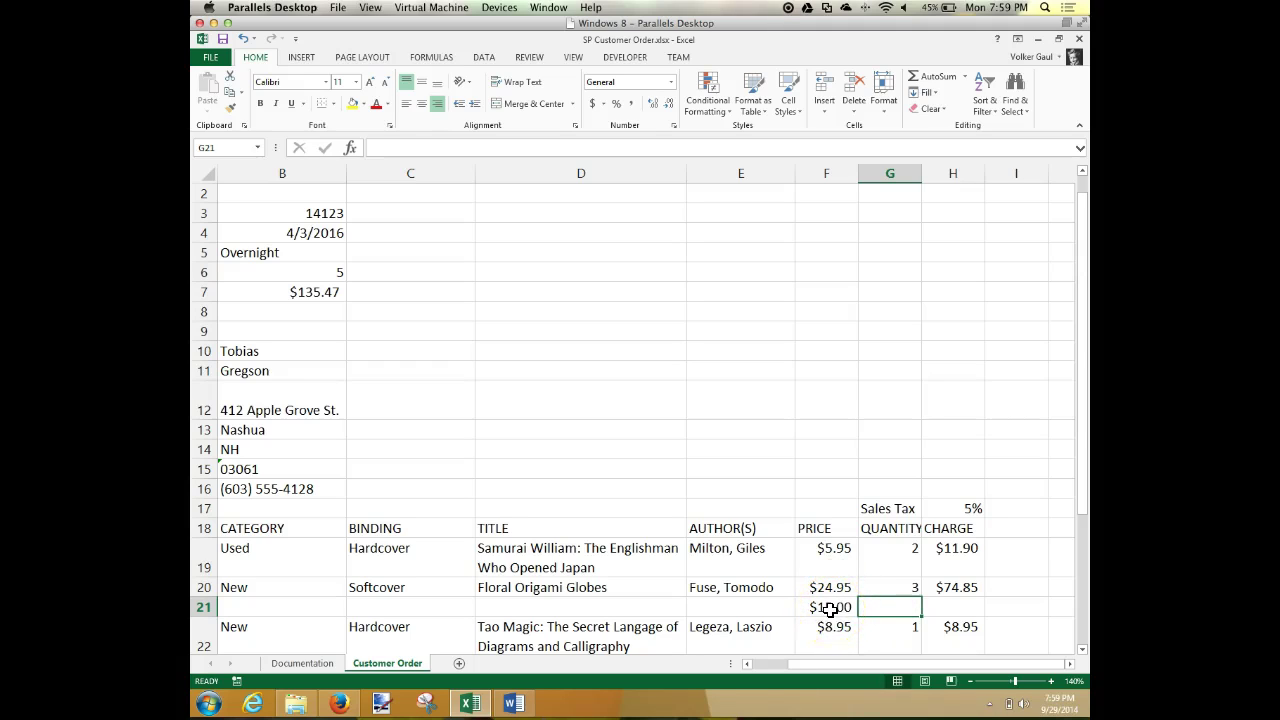
{"action": "type", "text": "3"}
{"action": "key", "text": "Tab"}
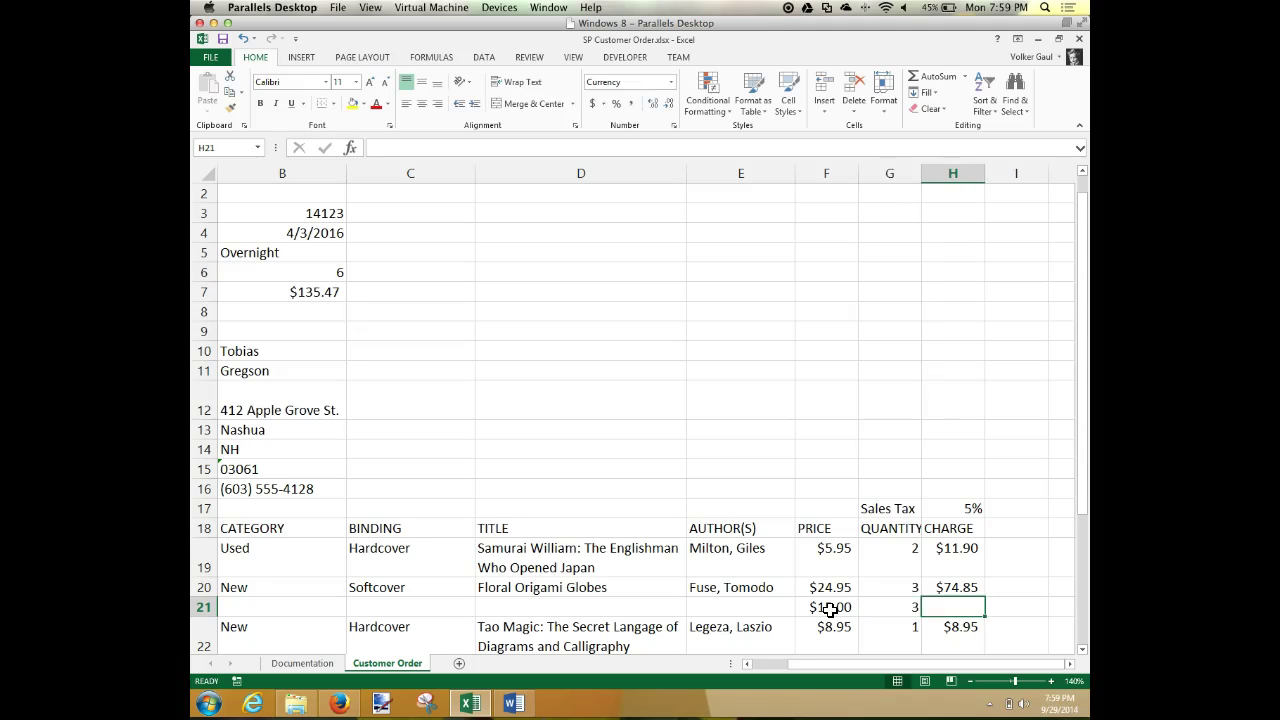
{"action": "left_click", "coordinate": [960, 588]}
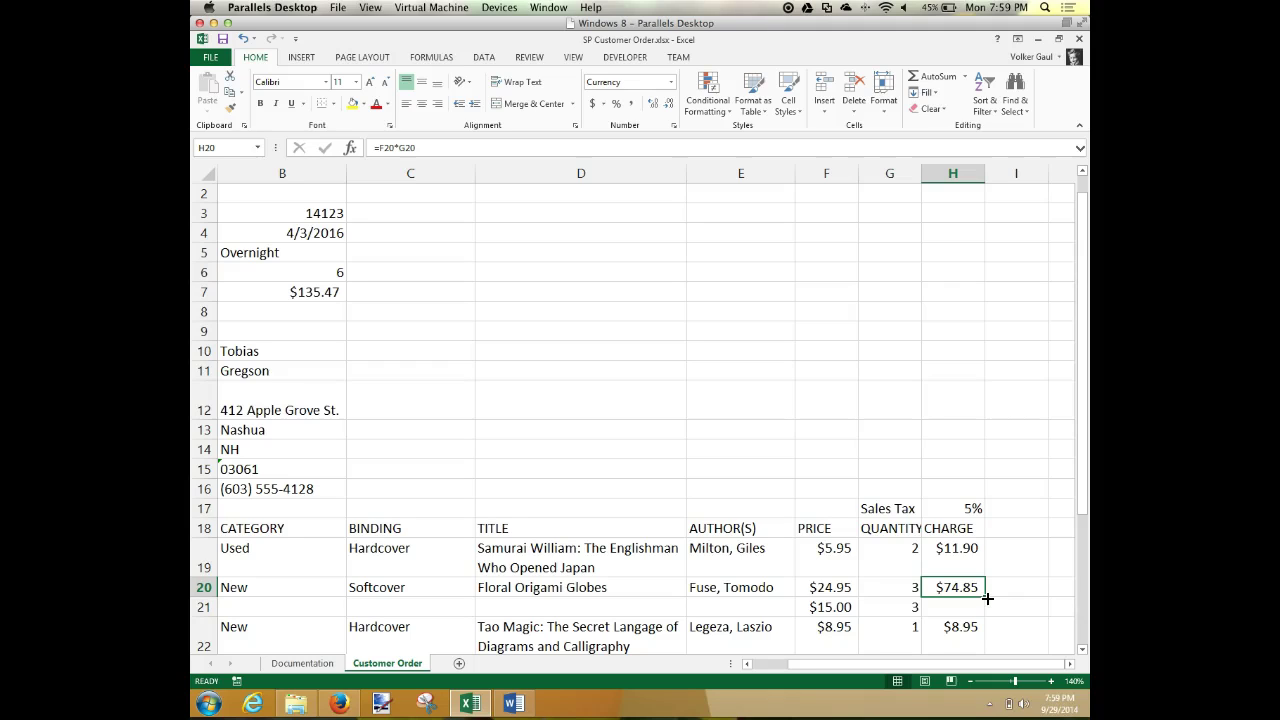
{"action": "left_click_drag", "start_coordinate": [987, 598], "coordinate": [987, 608]}
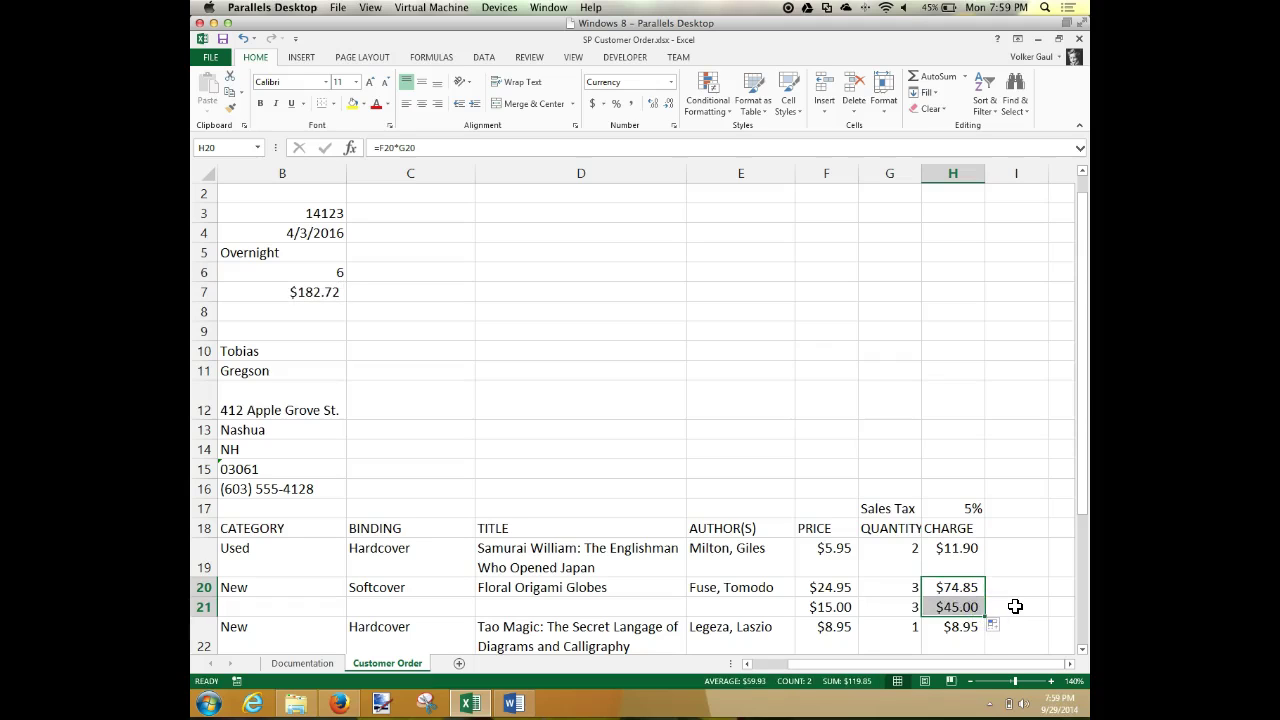
Step: Delete the inserted test row 21 from the order list
{"action": "left_click", "coordinate": [205, 607]}
{"action": "right_click", "coordinate": [206, 607]}
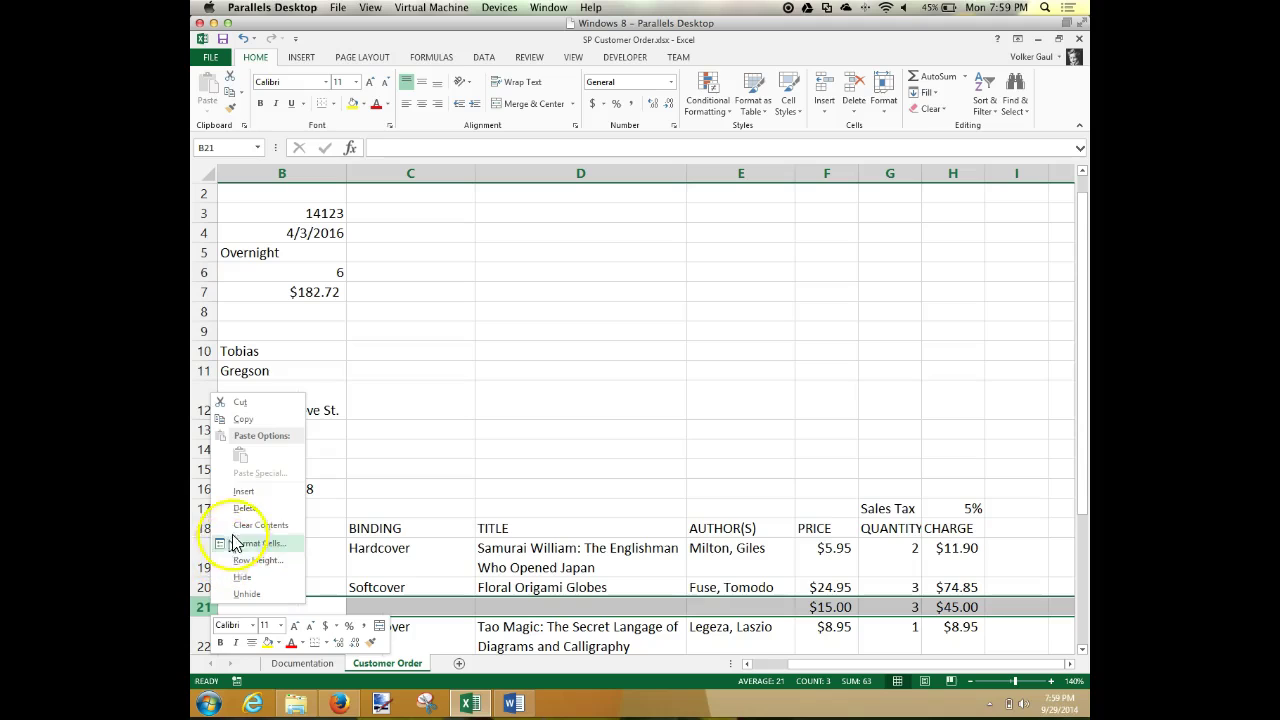
{"action": "left_click", "coordinate": [250, 512]}
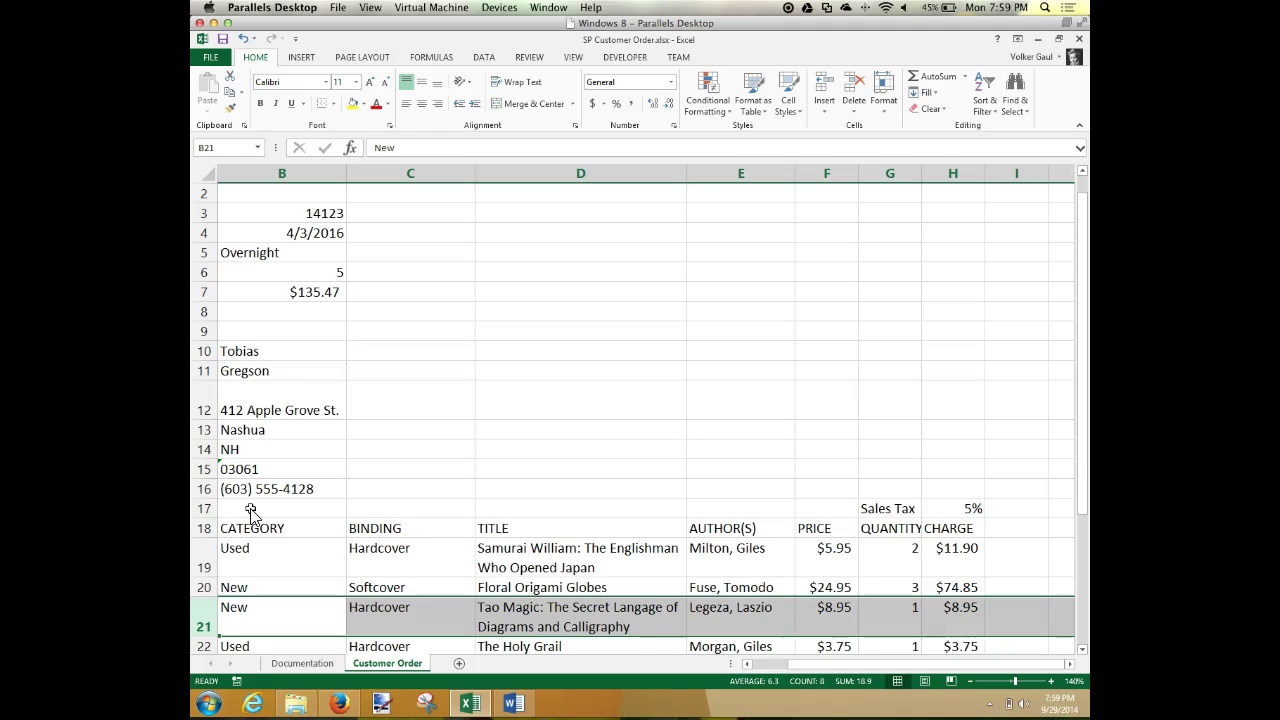
Step: Try inserting two blank columns before the BINDING column, and undo the insertion
{"action": "left_click", "coordinate": [205, 570]}
{"action": "left_click_drag", "start_coordinate": [205, 571], "coordinate": [200, 616]}
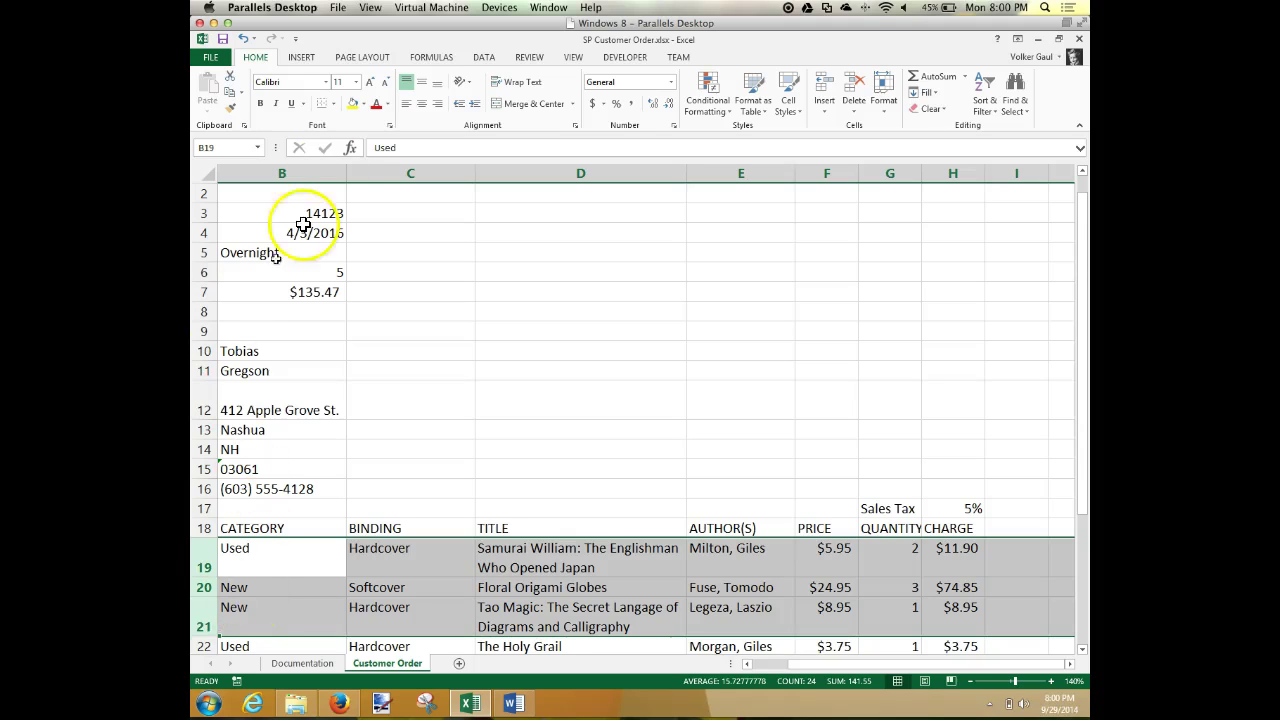
{"action": "left_click_drag", "start_coordinate": [406, 174], "coordinate": [564, 182]}
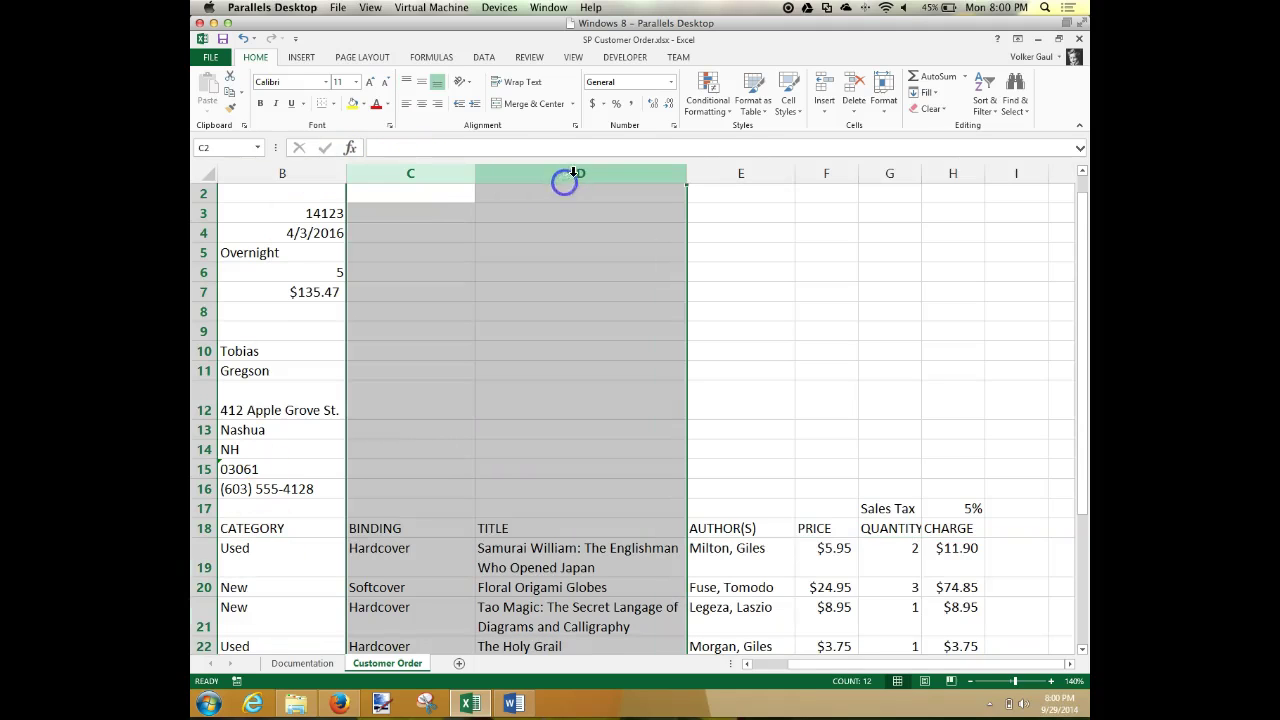
{"action": "right_click", "coordinate": [566, 181]}
{"action": "left_click", "coordinate": [608, 278]}
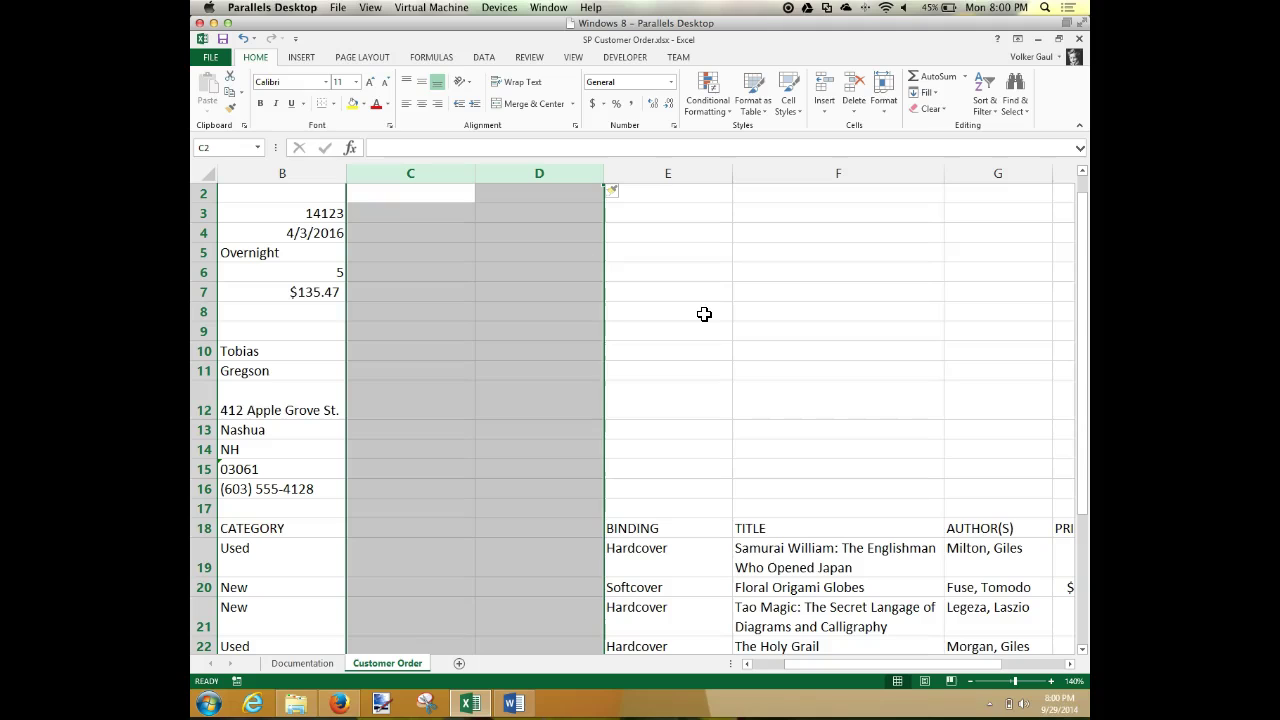
{"action": "key", "text": "ctrl+z"}
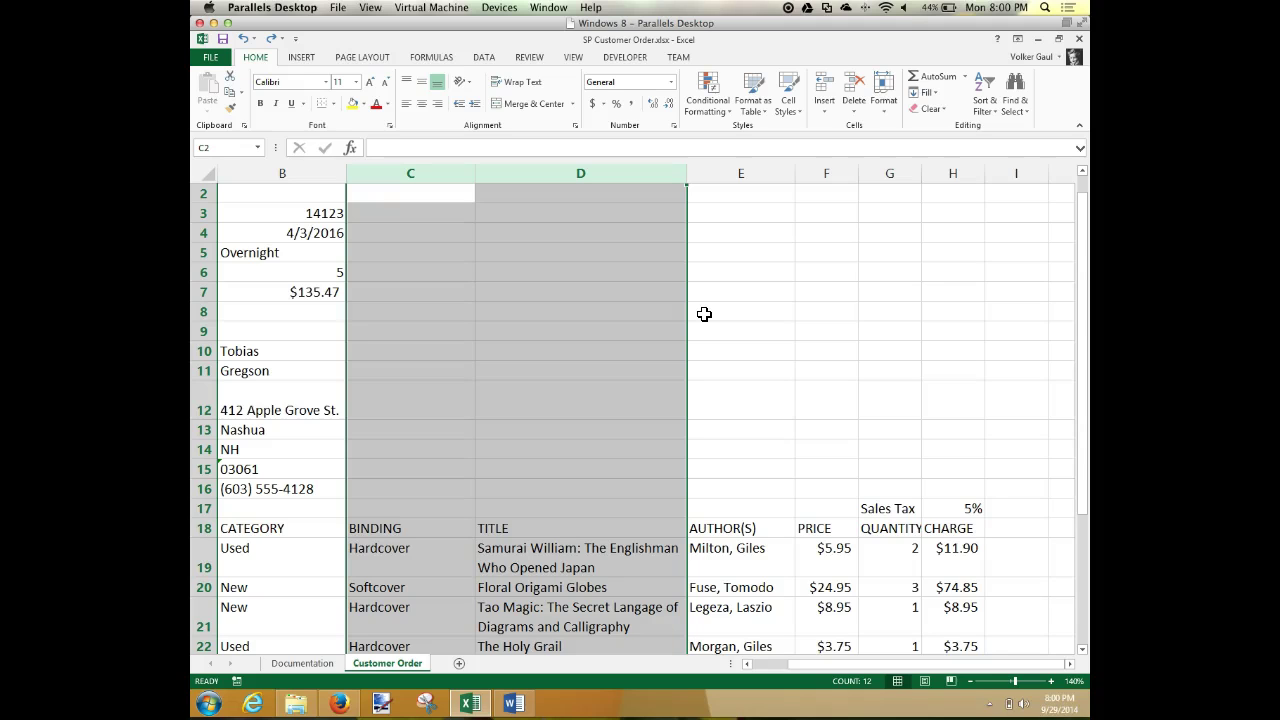
{"action": "left_click", "coordinate": [776, 292]}
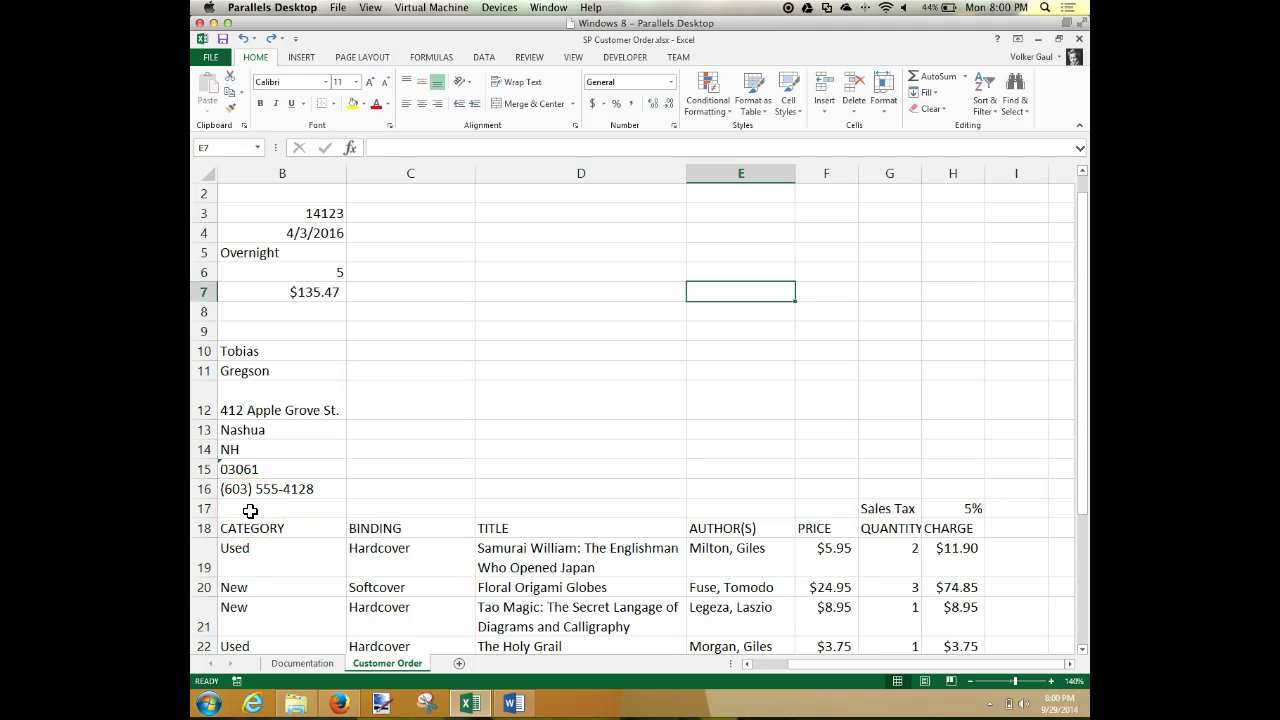
Step: Insert blank cells at A17:A28, shifting the existing order list and totals cells right
{"action": "left_click_drag", "start_coordinate": [250, 511], "coordinate": [266, 591]}
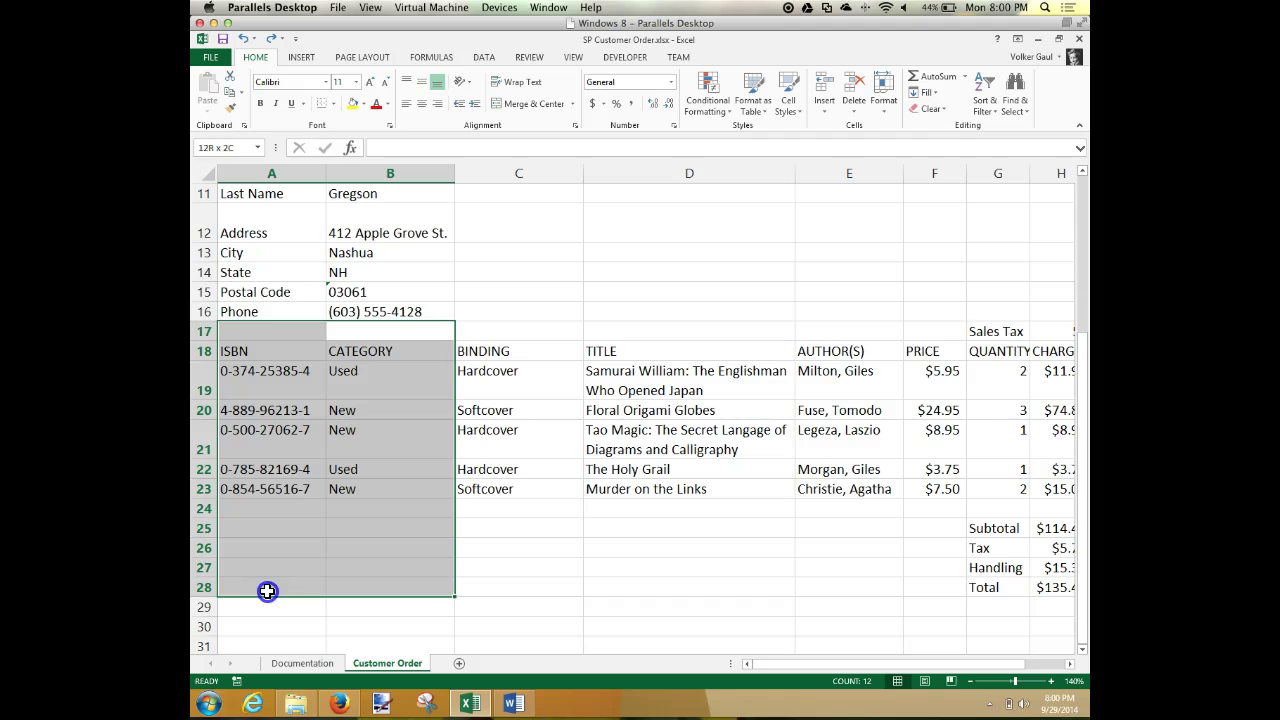
{"action": "left_click", "coordinate": [262, 324]}
{"action": "left_click_drag", "start_coordinate": [262, 324], "coordinate": [256, 587]}
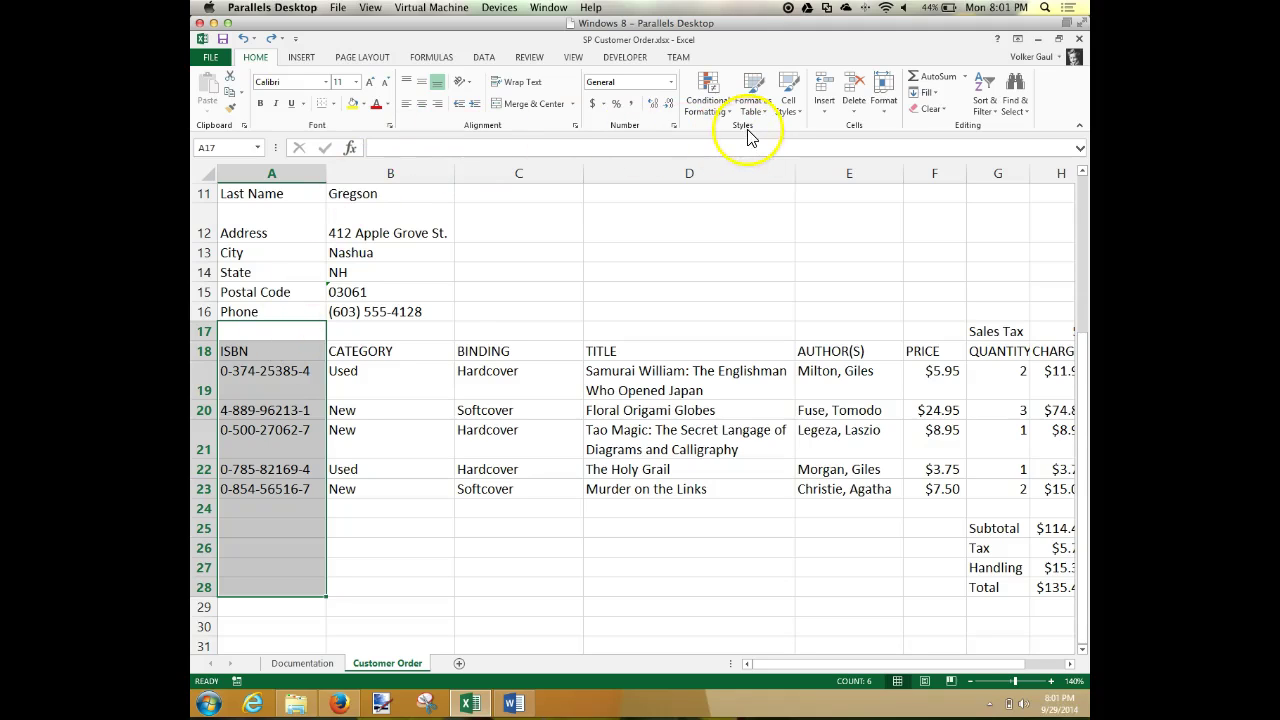
{"action": "left_click", "coordinate": [824, 110]}
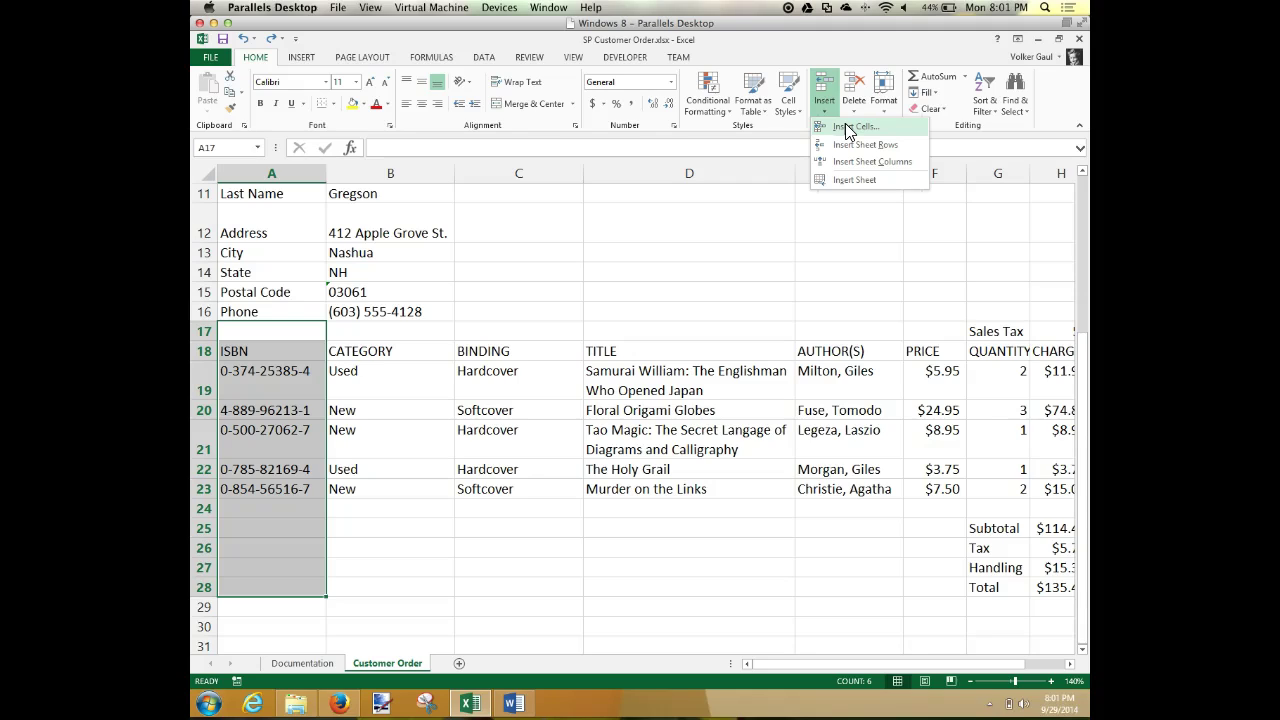
{"action": "left_click", "coordinate": [846, 128]}
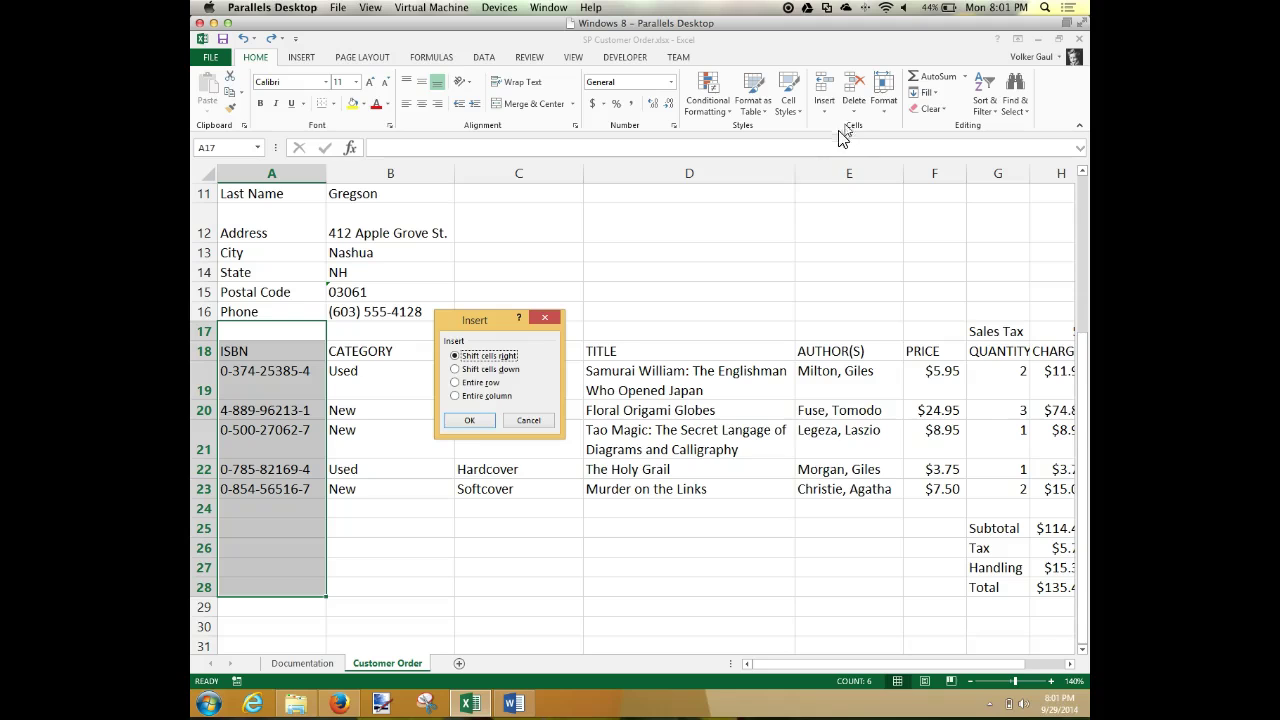
{"action": "left_click", "coordinate": [470, 420]}
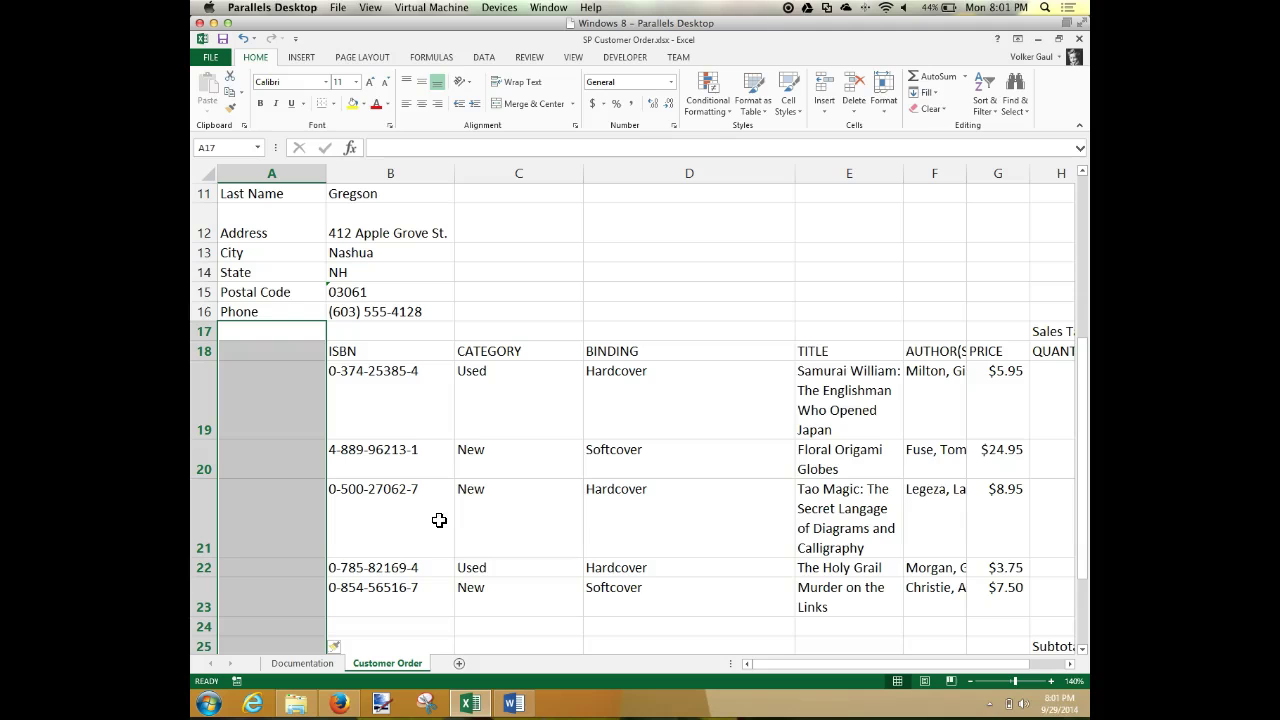
Step: Set the width of column E, which holds the book titles, to 30
{"action": "right_click", "coordinate": [868, 175]}
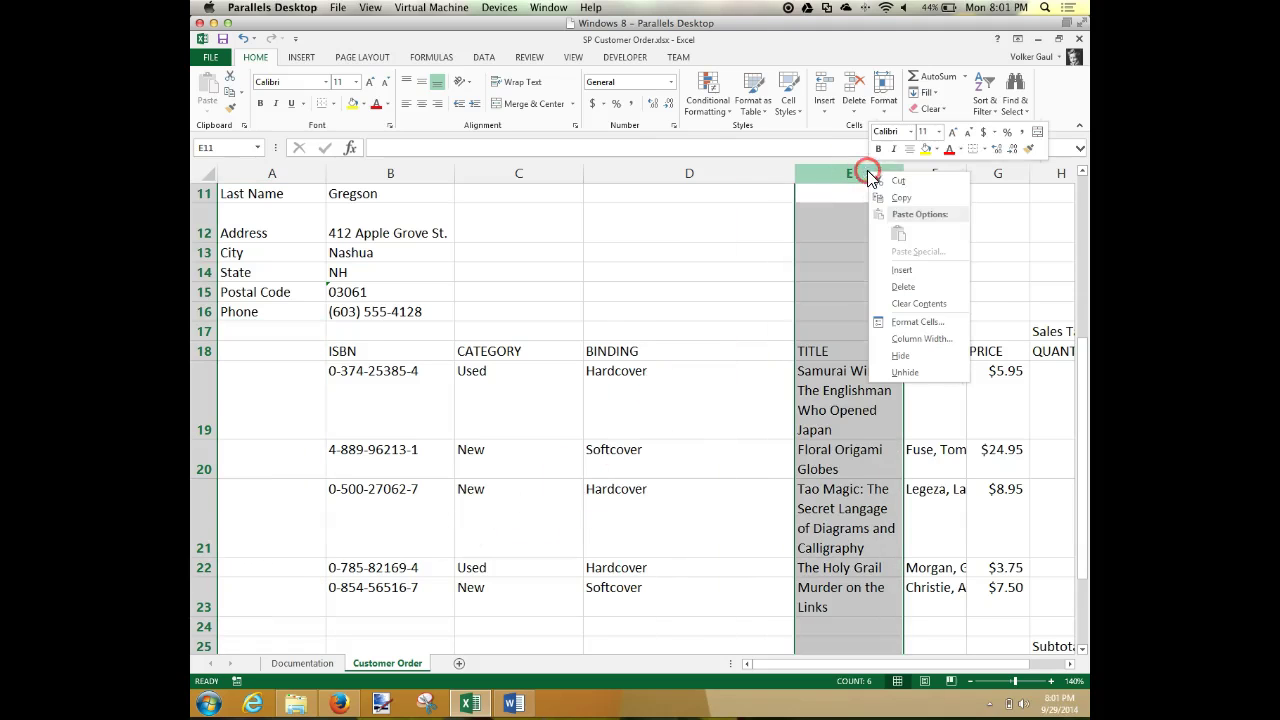
{"action": "left_click", "coordinate": [921, 338]}
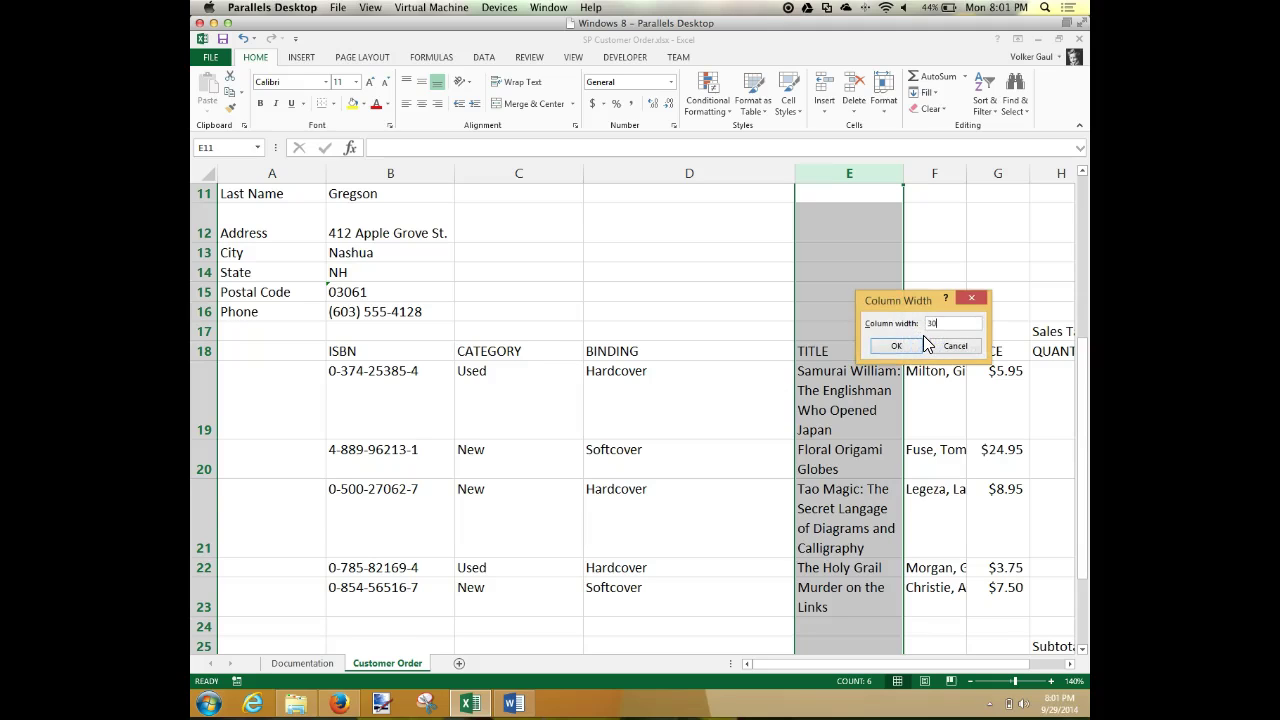
{"action": "key", "text": "Return"}
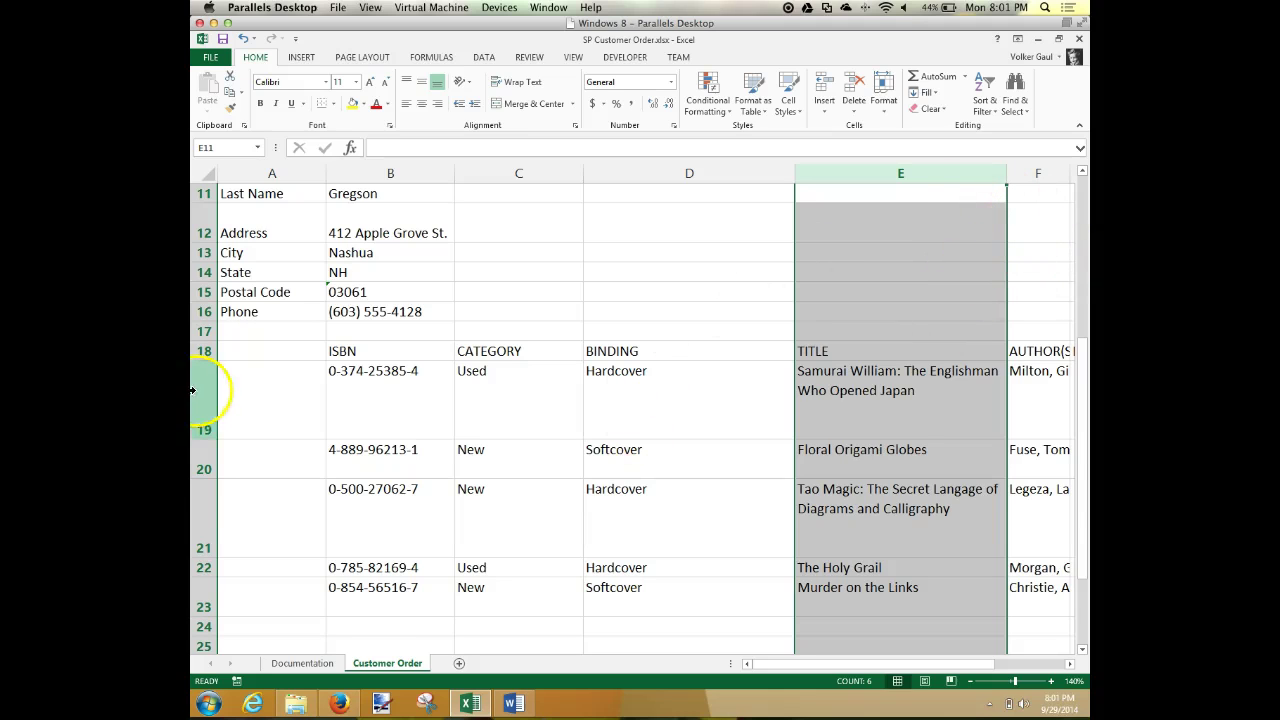
Step: Enter 25385-Used in A19 and 96213-New in A20, accepting the Flash Fill suggestions for A21:A23
{"action": "mouse_move", "coordinate": [660, 717]}
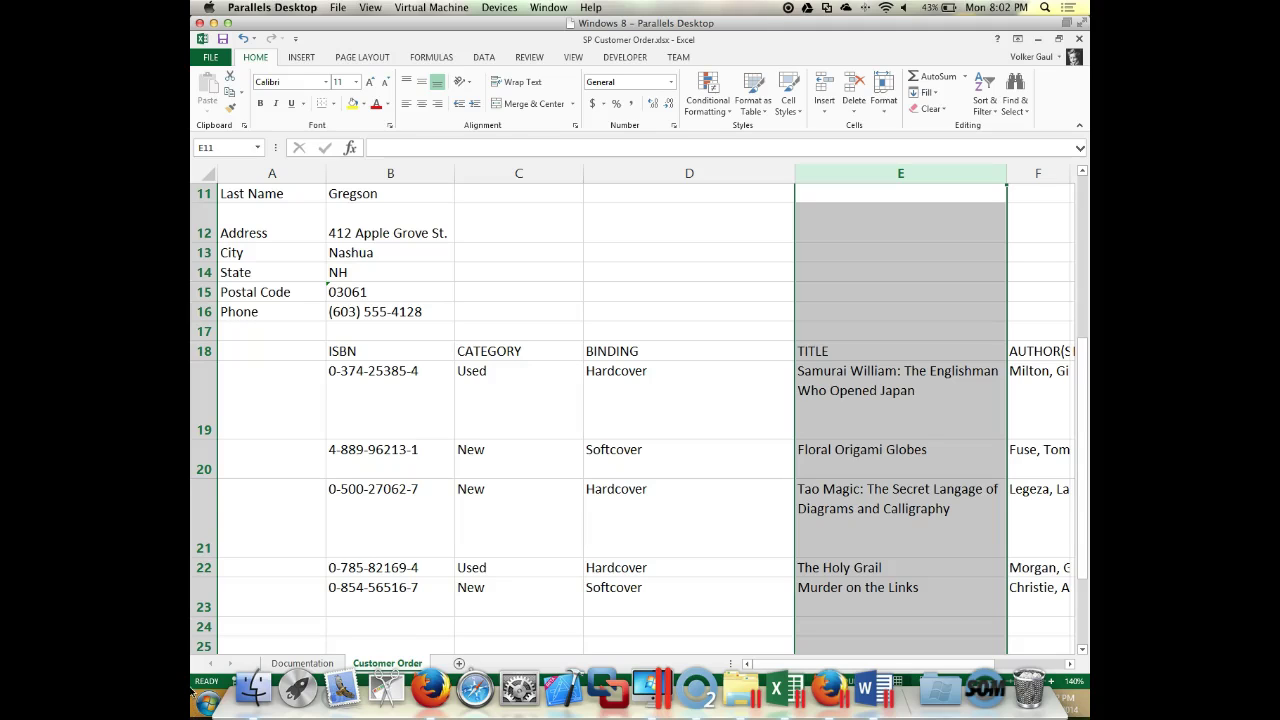
{"action": "left_click", "coordinate": [260, 416]}
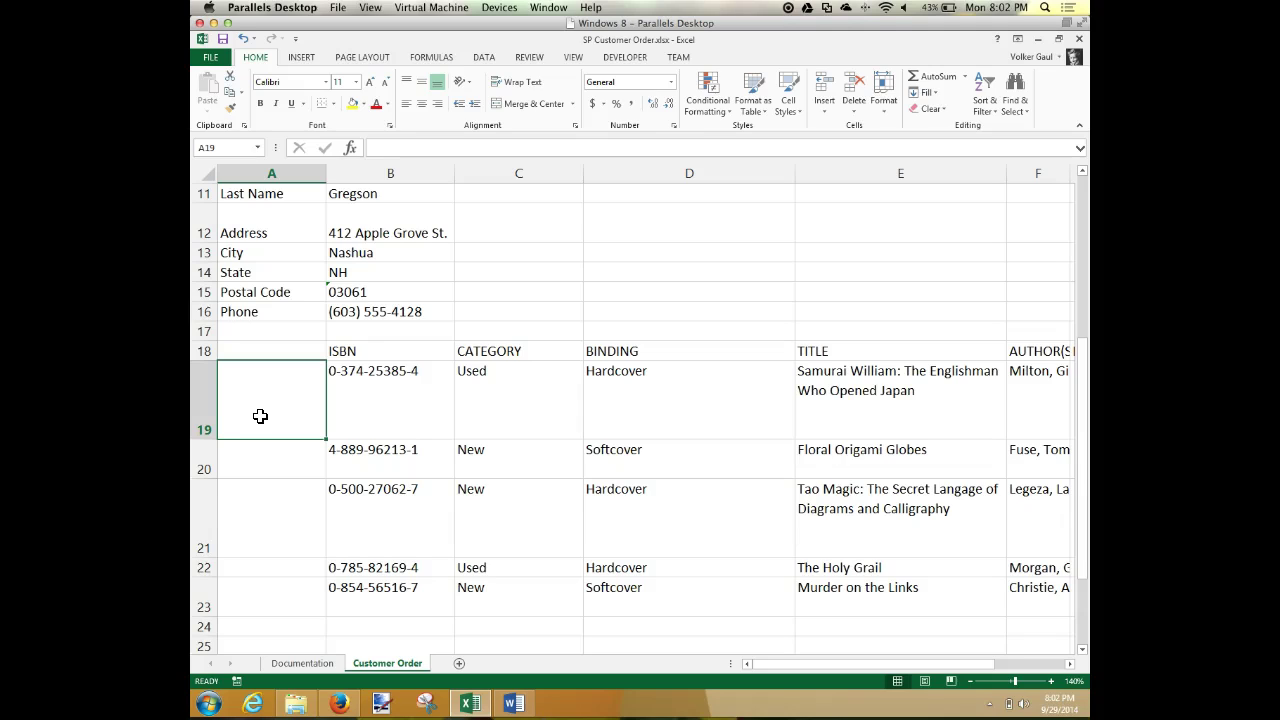
{"action": "type", "text": "25385-Used"}
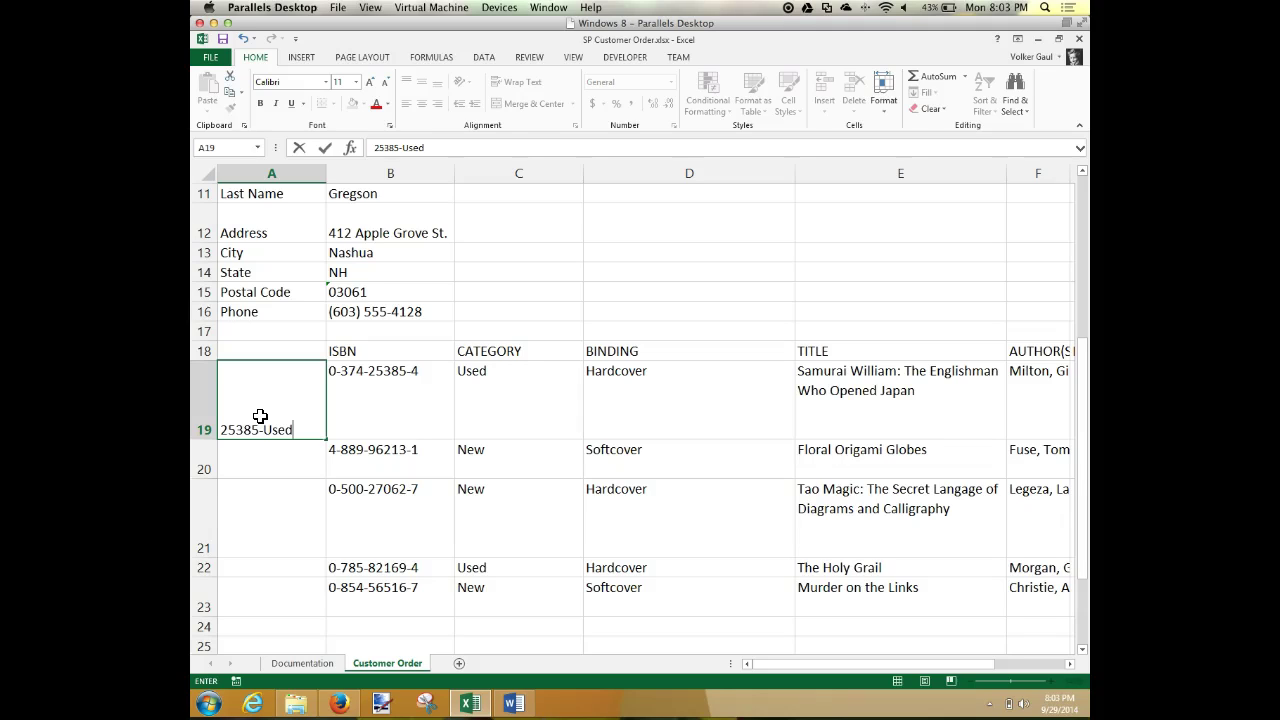
{"action": "key", "text": "Return"}
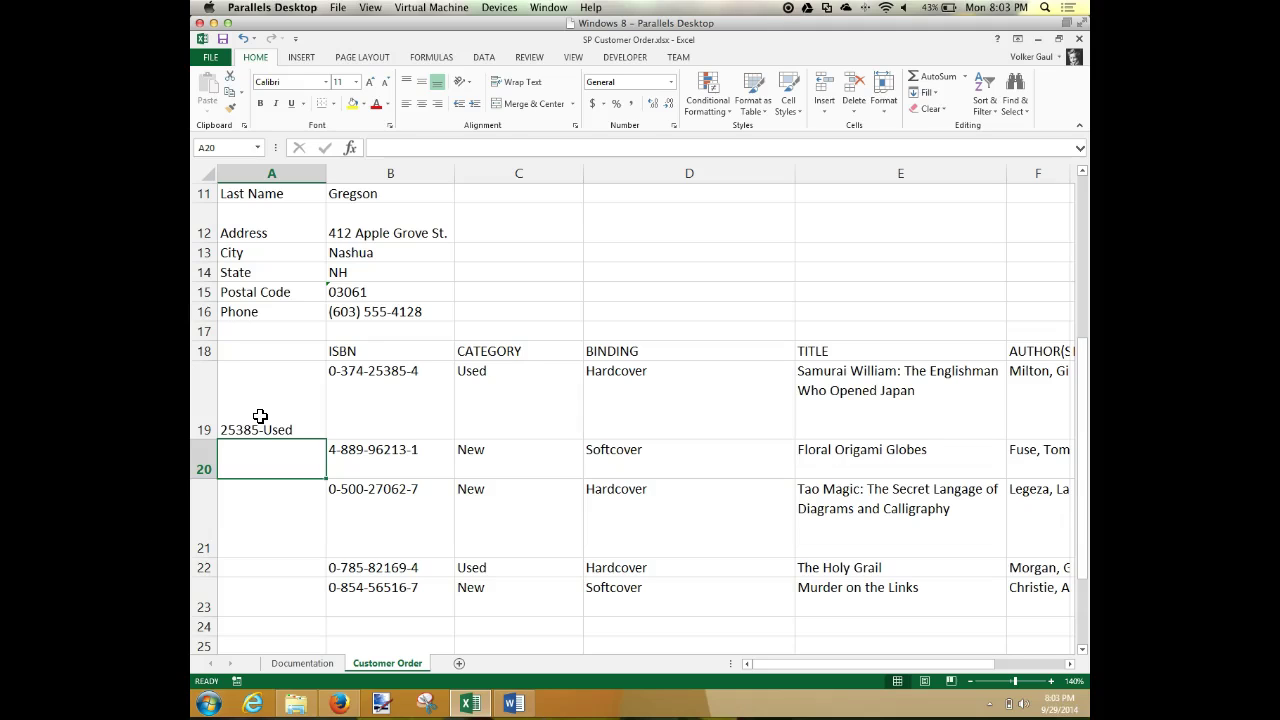
{"action": "type", "text": "96213-New"}
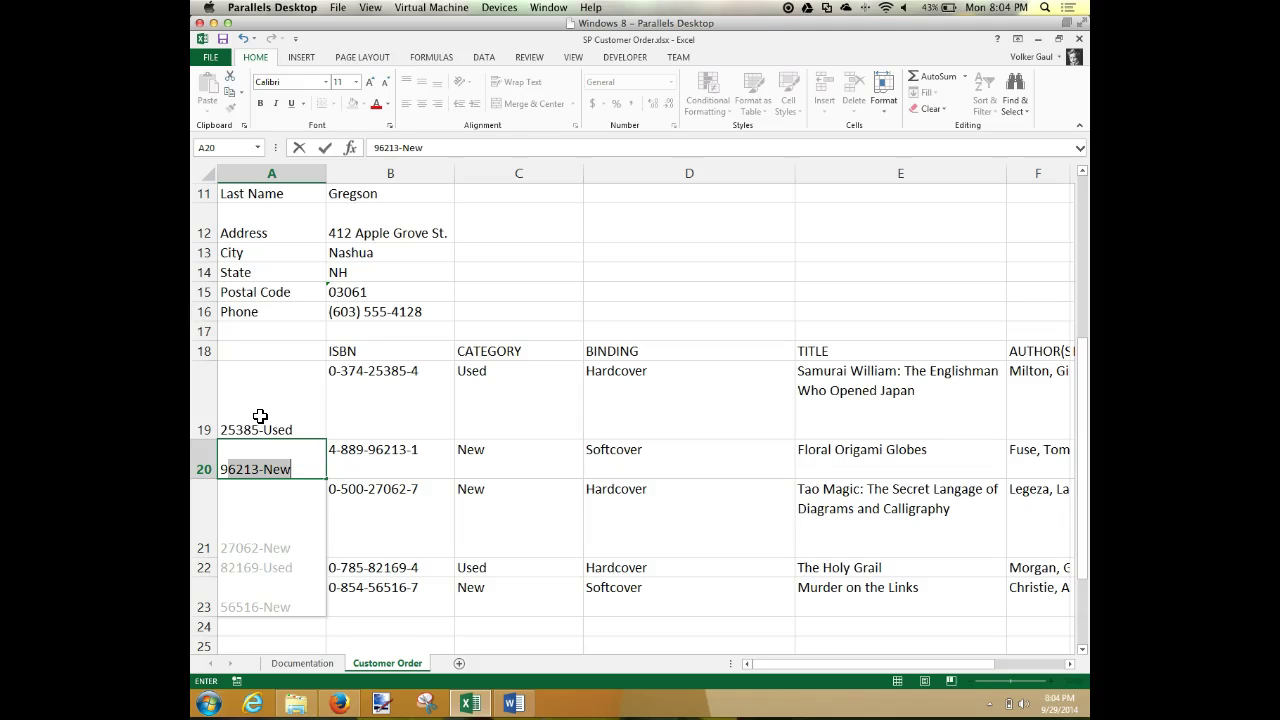
{"action": "key", "text": "Return"}
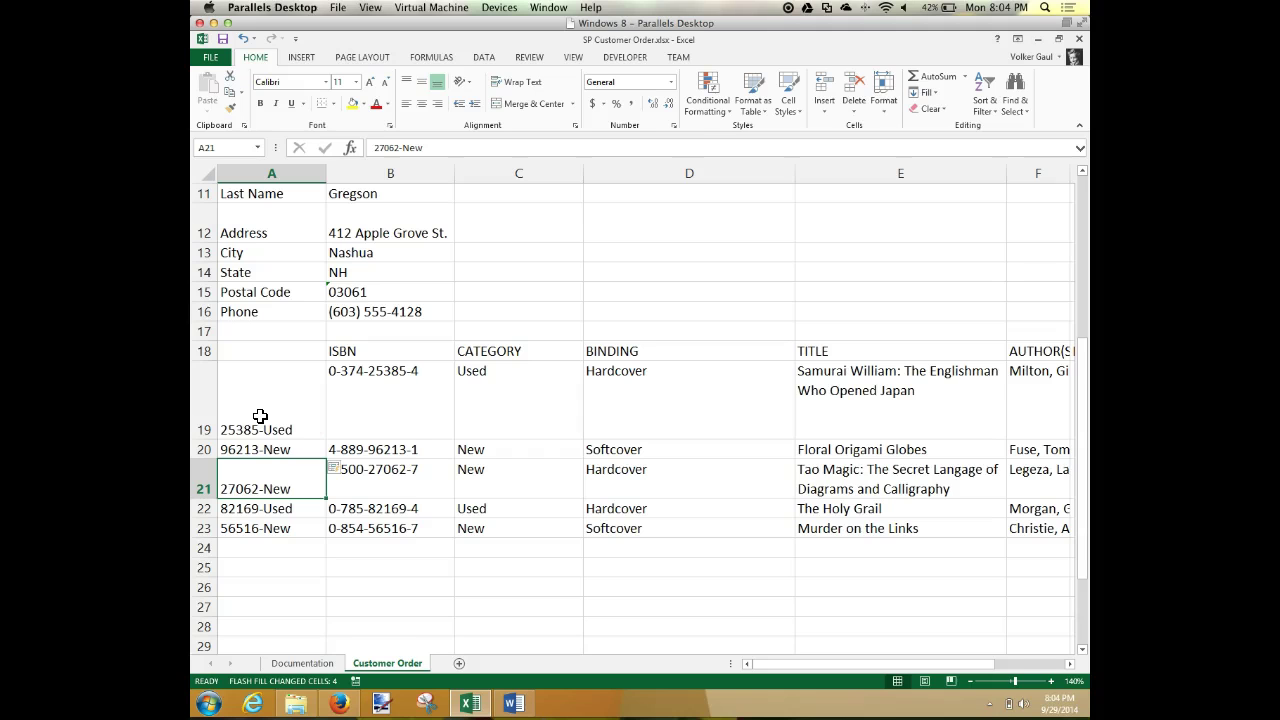
Step: Apply all borders to the order information block A3:B7
{"action": "scroll", "coordinate": [294, 408], "scroll_direction": "down", "scroll_amount": 3}
{"action": "scroll", "coordinate": [295, 408], "scroll_direction": "up", "scroll_amount": 7}
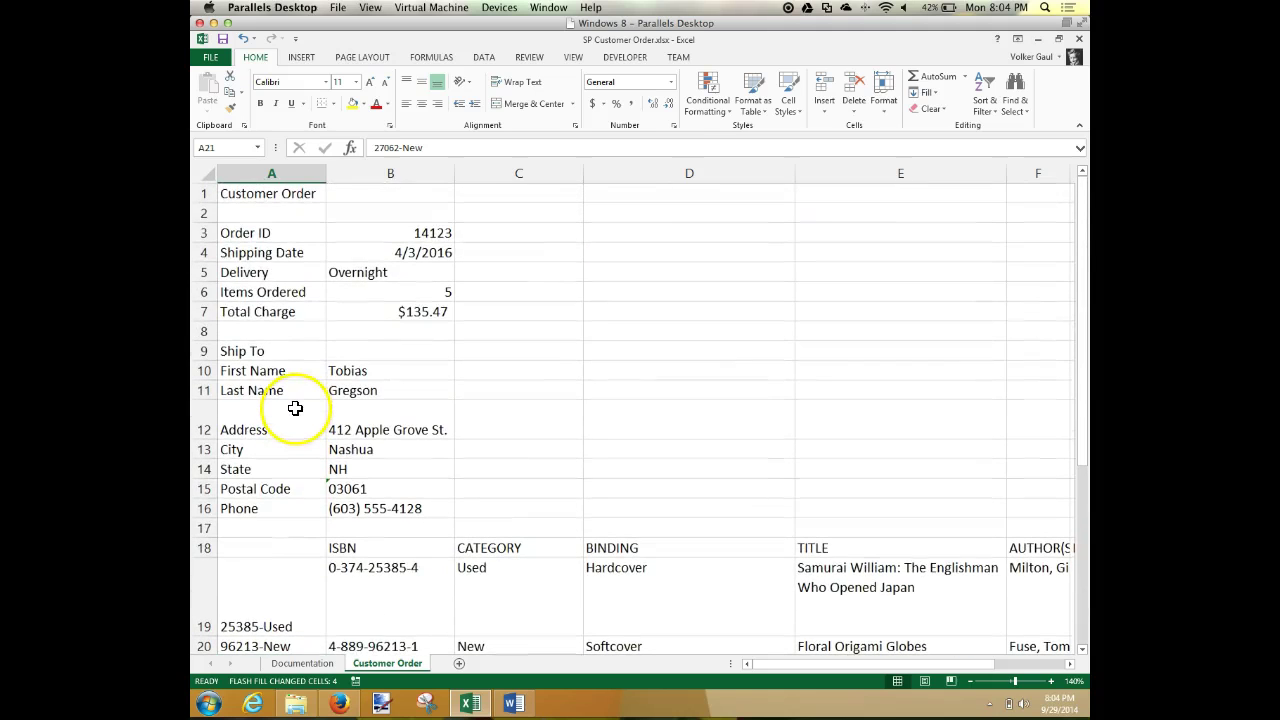
{"action": "left_click_drag", "start_coordinate": [251, 236], "coordinate": [380, 310]}
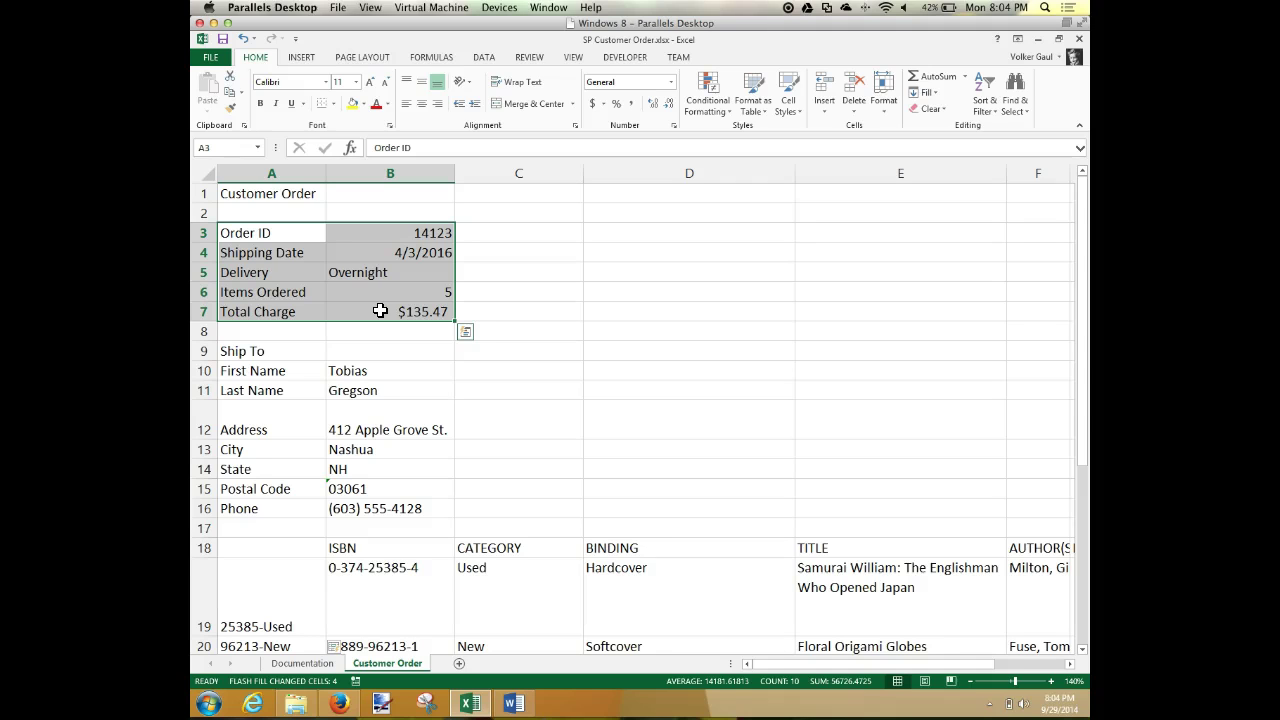
{"action": "scroll", "coordinate": [380, 310], "scroll_direction": "right", "scroll_amount": 15}
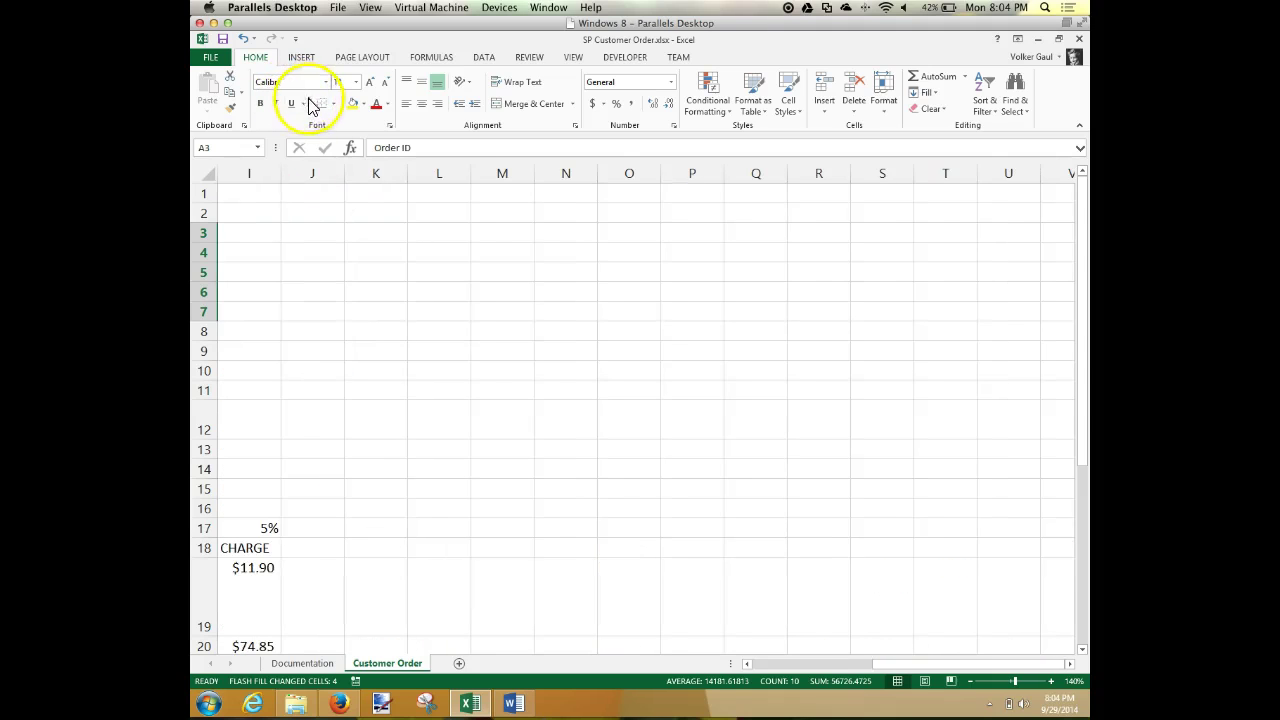
{"action": "scroll", "coordinate": [312, 242], "scroll_direction": "left", "scroll_amount": 15}
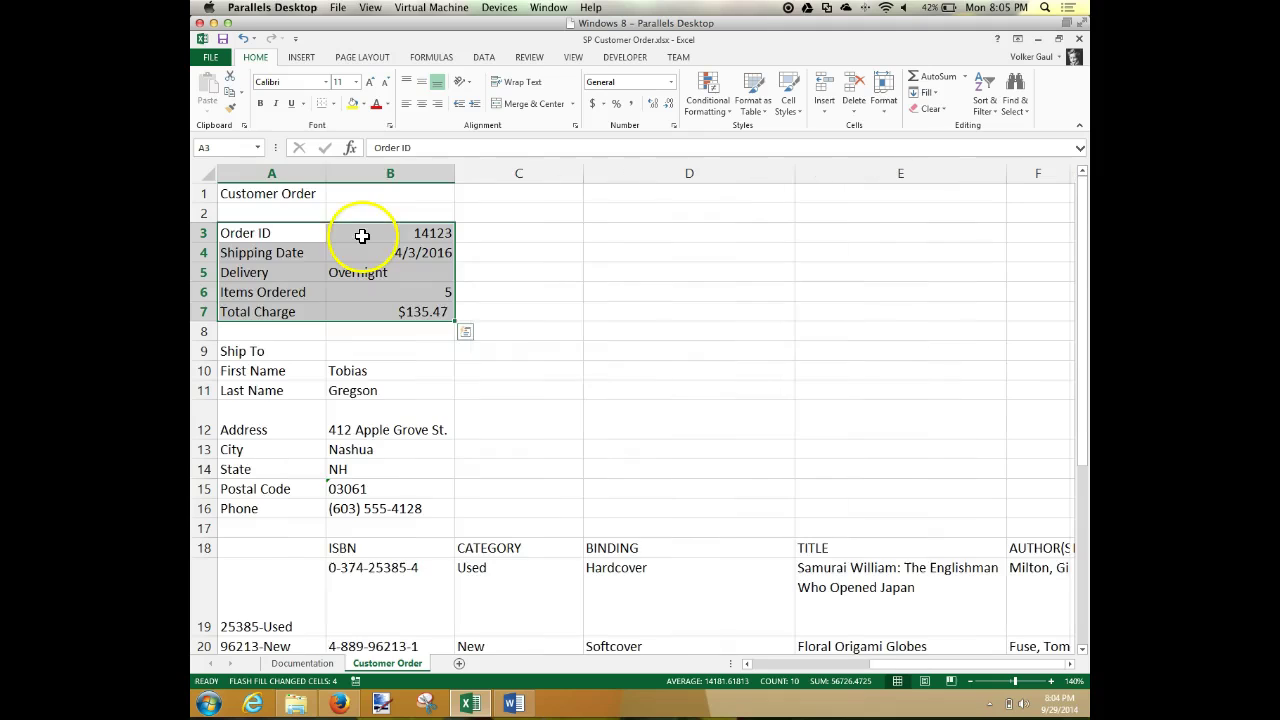
{"action": "left_click", "coordinate": [333, 104]}
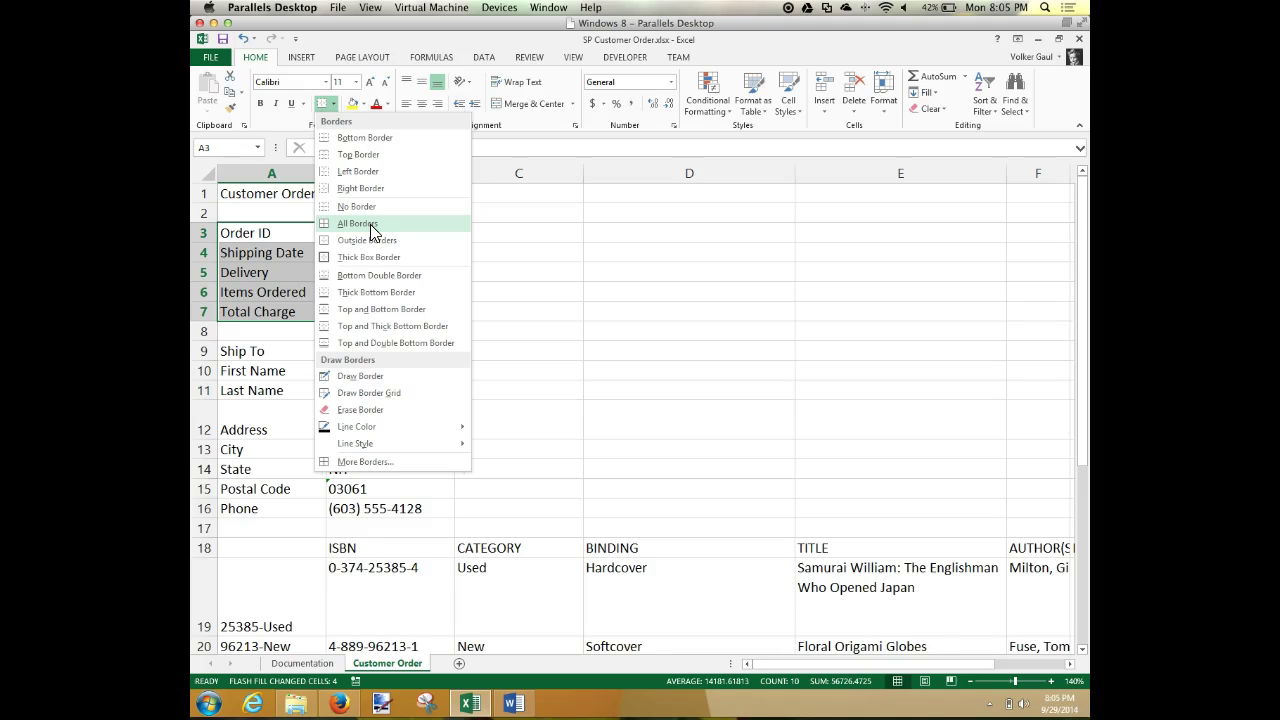
{"action": "left_click", "coordinate": [366, 226]}
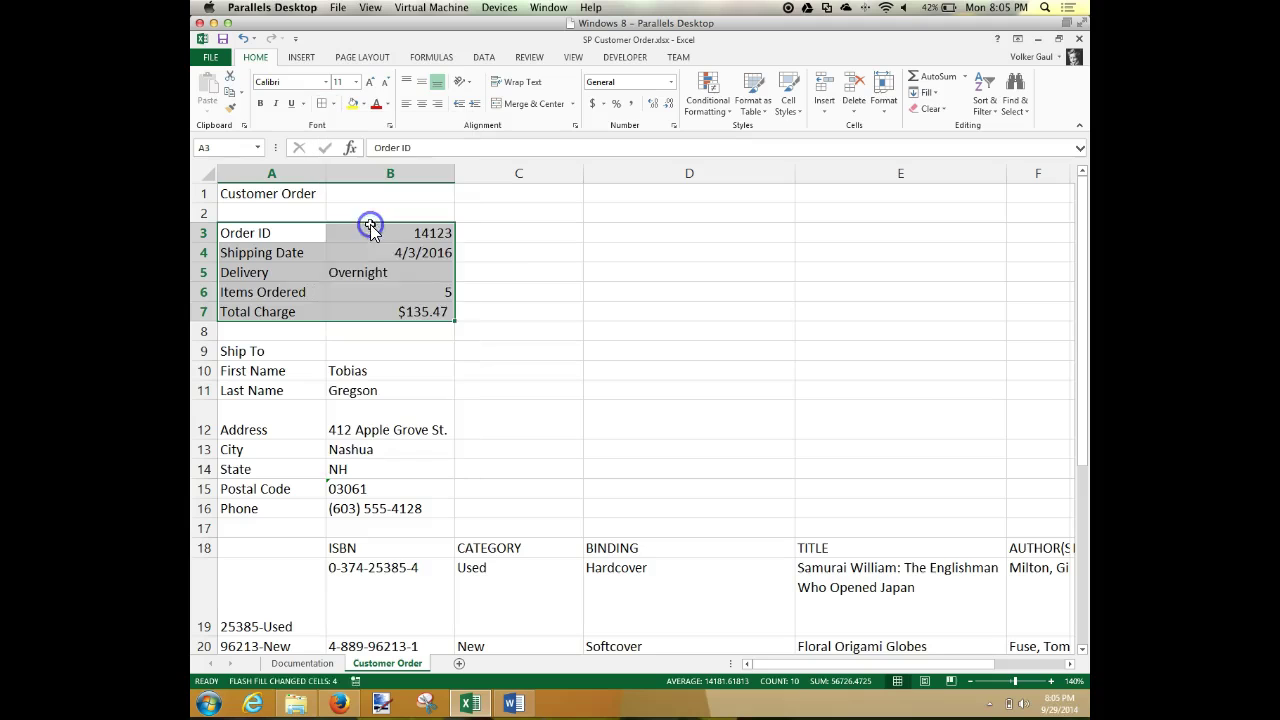
{"action": "left_click", "coordinate": [663, 277]}
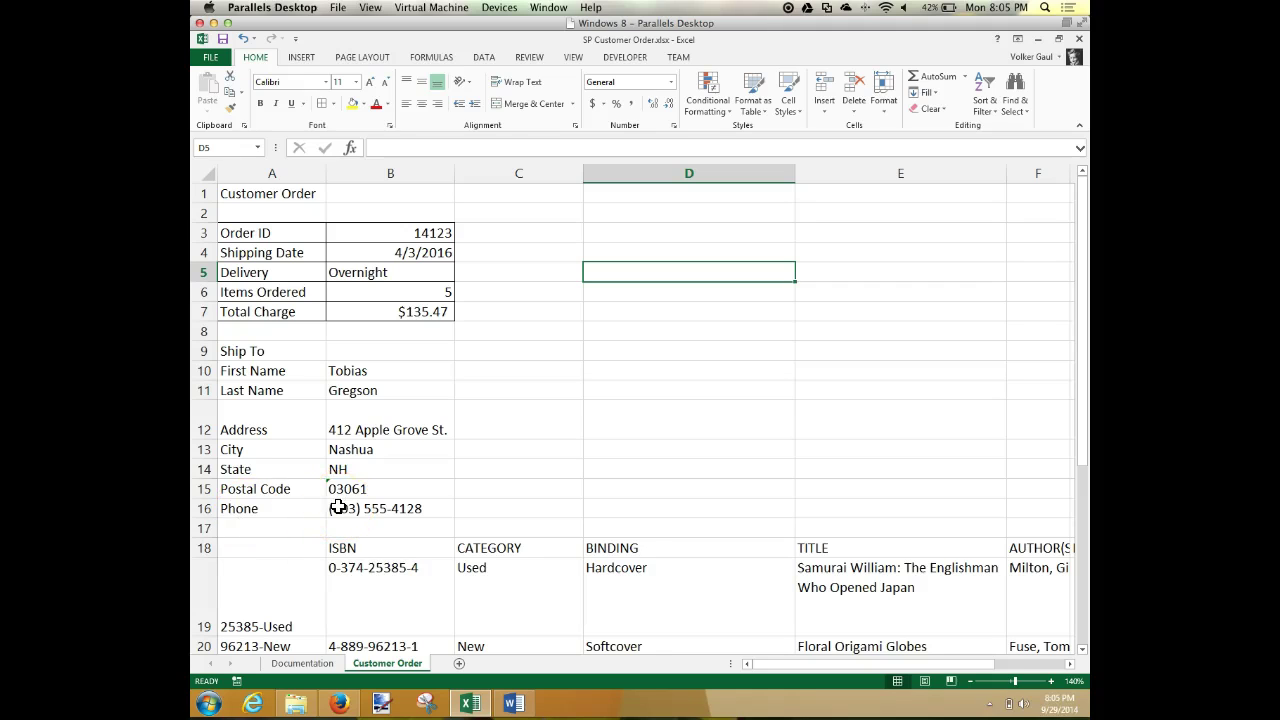
Step: Apply all borders to the Ship To block A9:B16 and the Sales Tax cells H17:I17, and close the Research pane
{"action": "left_click_drag", "start_coordinate": [257, 349], "coordinate": [359, 391]}
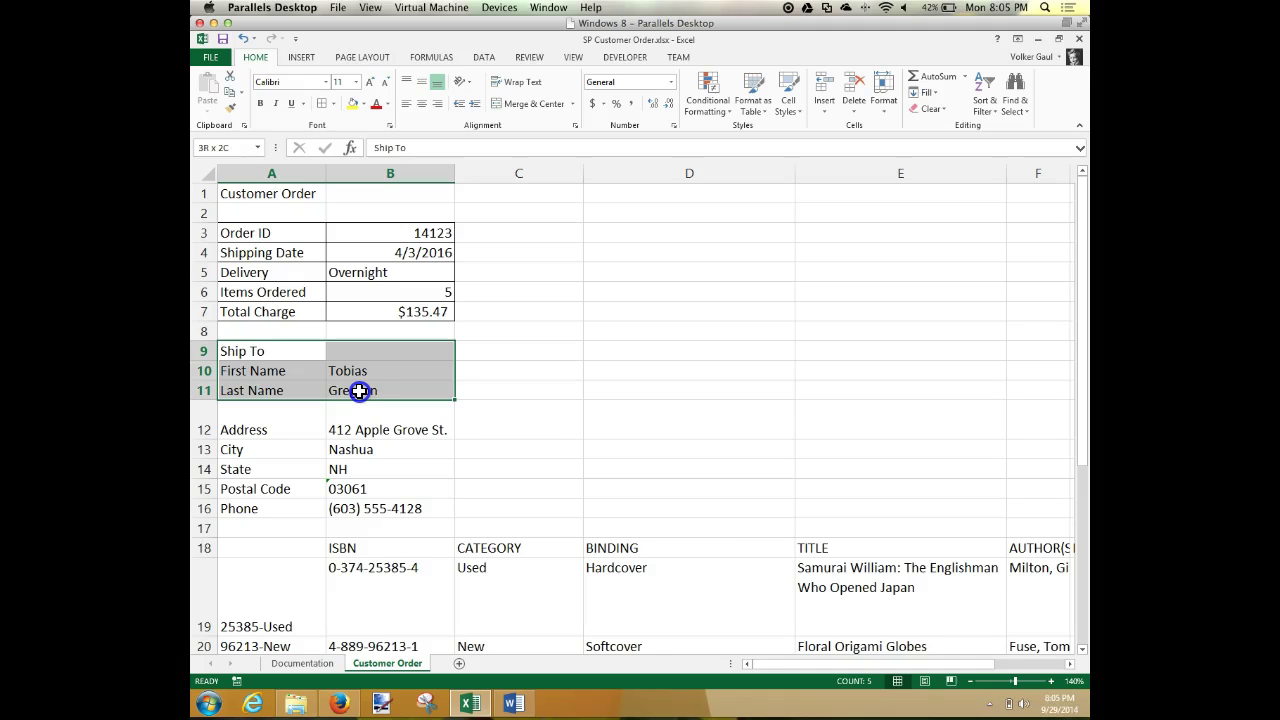
{"action": "left_click_drag", "start_coordinate": [359, 391], "coordinate": [360, 506]}
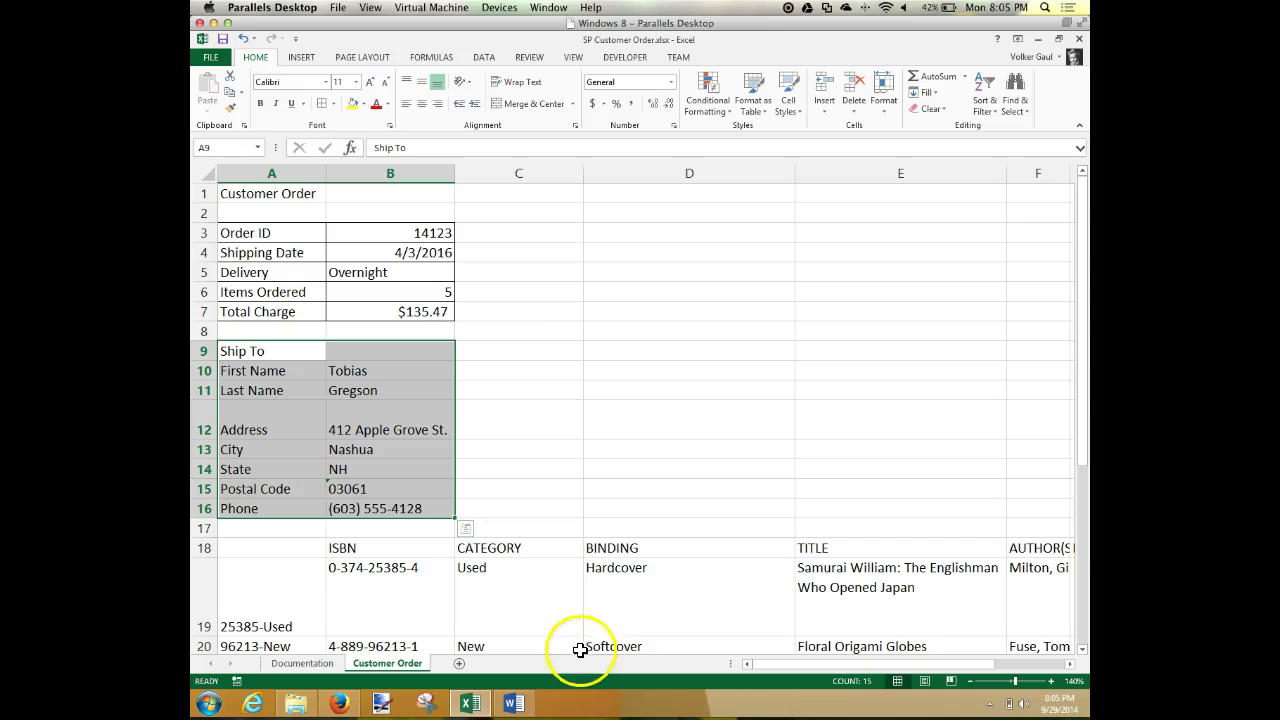
{"action": "left_click_drag", "start_coordinate": [818, 667], "coordinate": [909, 667]}
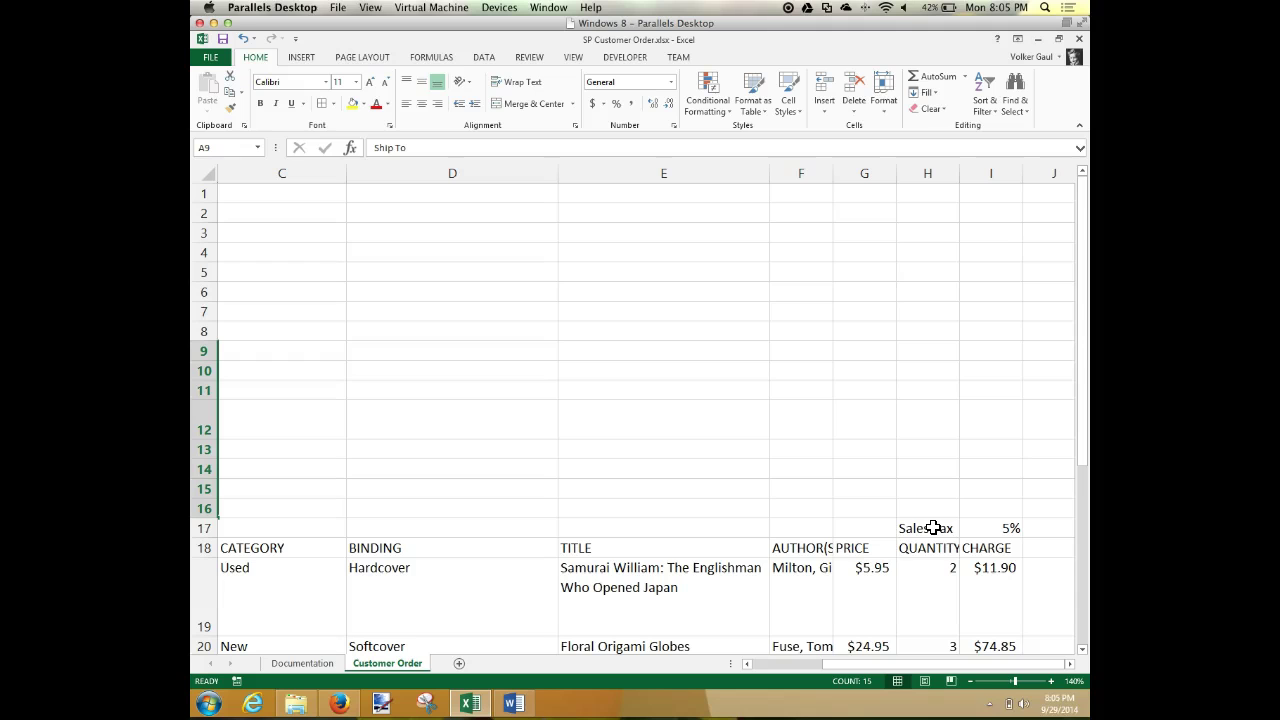
{"action": "left_click_drag", "start_coordinate": [933, 527], "coordinate": [660, 410]}
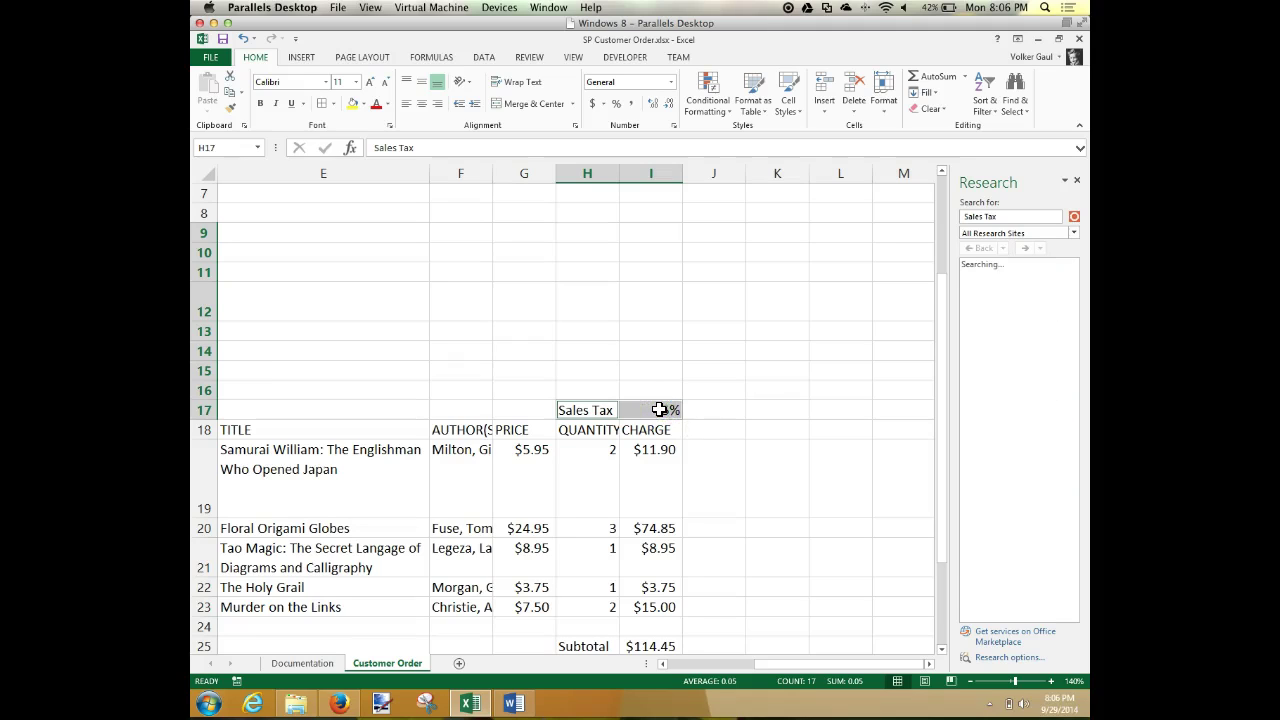
{"action": "left_click_drag", "start_coordinate": [786, 667], "coordinate": [686, 668]}
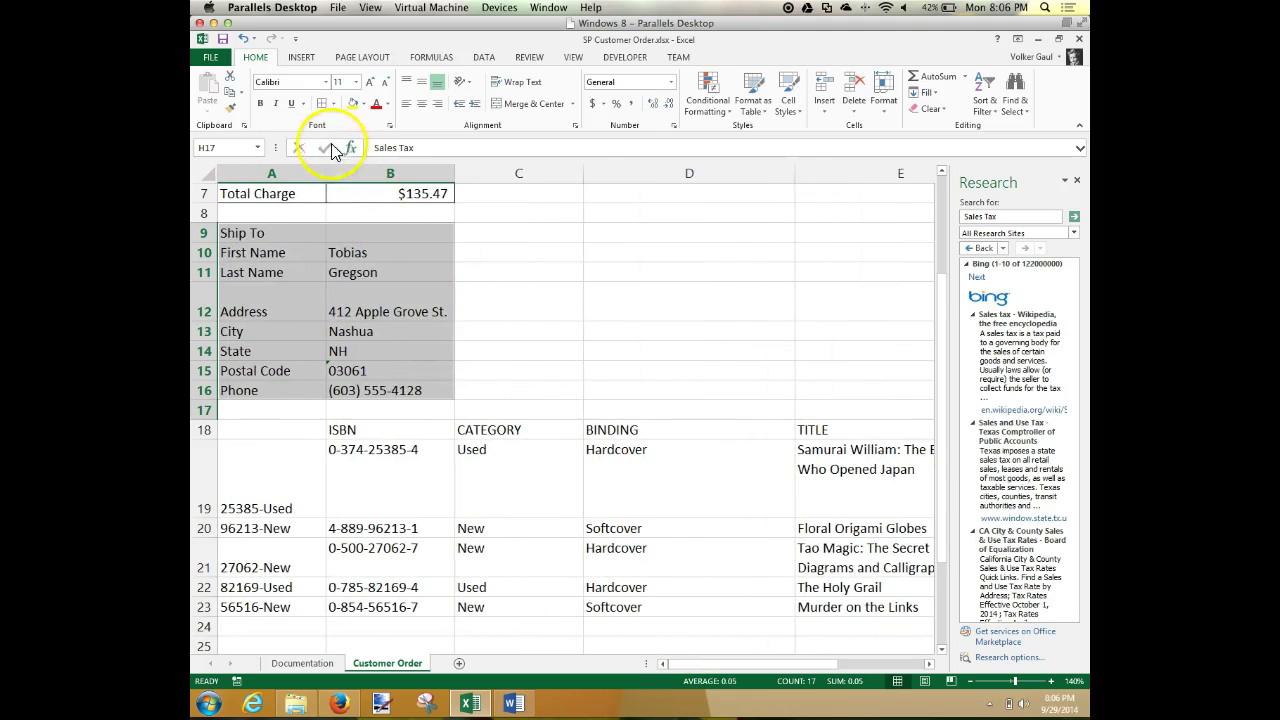
{"action": "left_click", "coordinate": [324, 104]}
{"action": "left_click", "coordinate": [573, 511]}
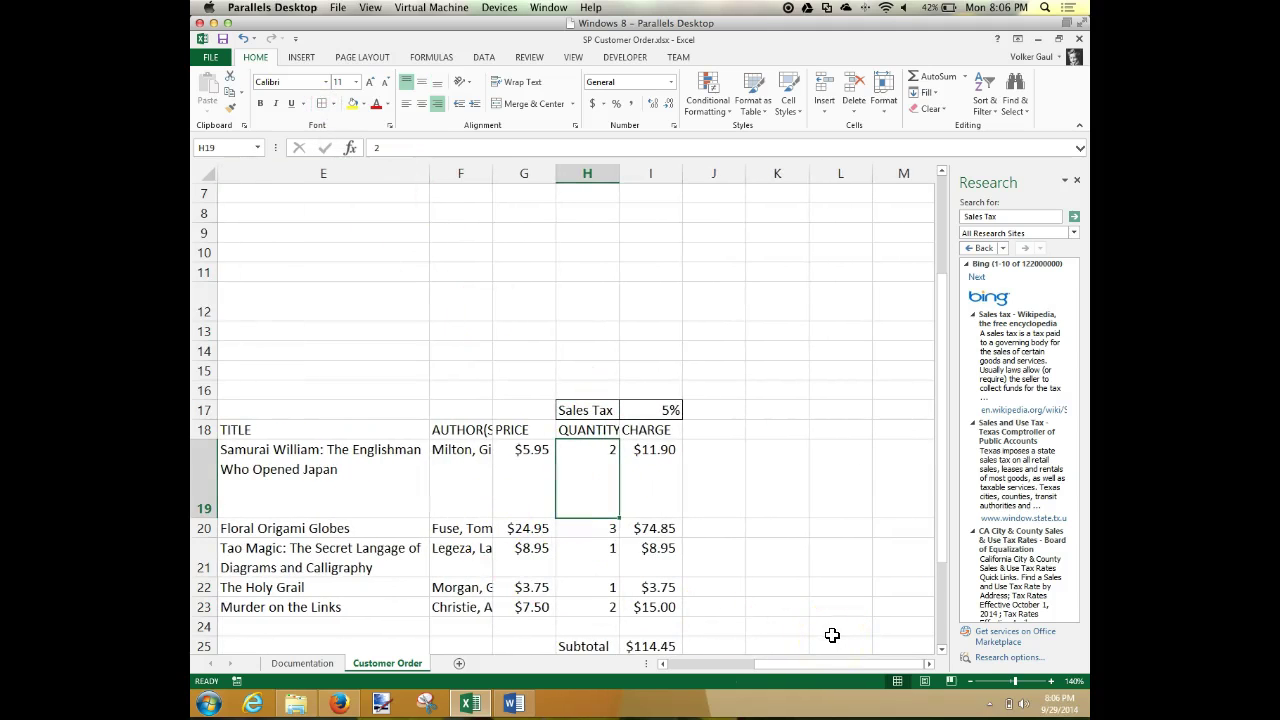
{"action": "left_click_drag", "start_coordinate": [766, 665], "coordinate": [647, 665]}
{"action": "mouse_move", "coordinate": [646, 664]}
{"action": "left_mouse_down"}
{"action": "mouse_move", "coordinate": [754, 668]}
{"action": "mouse_move", "coordinate": [663, 668]}
{"action": "left_mouse_up"}
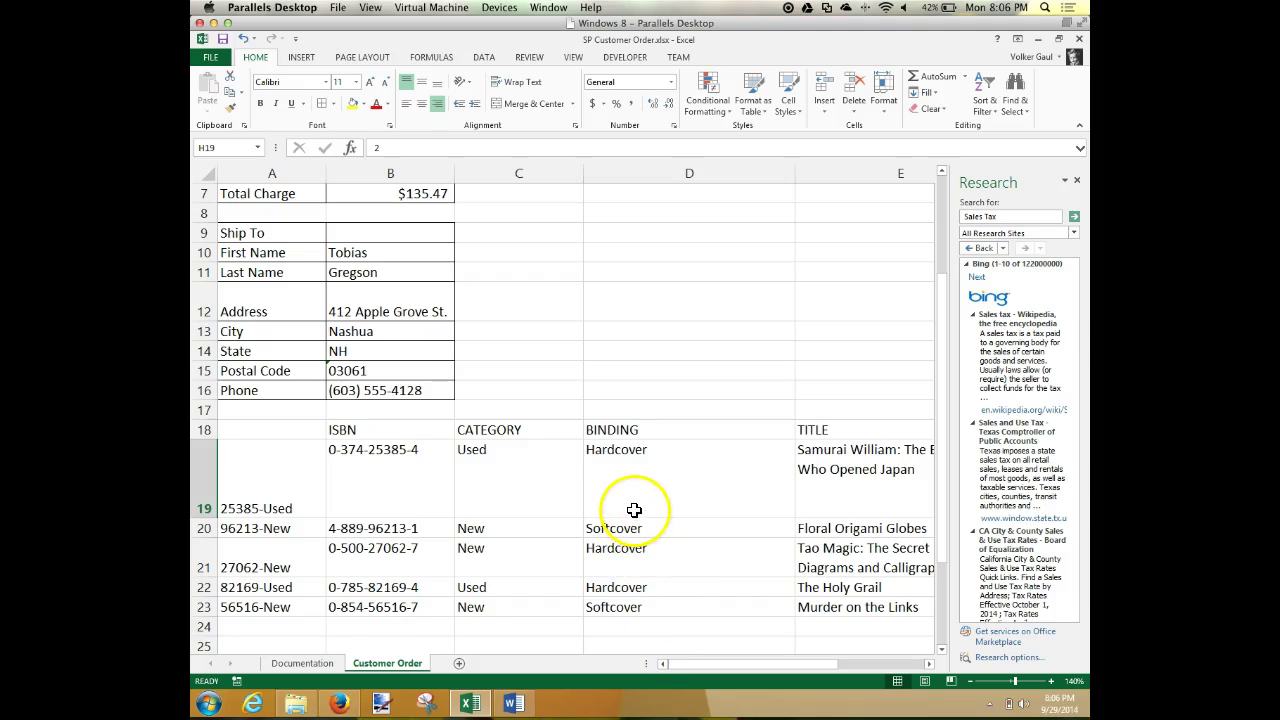
{"action": "left_click", "coordinate": [1076, 180]}
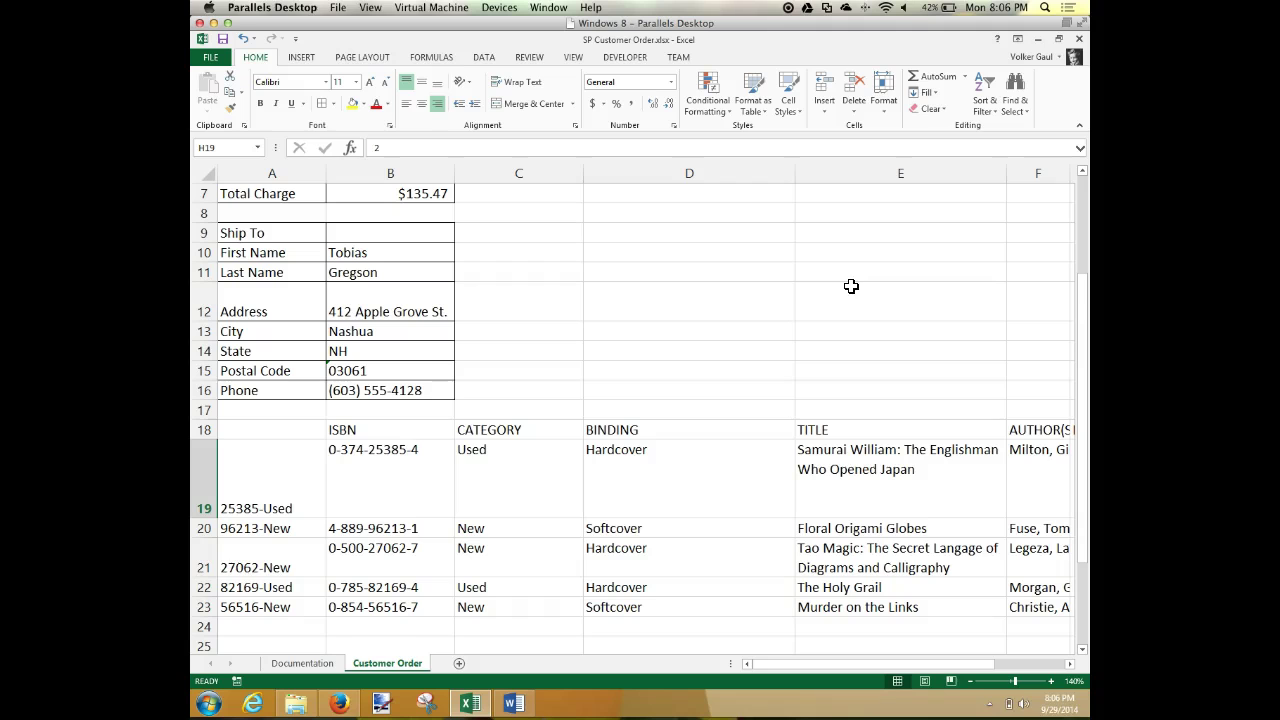
Step: Apply all borders to the order list A18:I23 and to the totals block H24:I28
{"action": "left_click_drag", "start_coordinate": [240, 434], "coordinate": [863, 503]}
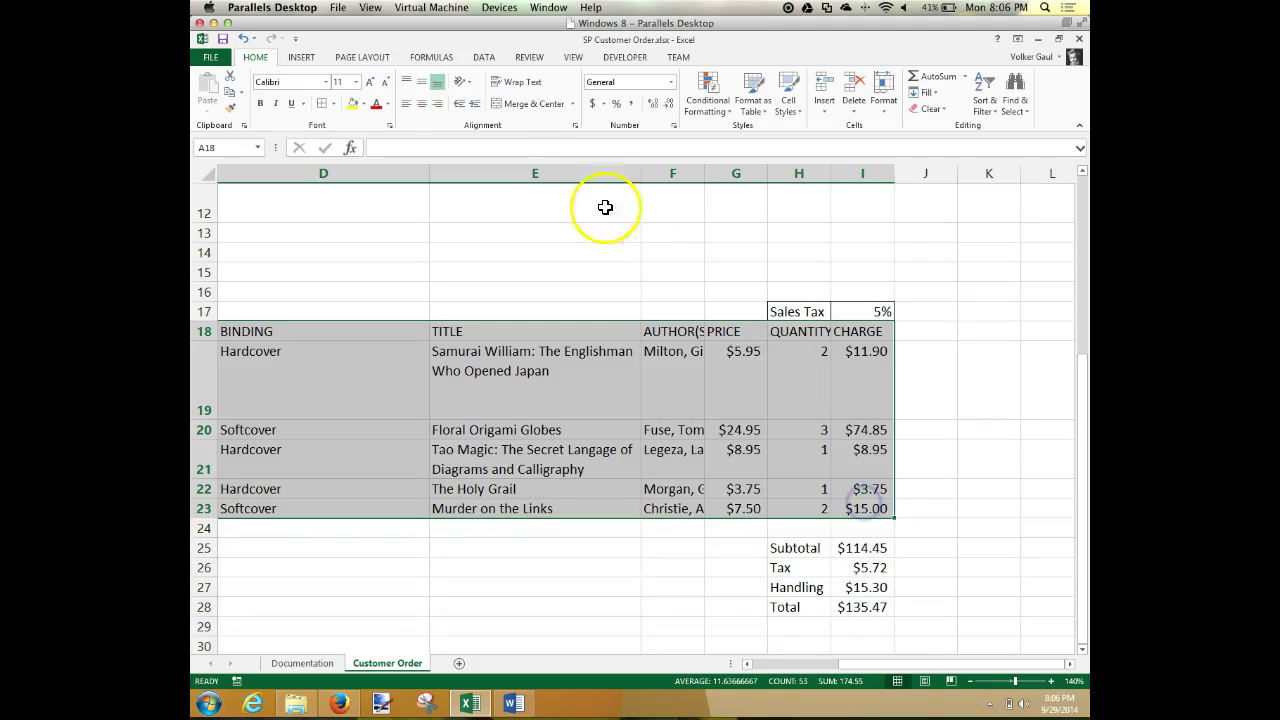
{"action": "left_click", "coordinate": [325, 105]}
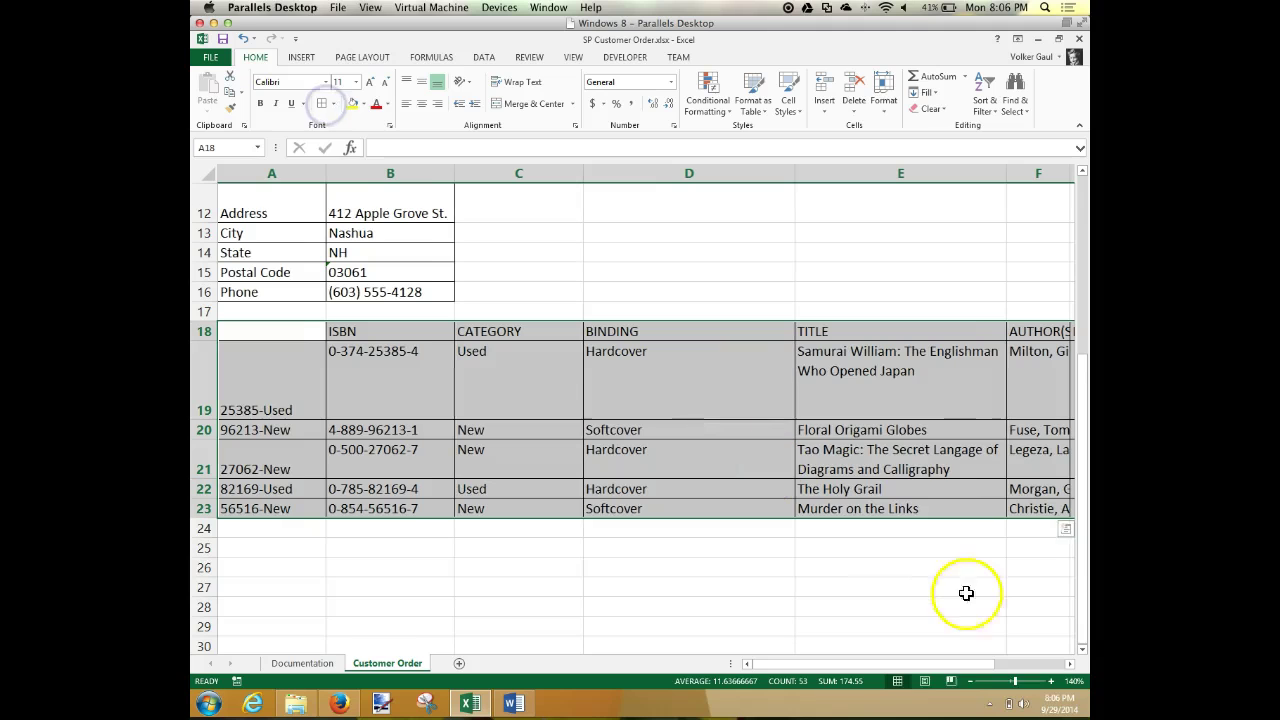
{"action": "left_click", "coordinate": [1068, 664]}
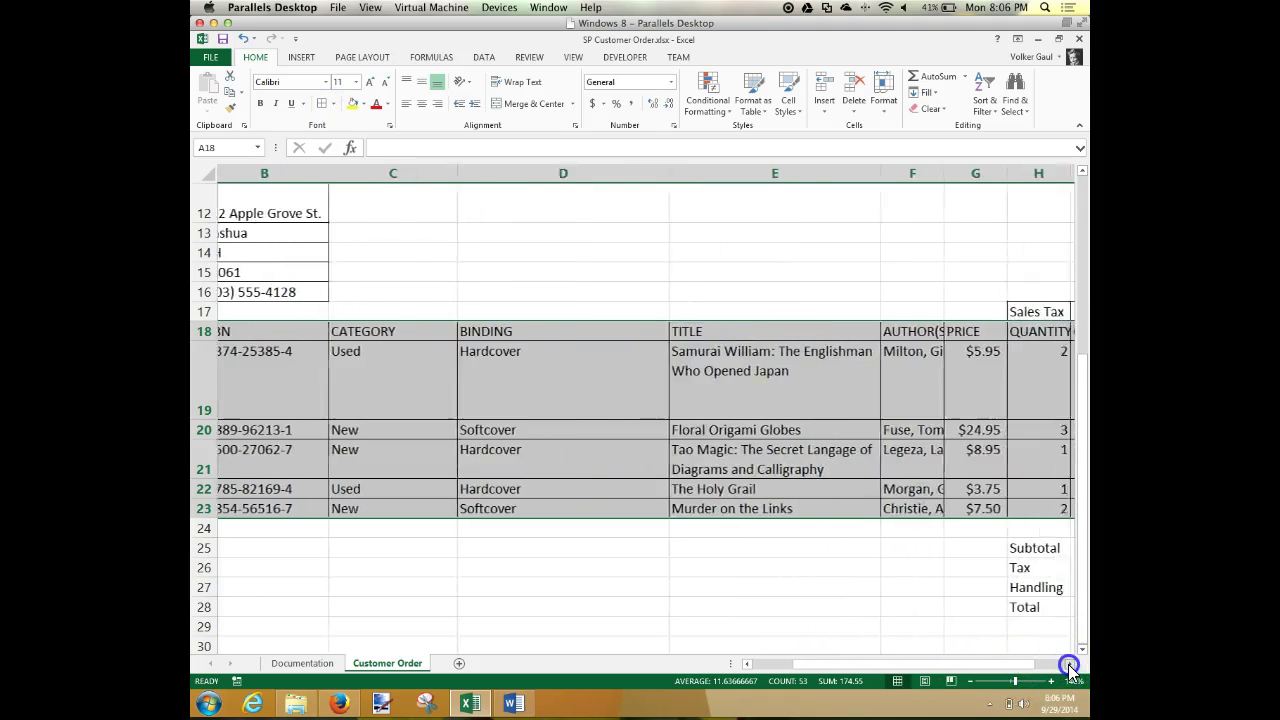
{"action": "left_click_drag", "start_coordinate": [571, 528], "coordinate": [640, 607]}
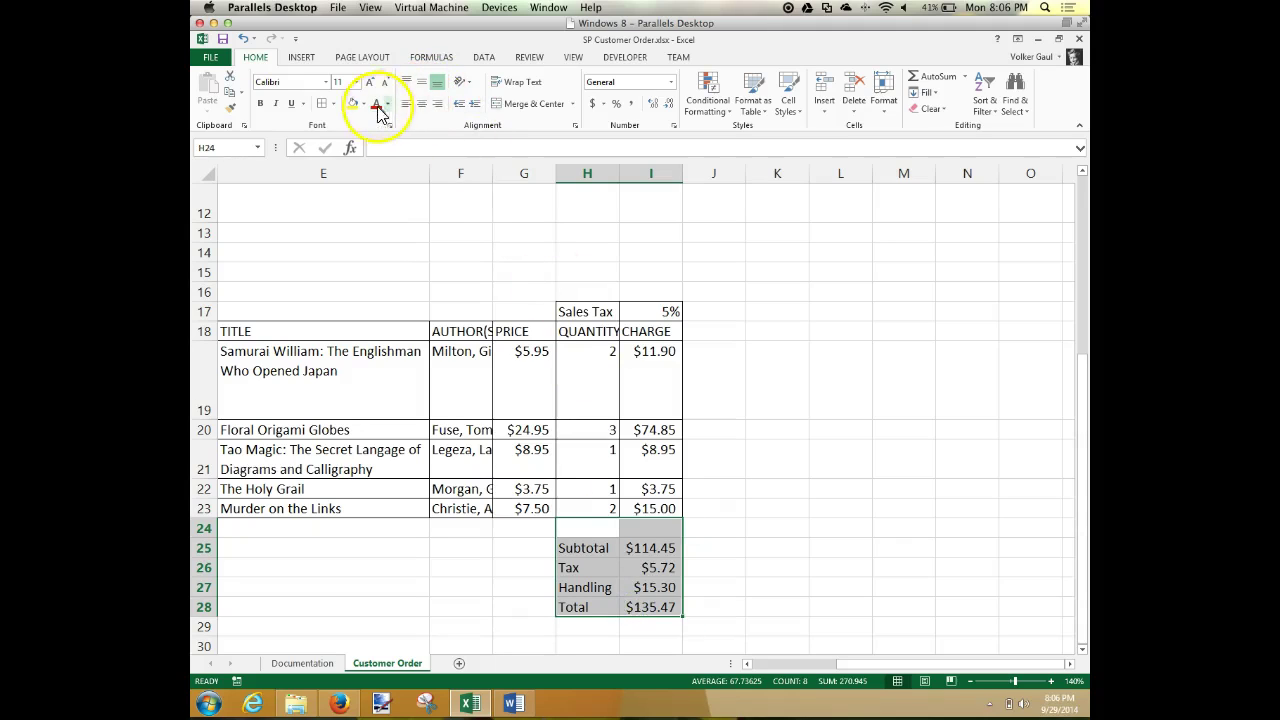
{"action": "left_click", "coordinate": [324, 104]}
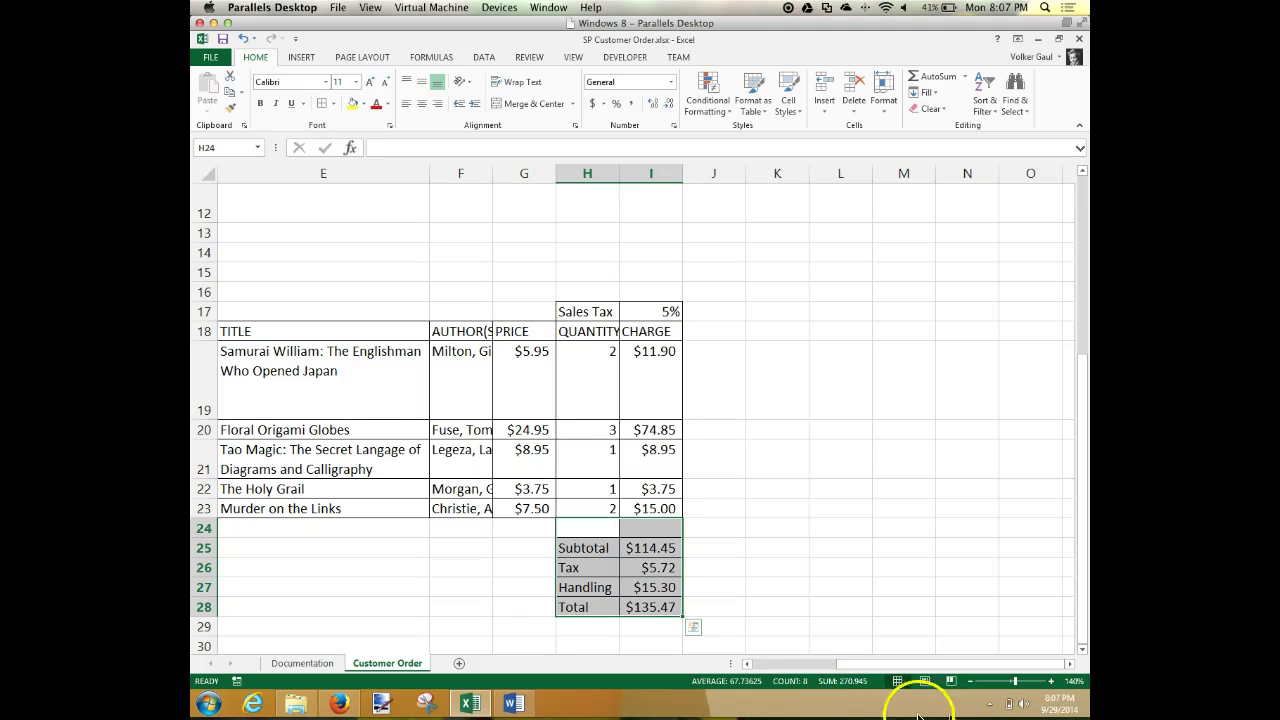
{"action": "left_click_drag", "start_coordinate": [850, 663], "coordinate": [711, 666]}
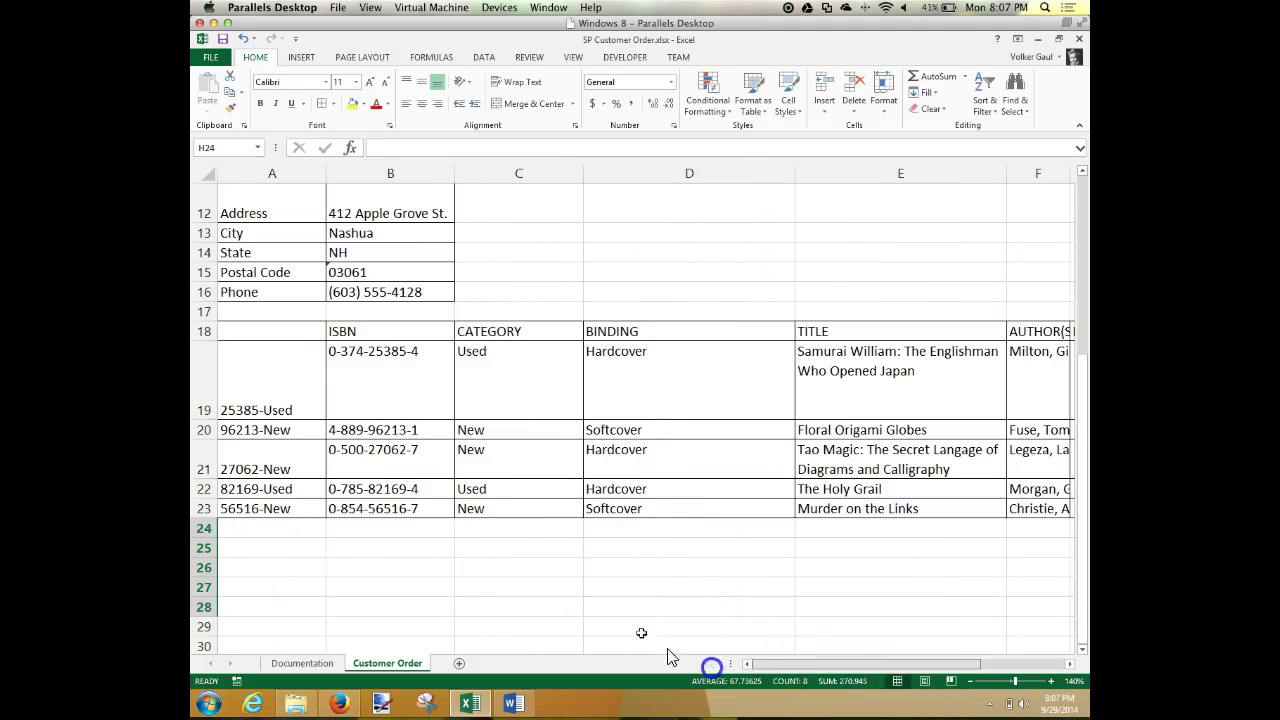
Step: Set the font size of the Customer Order title in A1 to 28
{"action": "scroll", "coordinate": [392, 386], "scroll_direction": "up", "scroll_amount": 4}
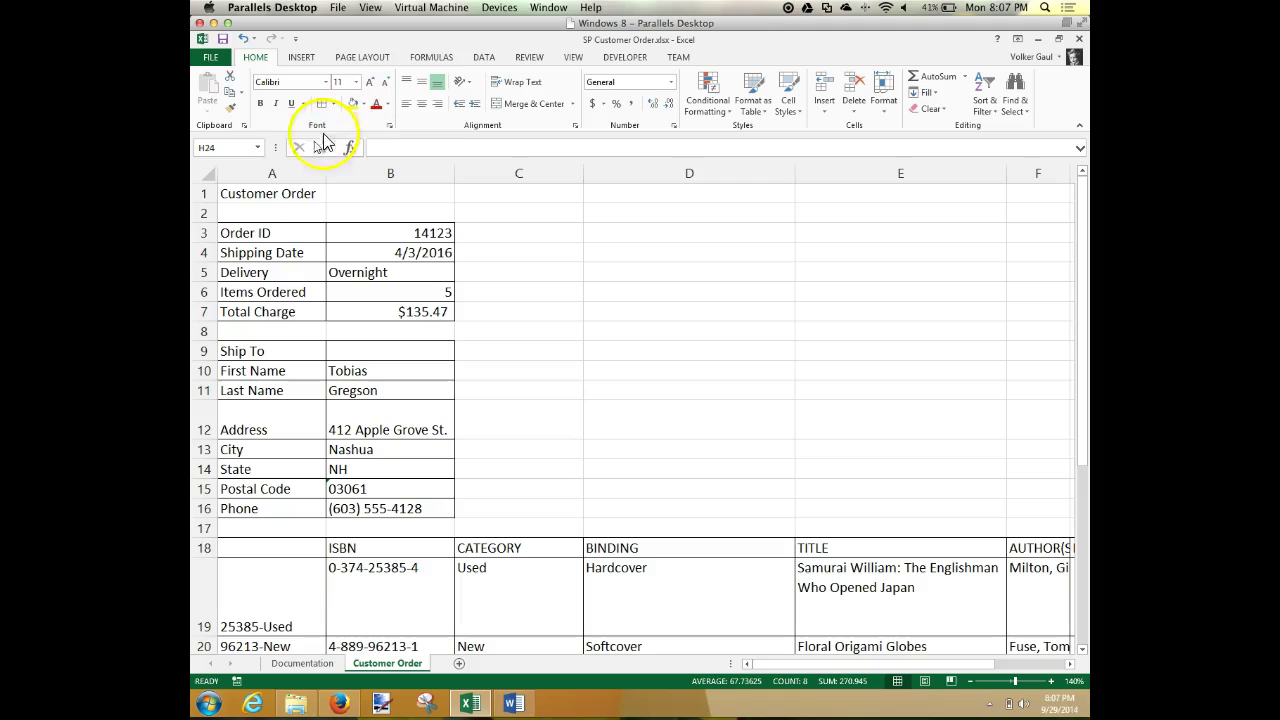
{"action": "left_click", "coordinate": [256, 195]}
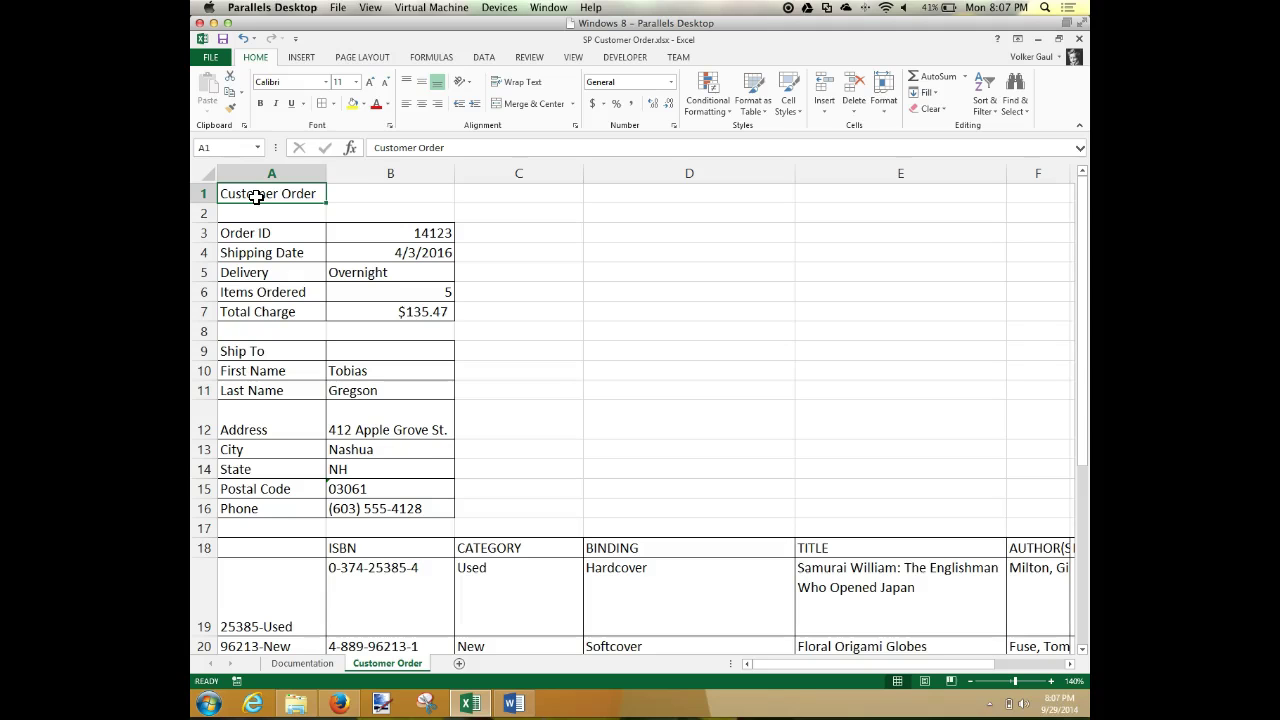
{"action": "left_click", "coordinate": [356, 82]}
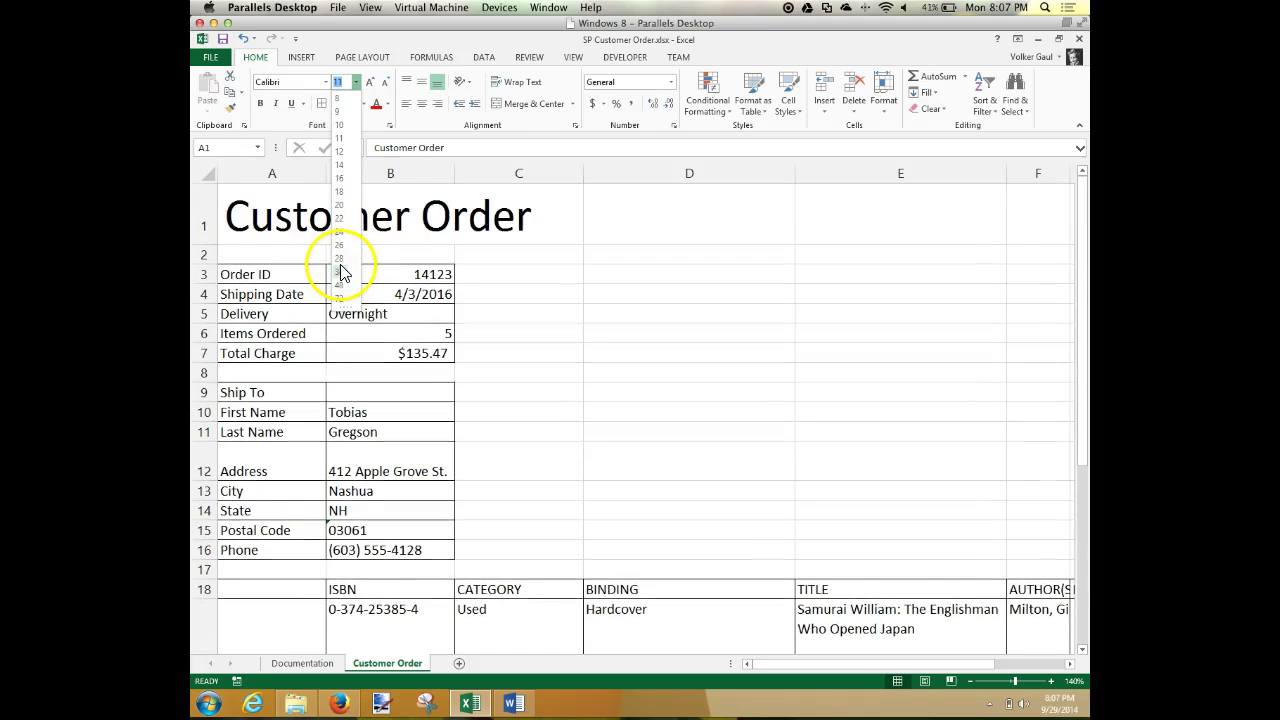
{"action": "left_click", "coordinate": [343, 260]}
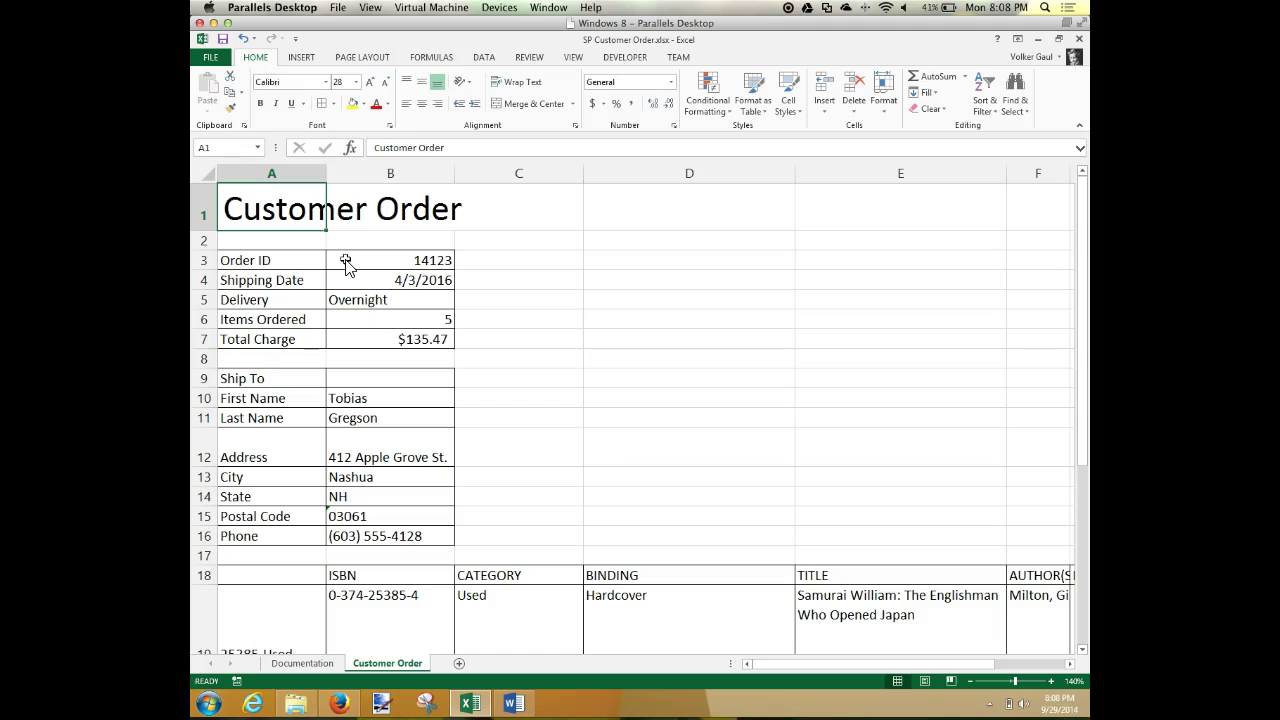
Step: Preview the printout of the entire workbook page by page, then return to the worksheet without printing
{"action": "left_click", "coordinate": [210, 58]}
{"action": "left_click", "coordinate": [206, 57]}
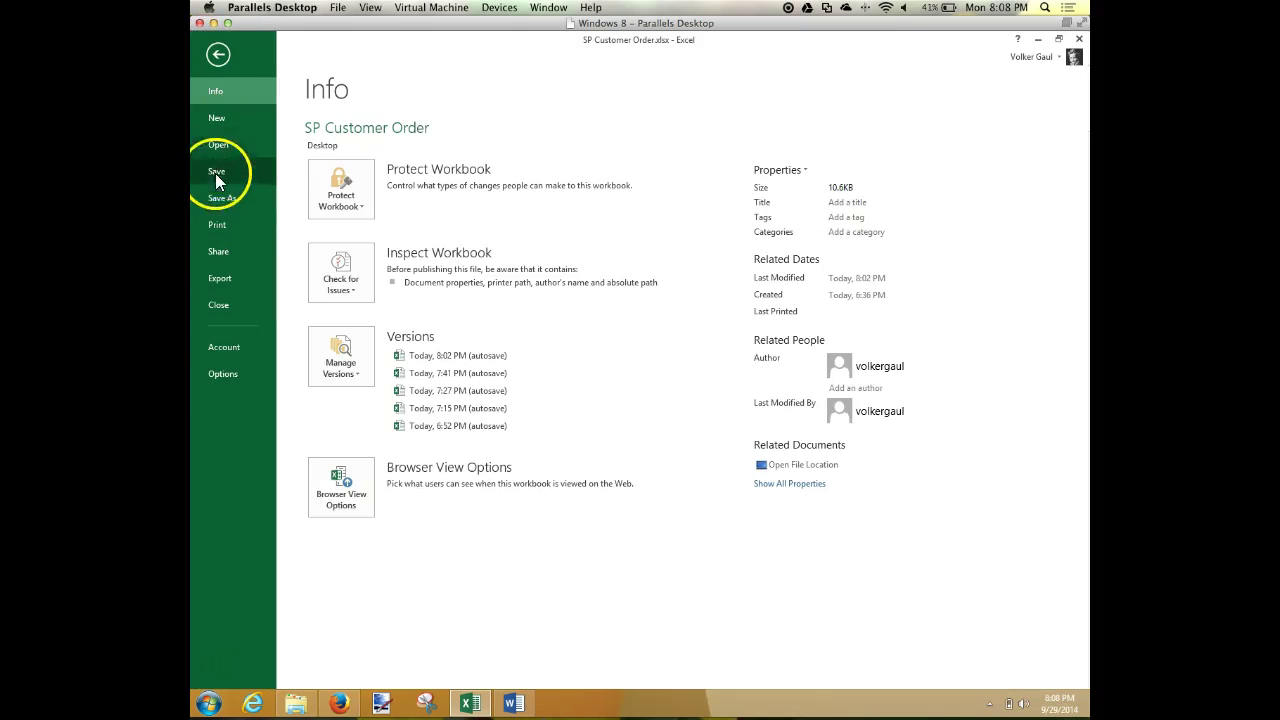
{"action": "left_click", "coordinate": [216, 224]}
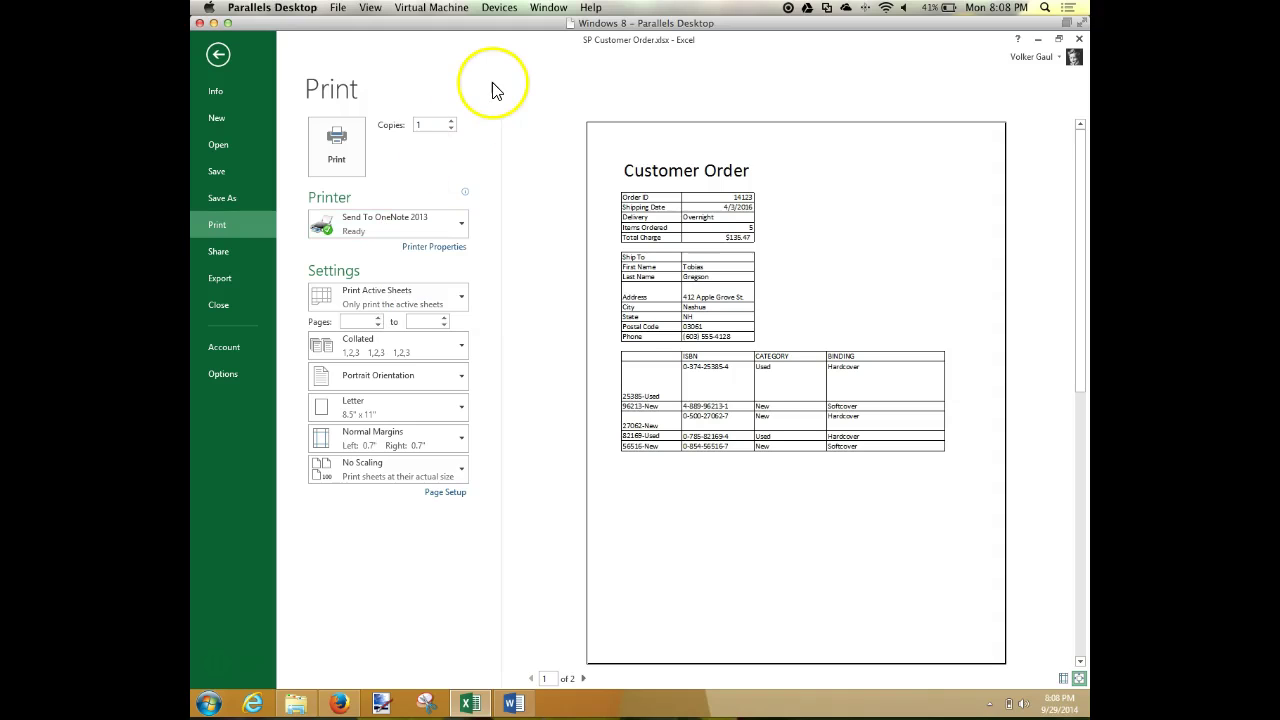
{"action": "left_click", "coordinate": [414, 298]}
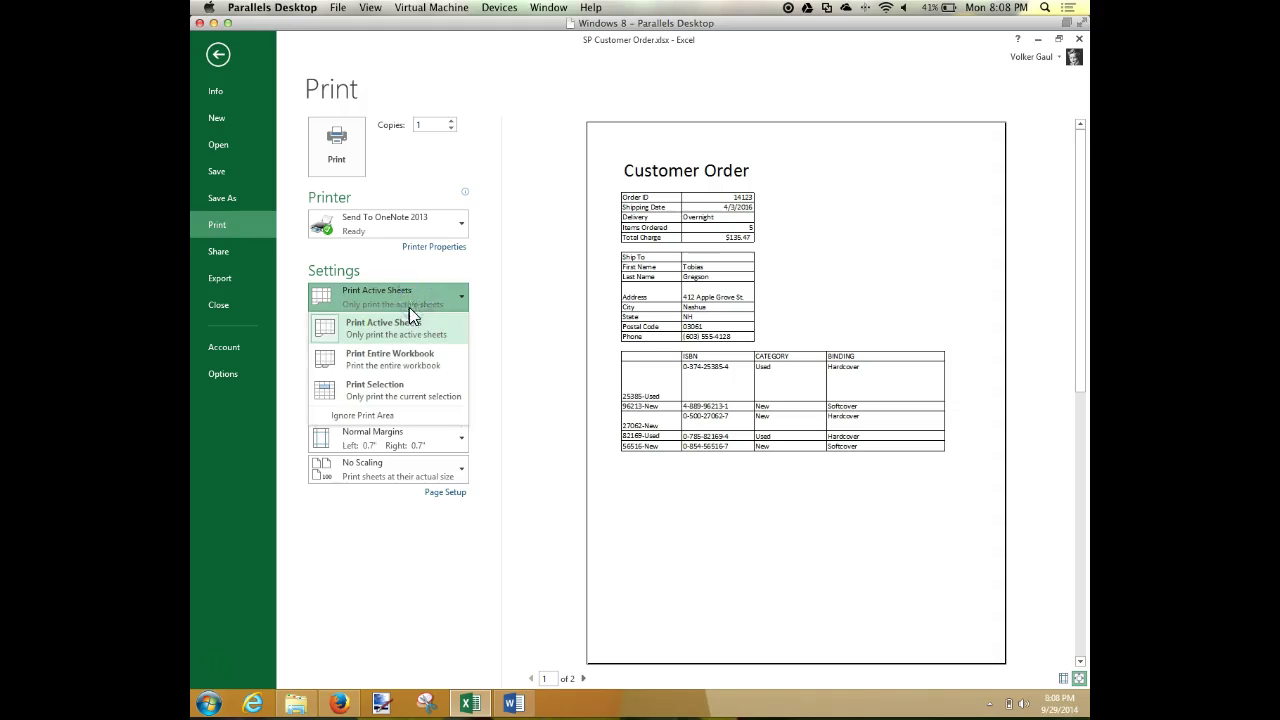
{"action": "left_click", "coordinate": [404, 366]}
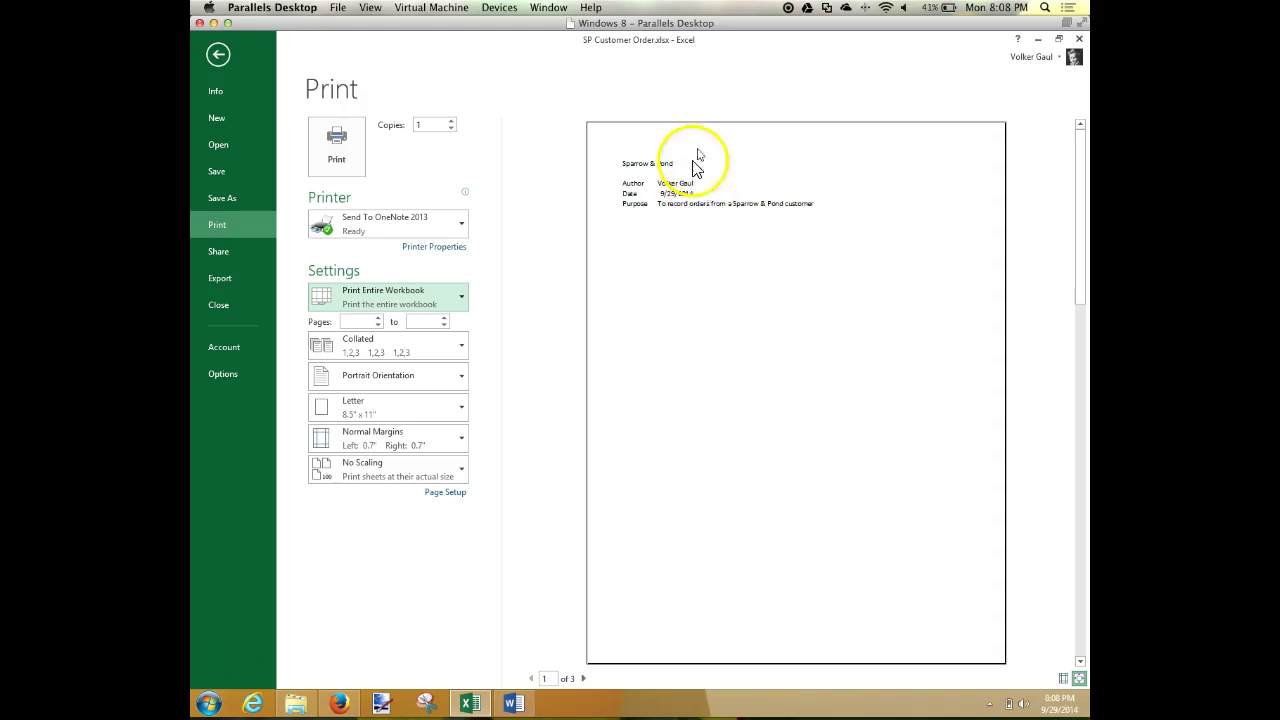
{"action": "left_click", "coordinate": [584, 678]}
{"action": "left_click", "coordinate": [584, 678]}
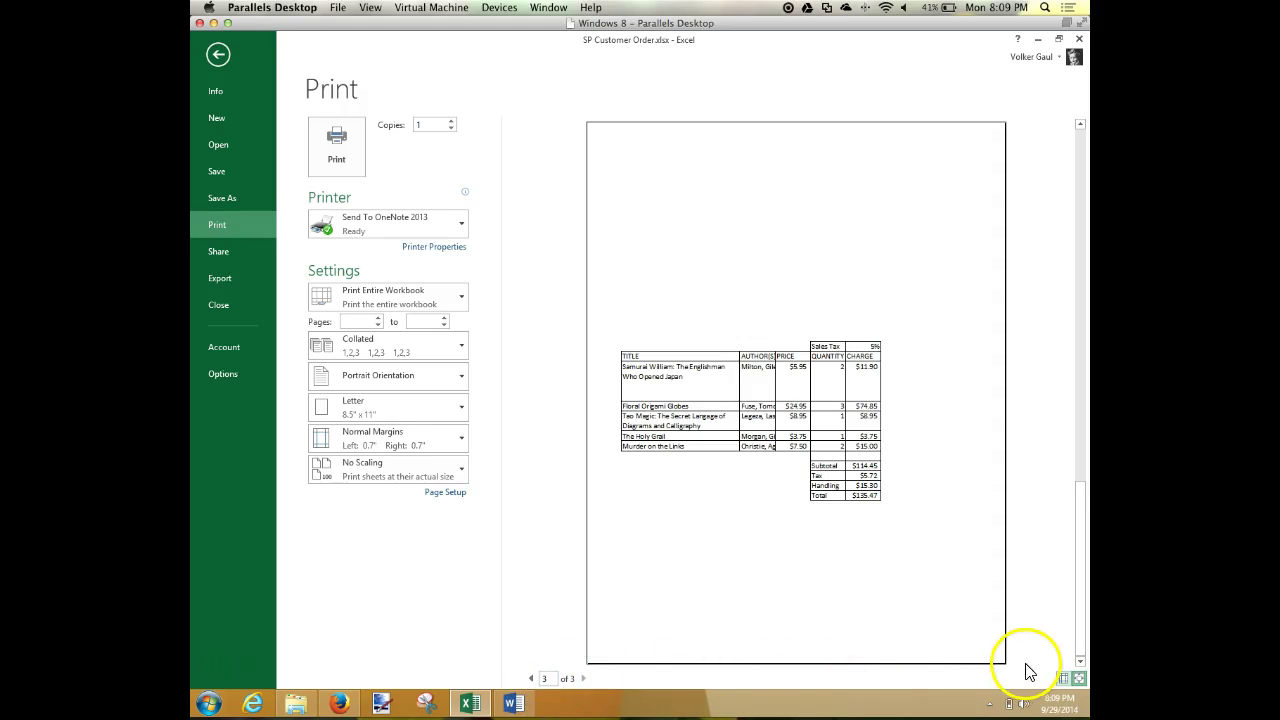
{"action": "left_click", "coordinate": [224, 57]}
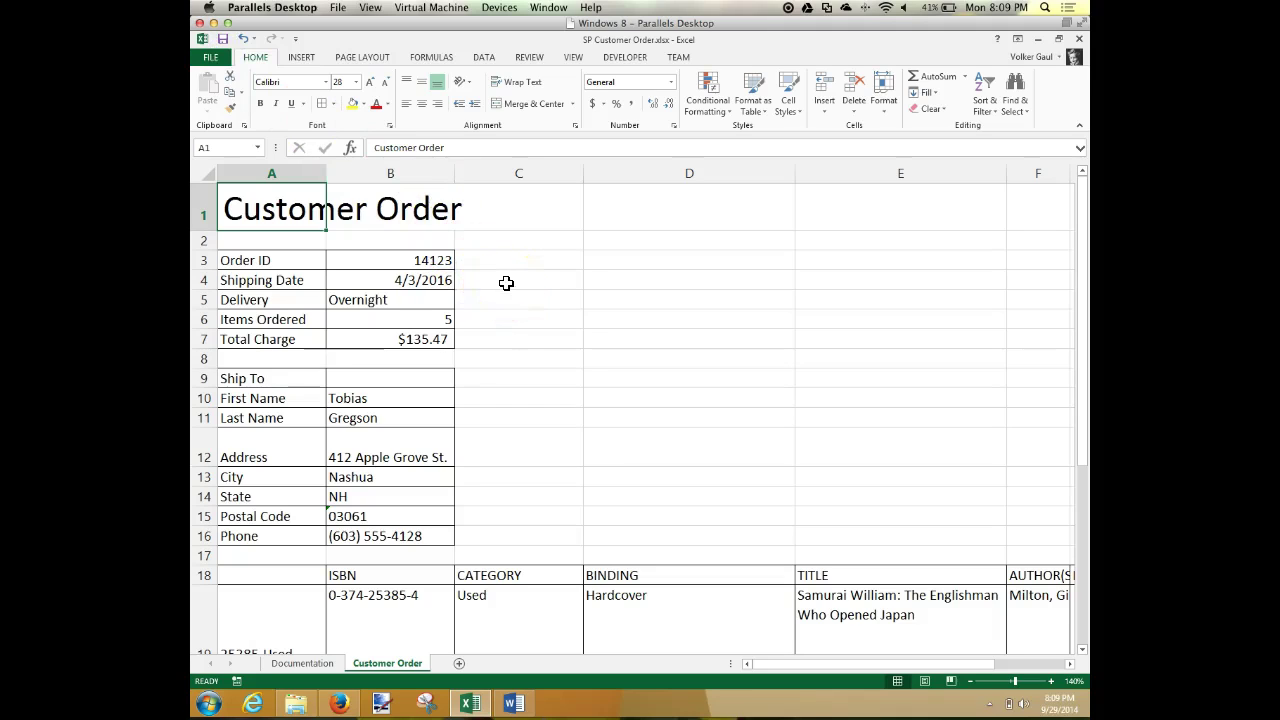
Step: Zoom the sheet out to 90%, examine its page splits in Page Layout view and Page Break Preview, and return to Normal view
{"action": "left_click", "coordinate": [970, 682]}
{"action": "left_click", "coordinate": [970, 682]}
{"action": "left_click", "coordinate": [970, 682]}
{"action": "left_click", "coordinate": [970, 682]}
{"action": "left_click", "coordinate": [970, 682]}
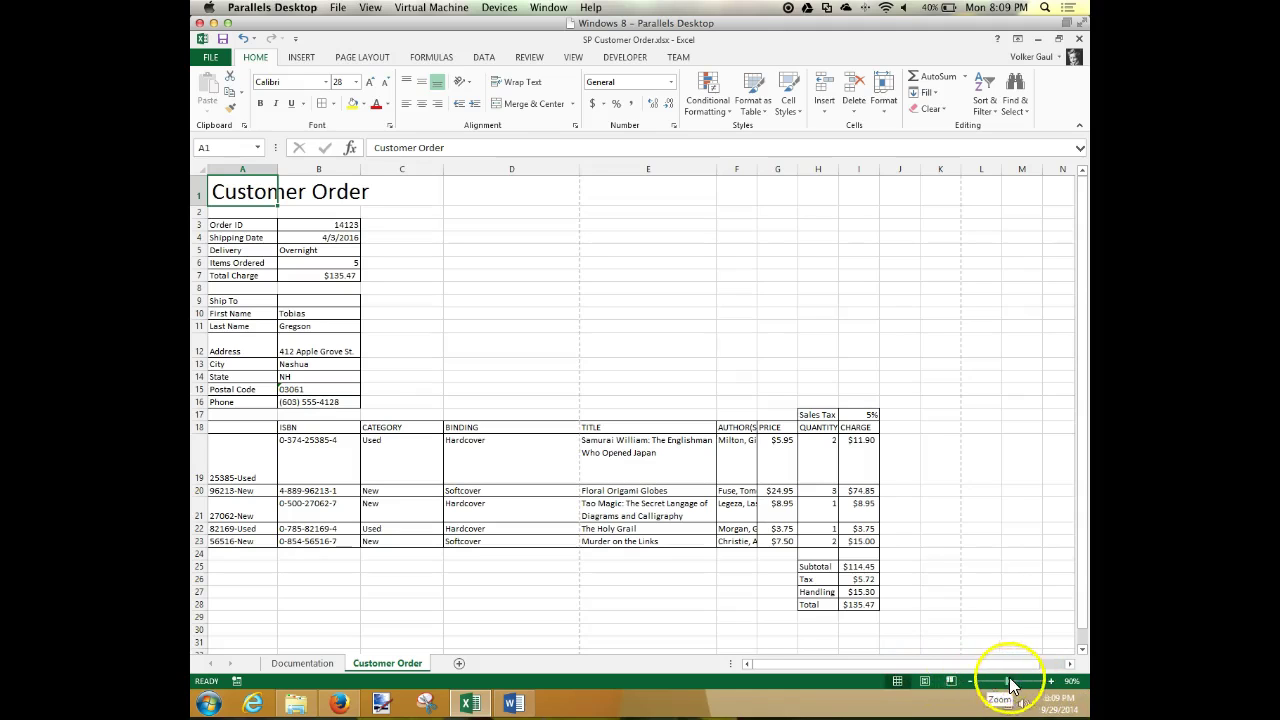
{"action": "left_click", "coordinate": [924, 681]}
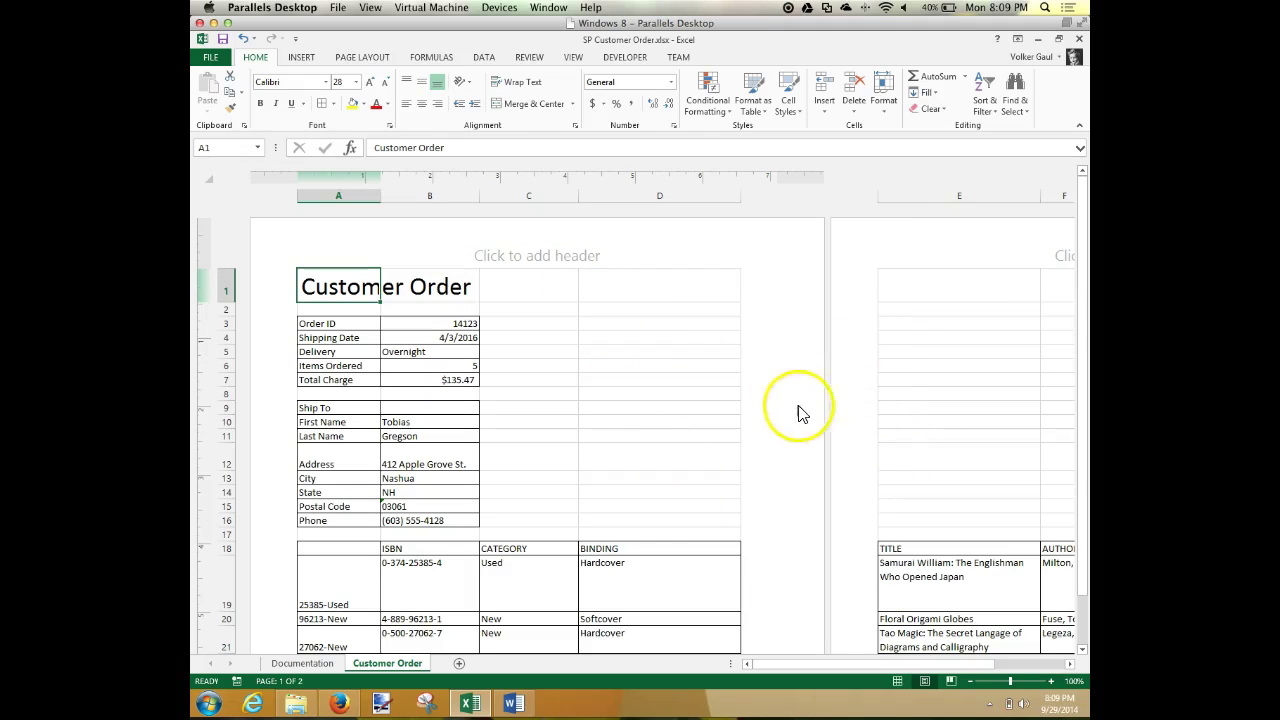
{"action": "left_click", "coordinate": [951, 682]}
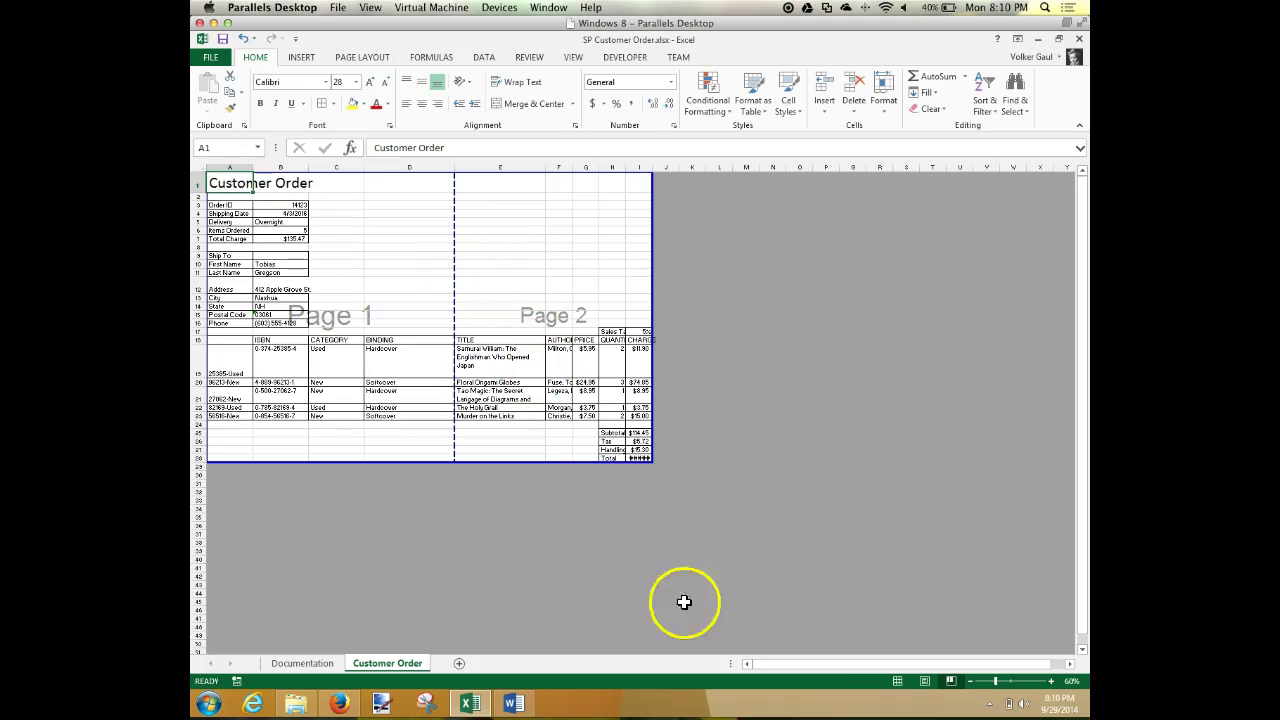
{"action": "left_click", "coordinate": [897, 681]}
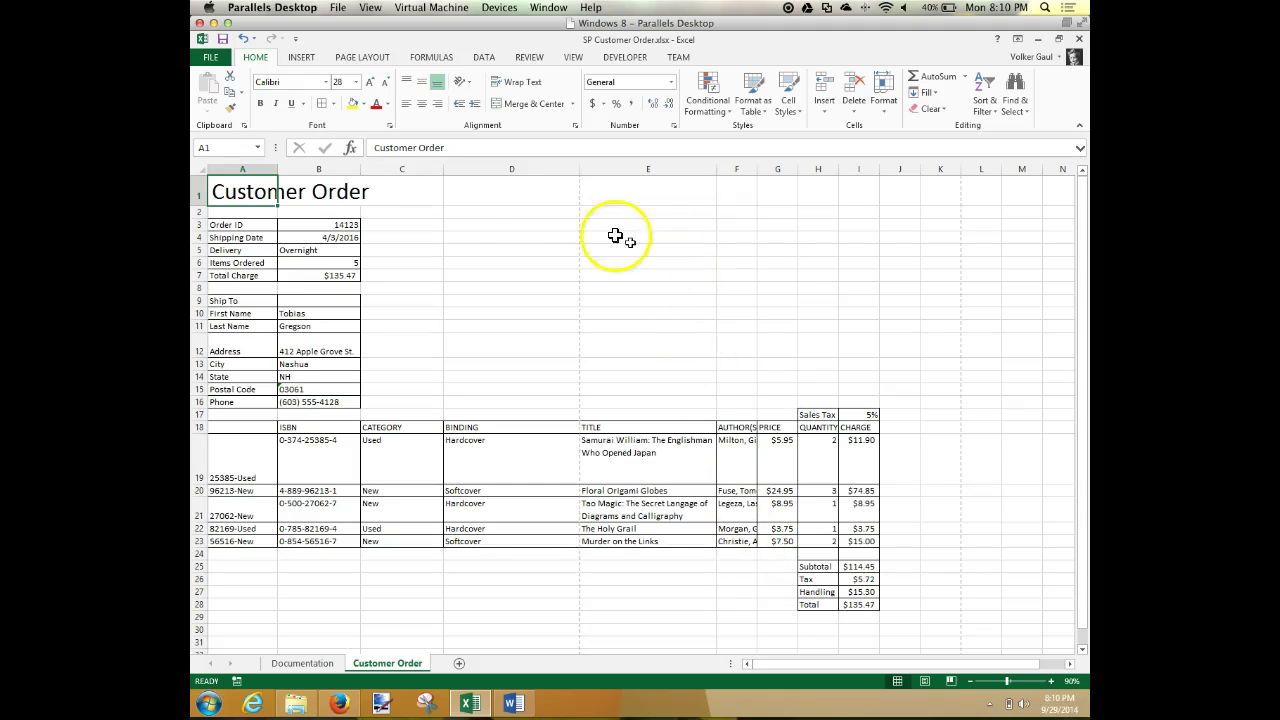
Step: Change the Customer Order sheet's page orientation to landscape and check the page split in Page Break Preview
{"action": "left_click", "coordinate": [365, 59]}
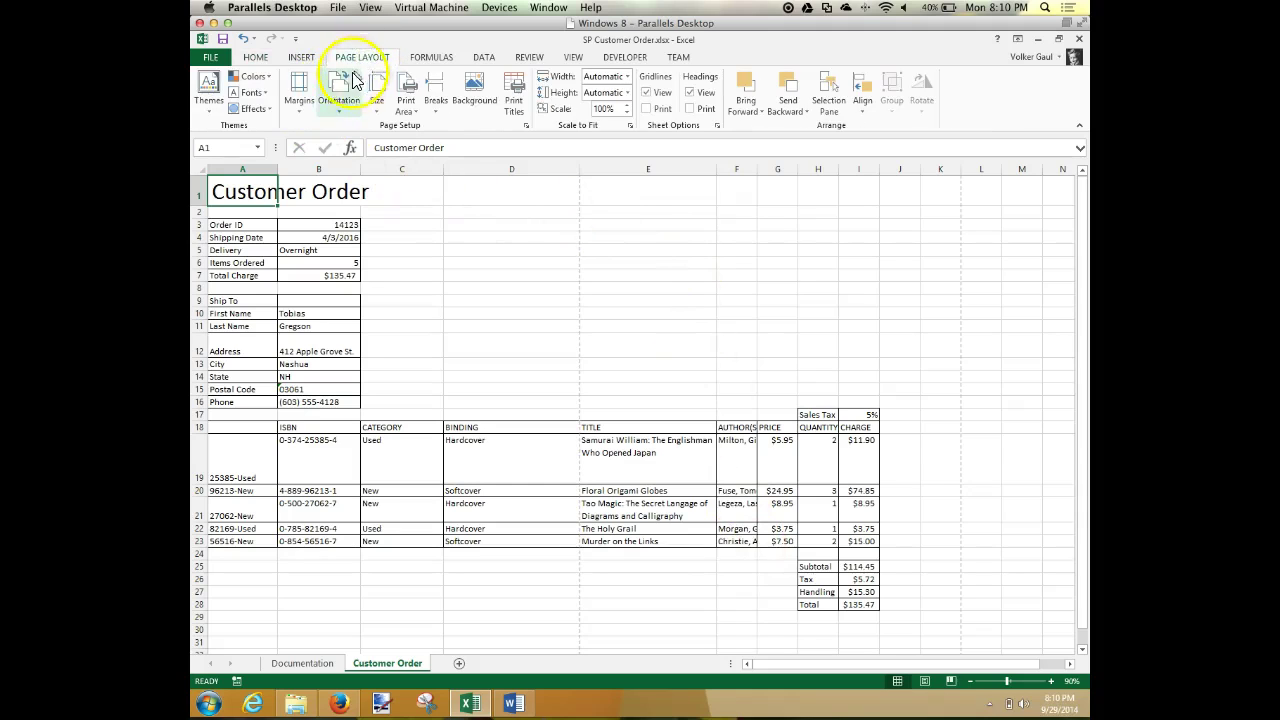
{"action": "left_click", "coordinate": [344, 112]}
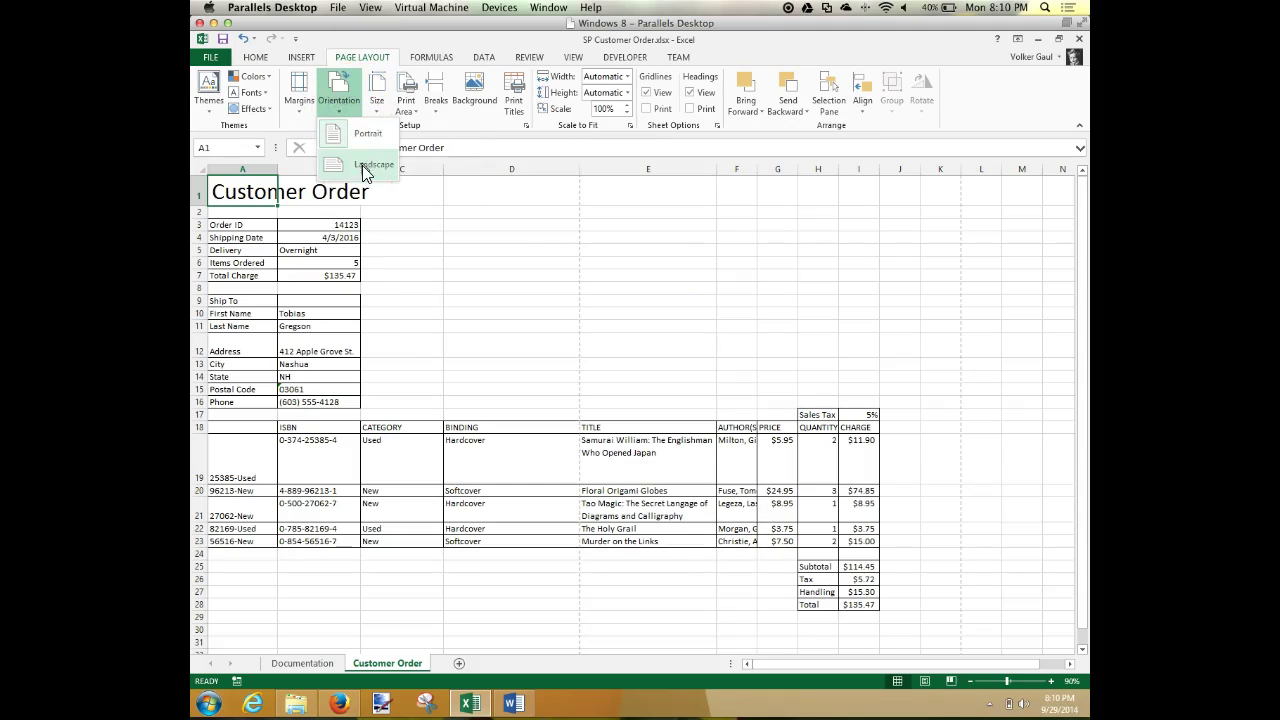
{"action": "left_click", "coordinate": [362, 165]}
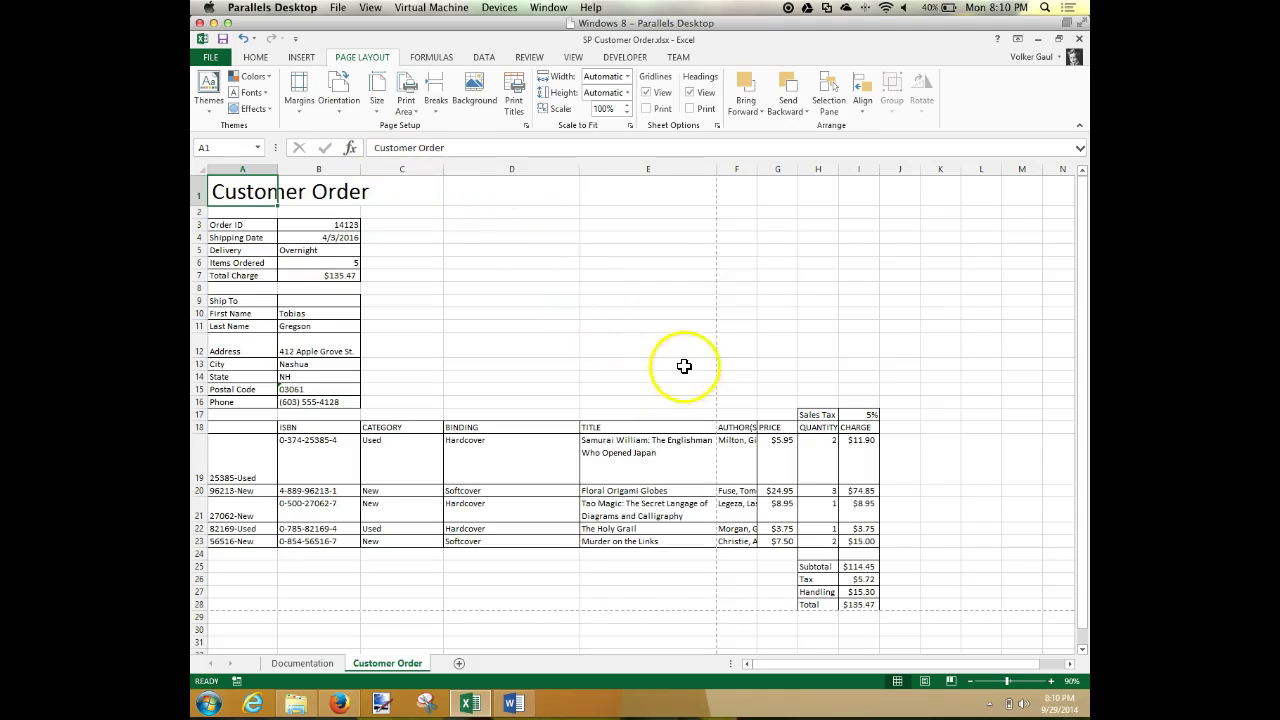
{"action": "left_click", "coordinate": [952, 682]}
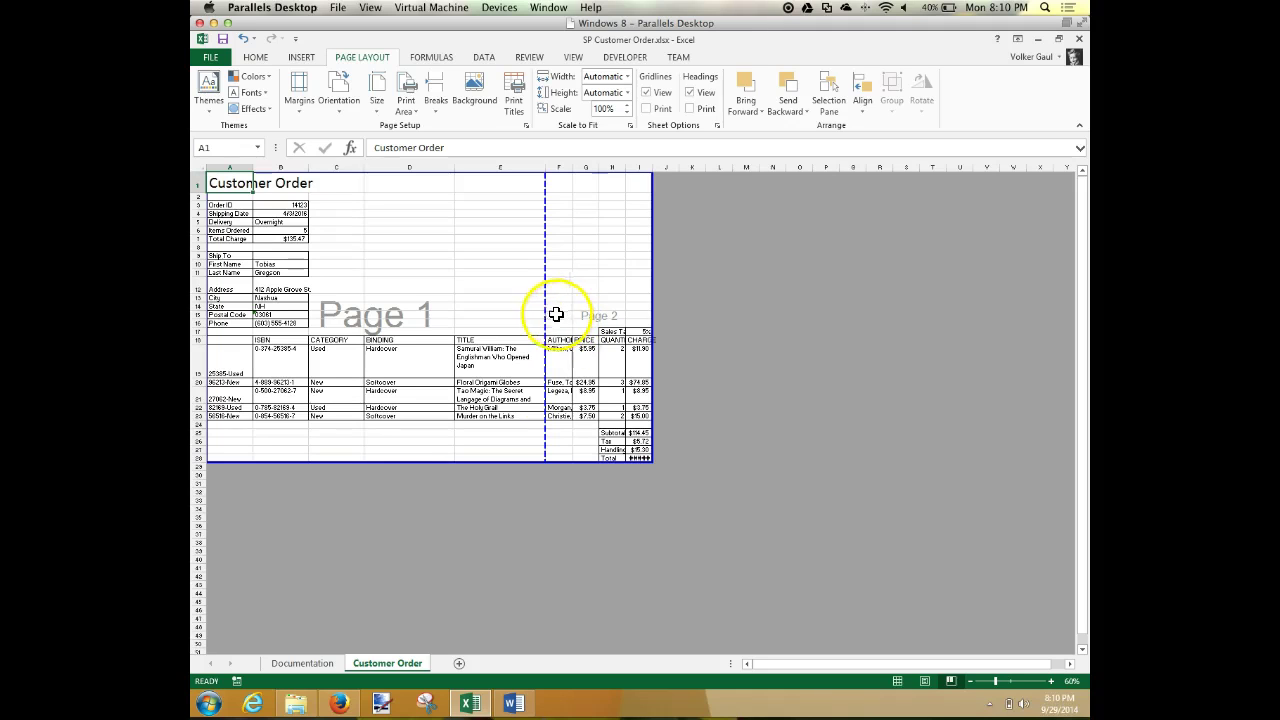
{"action": "left_click", "coordinate": [898, 683]}
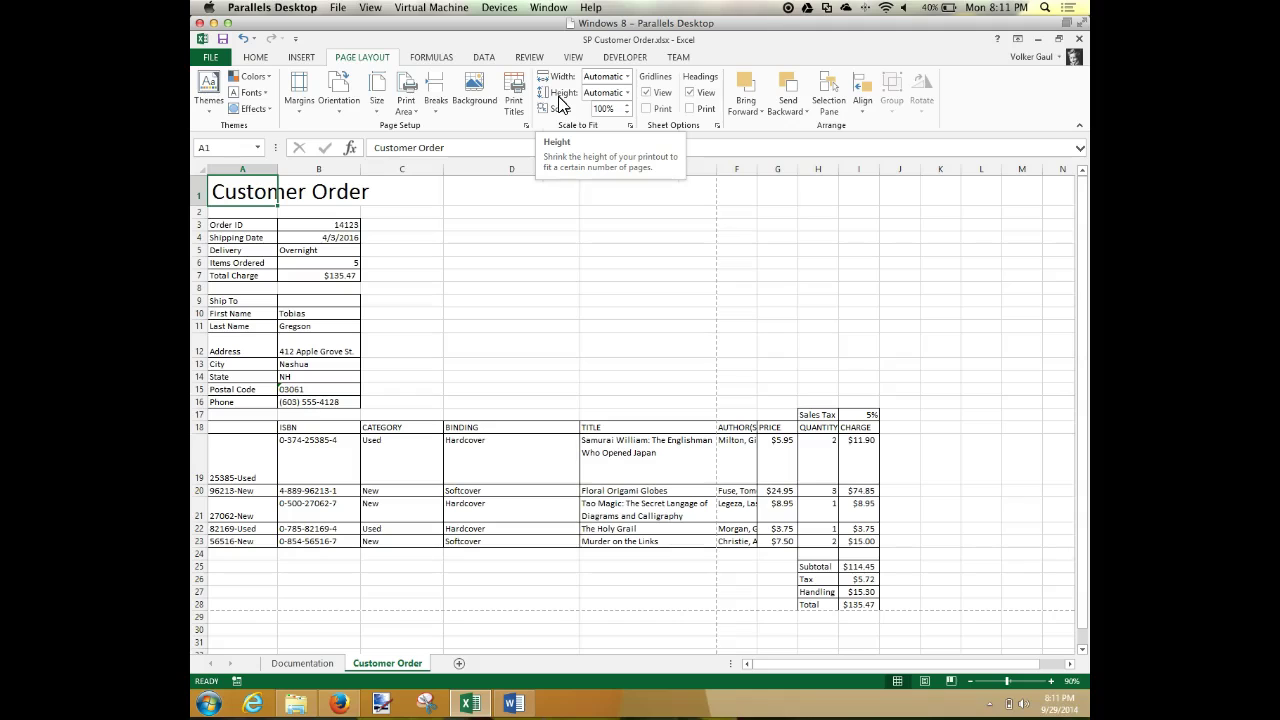
Step: Scale the Customer Order printout to fit 1 page wide and 1 page tall
{"action": "left_click", "coordinate": [626, 76]}
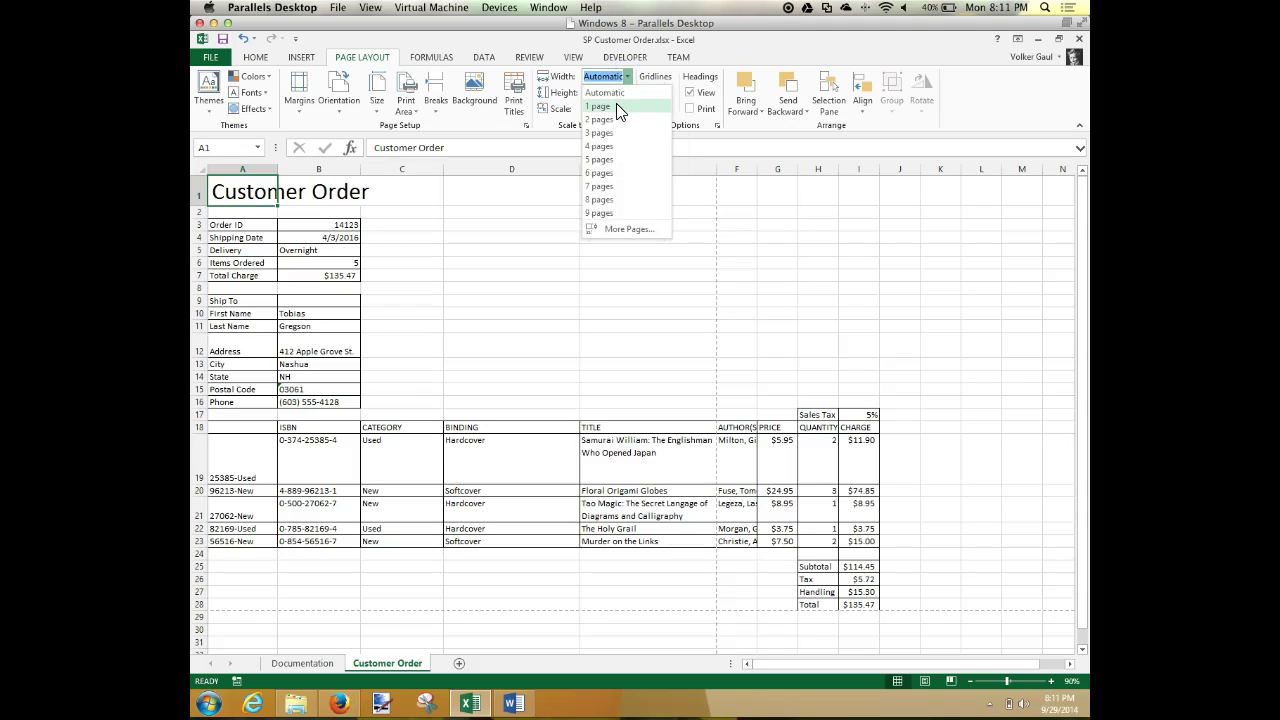
{"action": "left_click", "coordinate": [617, 106]}
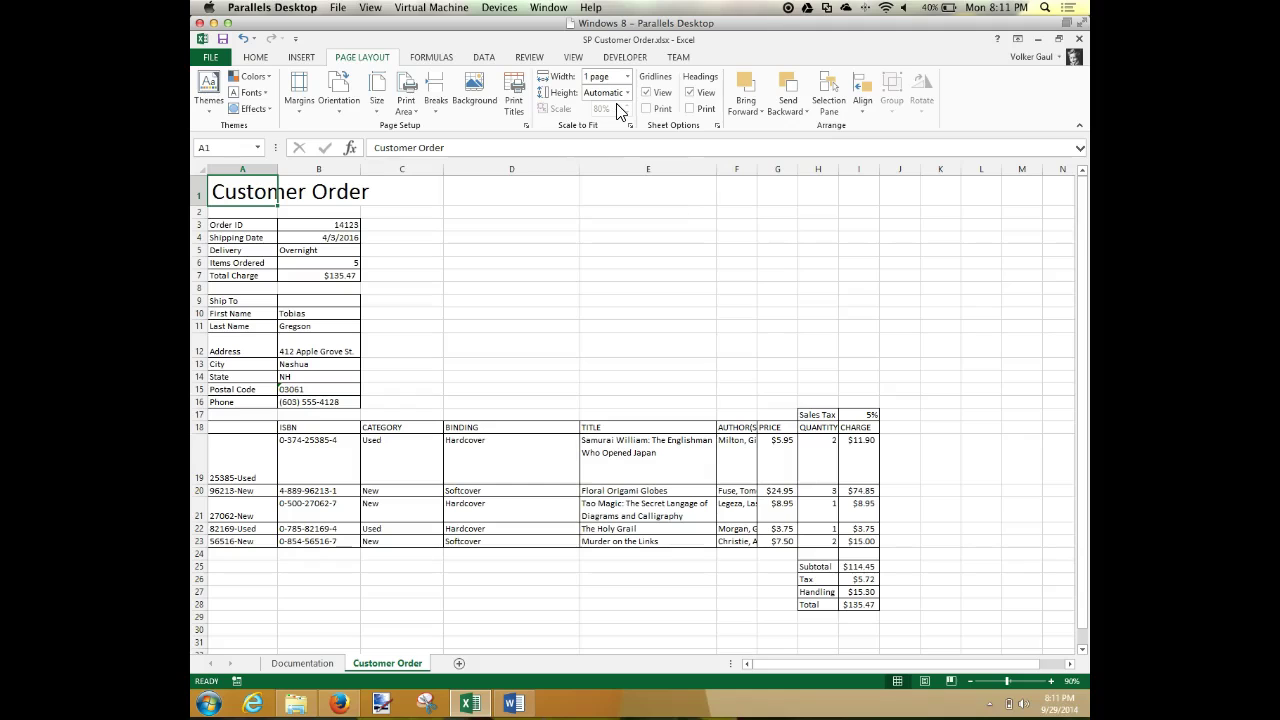
{"action": "left_click", "coordinate": [627, 92]}
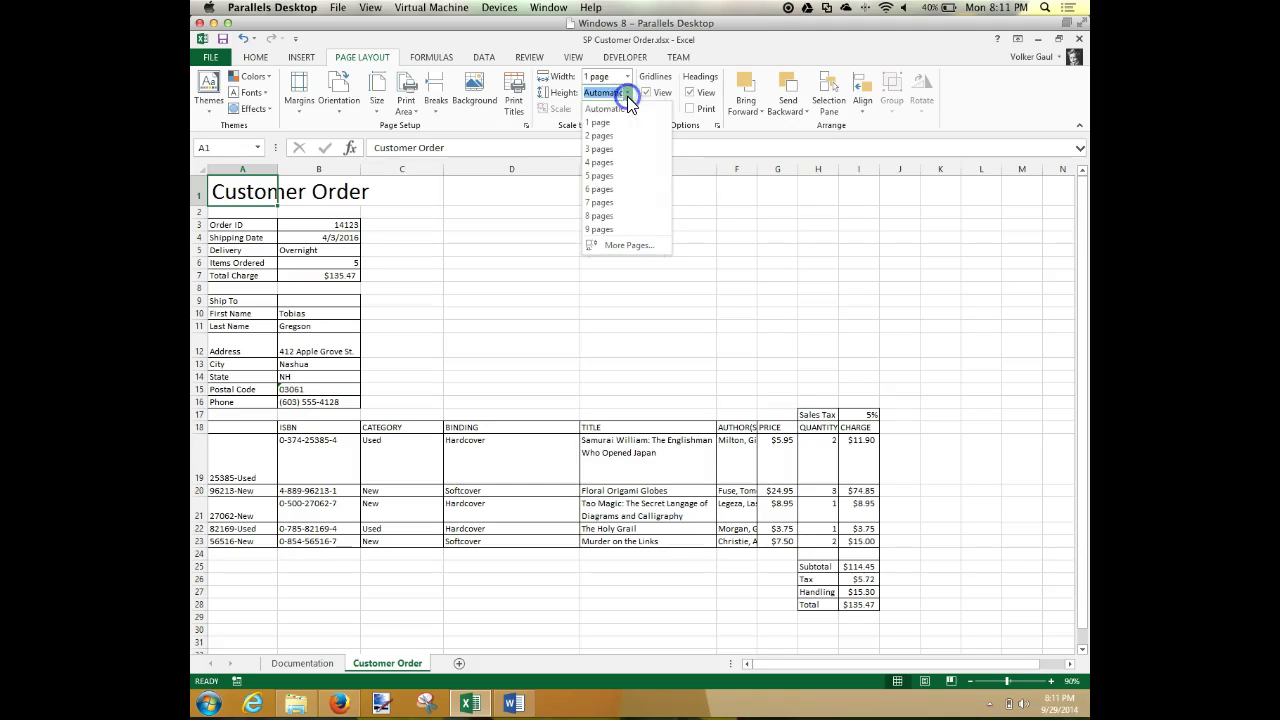
{"action": "left_click", "coordinate": [622, 124]}
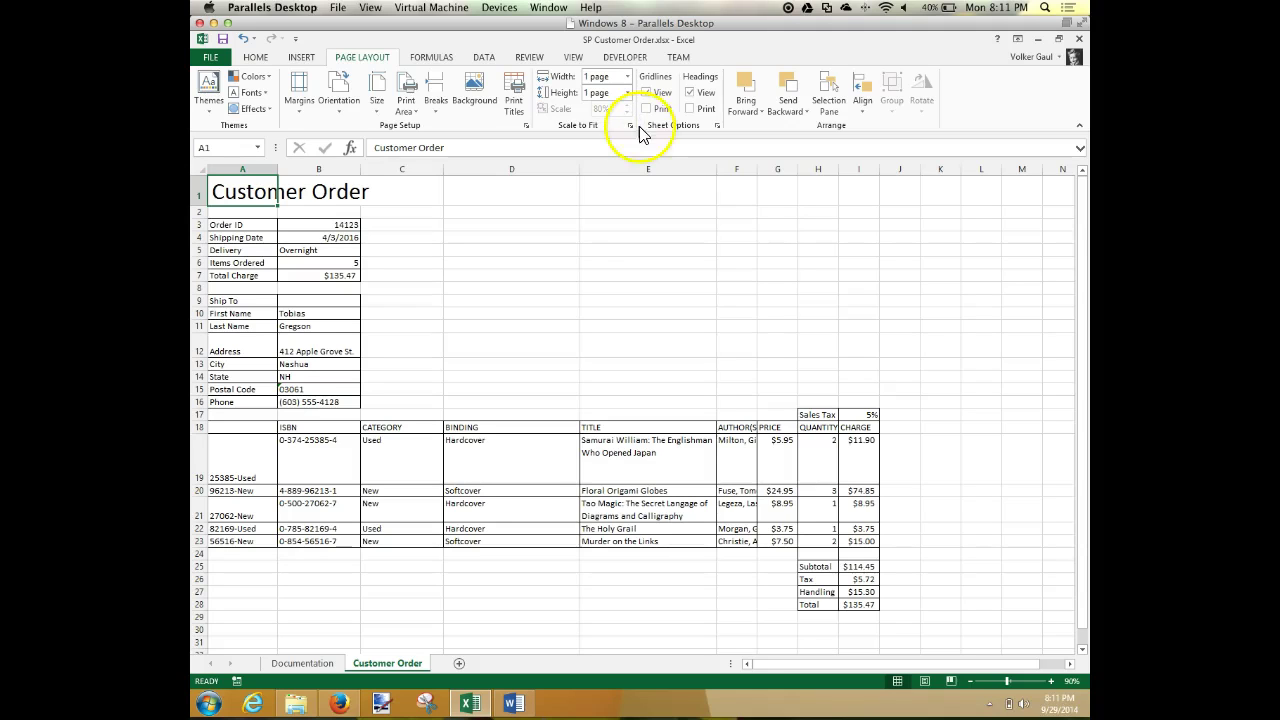
Step: Check the page fit in Page Break Preview, and temporarily display the worksheet's formulas in Normal view
{"action": "left_click", "coordinate": [951, 681]}
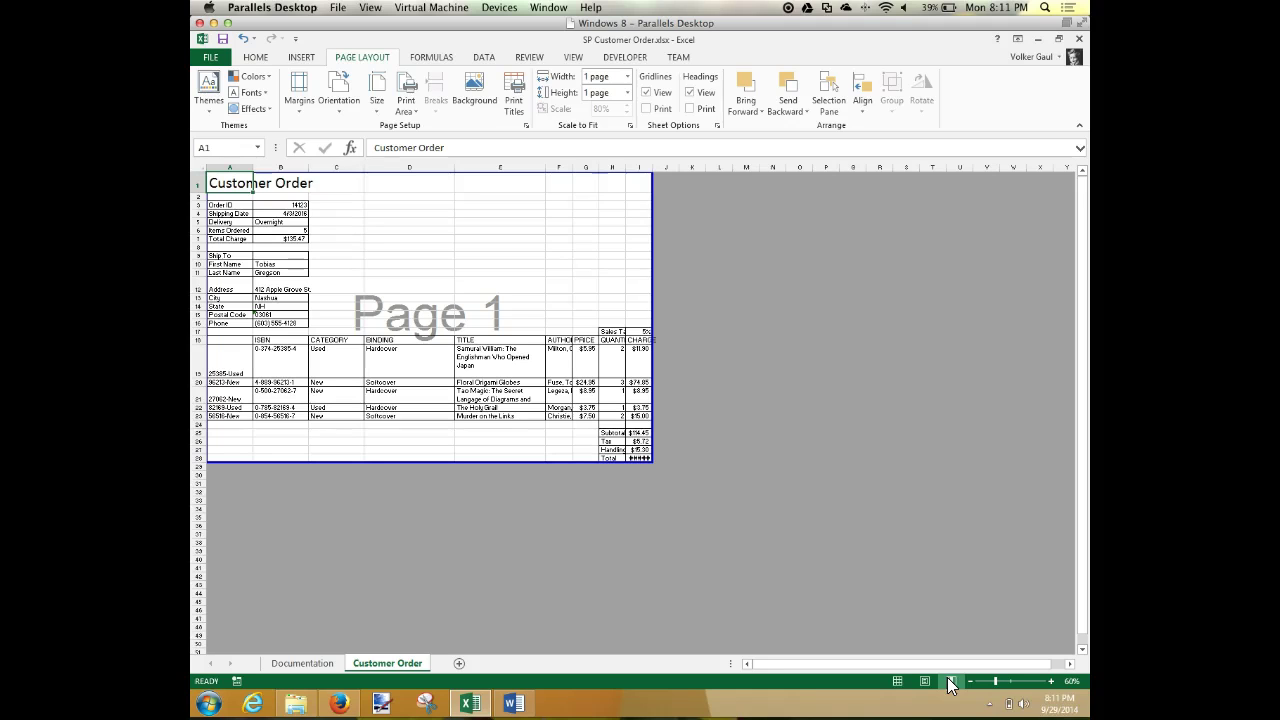
{"action": "left_click", "coordinate": [897, 681]}
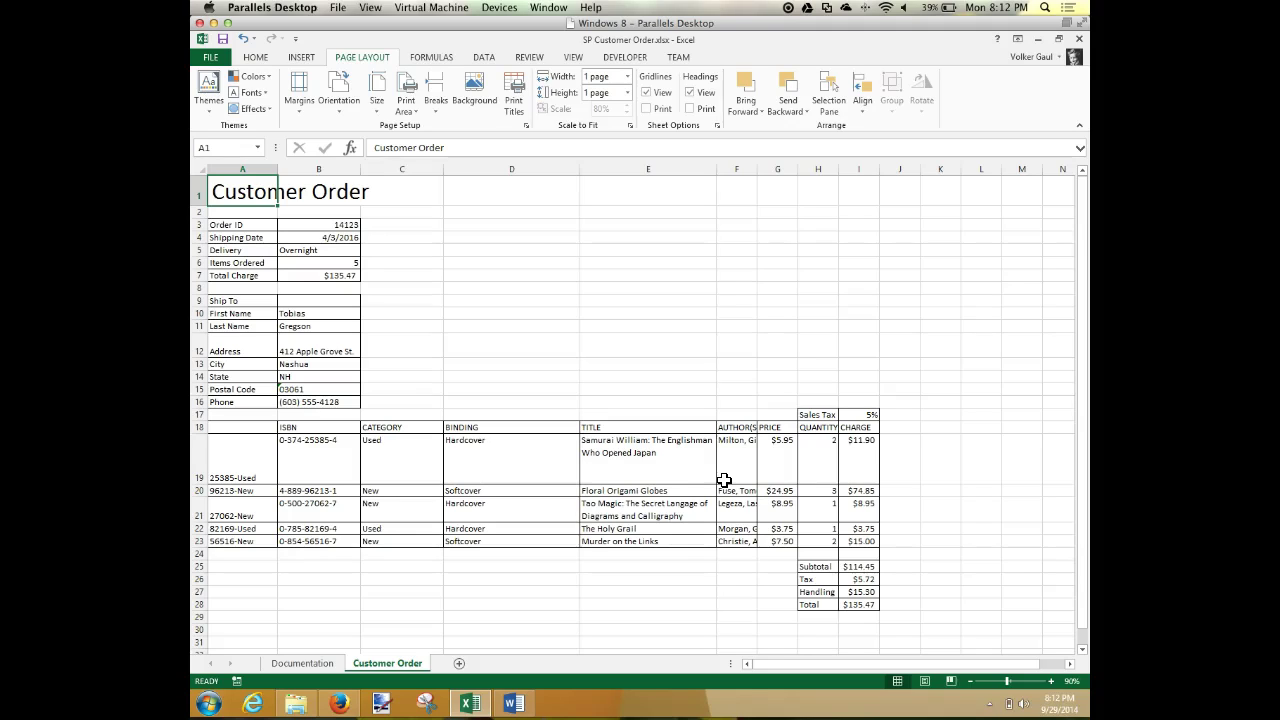
{"action": "key", "text": "ctrl+grave"}
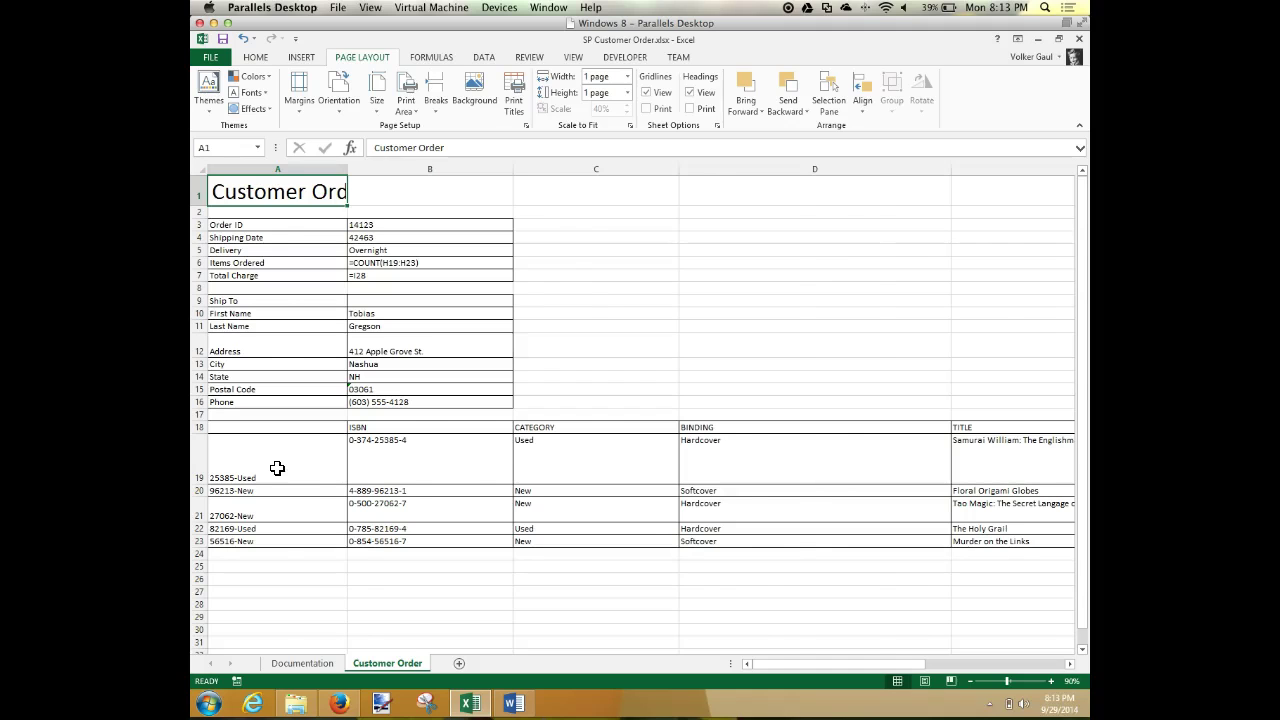
{"action": "key", "text": "ctrl+grave"}
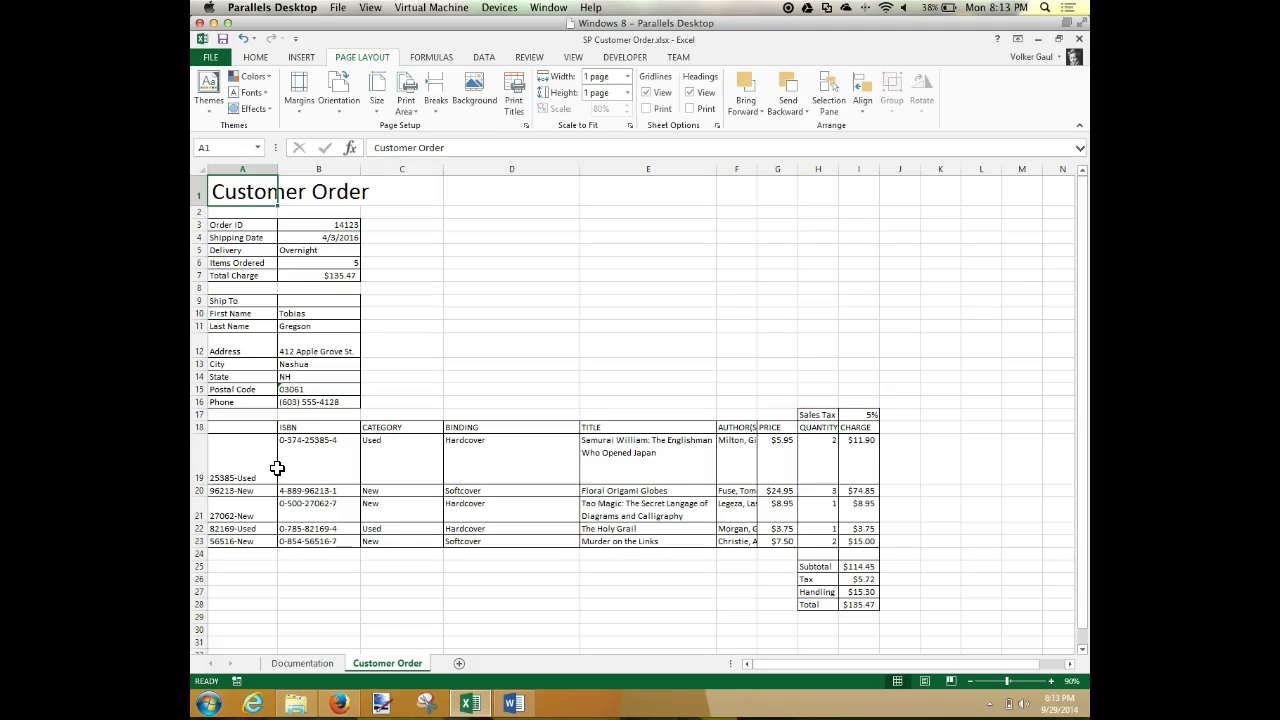
Step: Save a copy of the workbook to the Desktop as SP Customer Order Form.xlsx
{"action": "left_click", "coordinate": [211, 58]}
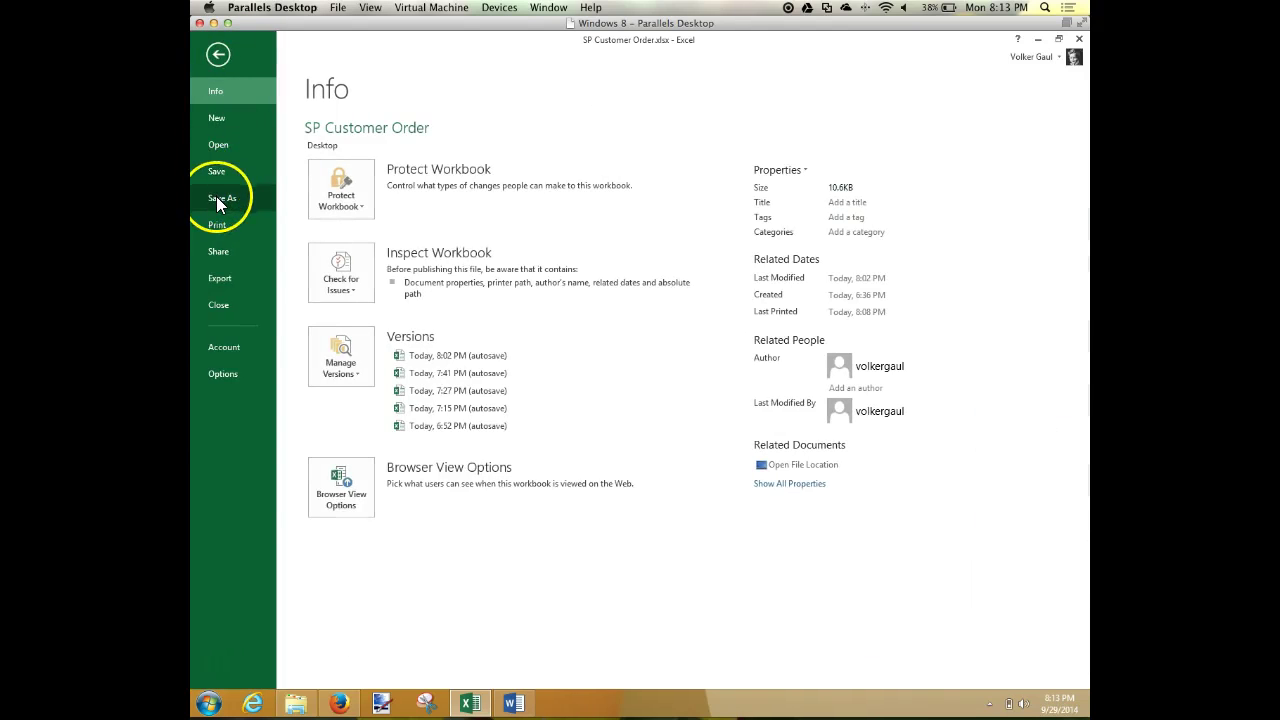
{"action": "left_click", "coordinate": [218, 200]}
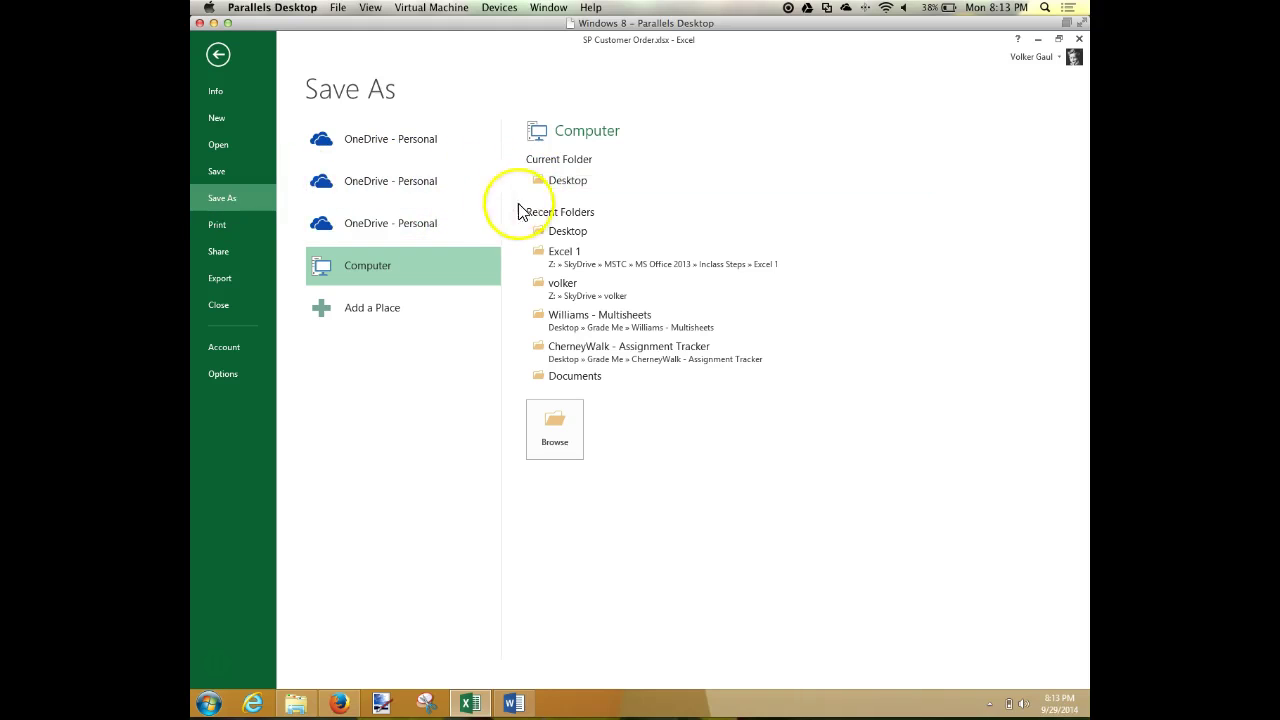
{"action": "left_click", "coordinate": [567, 186]}
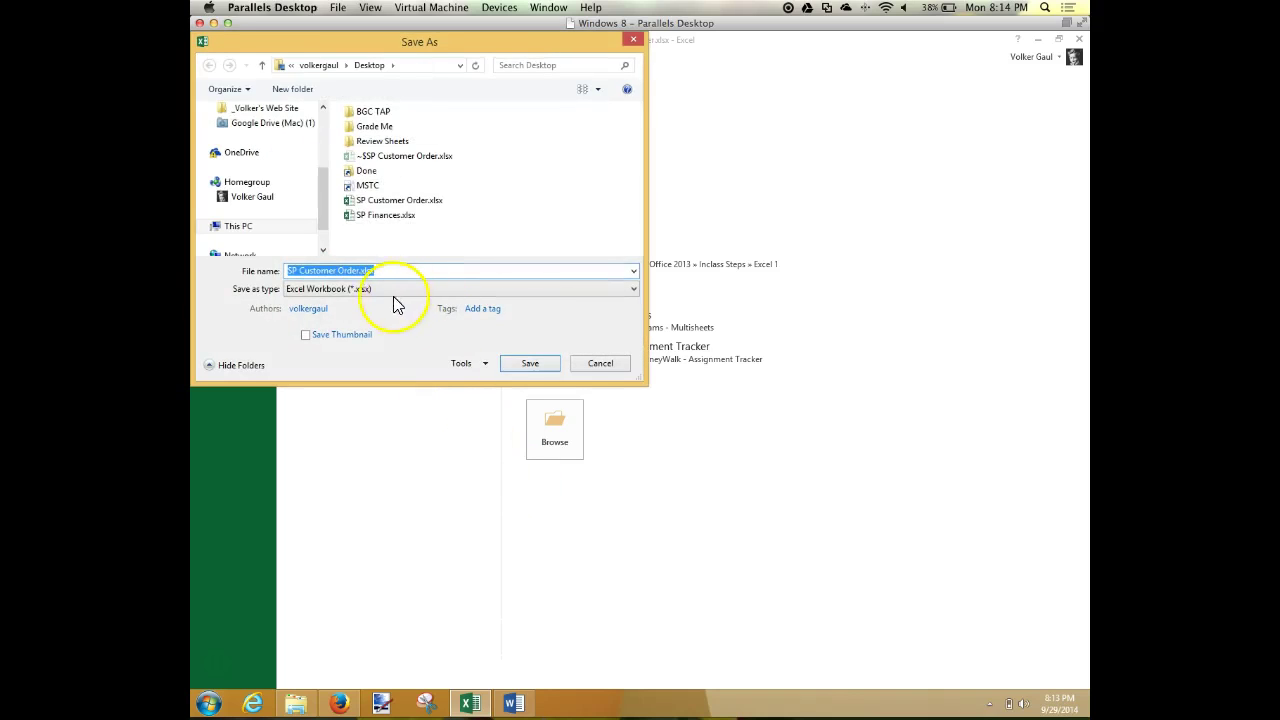
{"action": "left_click", "coordinate": [345, 271]}
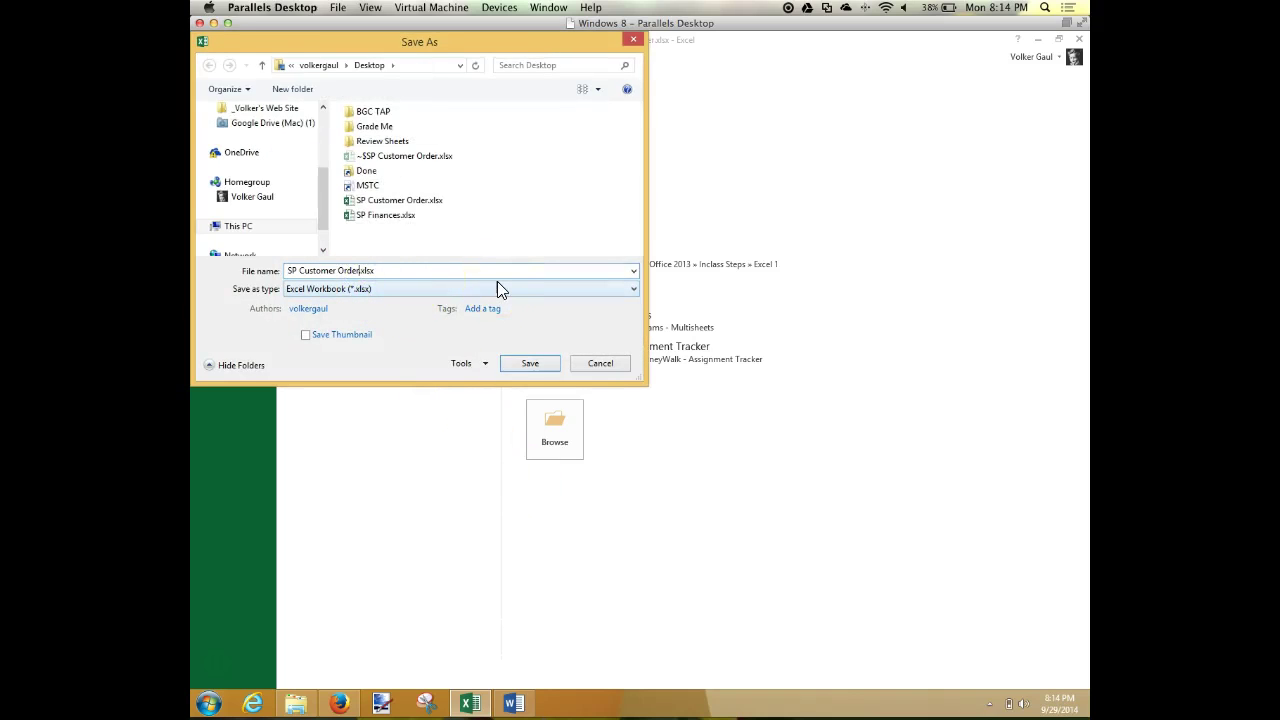
{"action": "type", "text": "Form"}
{"action": "left_click", "coordinate": [536, 364]}
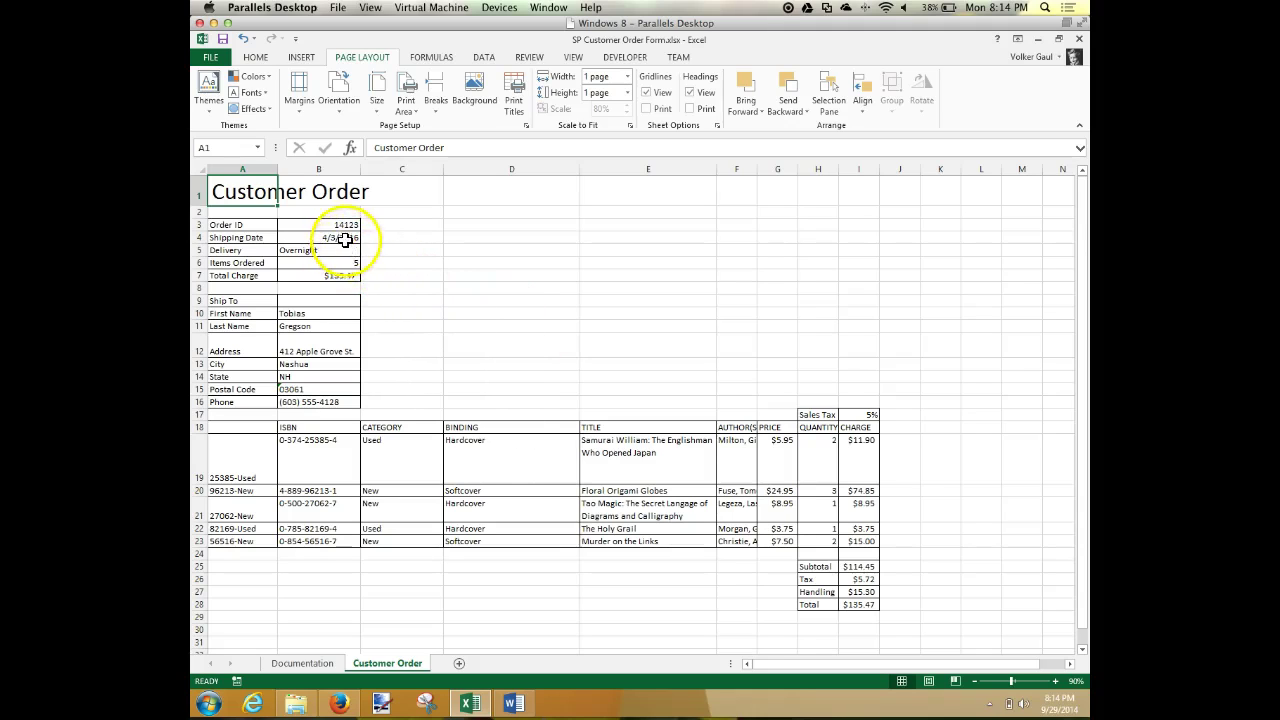
Step: Clear the order ID, shipping date and delivery values in B3:B5 and the Ship To values in B10:B16
{"action": "left_click_drag", "start_coordinate": [346, 224], "coordinate": [343, 245]}
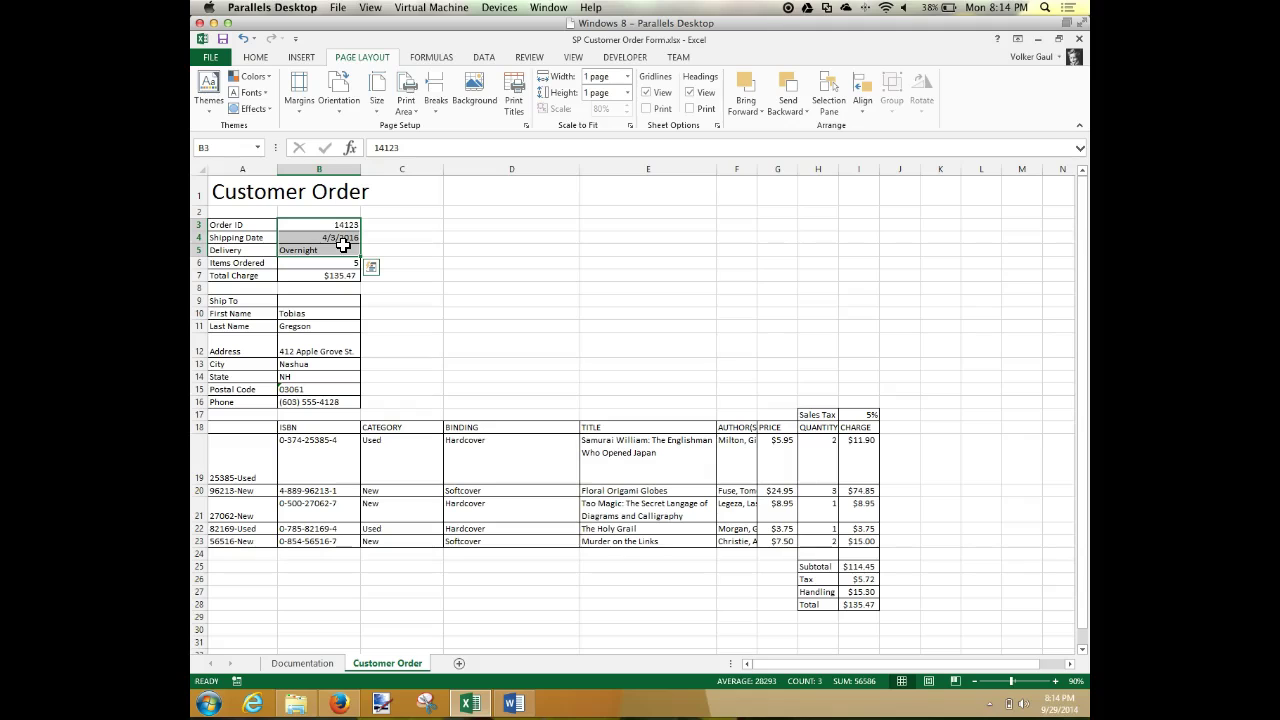
{"action": "key", "text": "Delete"}
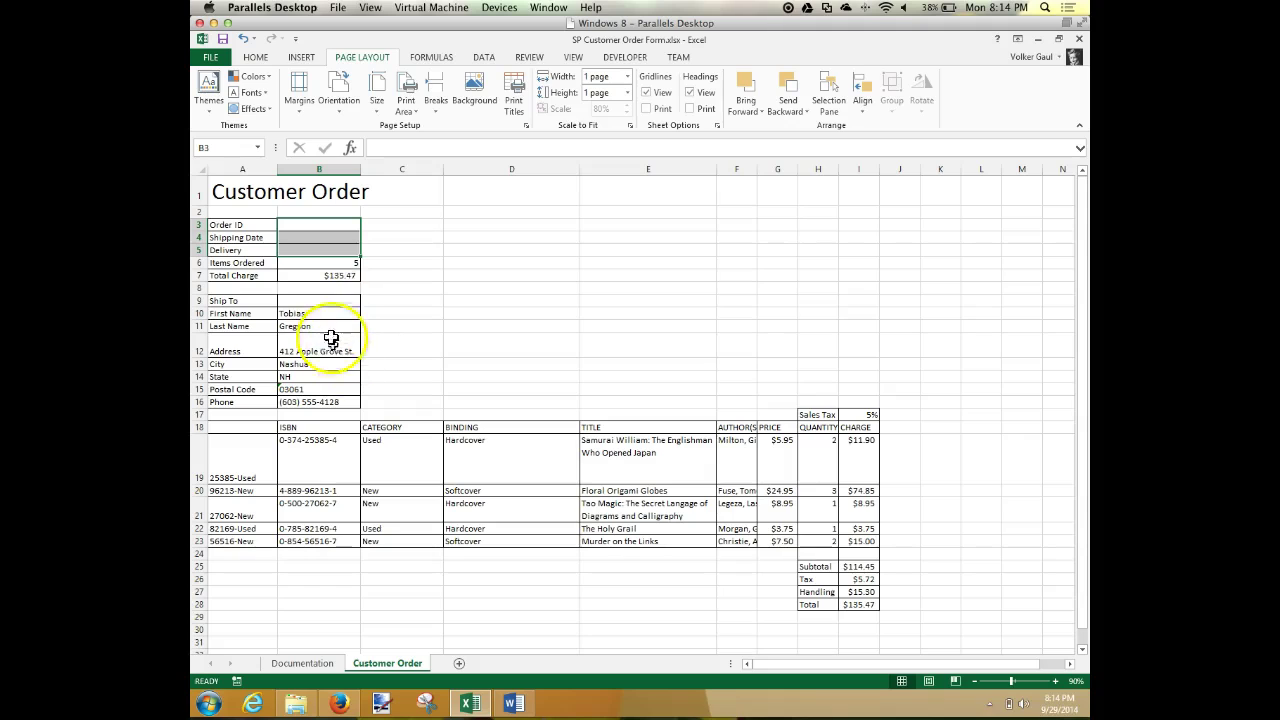
{"action": "left_click_drag", "start_coordinate": [334, 314], "coordinate": [320, 402]}
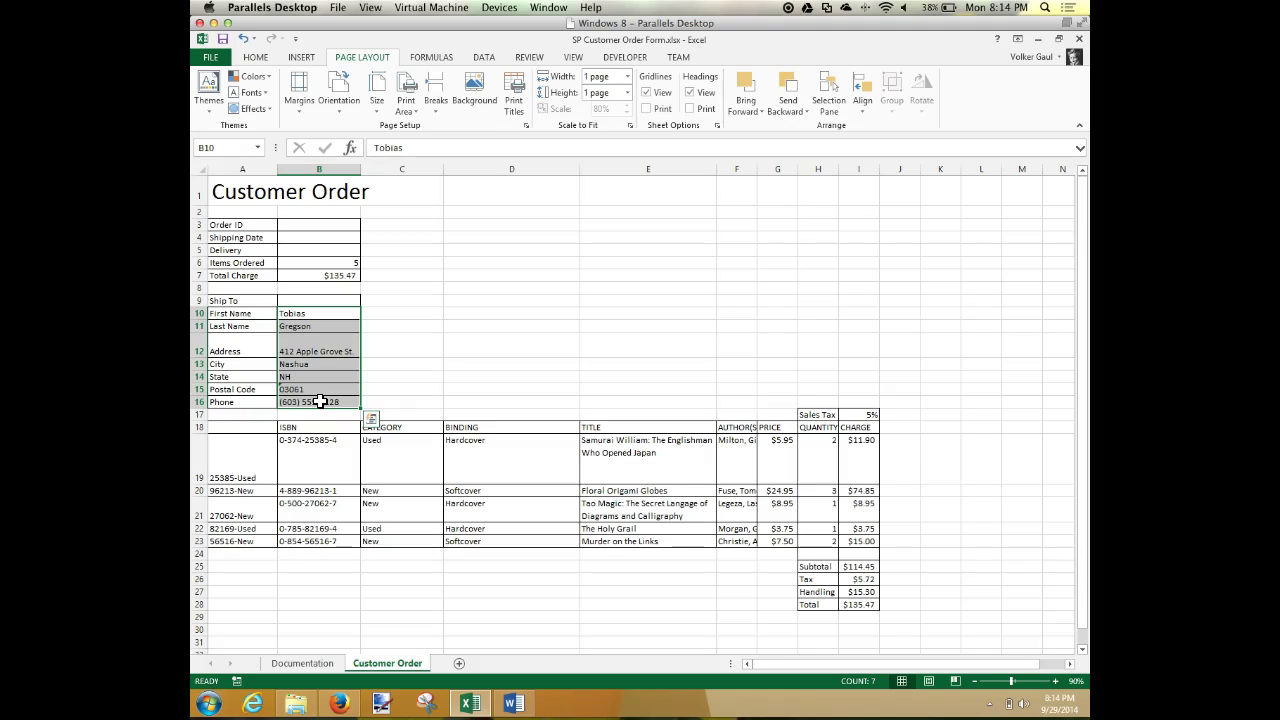
{"action": "key", "text": "Delete"}
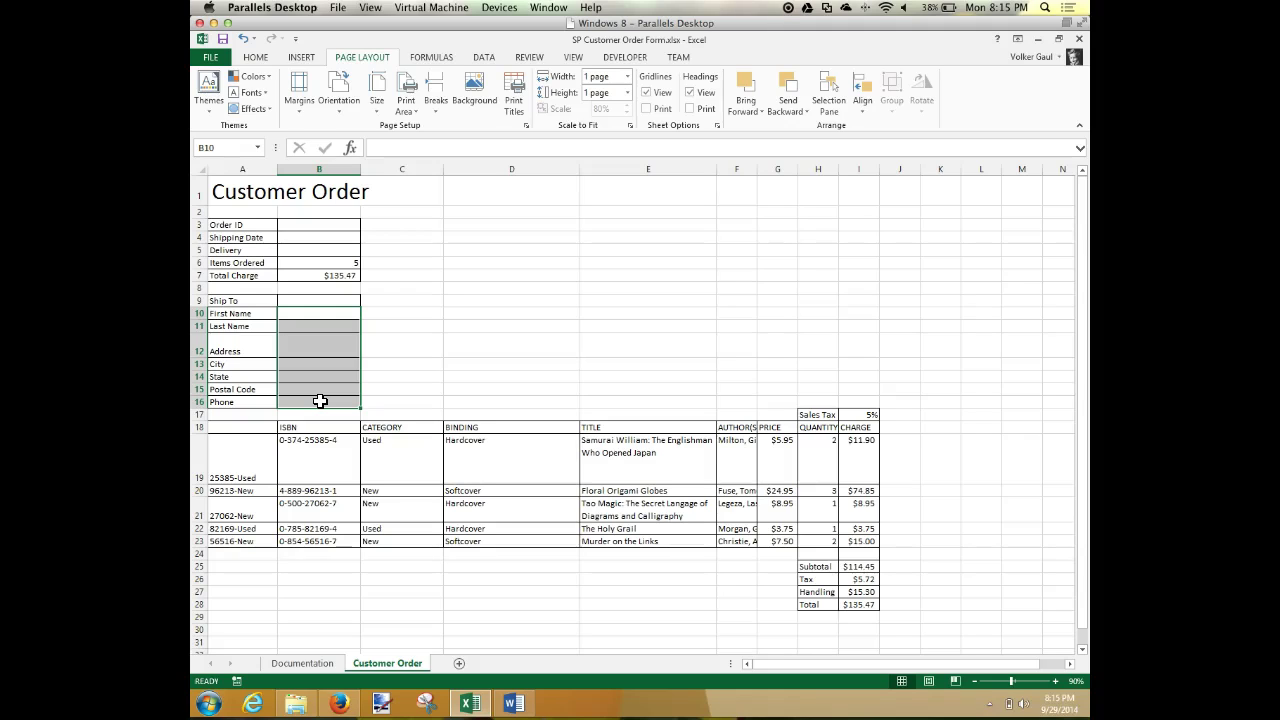
Step: Clear the order item details in A19:G23 and the quantities in H19:H23, keeping the charge formulas
{"action": "left_click_drag", "start_coordinate": [260, 460], "coordinate": [773, 547]}
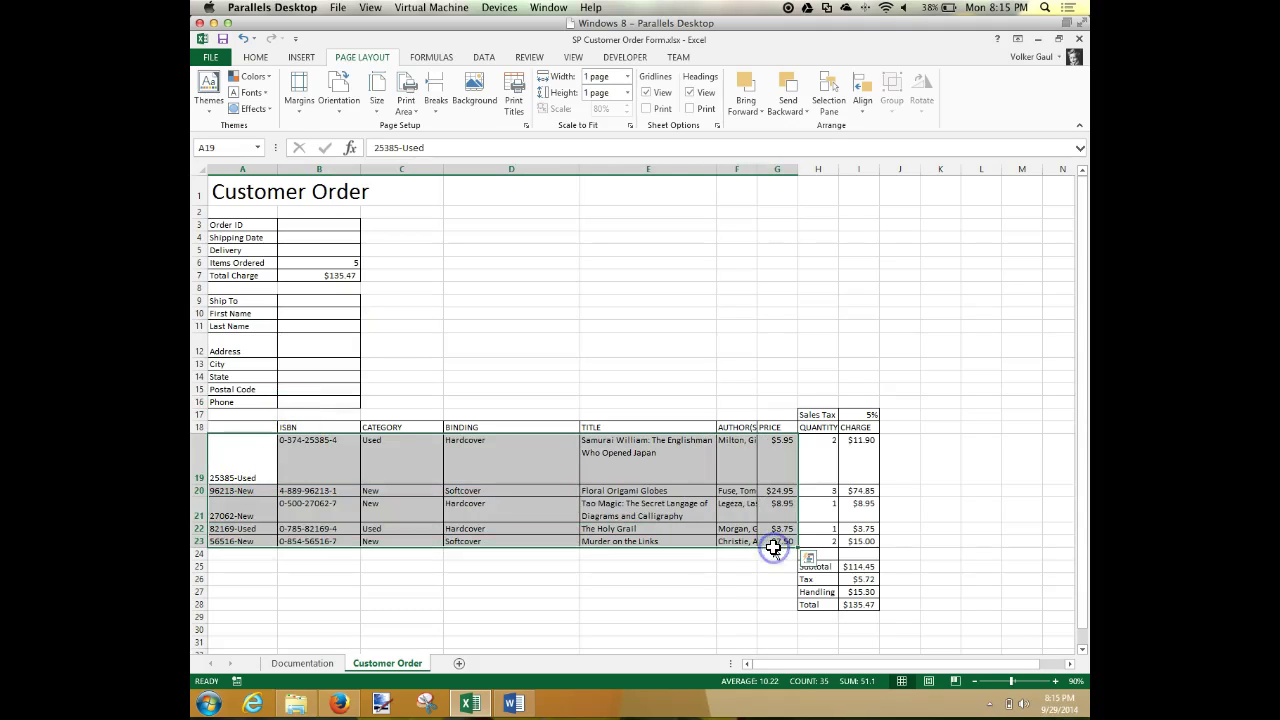
{"action": "key", "text": "Delete"}
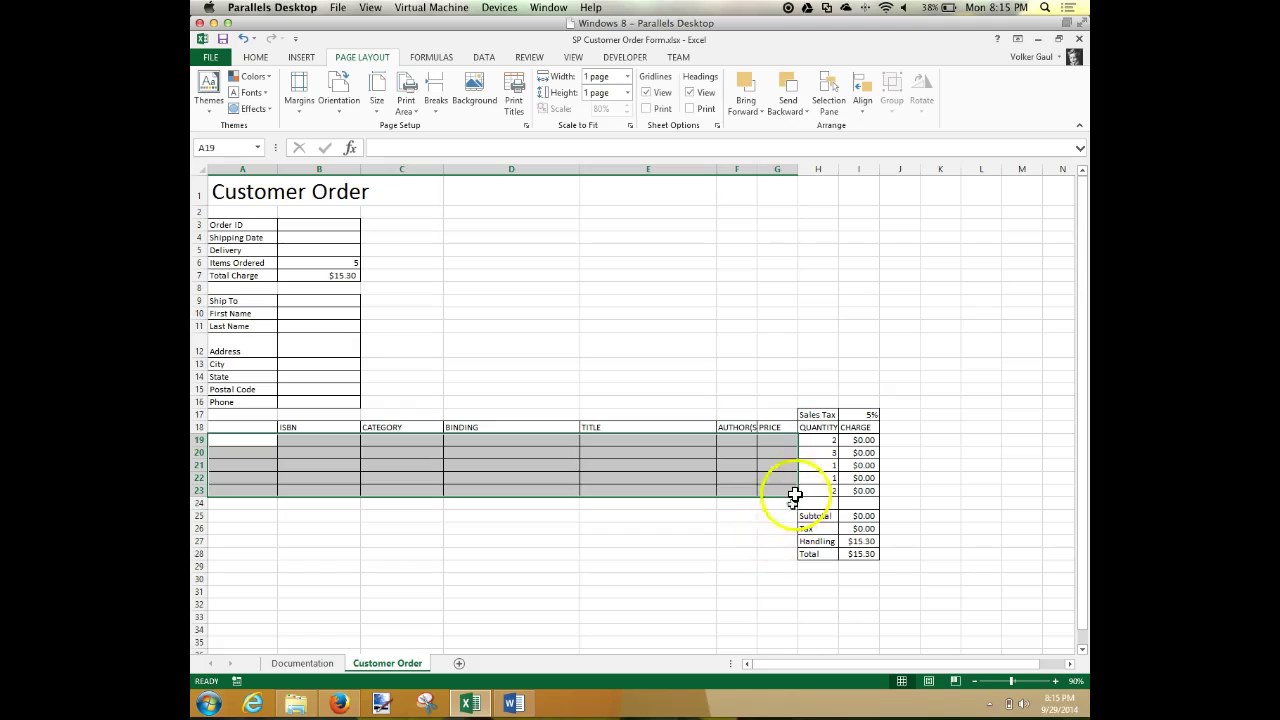
{"action": "left_click_drag", "start_coordinate": [820, 438], "coordinate": [821, 490]}
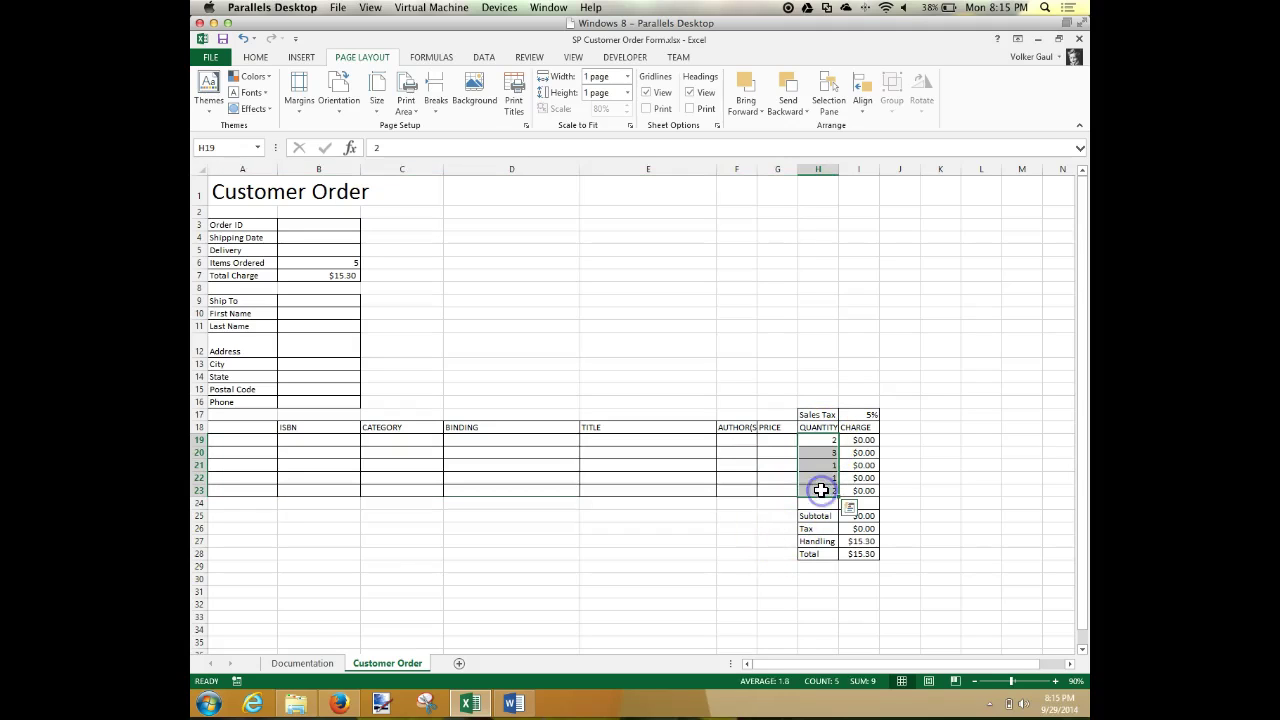
{"action": "key", "text": "Delete"}
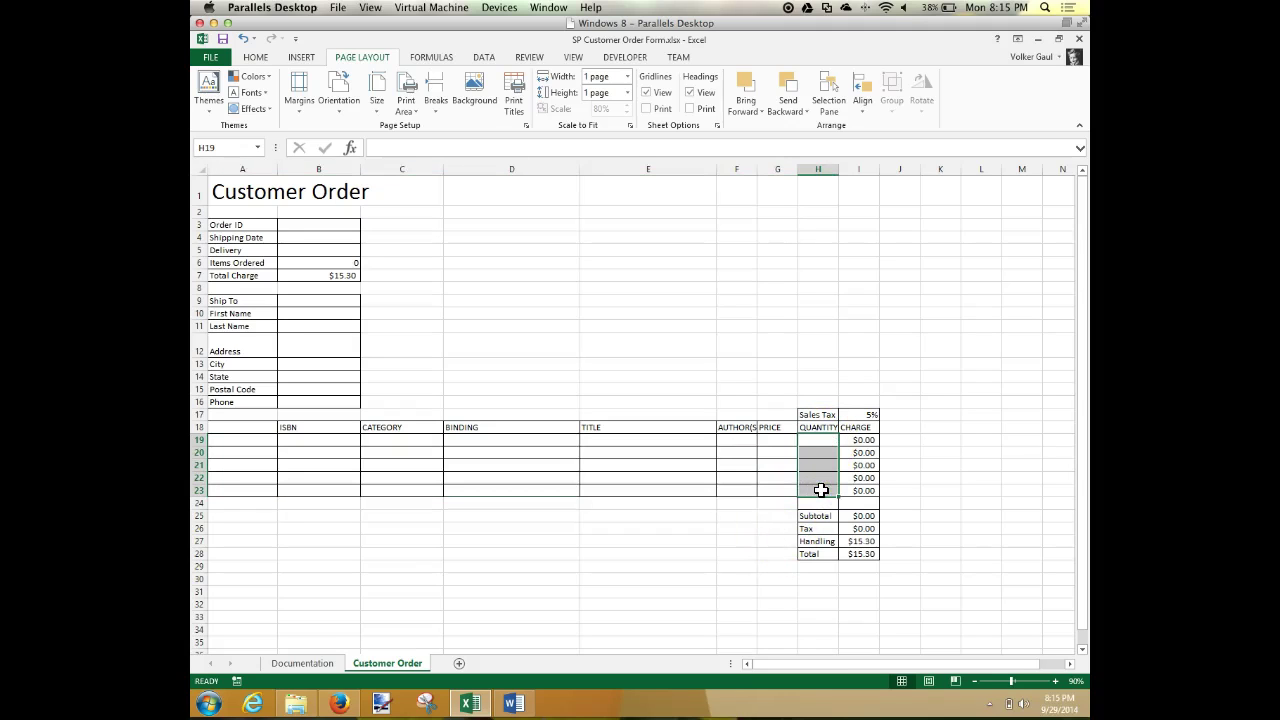